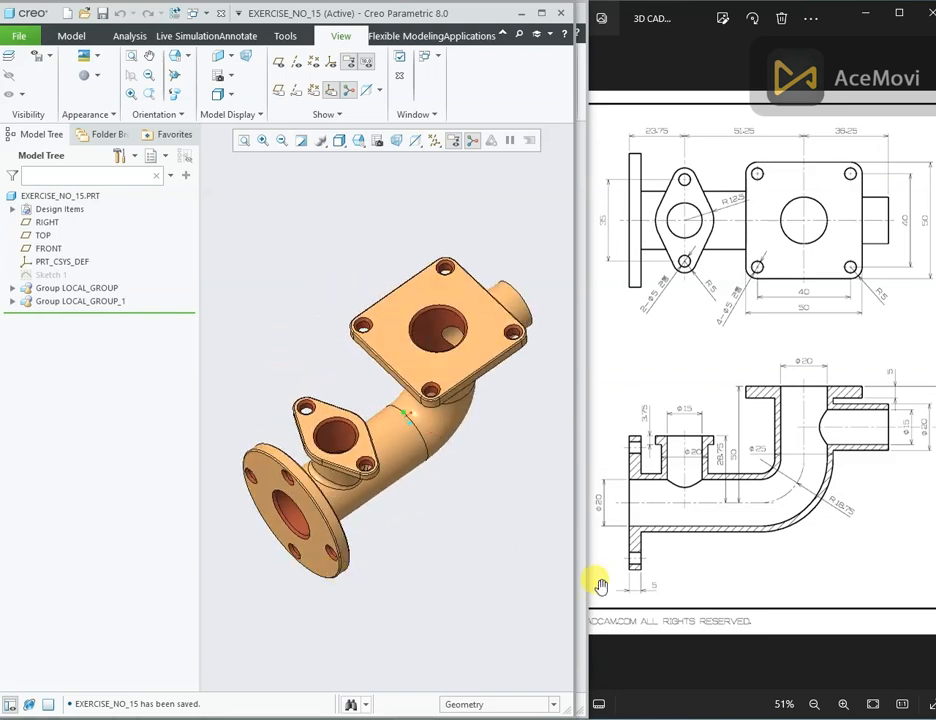
# Switch to the PRT0005 part window and turn on the display of all datum features.
pyautogui.moveTo(689, 441)
pyautogui.mouseDown()
pyautogui.moveTo(704, 439)
pyautogui.moveTo(689, 434)
pyautogui.mouseUp()
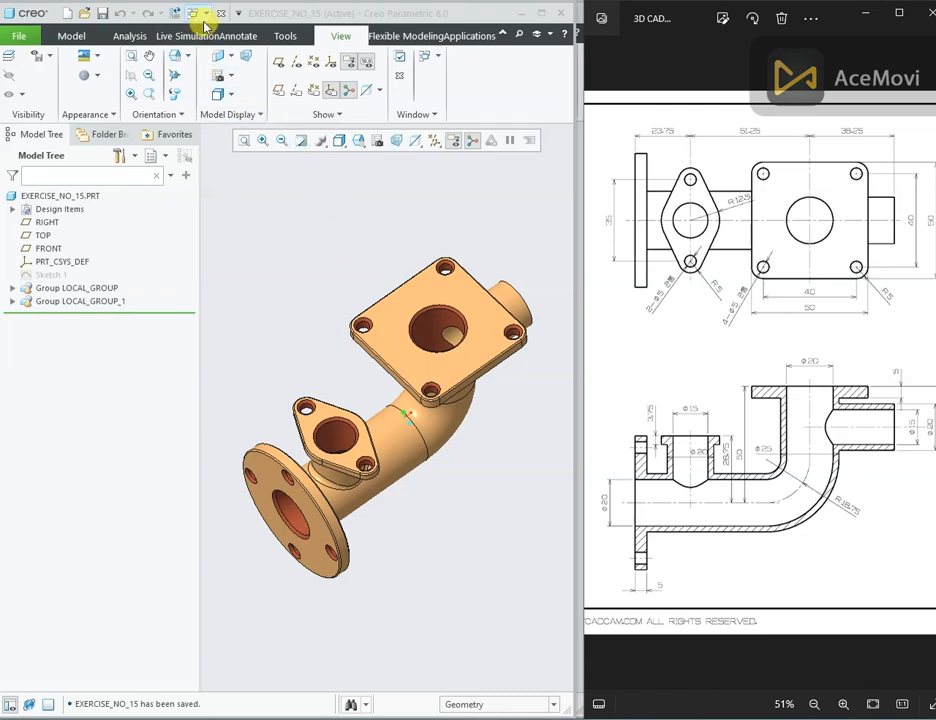
pyautogui.click(203, 15)
pyautogui.click(221, 46)
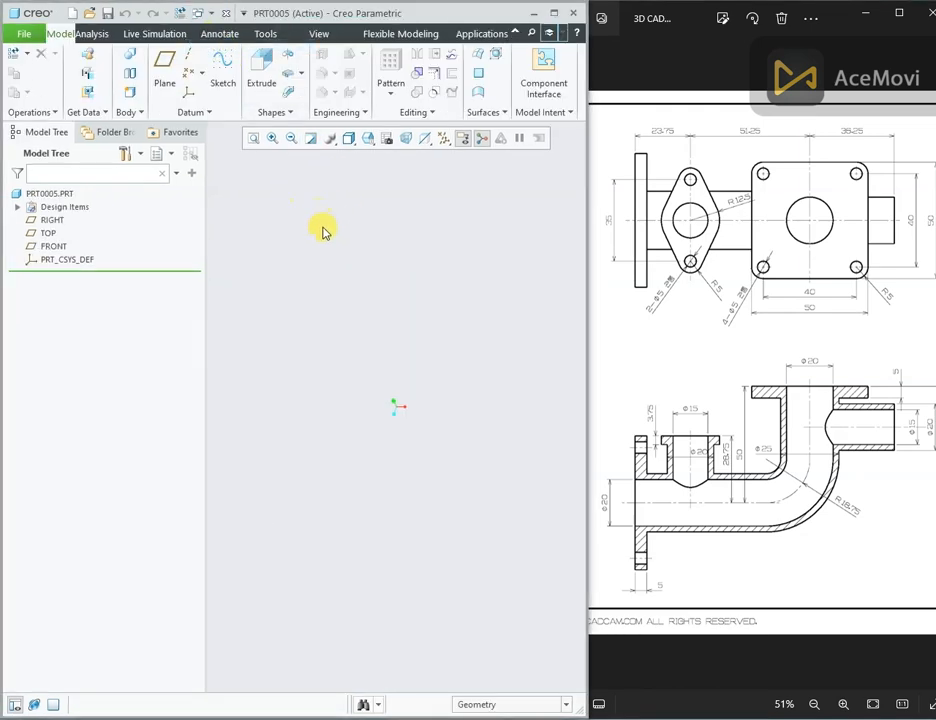
pyautogui.click(443, 140)
pyautogui.click(447, 152)
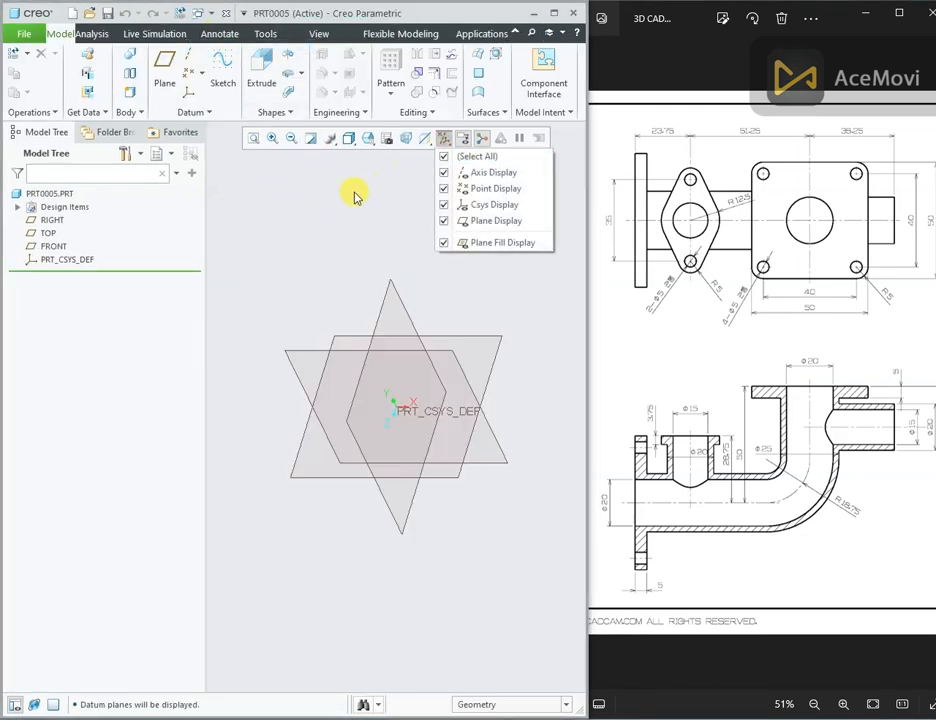
# Start a sketch on the FRONT plane with RIGHT as the right-facing reference, and orient the view parallel to the sketch plane.
pyautogui.moveTo(820, 470); pyautogui.dragTo(829, 522)
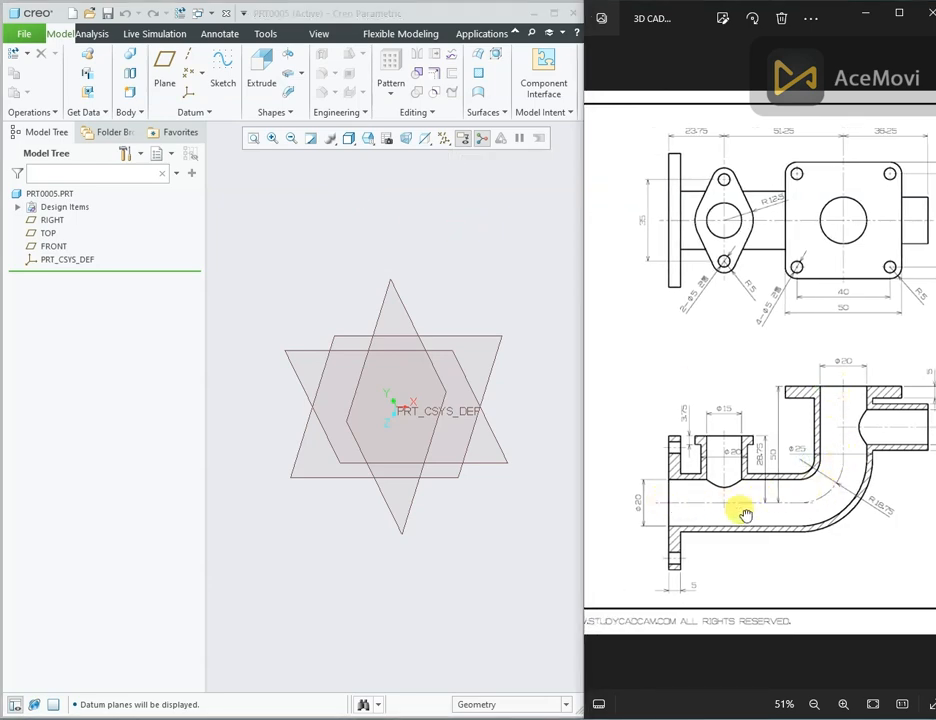
pyautogui.moveTo(735, 568); pyautogui.dragTo(668, 570)
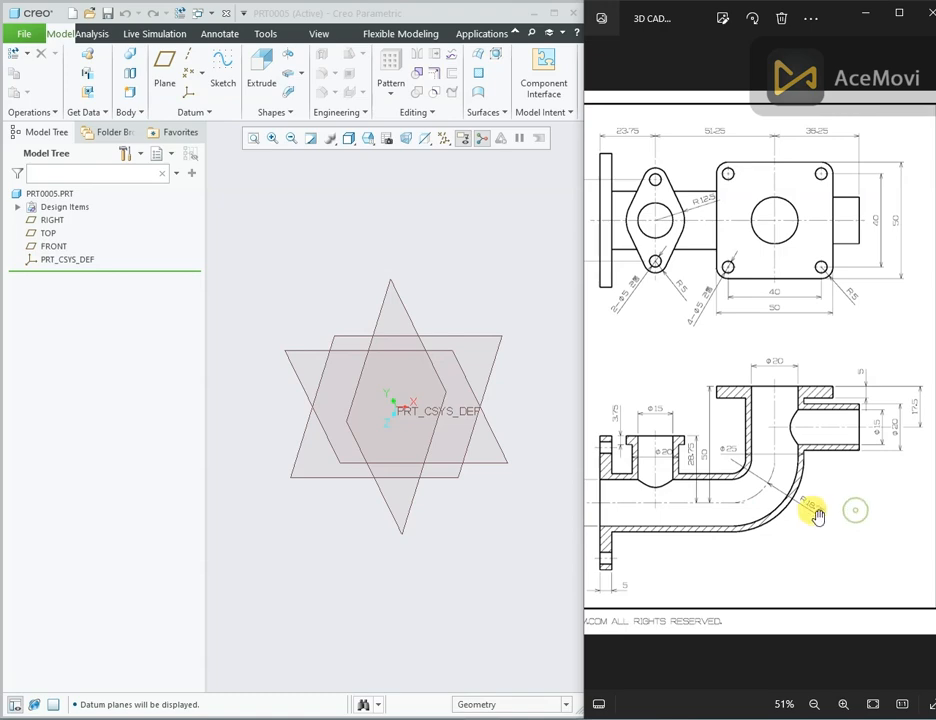
pyautogui.moveTo(708, 458); pyautogui.dragTo(748, 458)
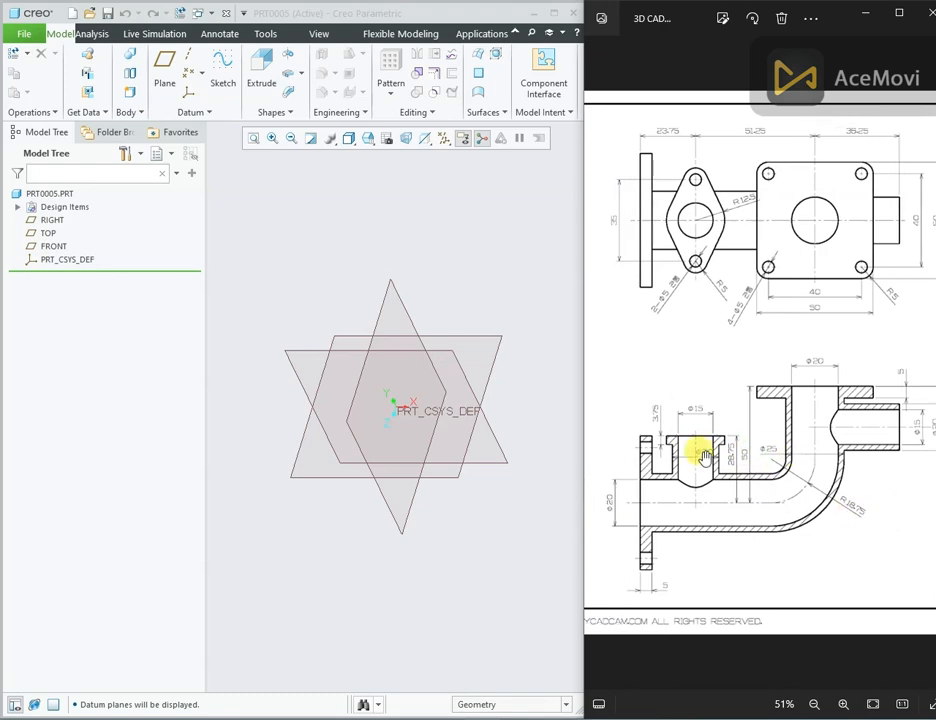
pyautogui.click(221, 65)
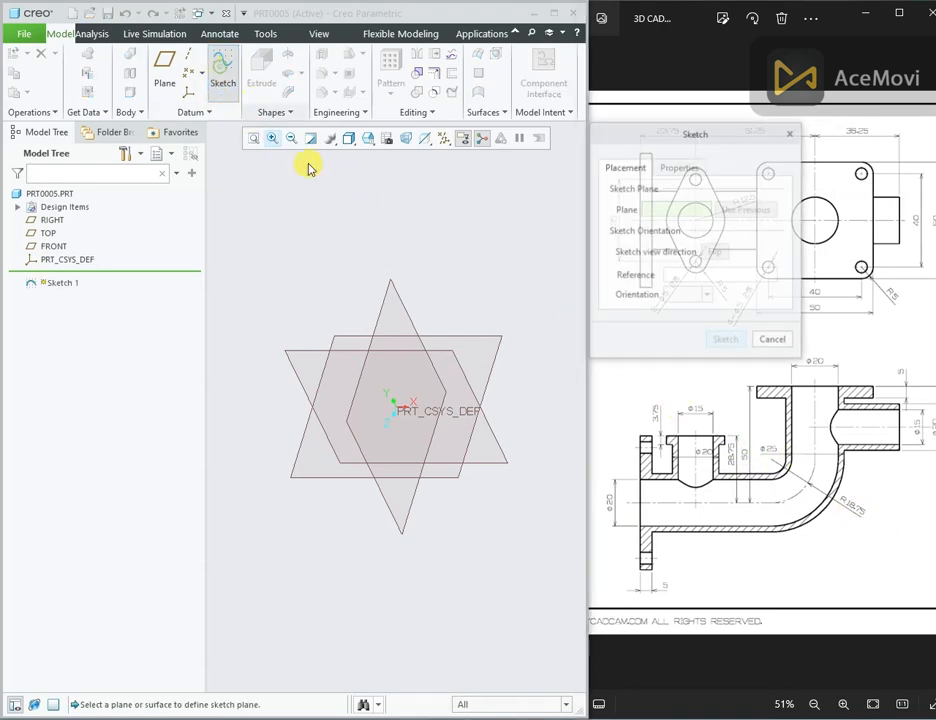
pyautogui.click(309, 359)
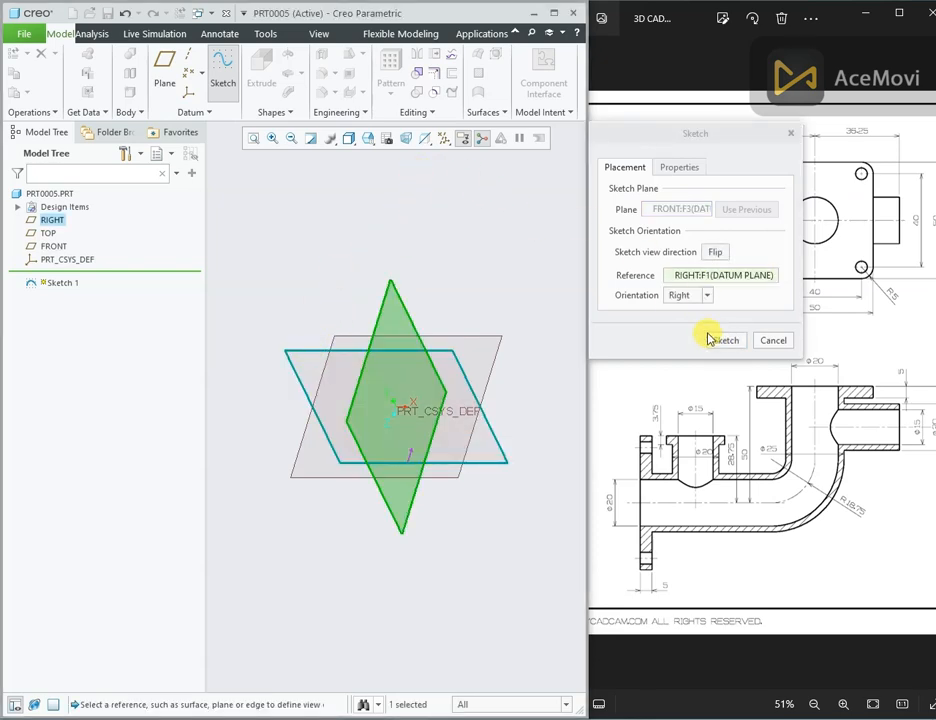
pyautogui.click(716, 340)
pyautogui.click(425, 140)
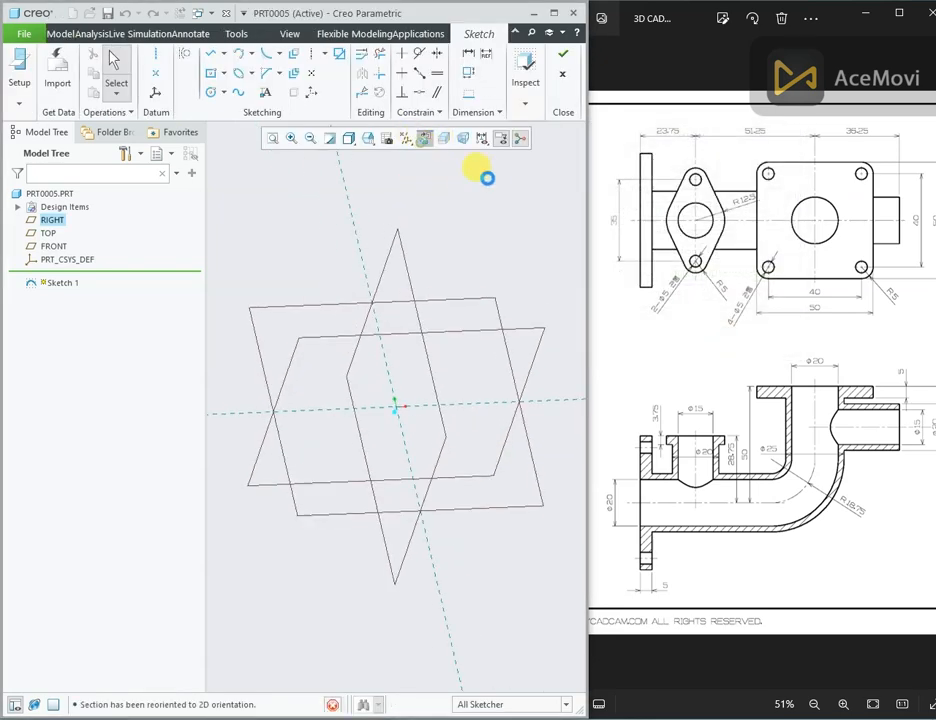
# Sketch an L-shaped line chain from about 175 above the origin down to it, then about 231 horizontally along the negative X side.
pyautogui.rightClick(456, 230)
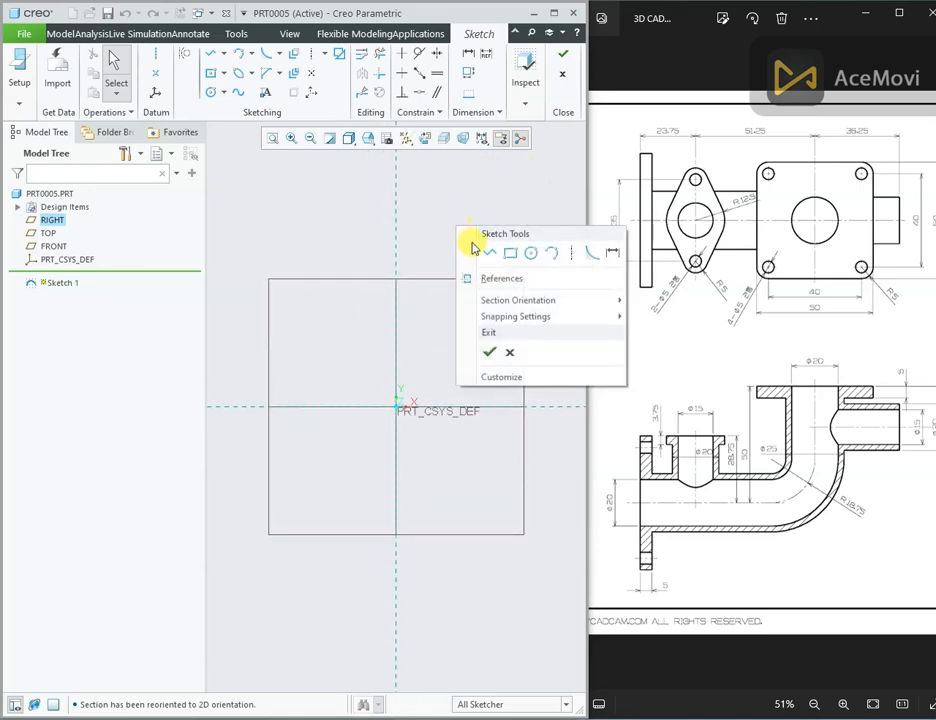
pyautogui.click(480, 253)
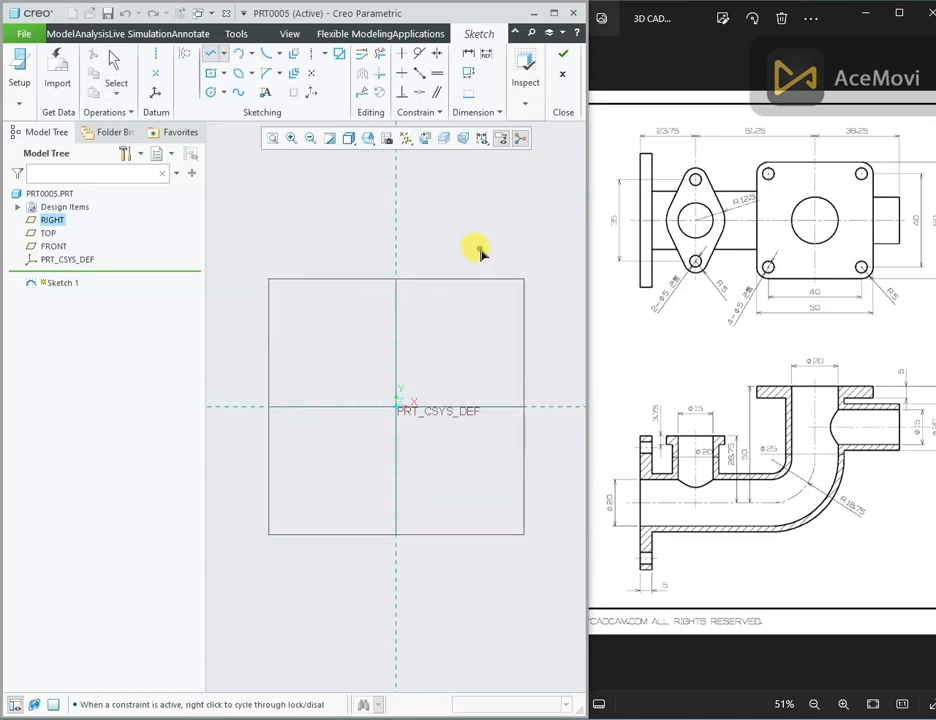
pyautogui.click(397, 318)
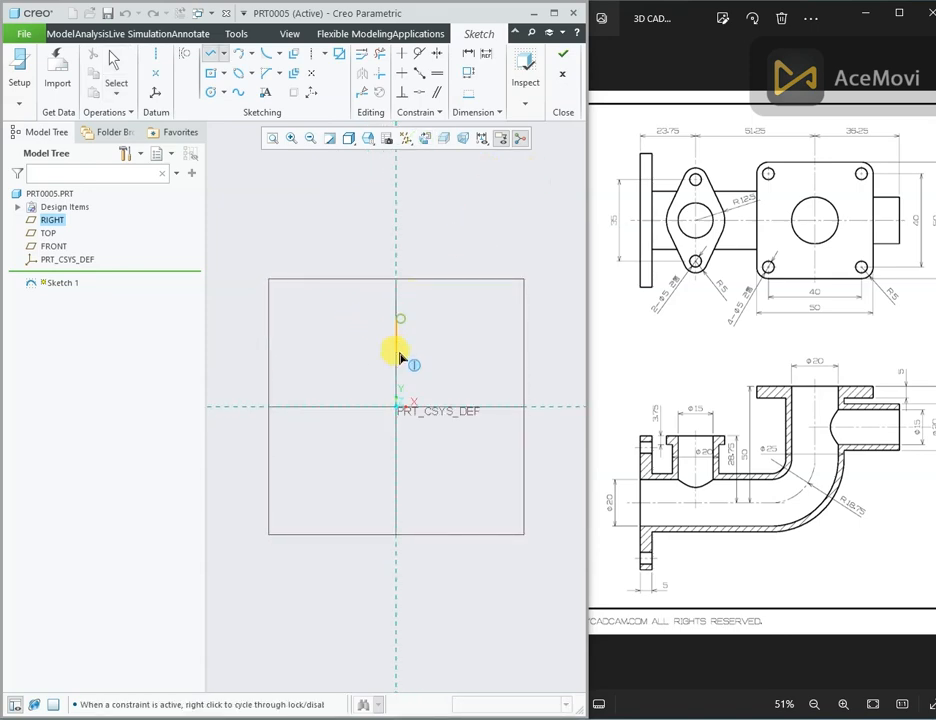
pyautogui.click(397, 406)
pyautogui.click(281, 408)
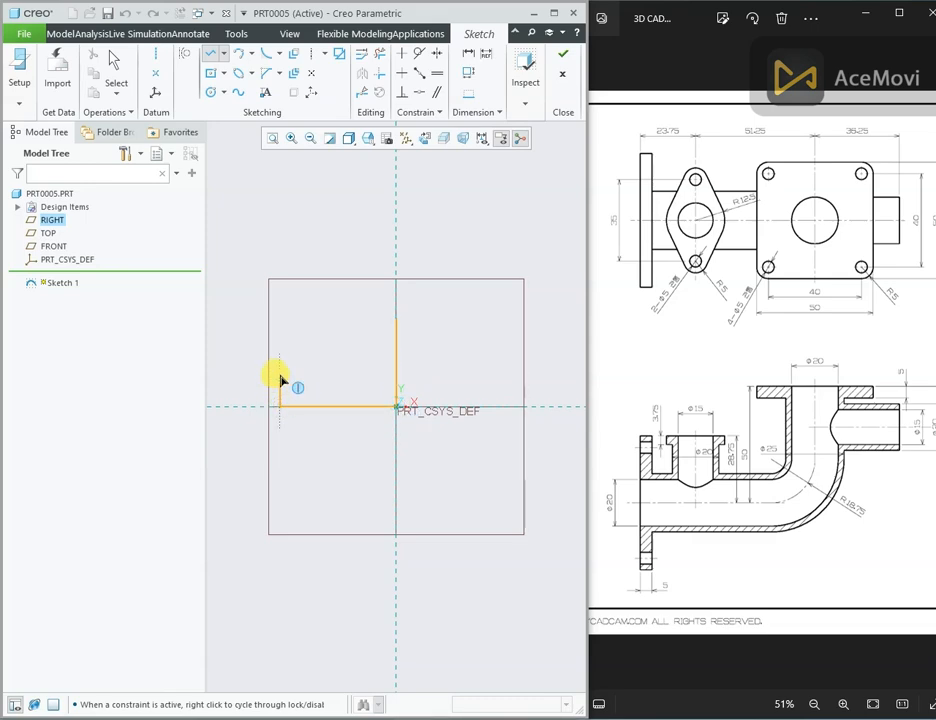
pyautogui.middleClick(278, 380)
# Set the vertical line's length to 50 and the horizontal line's length to 51.25+23.75.
pyautogui.scroll(3, 280, 378)
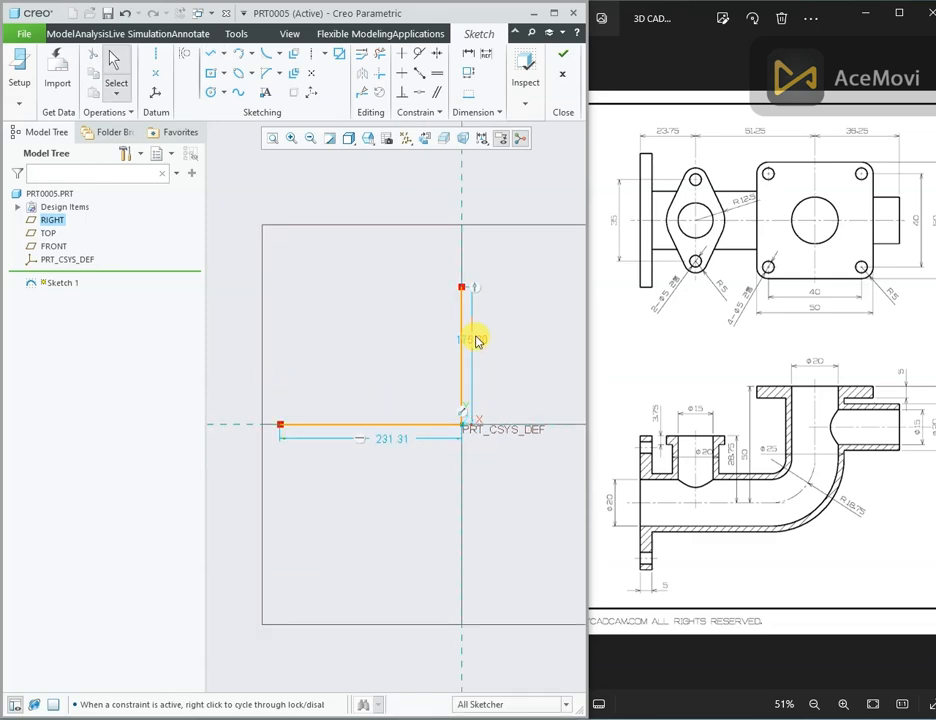
pyautogui.moveTo(476, 340); pyautogui.dragTo(531, 349)
pyautogui.doubleClick(531, 345)
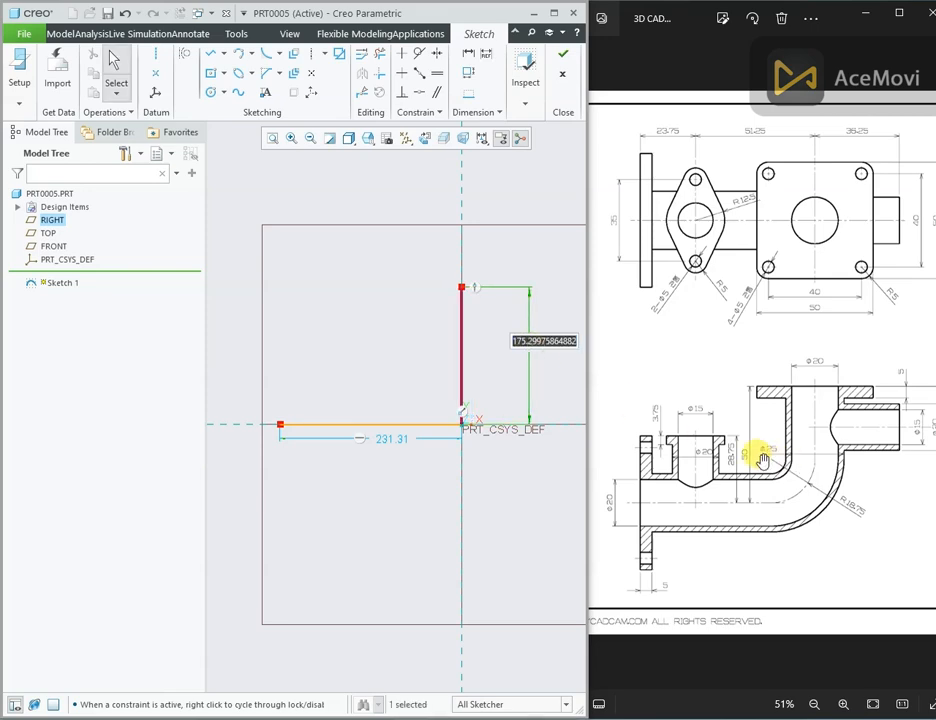
pyautogui.press('Return')
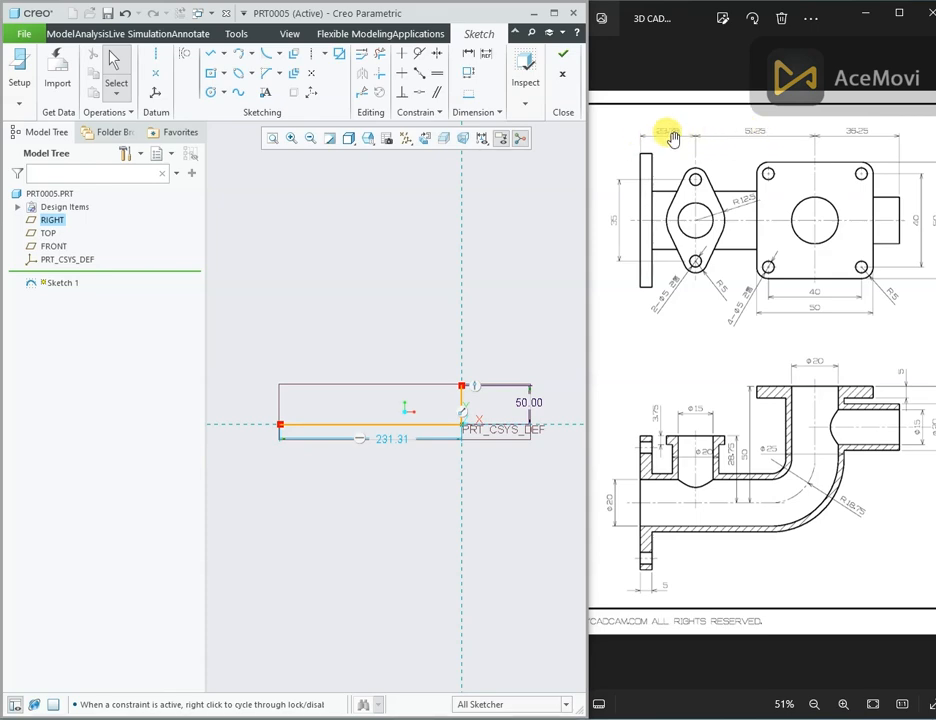
pyautogui.click(385, 428)
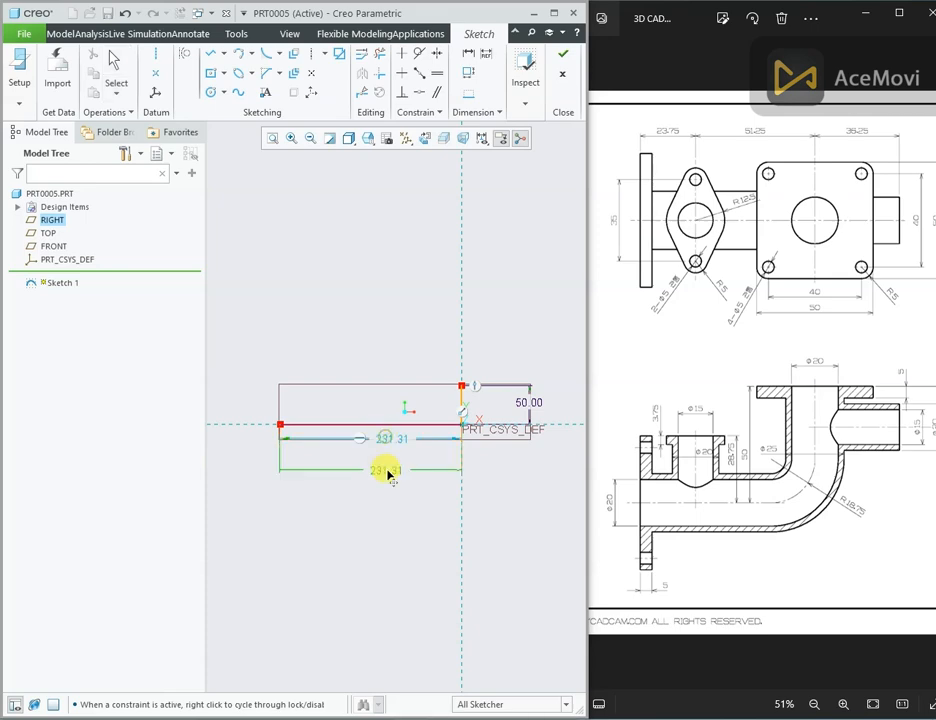
pyautogui.middleClick(388, 475)
pyautogui.write('51.25+23.75')
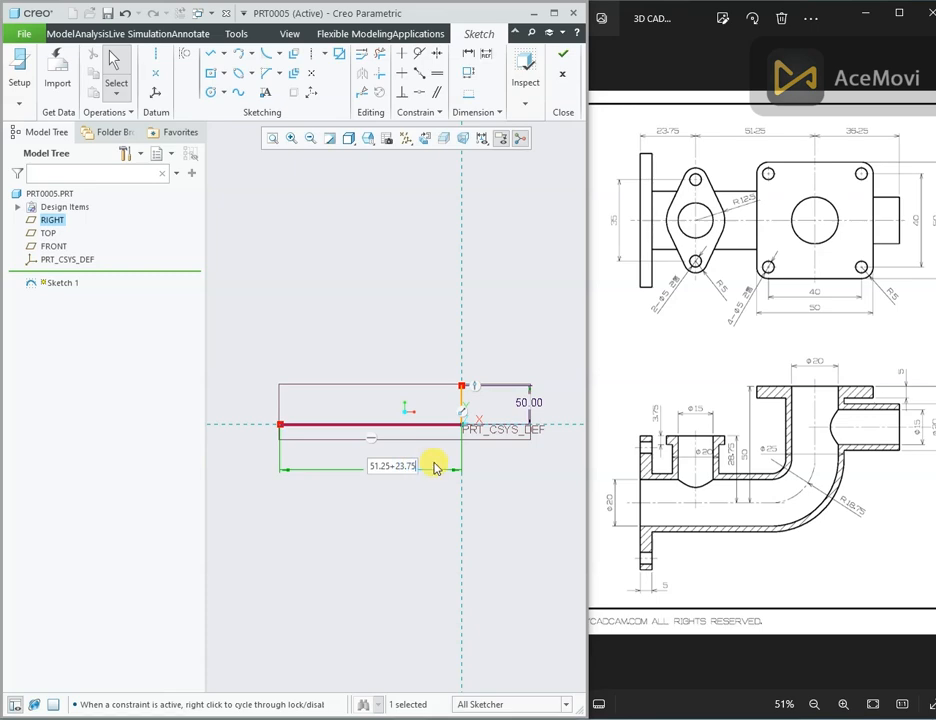
pyautogui.press('Return')
# Fillet the corner between the vertical and horizontal lines with a radius of about 17.
pyautogui.scroll(-3, 465, 408)
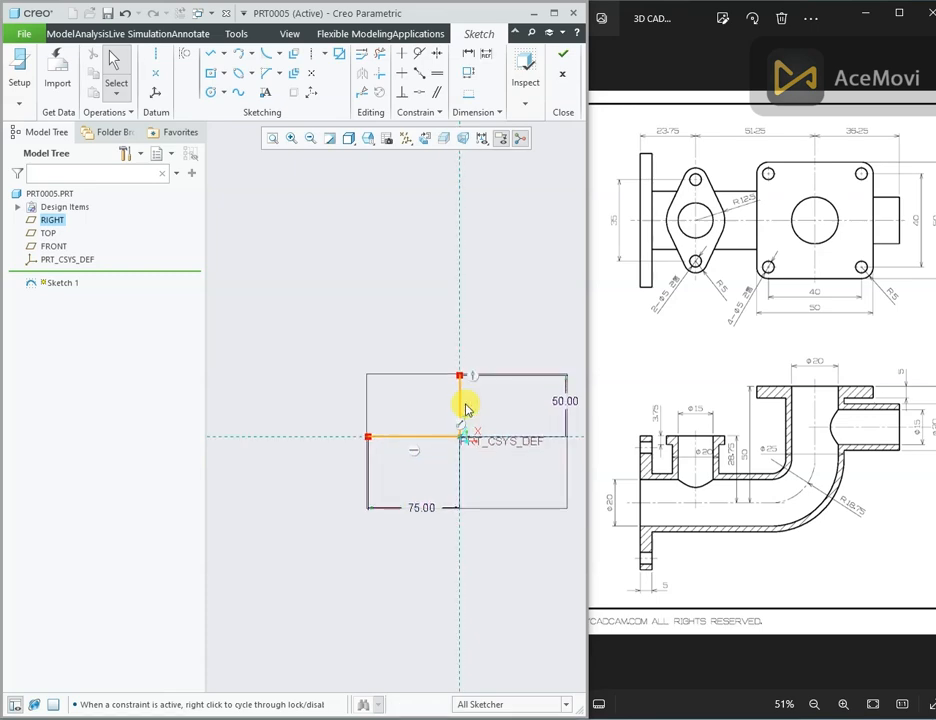
pyautogui.scroll(-2, 443, 441)
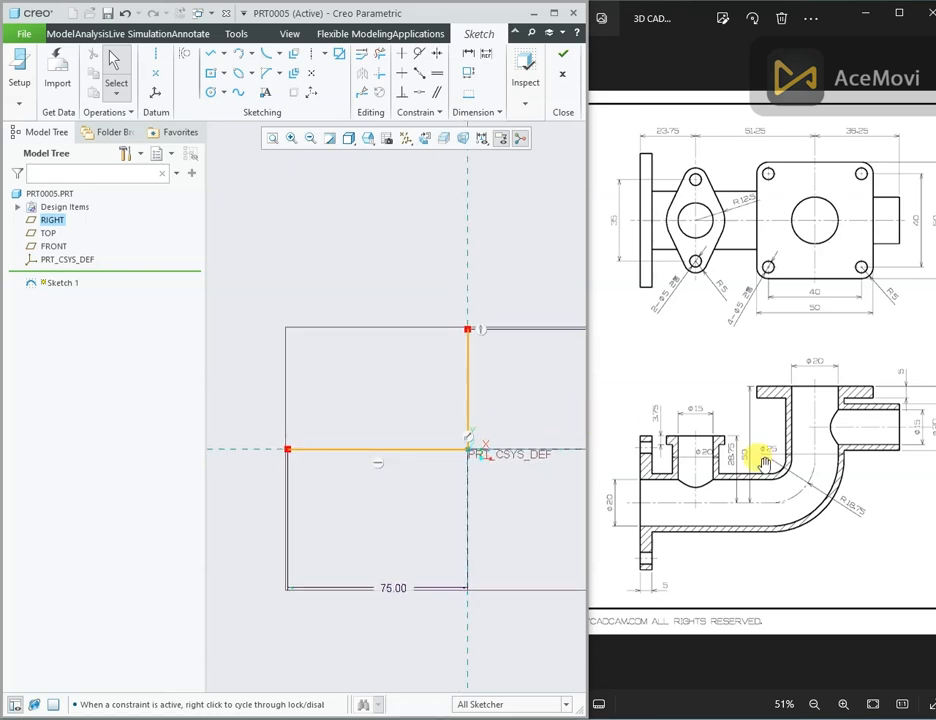
pyautogui.rightClick(340, 262)
pyautogui.click(466, 286)
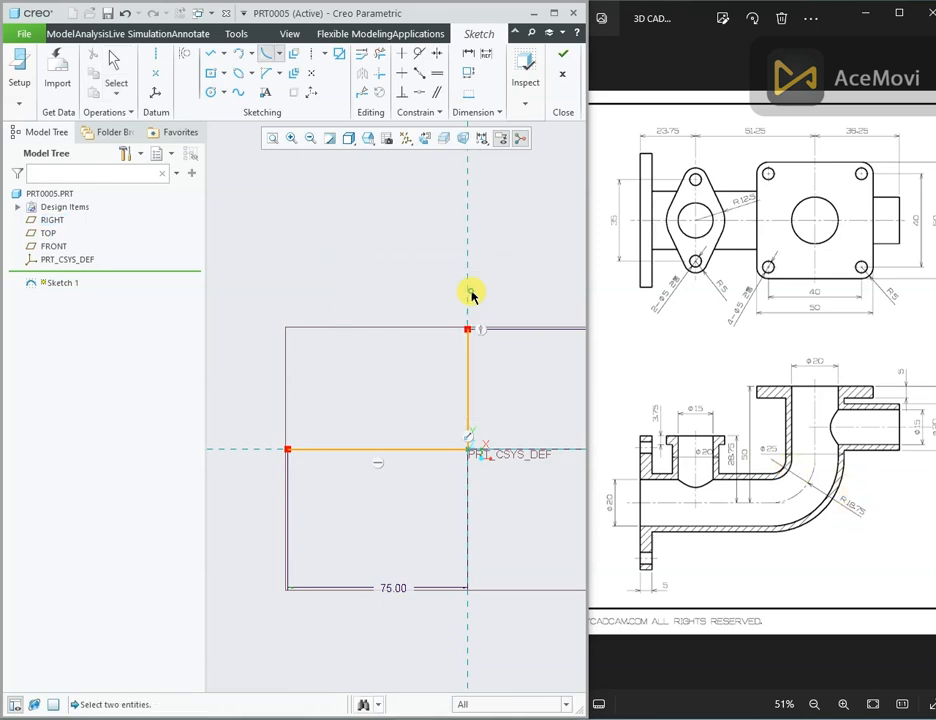
pyautogui.click(468, 402)
pyautogui.click(426, 452)
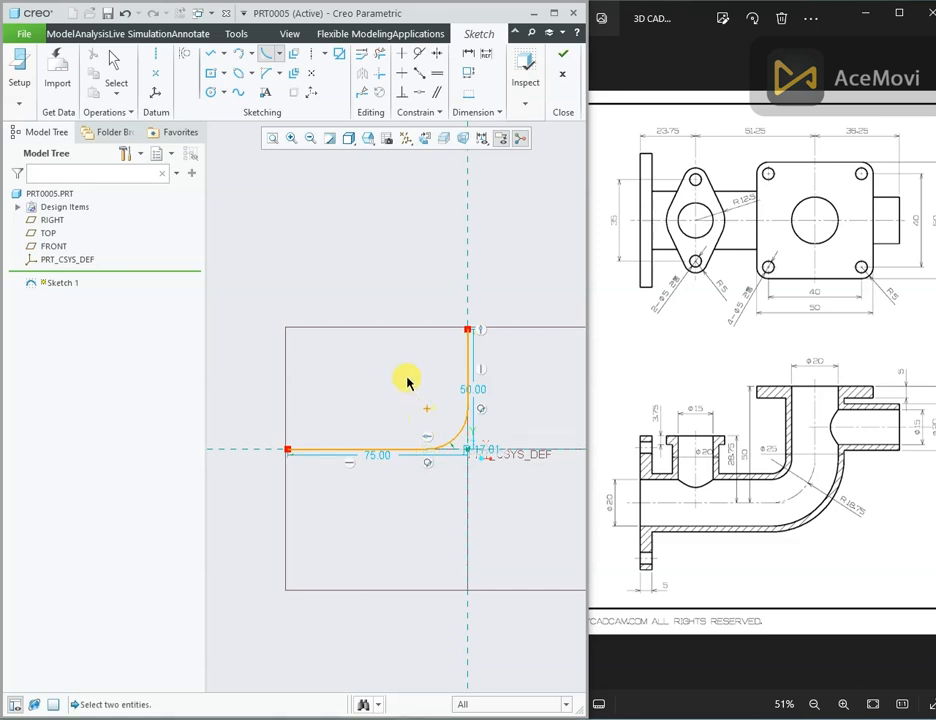
pyautogui.middleClick(470, 447)
# Set the corner fillet's radius to 18.75 and finish the path sketch.
pyautogui.doubleClick(493, 452)
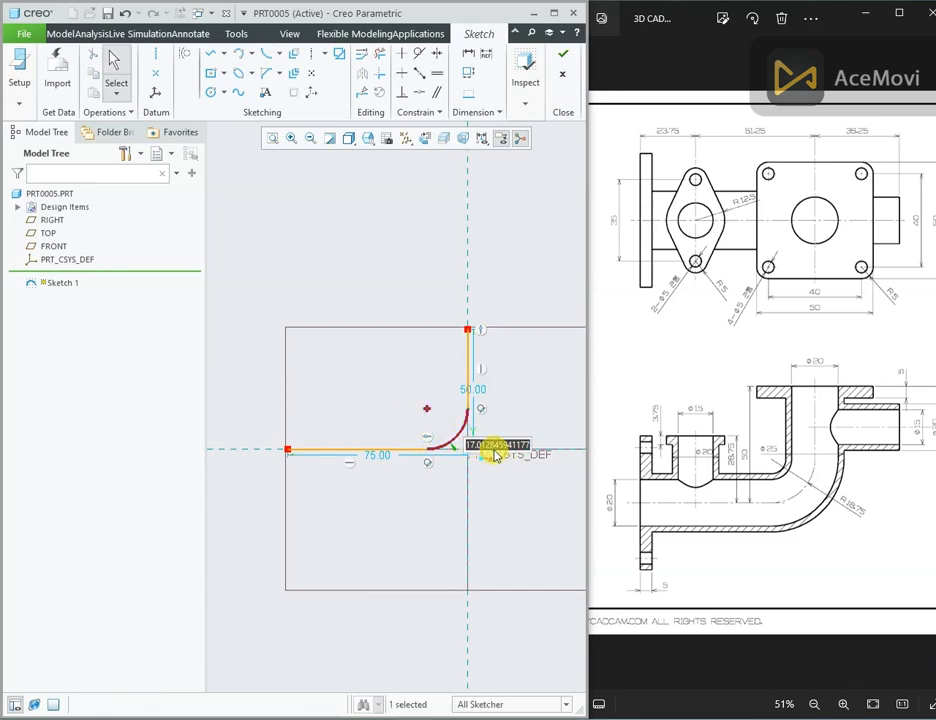
pyautogui.write('18.75')
pyautogui.press('Return')
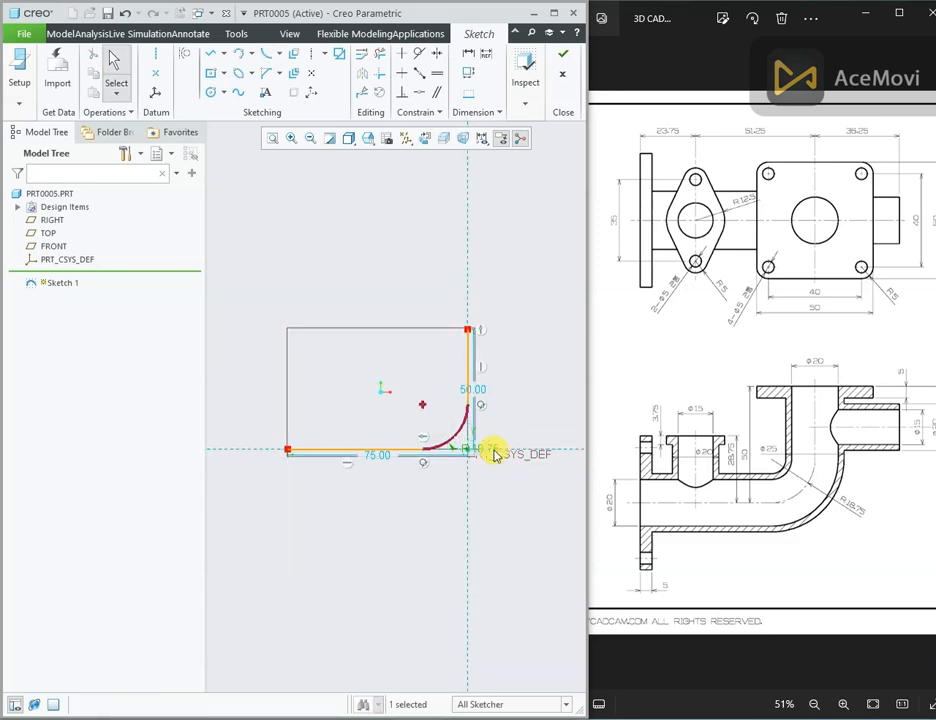
pyautogui.rightClick(516, 249)
pyautogui.click(548, 370)
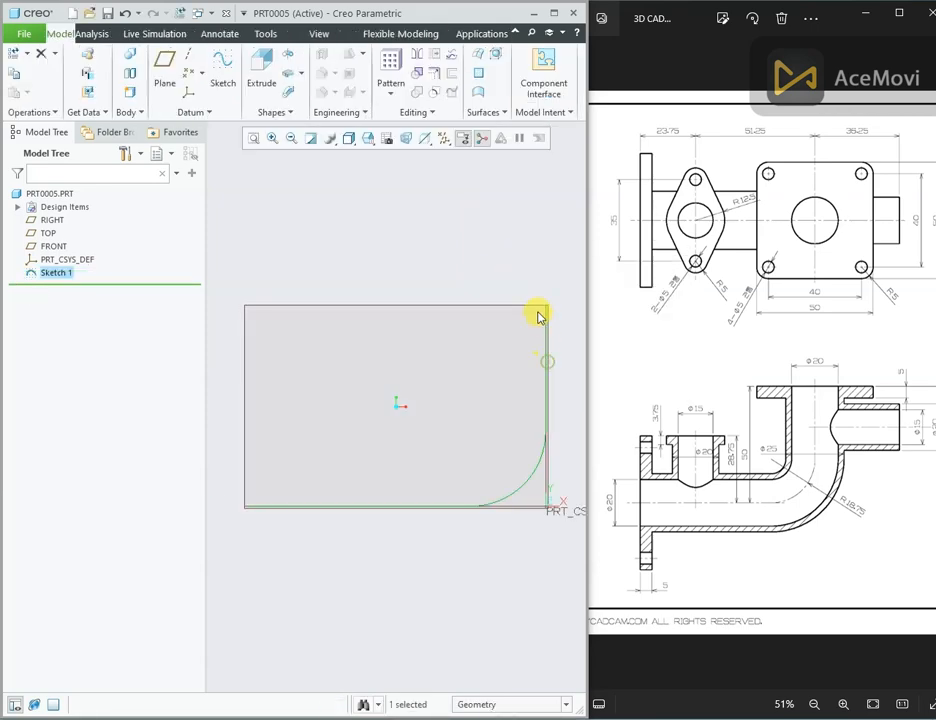
# Start a solid Sweep along the sketched L-shaped path and open its section sketch, oriented parallel to the screen.
pyautogui.moveTo(539, 318)
pyautogui.mouseDown(button='middle')
pyautogui.moveTo(512, 241)
pyautogui.moveTo(512, 265)
pyautogui.mouseUp(button='middle')
pyautogui.click(487, 242)
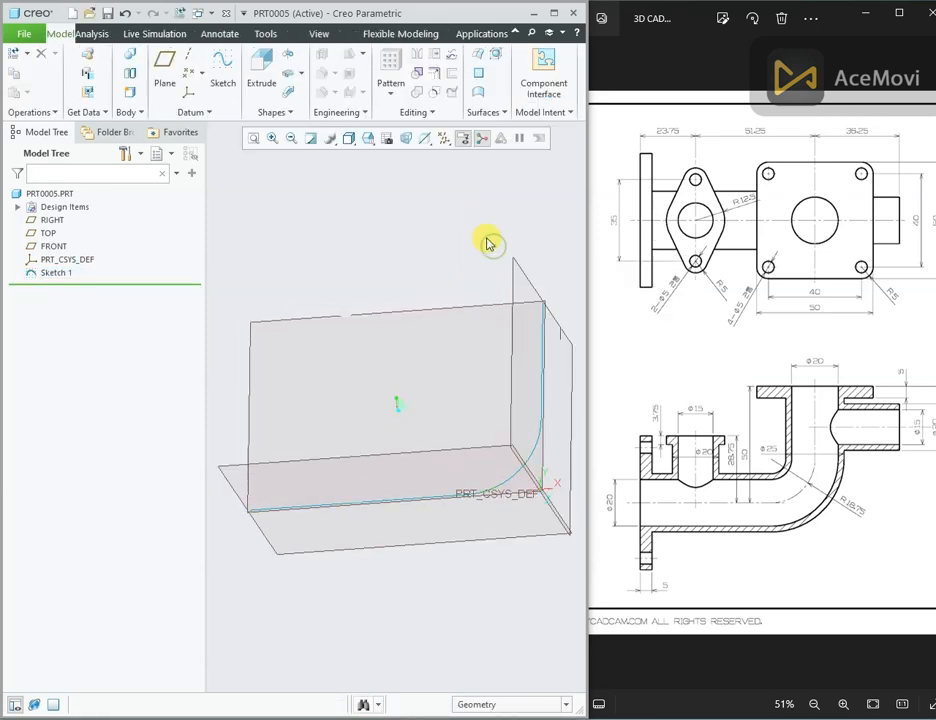
pyautogui.moveTo(474, 228); pyautogui.dragTo(472, 228, button='middle')
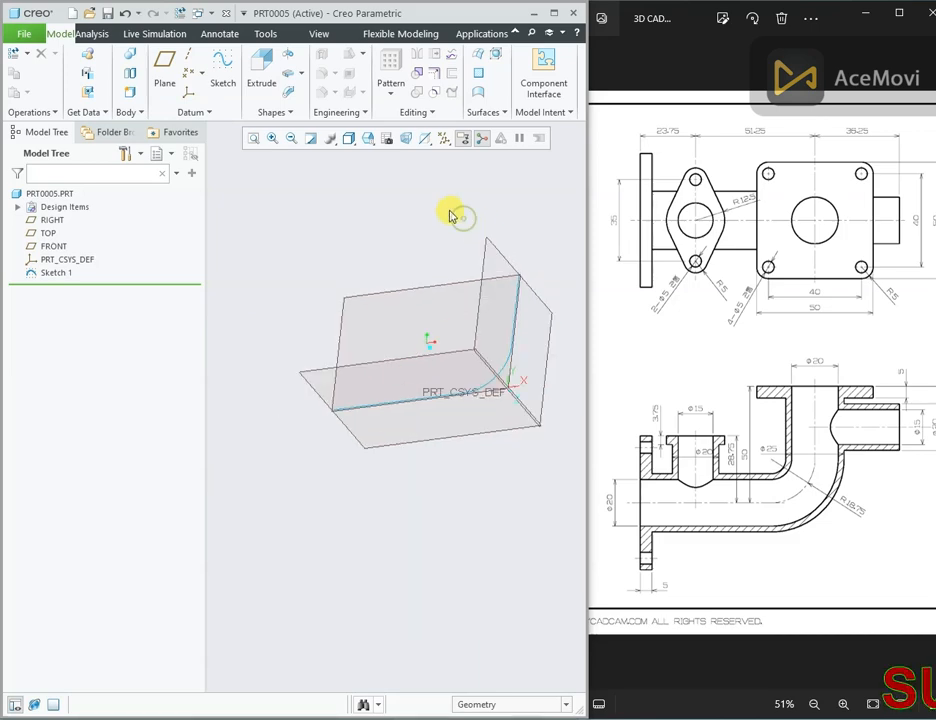
pyautogui.click(288, 75)
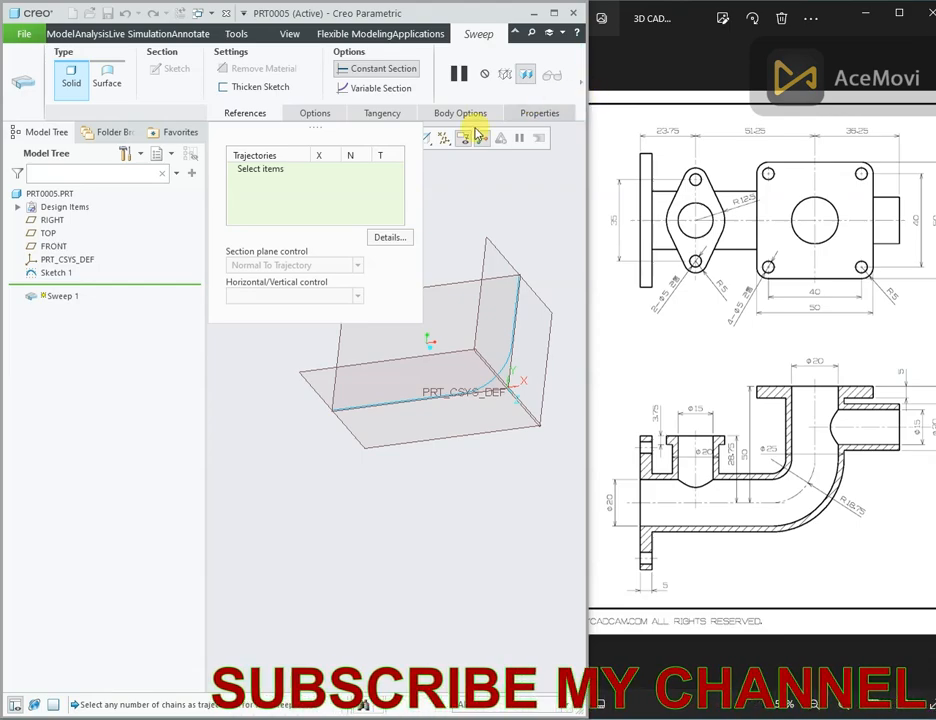
pyautogui.click(415, 398)
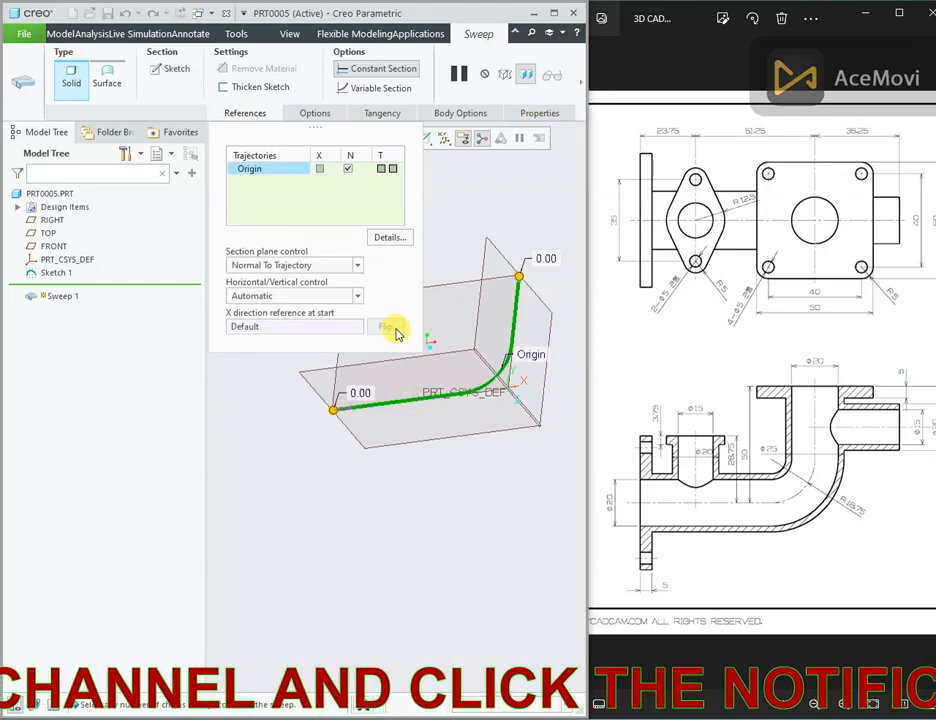
pyautogui.click(152, 68)
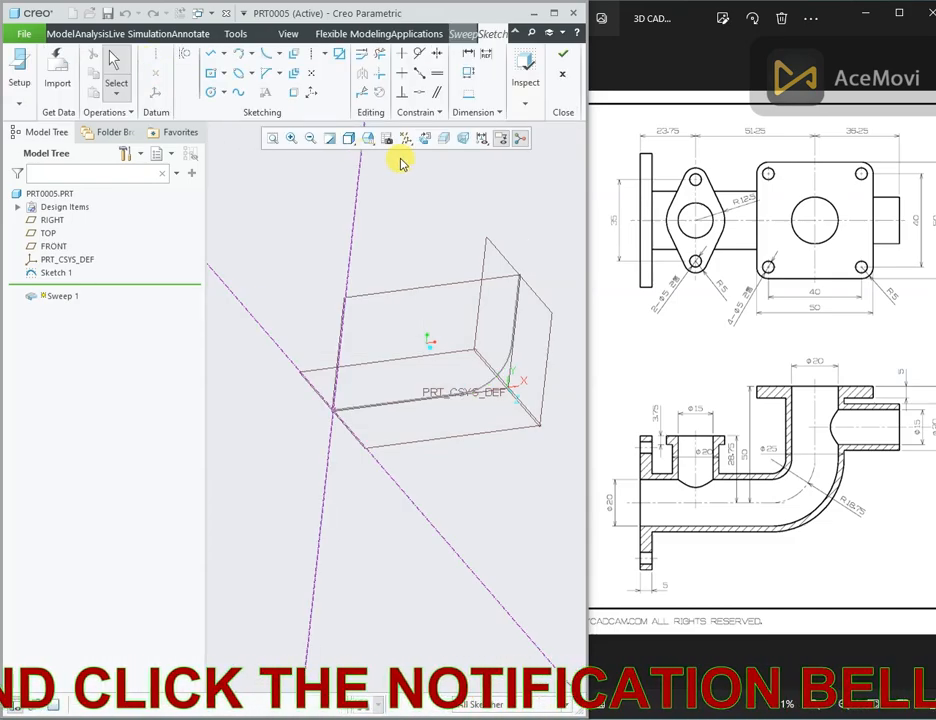
pyautogui.click(420, 142)
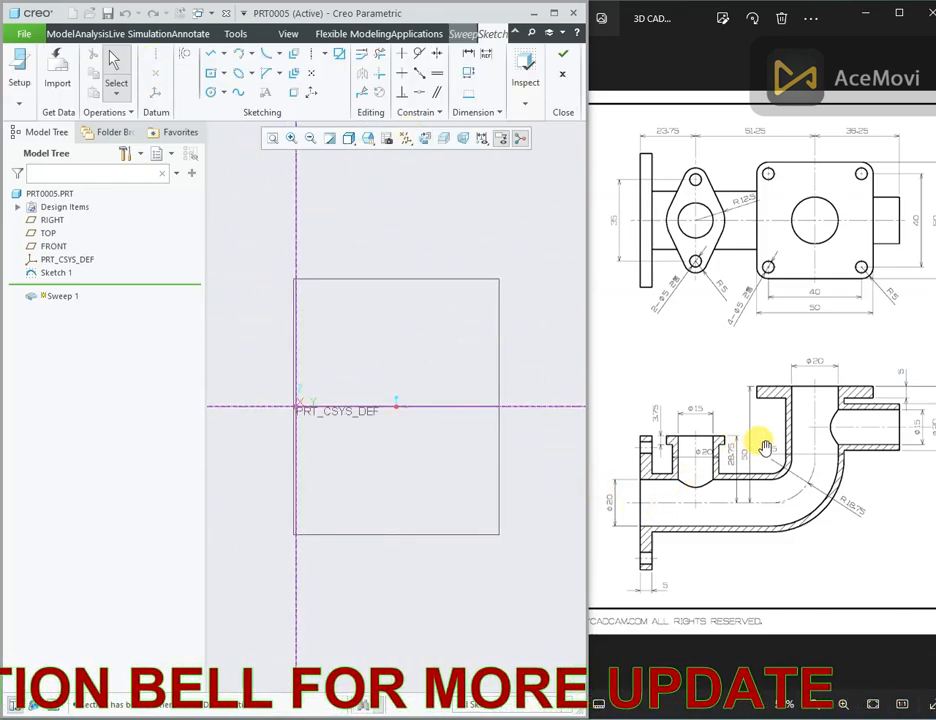
# Draw two concentric circles centred on the sweep path's start point for the pipe section.
pyautogui.rightClick(366, 220)
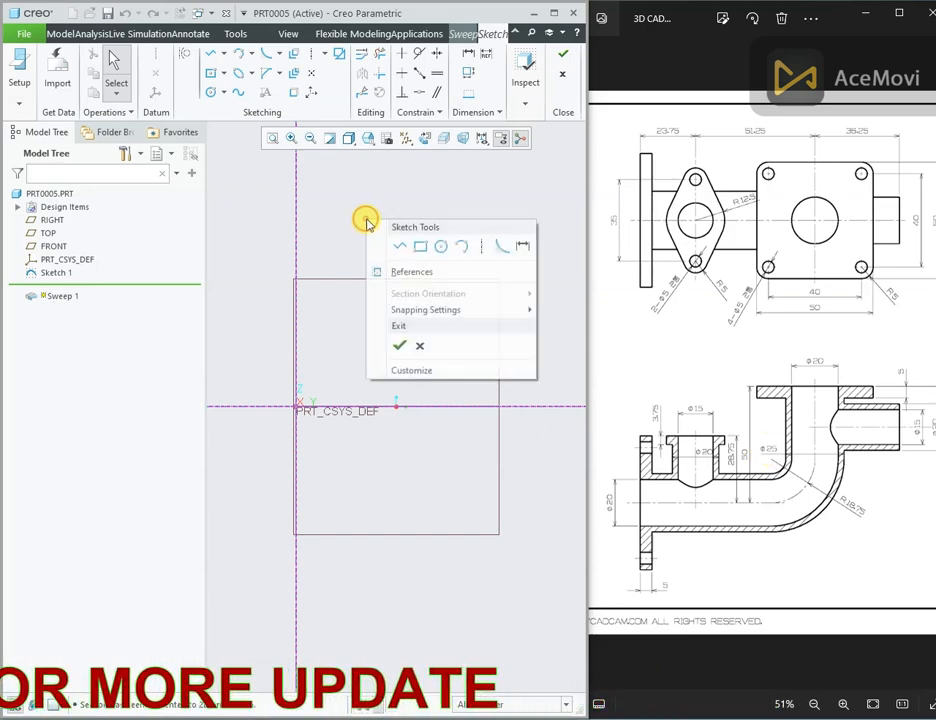
pyautogui.click(440, 246)
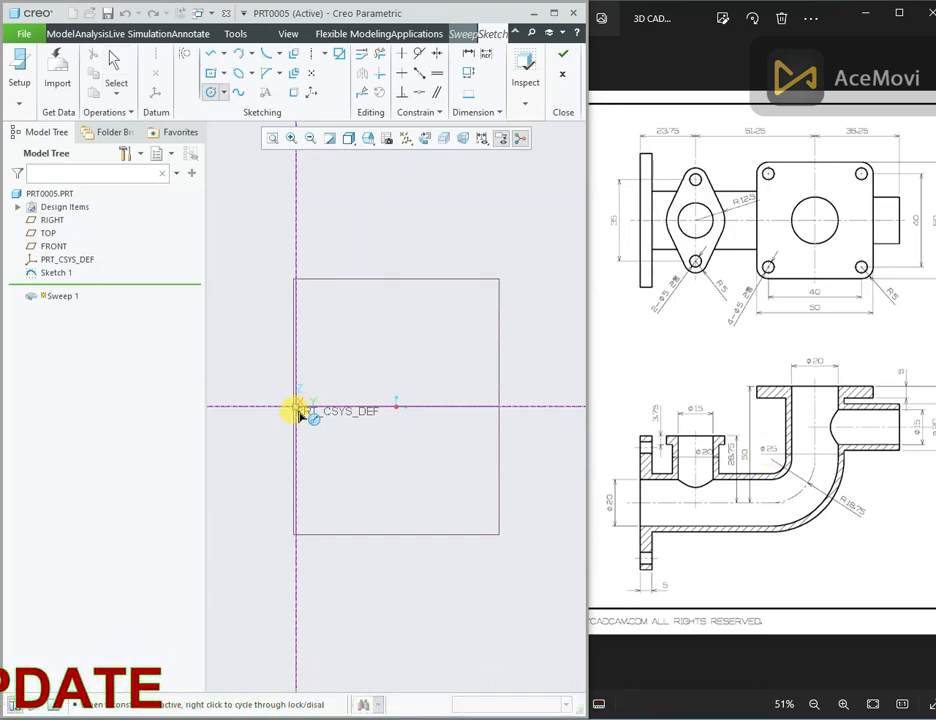
pyautogui.click(295, 406)
pyautogui.click(312, 386)
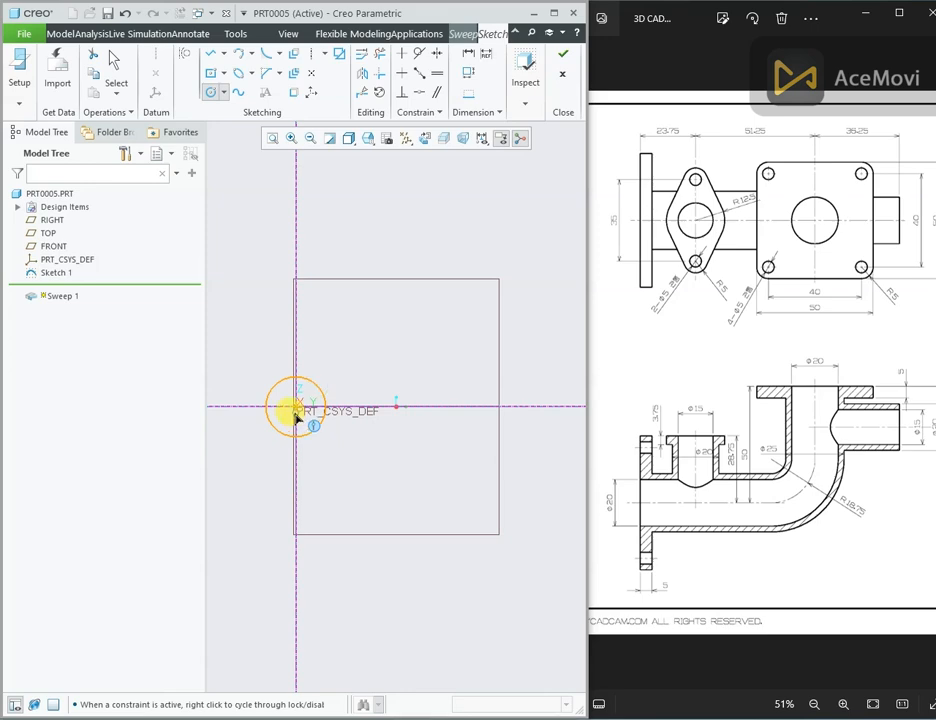
pyautogui.click(295, 407)
pyautogui.click(351, 376)
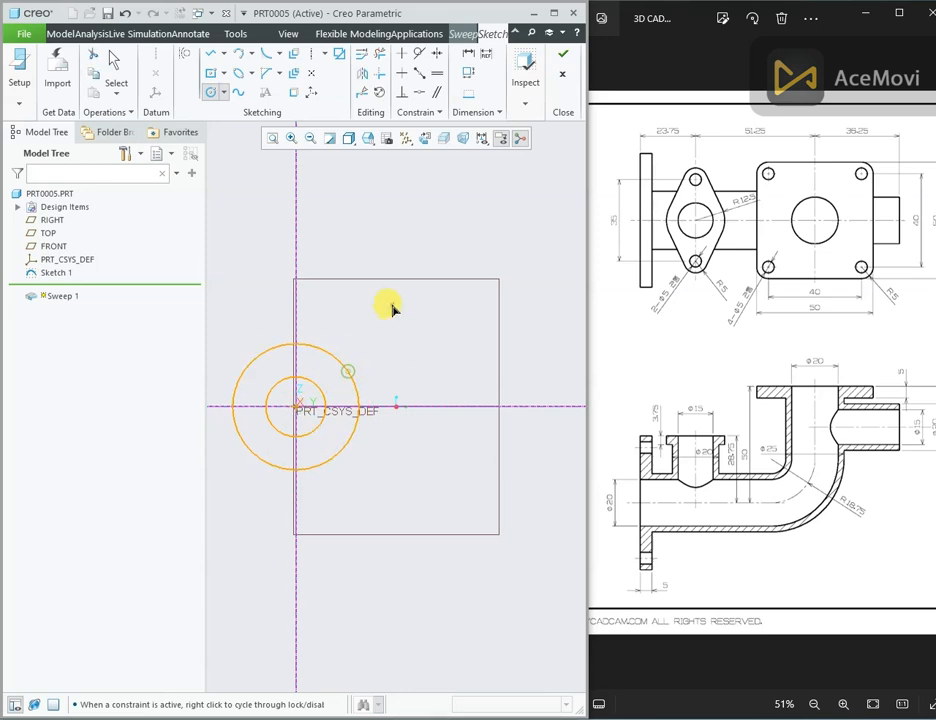
# Set the sweep section's inner circle diameter to 20 and its outer circle diameter to 25.
pyautogui.middleClick(385, 308)
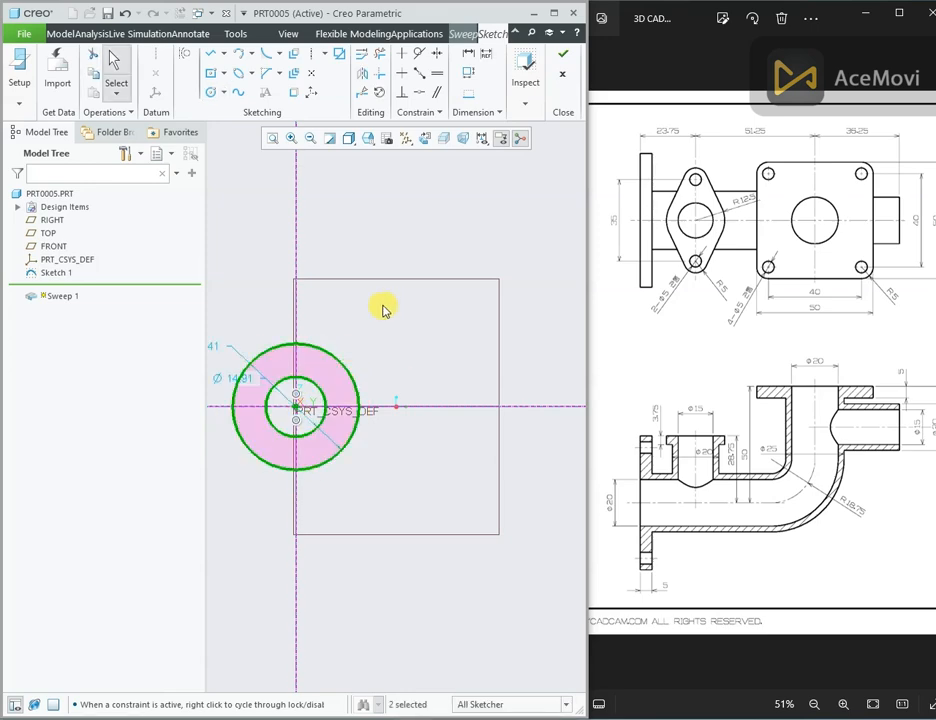
pyautogui.doubleClick(244, 382)
pyautogui.write('20')
pyautogui.press('Return')
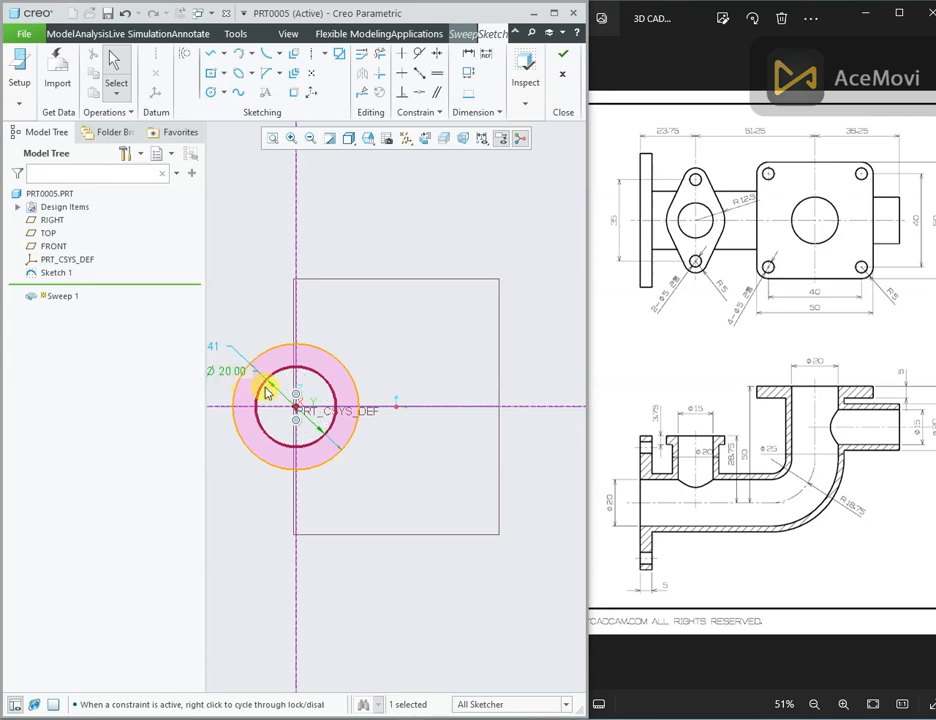
pyautogui.keyDown('shift'); pyautogui.moveTo(295, 375); pyautogui.dragTo(347, 381, button='middle'); pyautogui.keyUp('shift')
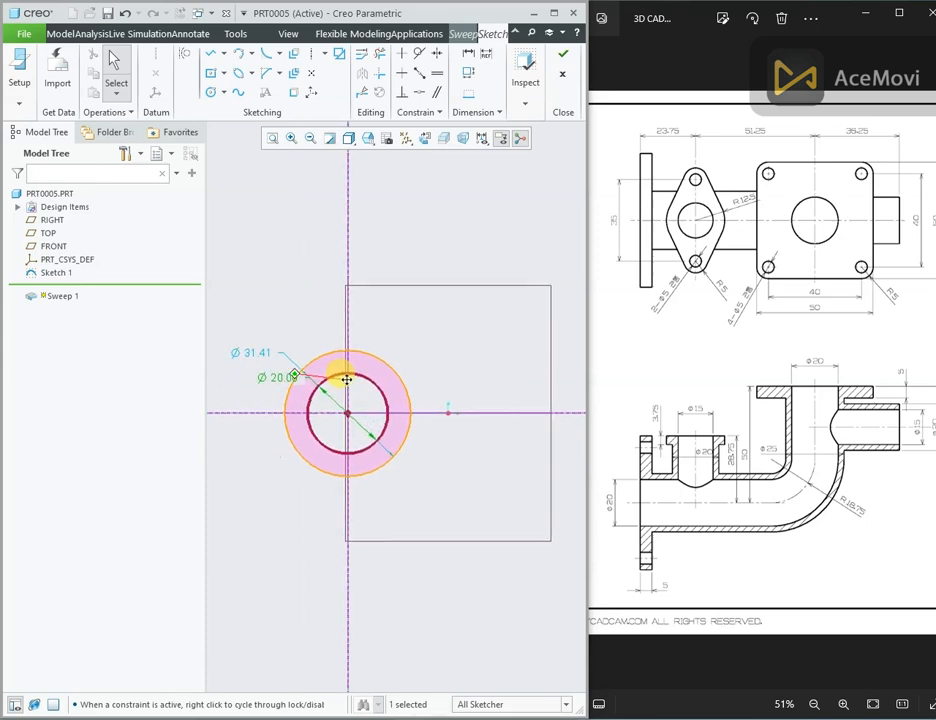
pyautogui.doubleClick(255, 360)
pyautogui.write('25')
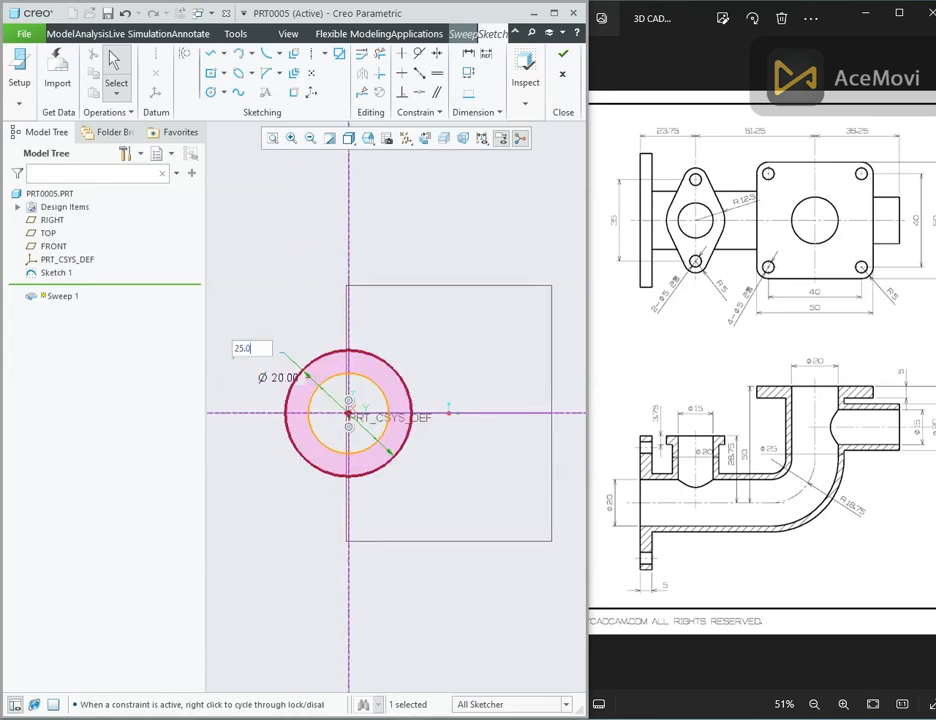
pyautogui.write('.0')
pyautogui.press('Return')
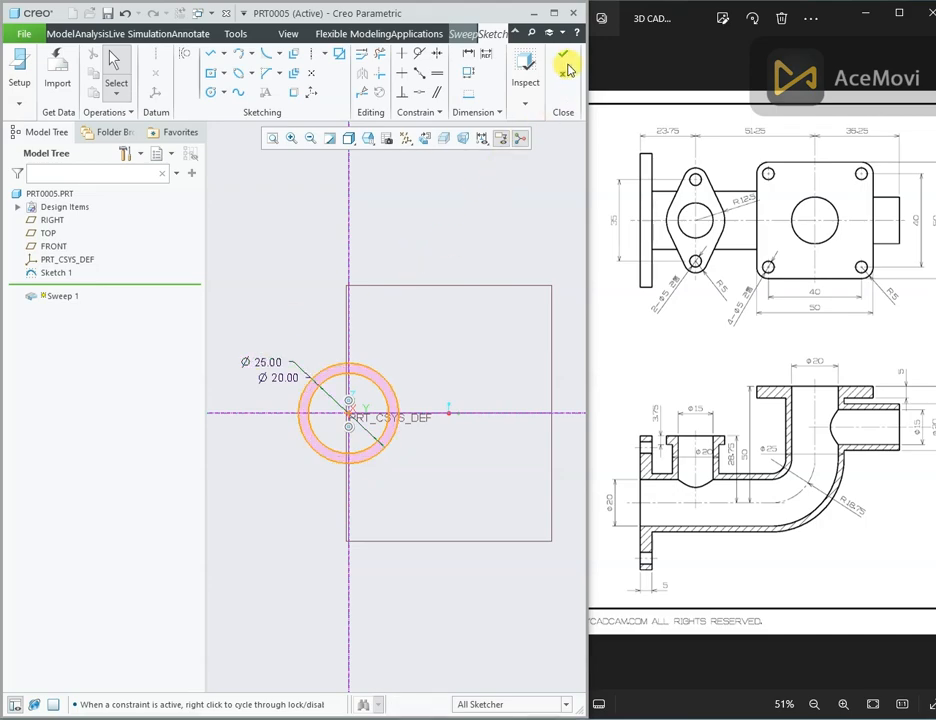
# Finish the section sketch and complete the solid sweep of the hollow pipe elbow.
pyautogui.click(565, 60)
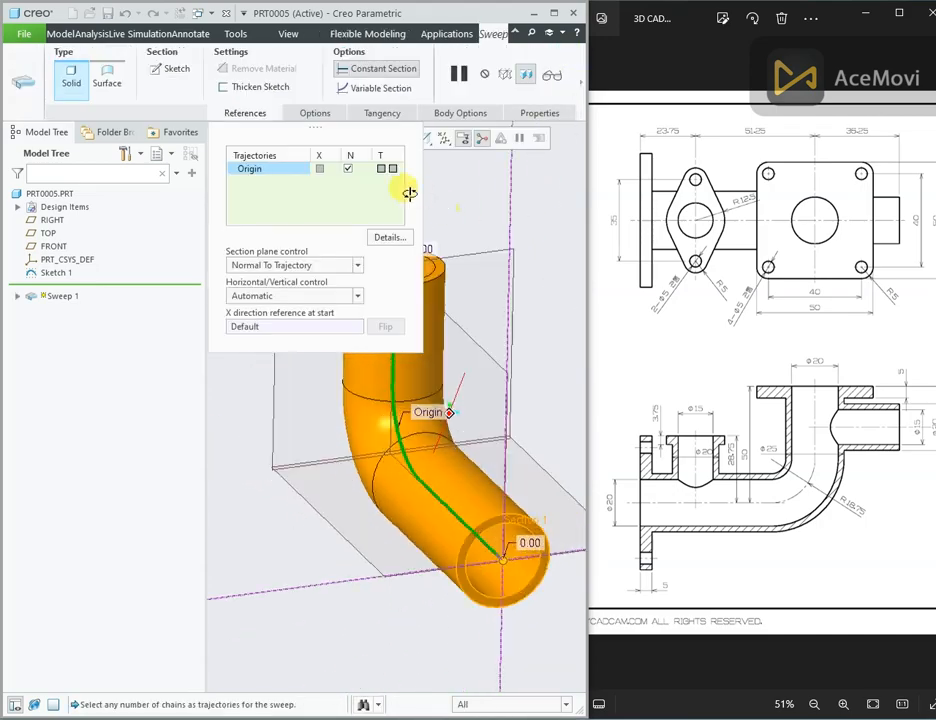
pyautogui.click(577, 84)
pyautogui.click(290, 78)
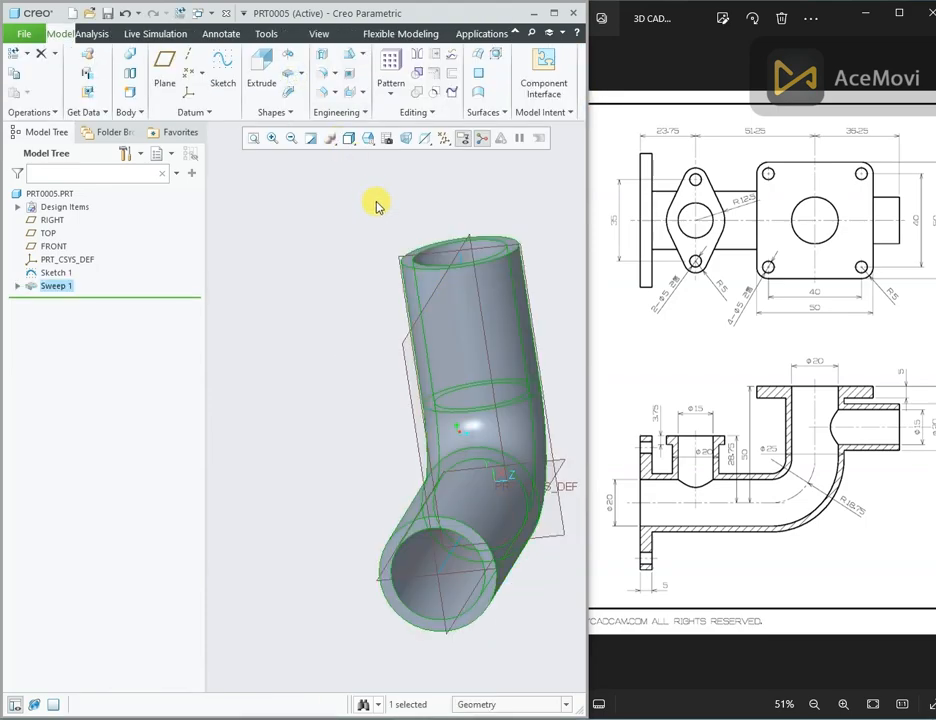
# Start an Extrude sketch on the annular end face of the vertical pipe leg, oriented parallel to the screen.
pyautogui.moveTo(403, 209); pyautogui.dragTo(450, 226, button='middle')
pyautogui.scroll(3, 460, 250)
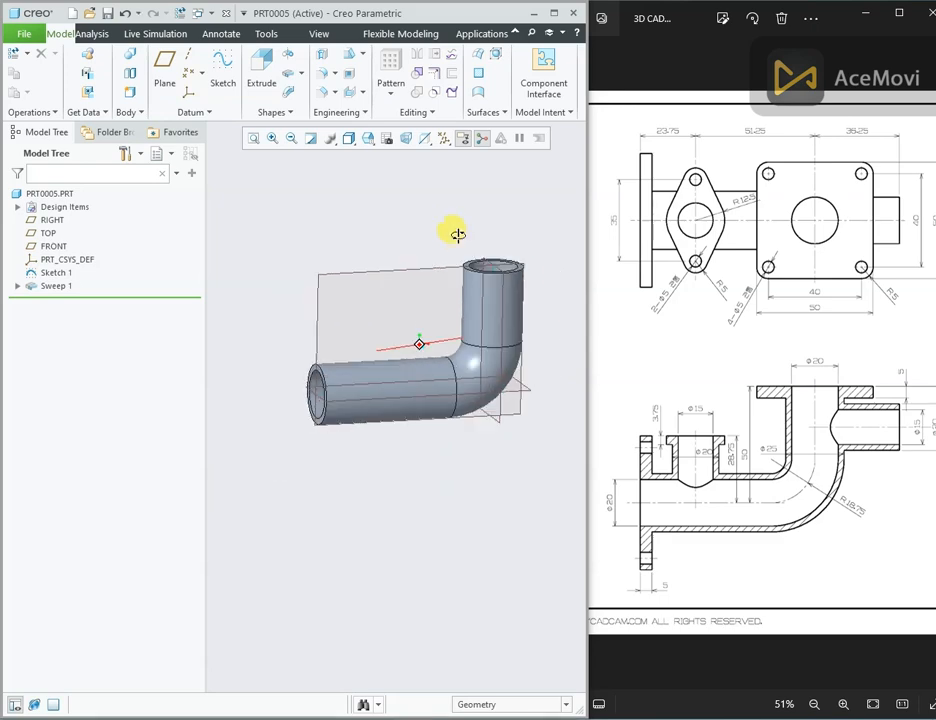
pyautogui.click(825, 410)
pyautogui.moveTo(828, 412); pyautogui.dragTo(816, 411)
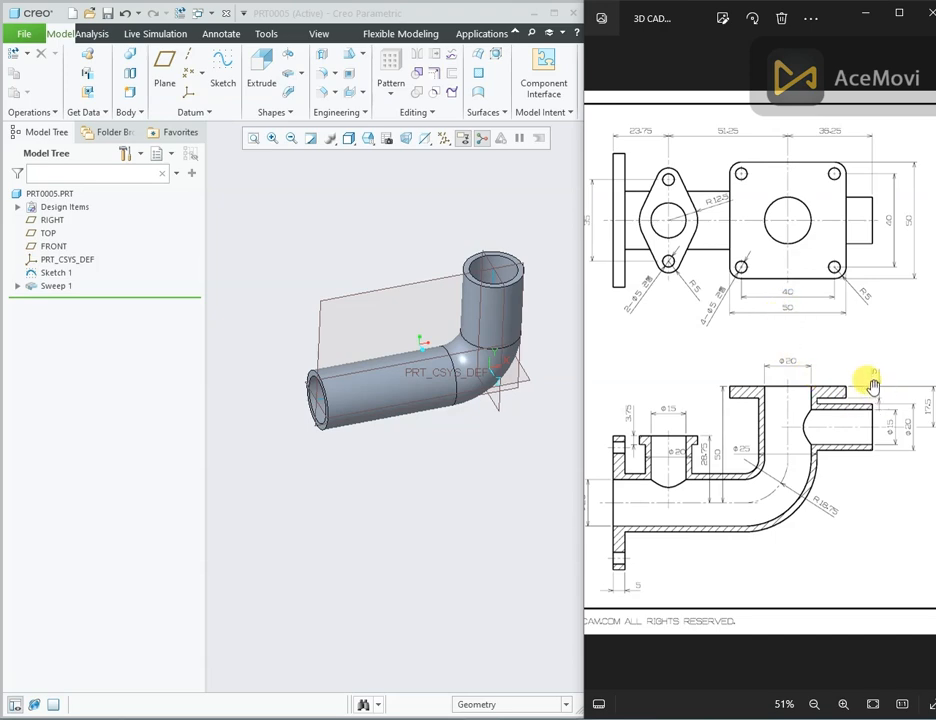
pyautogui.scroll(3, 497, 251)
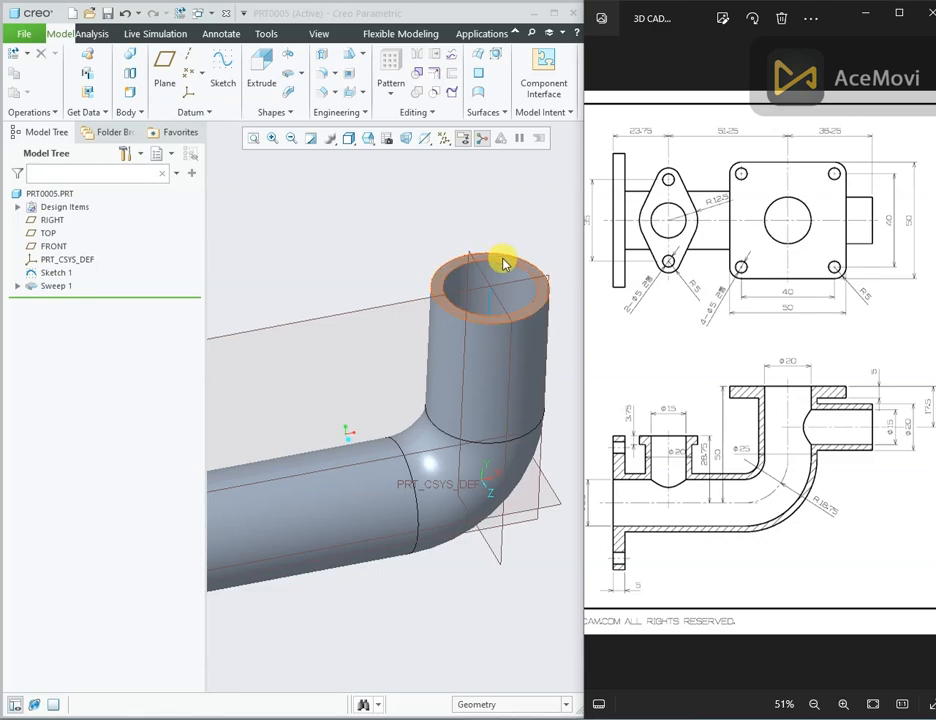
pyautogui.click(503, 262)
pyautogui.click(598, 191)
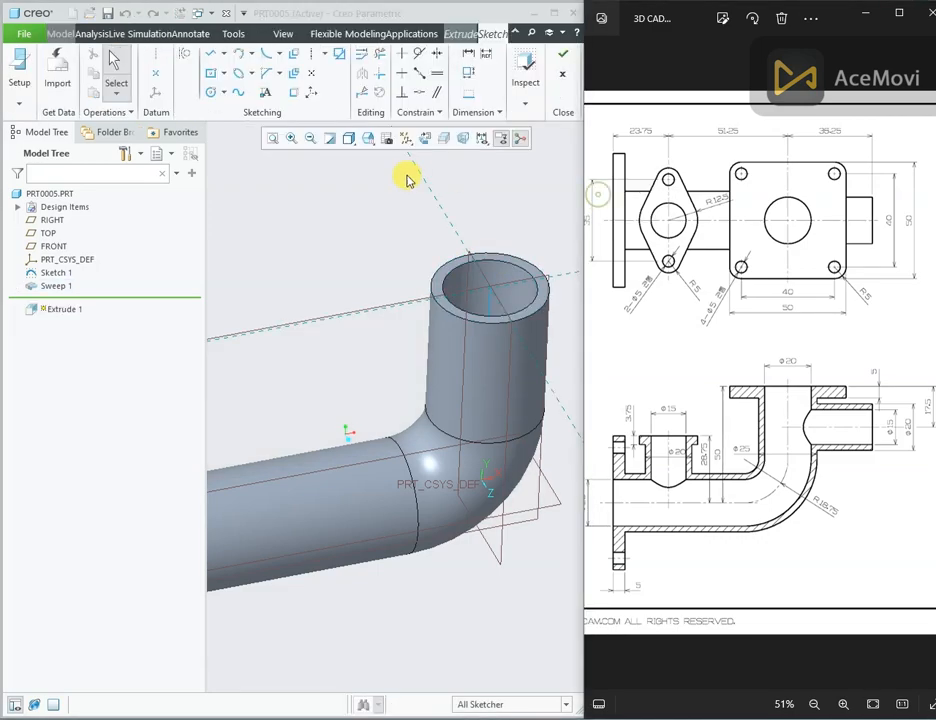
pyautogui.click(420, 139)
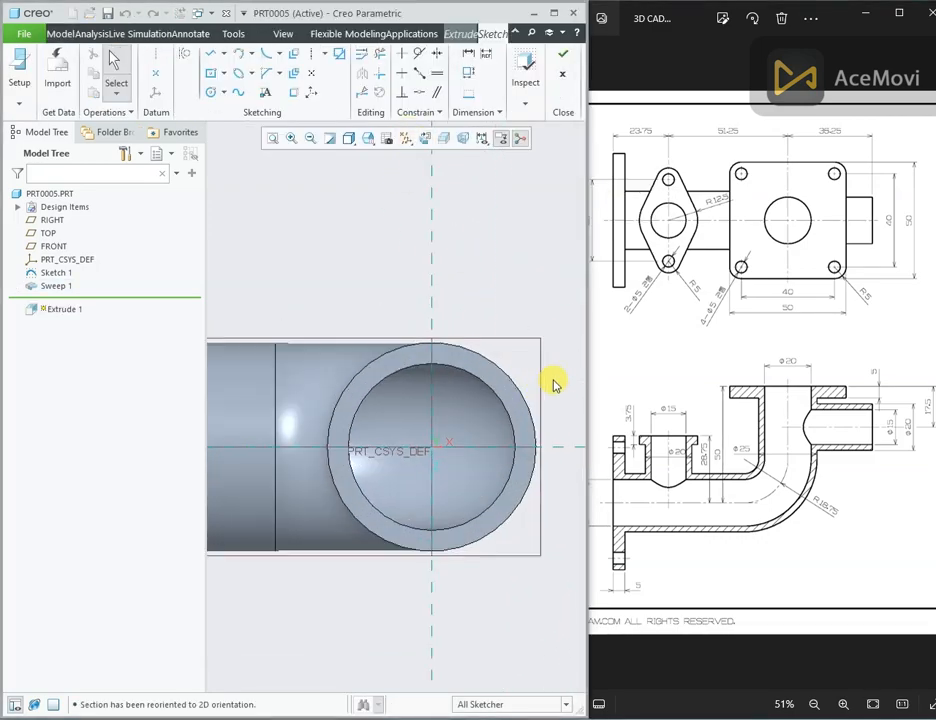
# Add the vertical pipe's inner bore edge to the sketch references.
pyautogui.rightClick(445, 253)
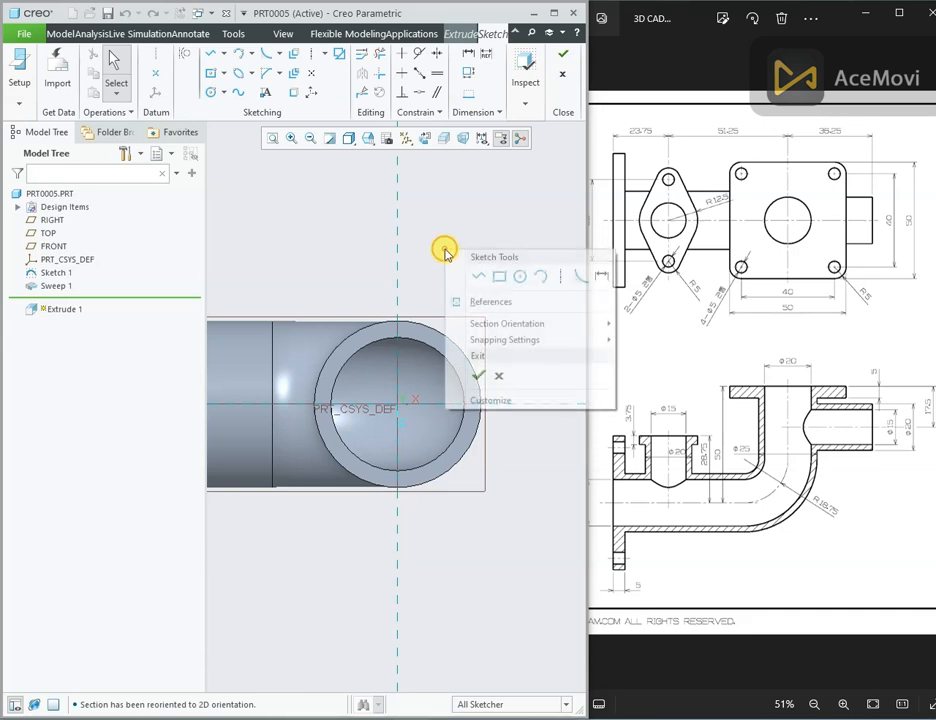
pyautogui.click(478, 299)
pyautogui.click(447, 436)
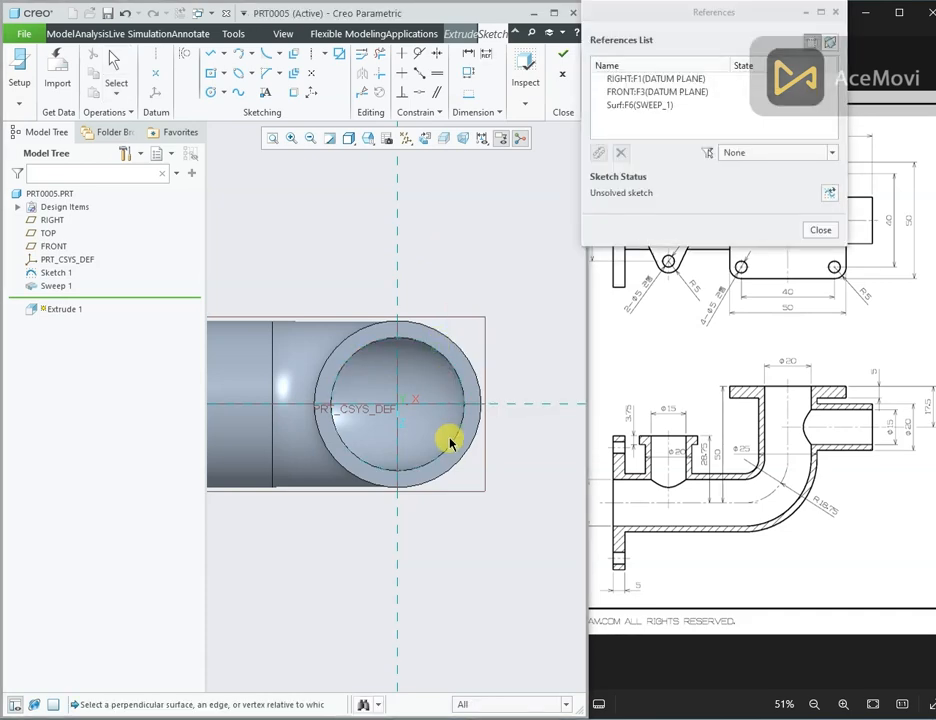
pyautogui.click(449, 439)
pyautogui.click(817, 230)
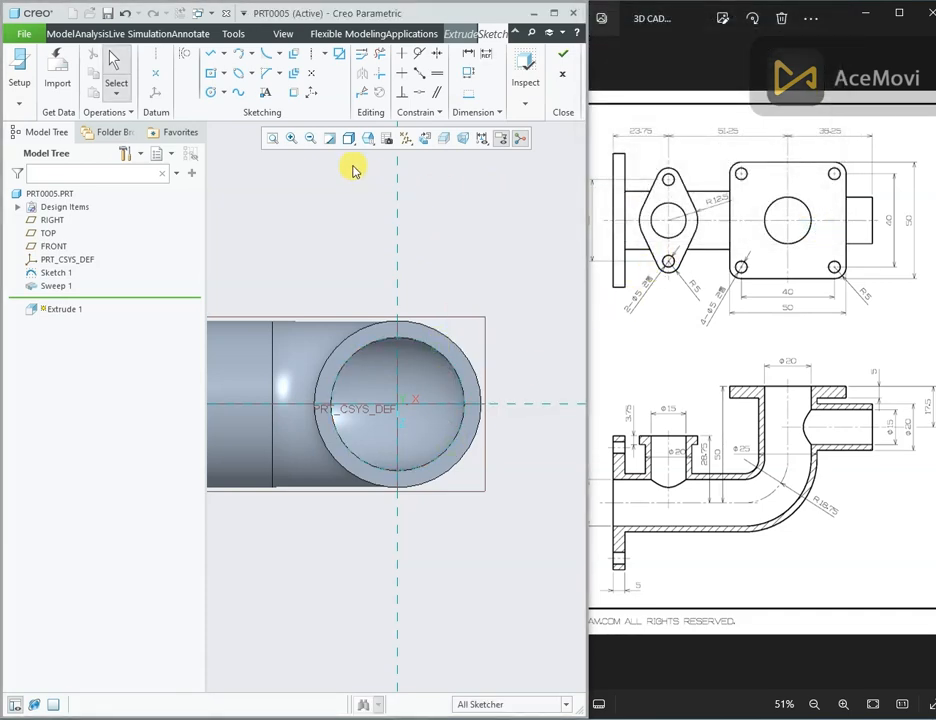
# Draw a centre rectangle about 37 by 46 around the pipe axis and constrain its adjacent sides to equal length.
pyautogui.click(212, 73)
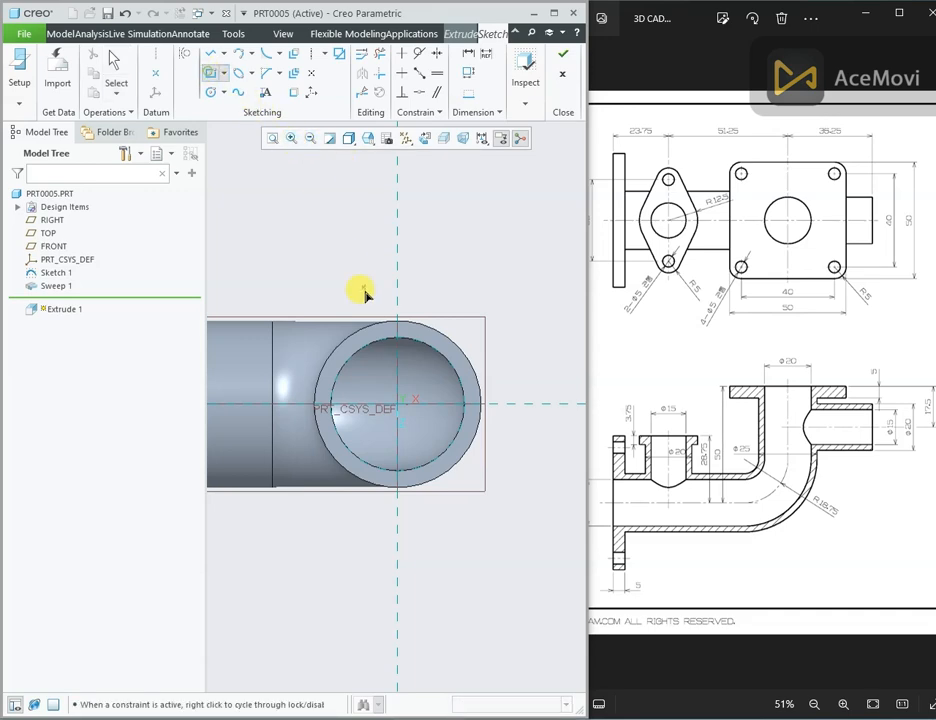
pyautogui.click(401, 407)
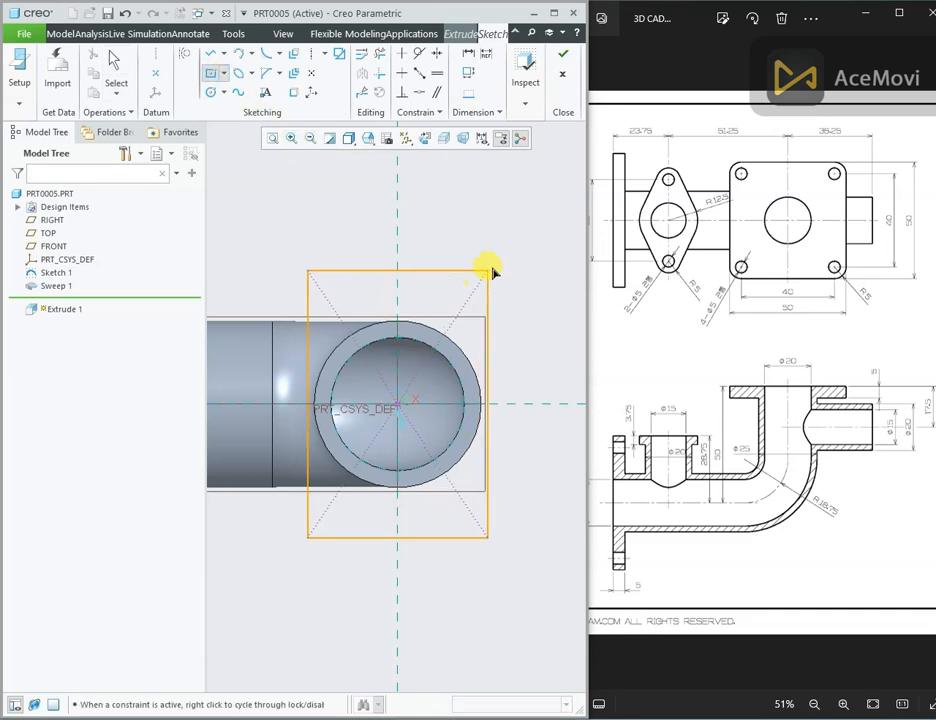
pyautogui.click(536, 230)
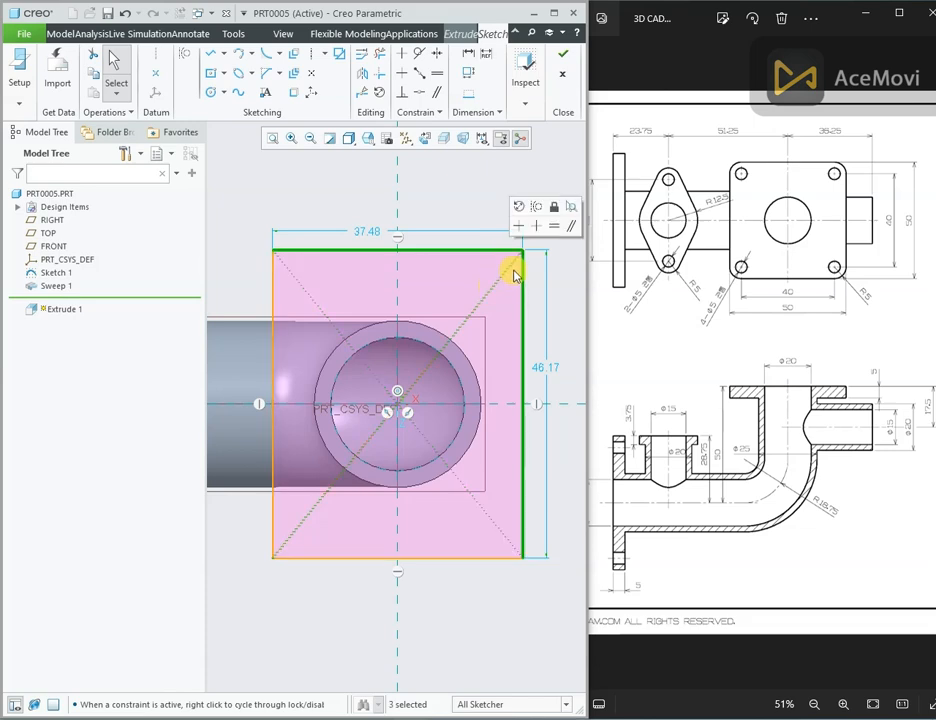
pyautogui.click(554, 227)
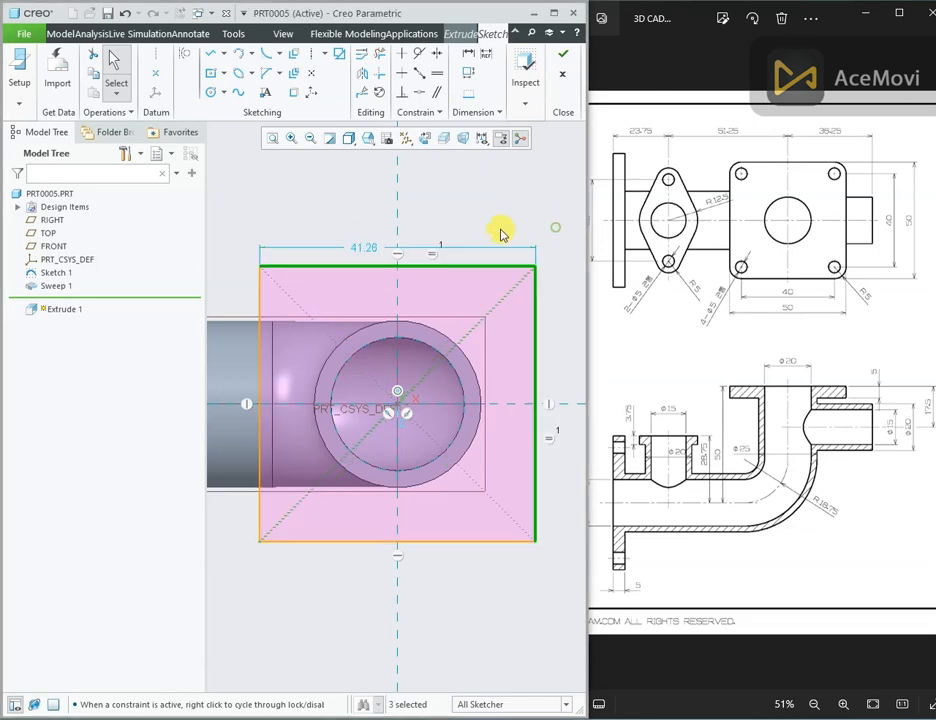
# Set the square's side length to 50.
pyautogui.doubleClick(358, 248)
pyautogui.write('50.0')
pyautogui.press('Return')
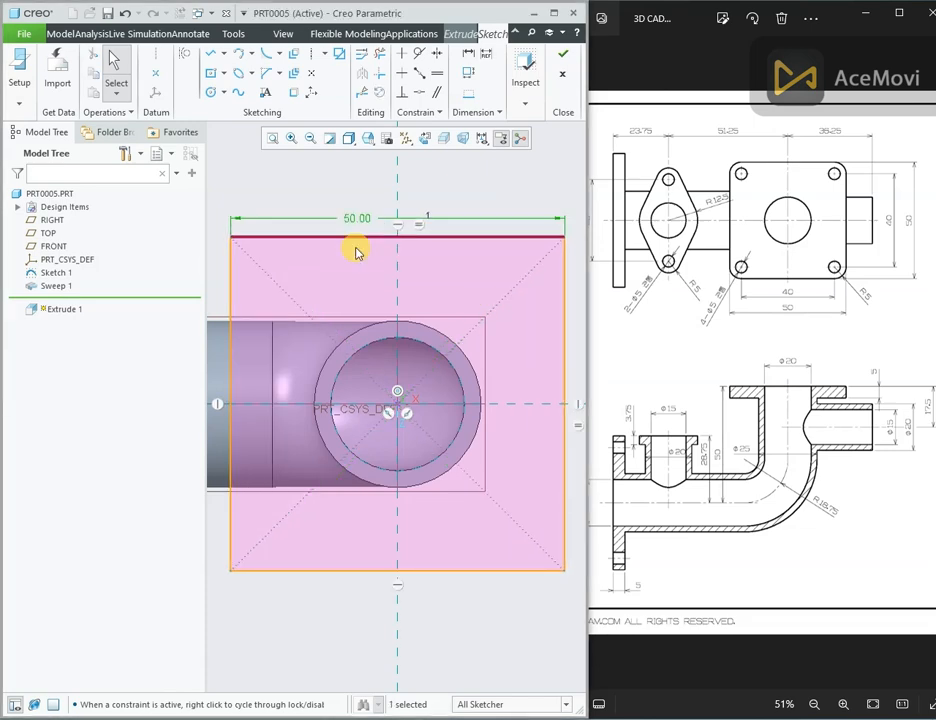
pyautogui.click(486, 228)
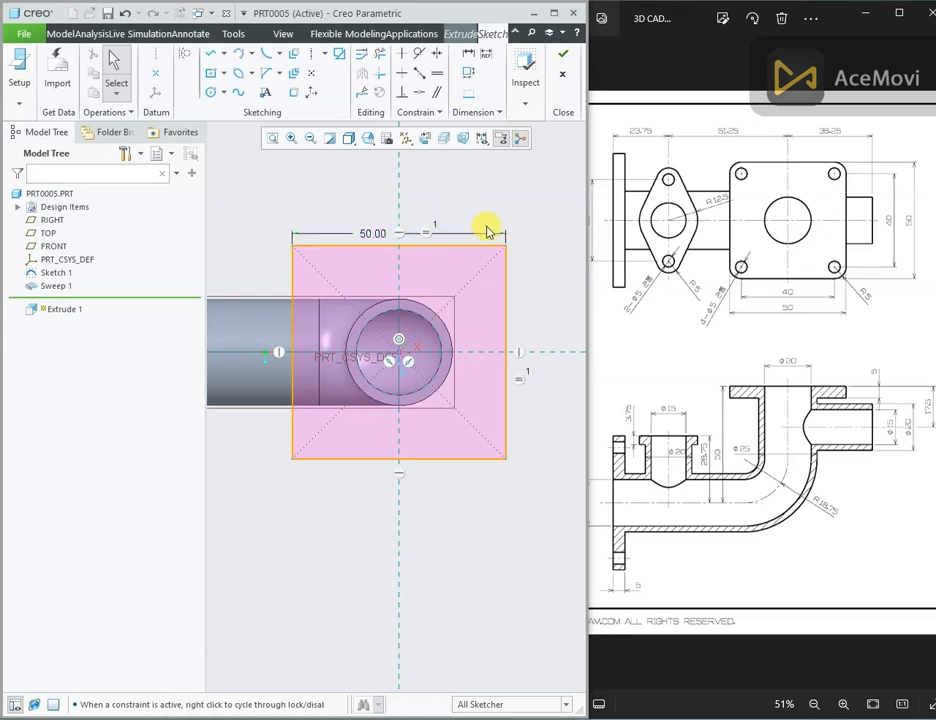
# Project the pipe's inner bore edge into the flange sketch as a circular opening.
pyautogui.click(296, 91)
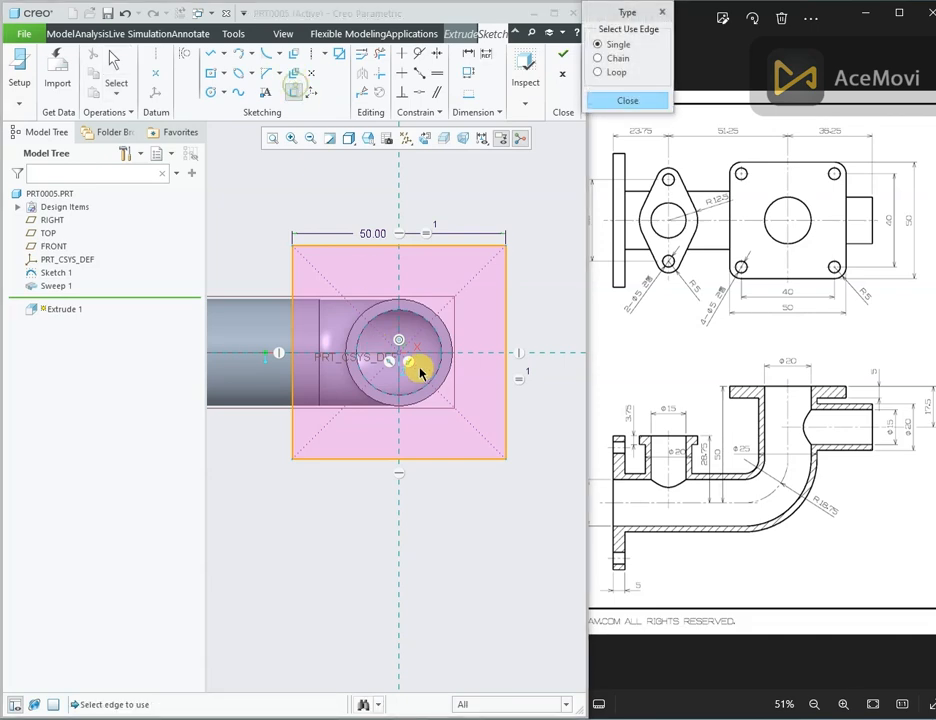
pyautogui.click(409, 313)
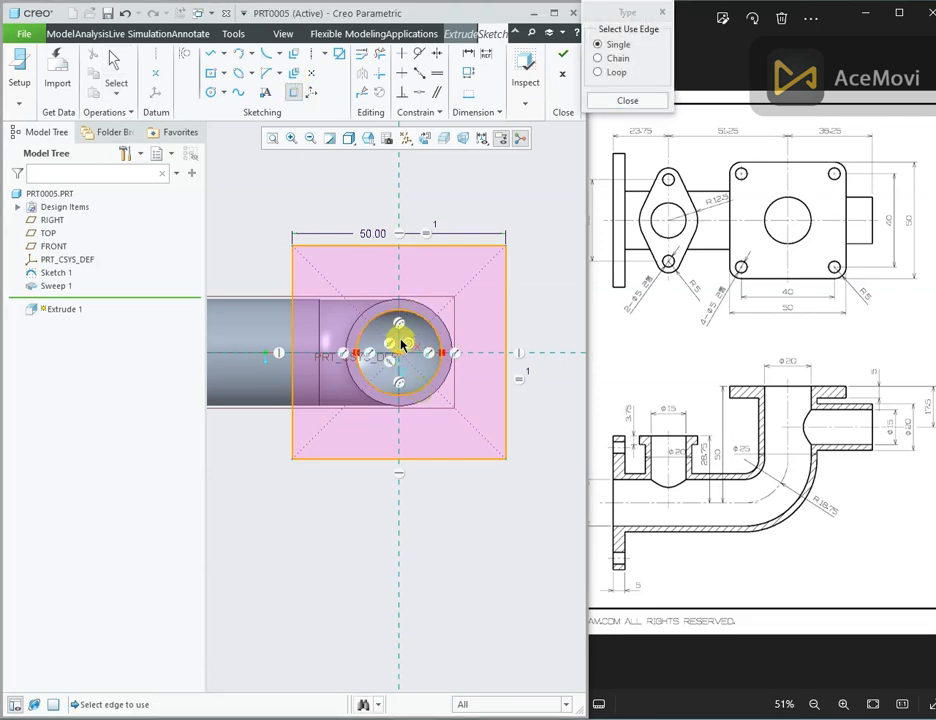
pyautogui.middleClick(397, 340)
# Fillet the square's four corners clockwise from the upper-left one, with radii of about 8.3, 5.3, 5.3 and 5.9.
pyautogui.scroll(2, 403, 328)
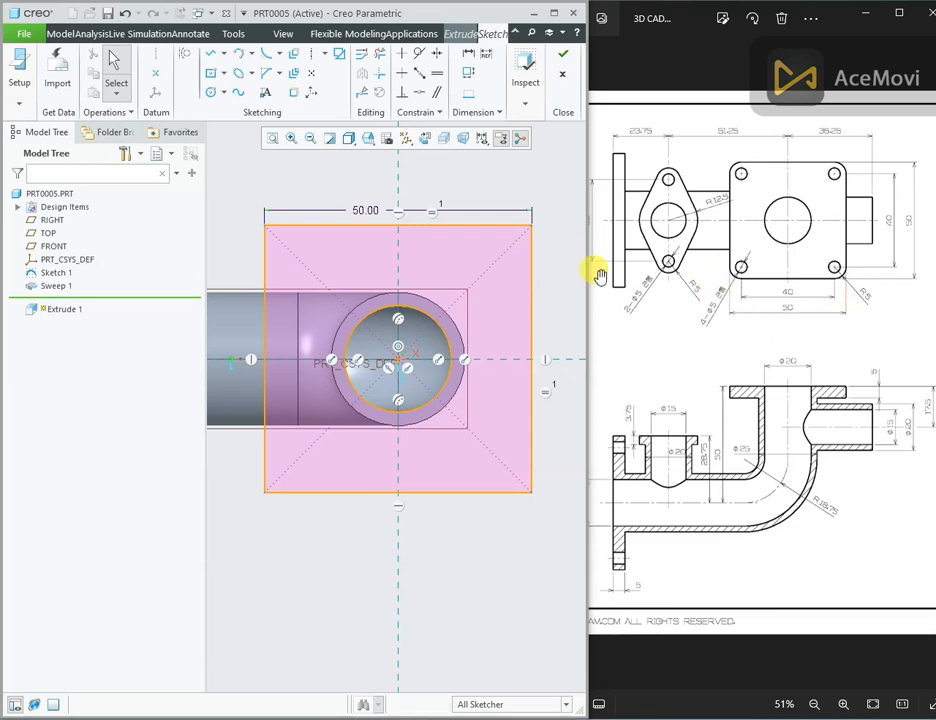
pyautogui.rightClick(343, 183)
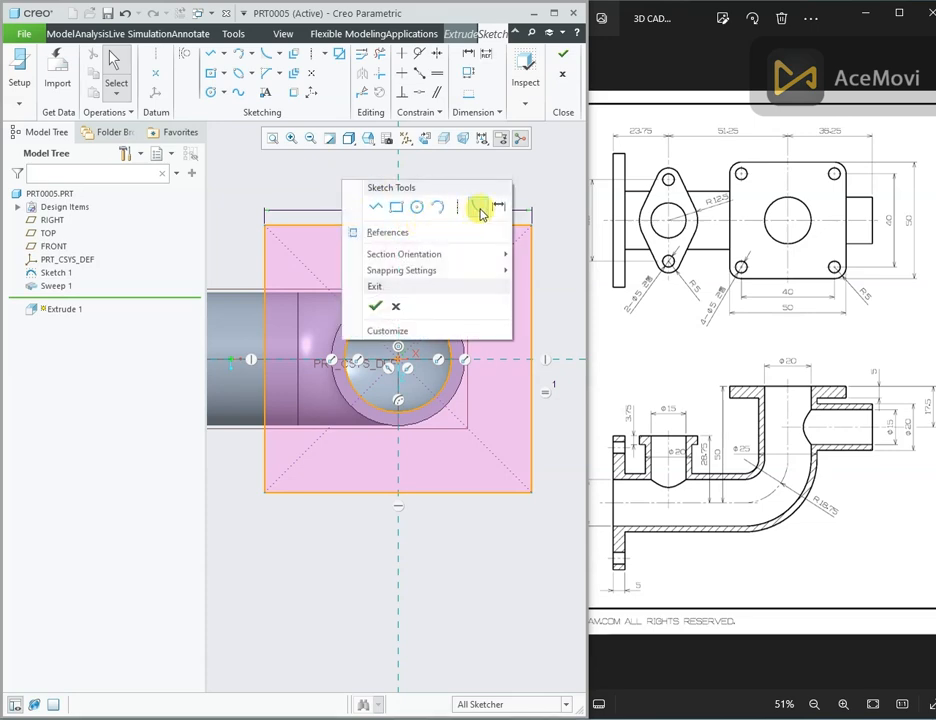
pyautogui.click(479, 207)
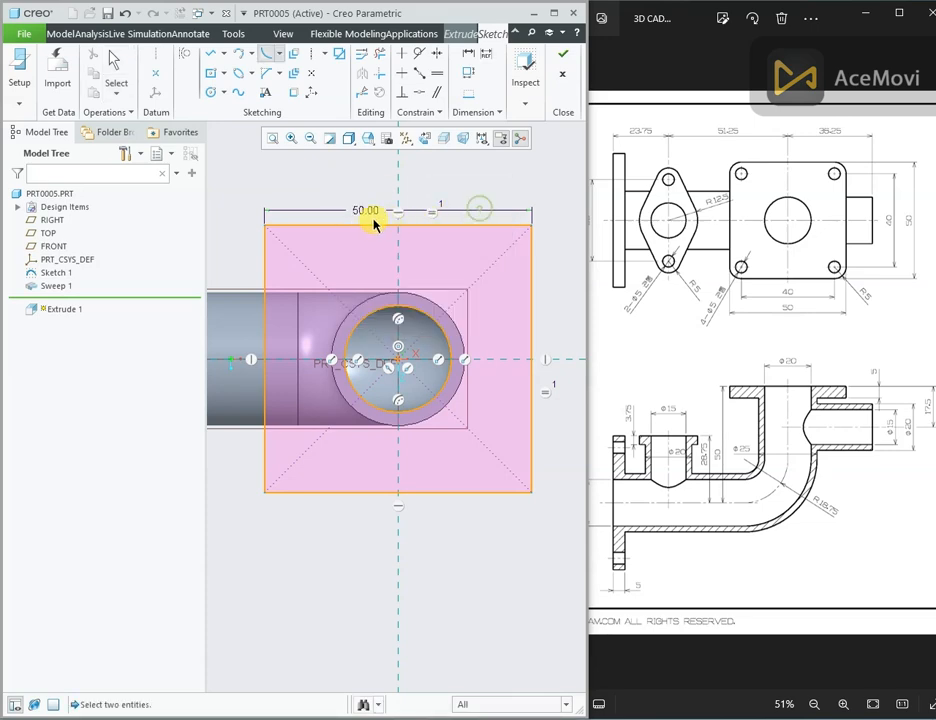
pyautogui.click(317, 226)
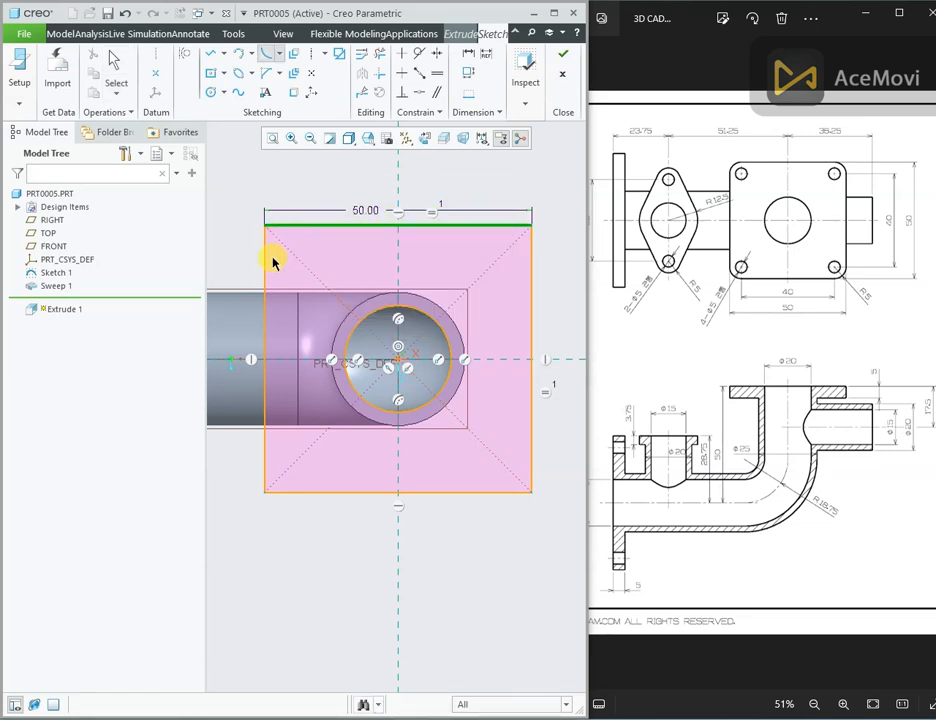
pyautogui.click(264, 272)
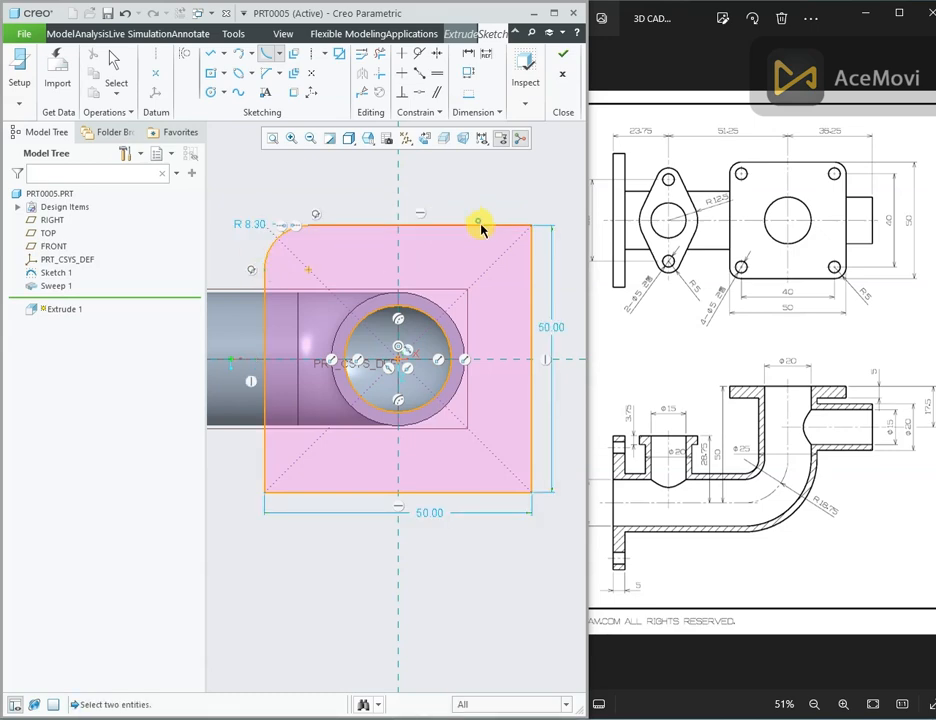
pyautogui.click(480, 227)
pyautogui.click(530, 256)
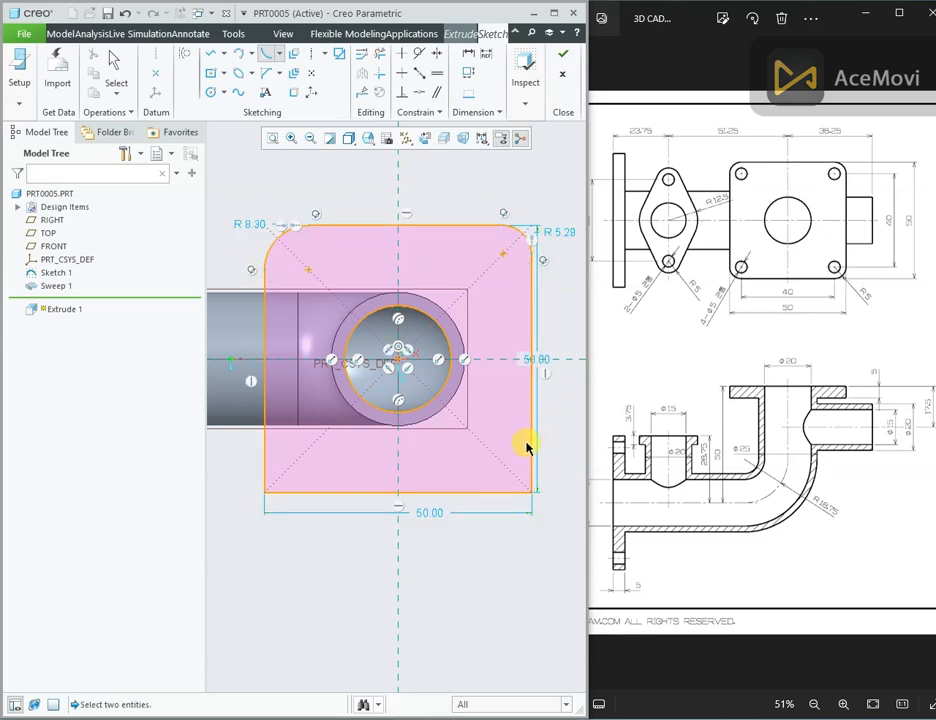
pyautogui.click(532, 460)
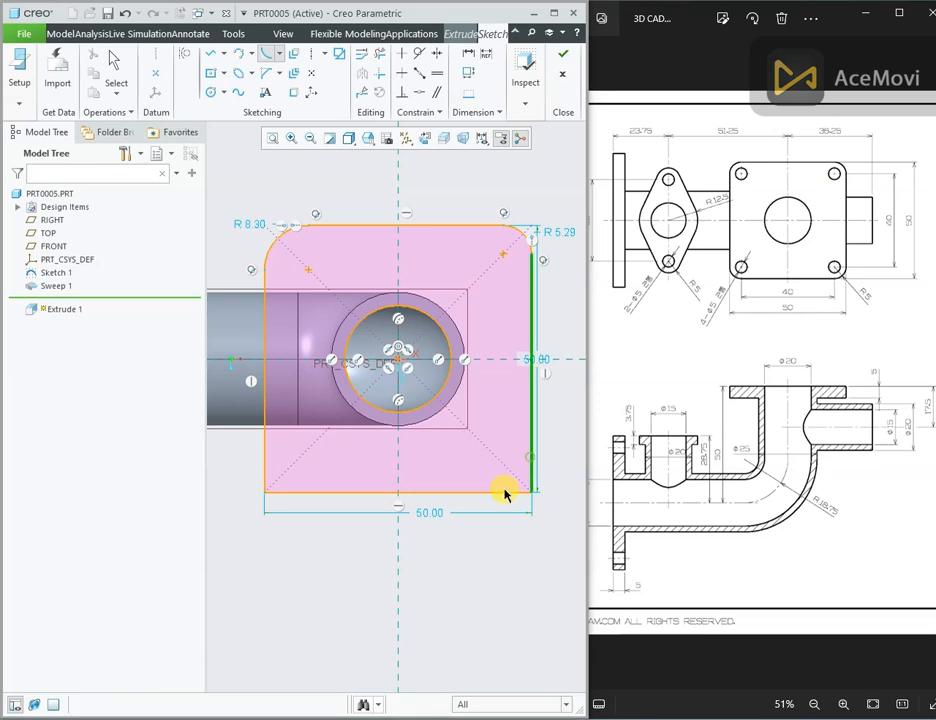
pyautogui.click(501, 492)
pyautogui.click(312, 493)
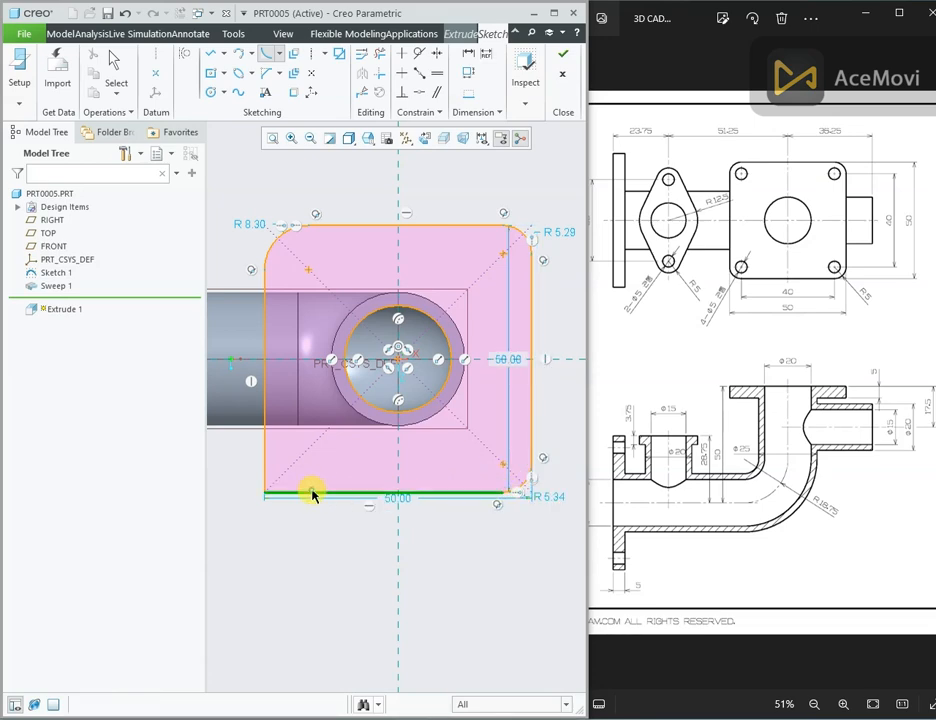
pyautogui.click(264, 466)
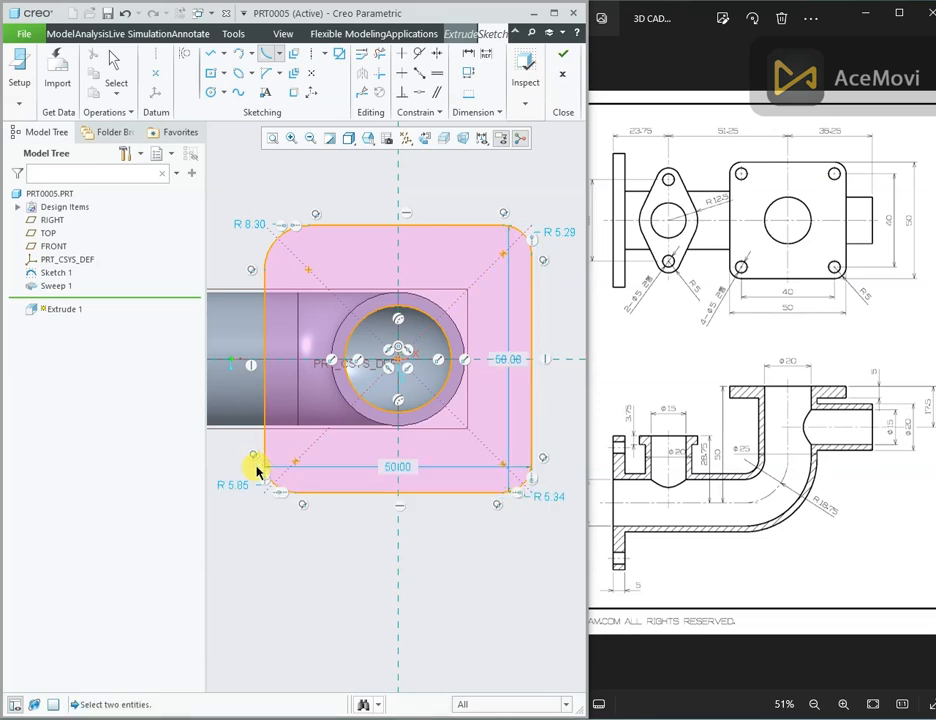
pyautogui.middleClick(278, 196)
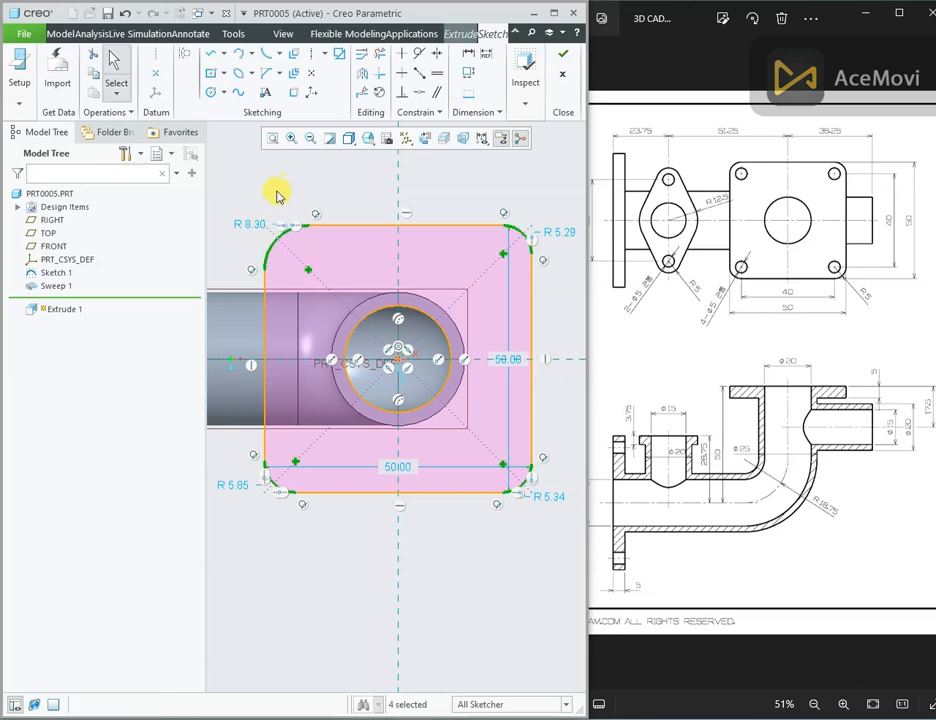
# Constrain the square's four corner fillets to equal radii.
pyautogui.click(276, 257)
pyautogui.keyDown('ctrl'); pyautogui.click(522, 232); pyautogui.keyUp('ctrl')
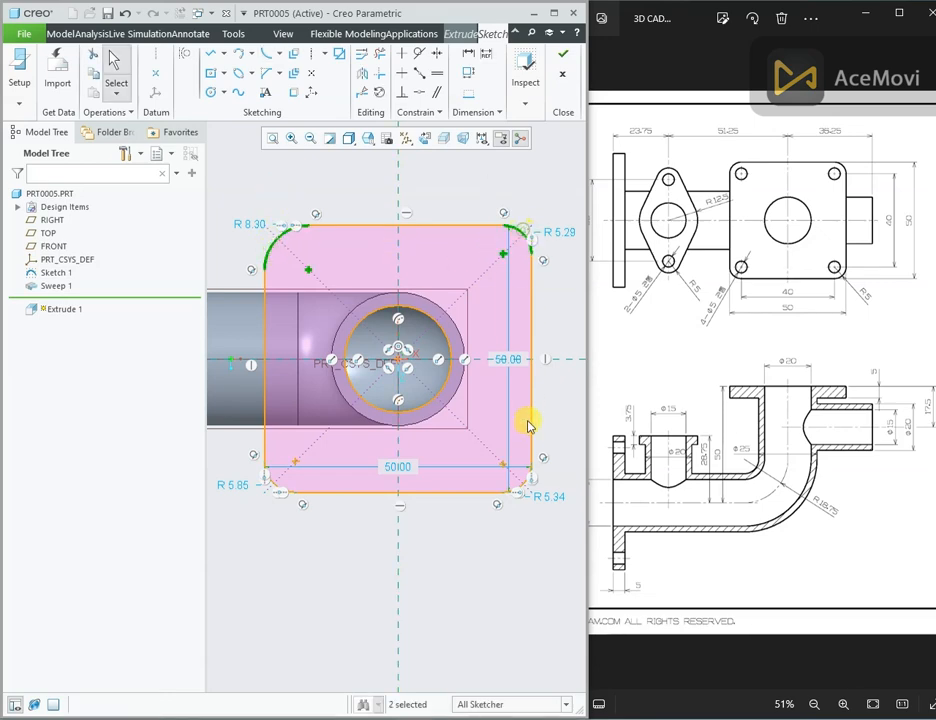
pyautogui.scroll(-4, 528, 487)
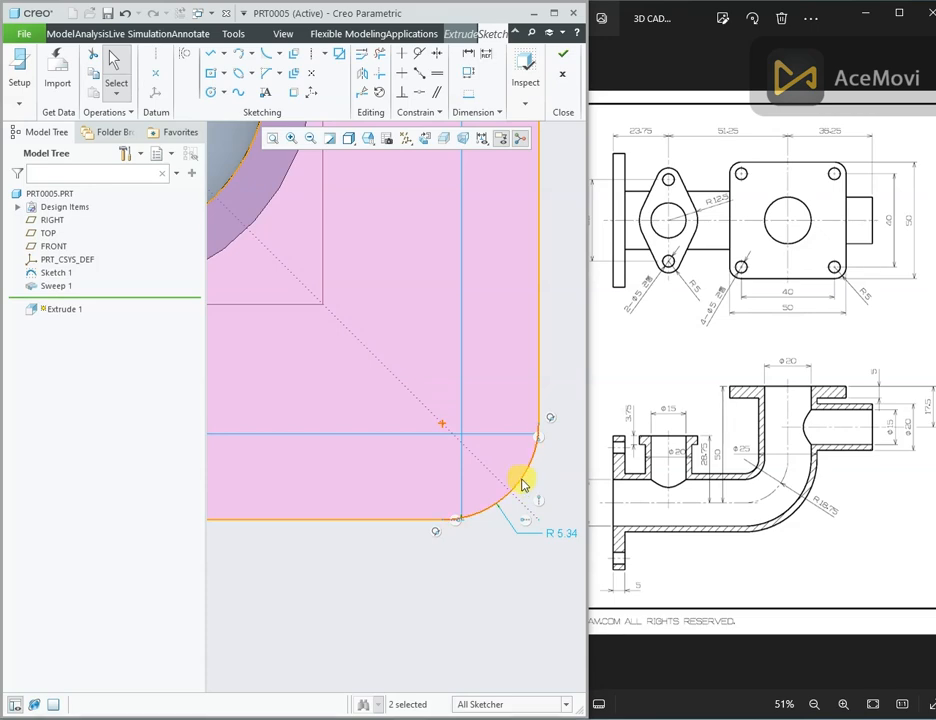
pyautogui.keyDown('ctrl'); pyautogui.click(523, 484); pyautogui.keyUp('ctrl')
pyautogui.scroll(5, 501, 464)
pyautogui.scroll(-6, 251, 464)
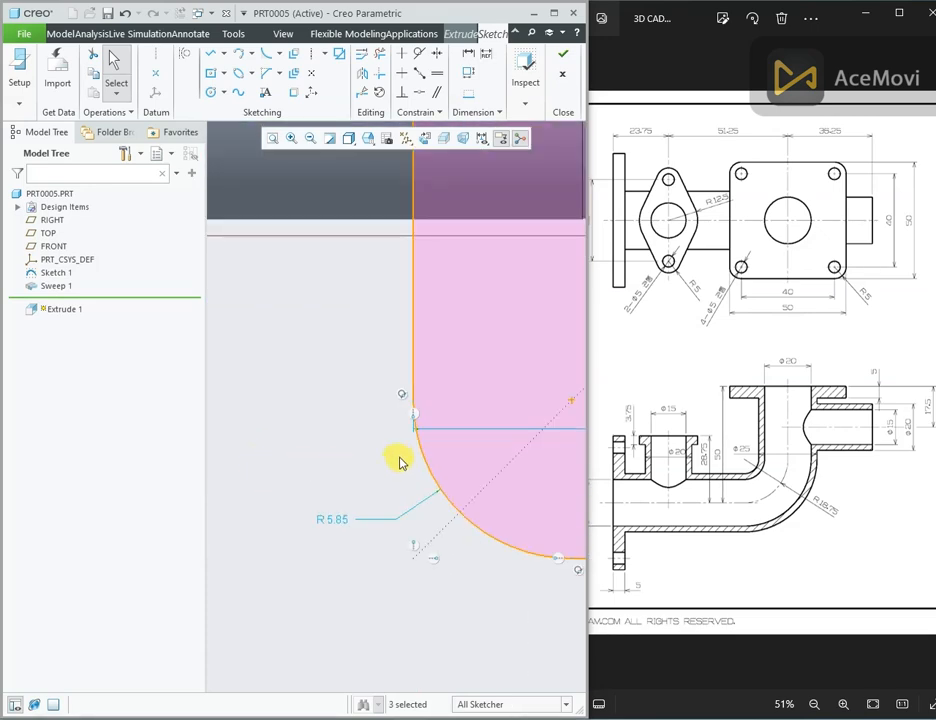
pyautogui.keyDown('ctrl'); pyautogui.click(426, 465); pyautogui.keyUp('ctrl')
pyautogui.scroll(5, 307, 460)
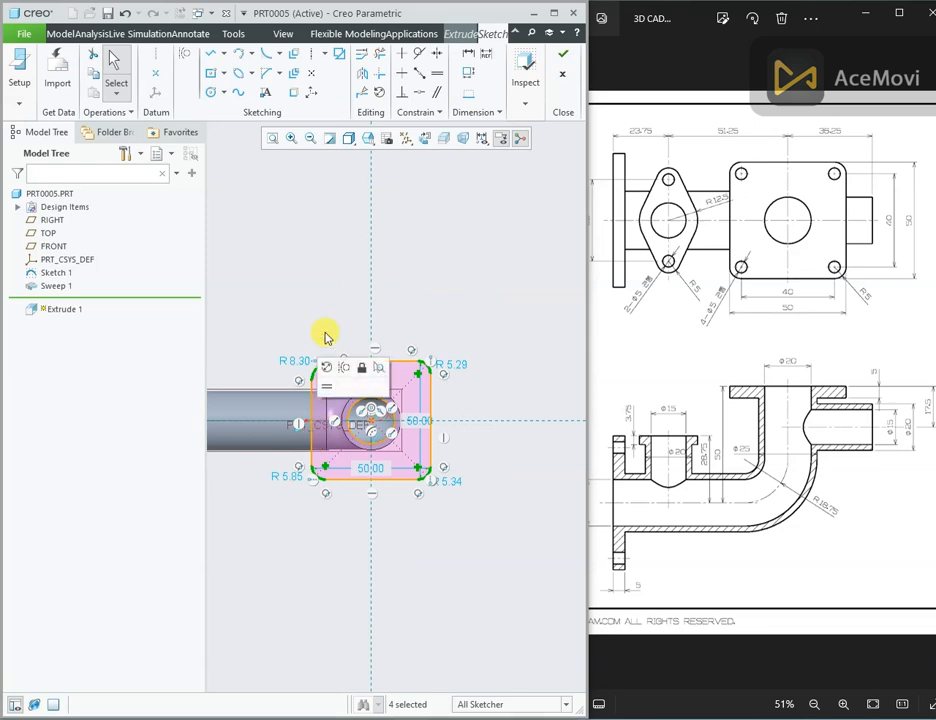
# Set the shared corner fillet radius of the flange square to 5.
pyautogui.doubleClick(296, 361)
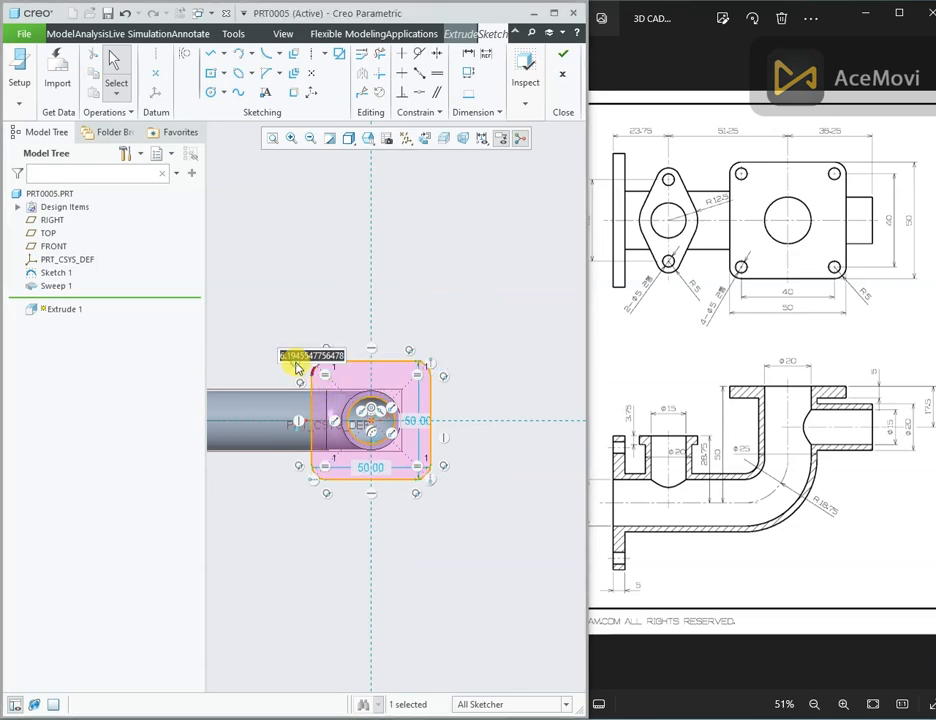
pyautogui.write('5.')
pyautogui.press('Return')
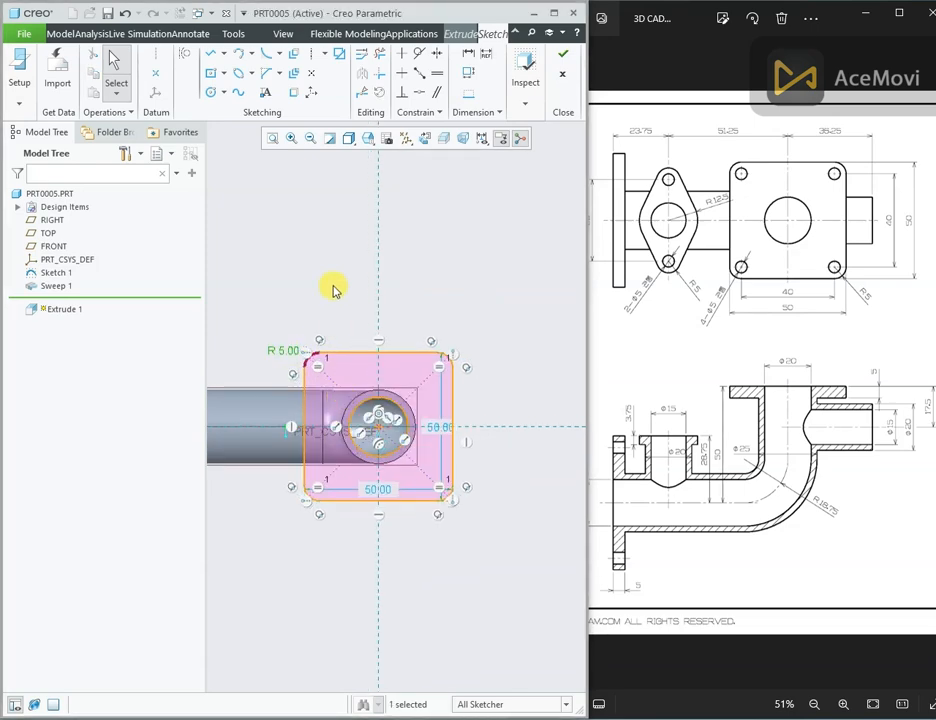
# Draw a hole circle on the upper-left fillet's centre and set its diameter to 5.
pyautogui.scroll(-4, 346, 393)
pyautogui.rightClick(348, 258)
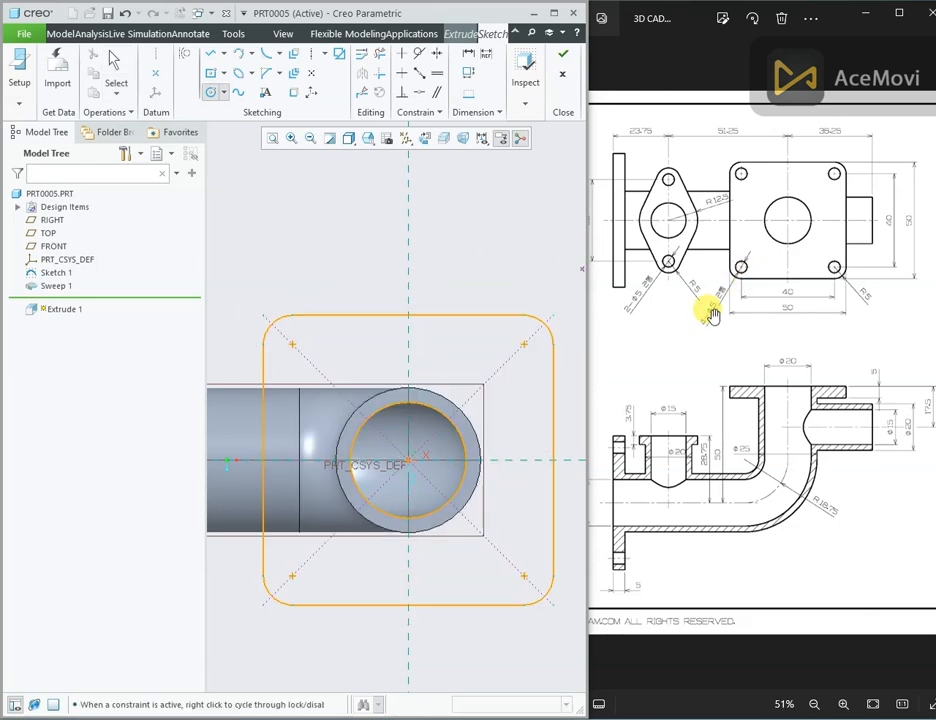
pyautogui.click(309, 350)
pyautogui.middleClick(316, 284)
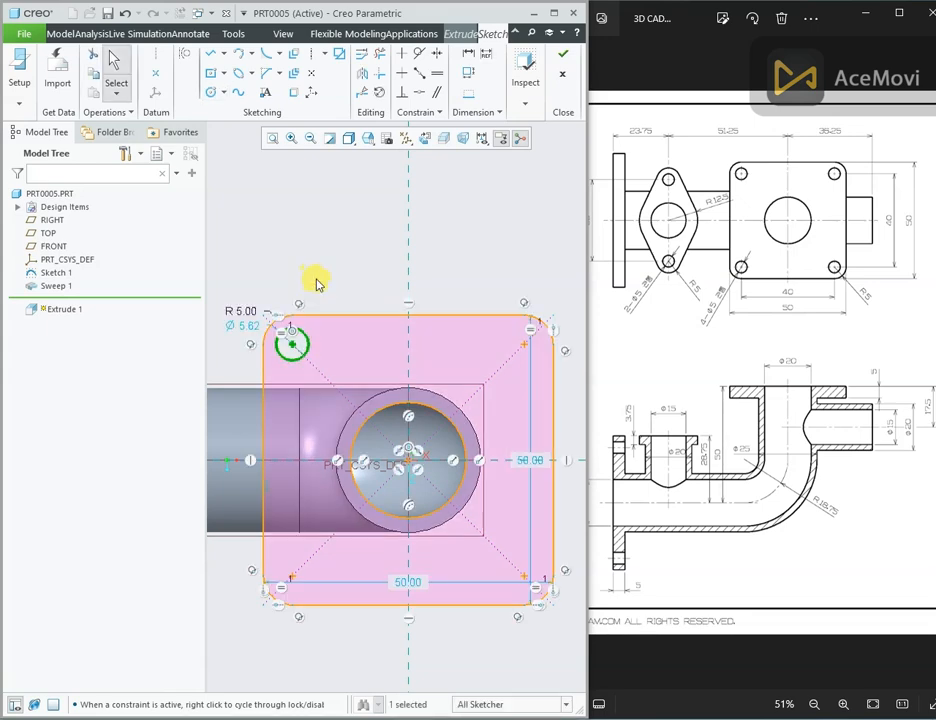
pyautogui.doubleClick(248, 326)
pyautogui.write('5')
pyautogui.press('Return')
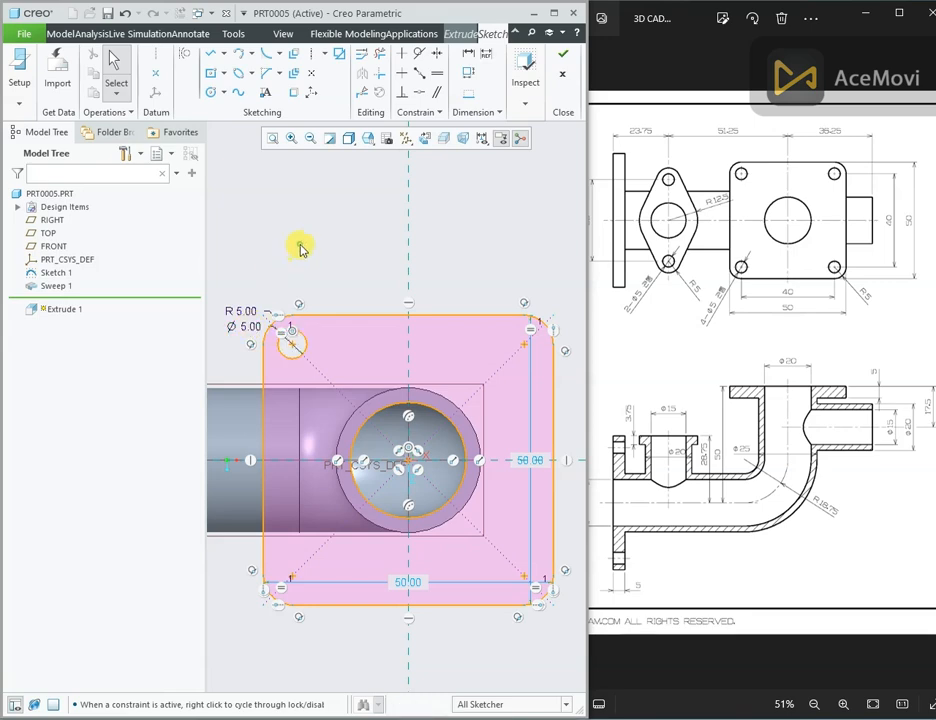
# Draw circles on the other three fillet centres, upper-right and lower-left equal to the first hole, lower-right about 6.15 in diameter.
pyautogui.rightClick(300, 249)
pyautogui.click(382, 267)
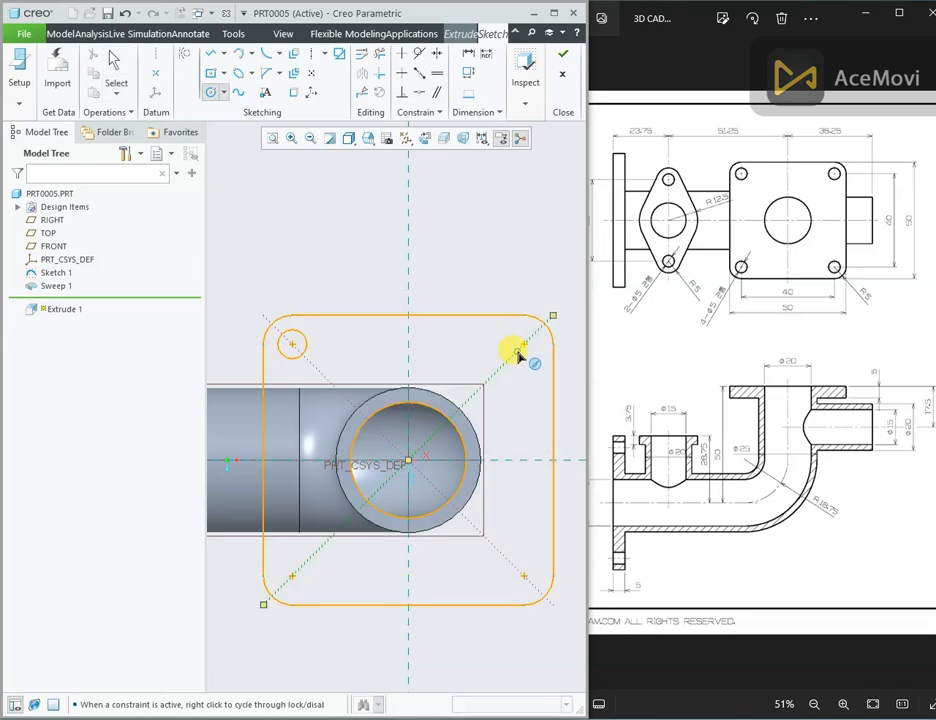
pyautogui.click(525, 345)
pyautogui.click(535, 356)
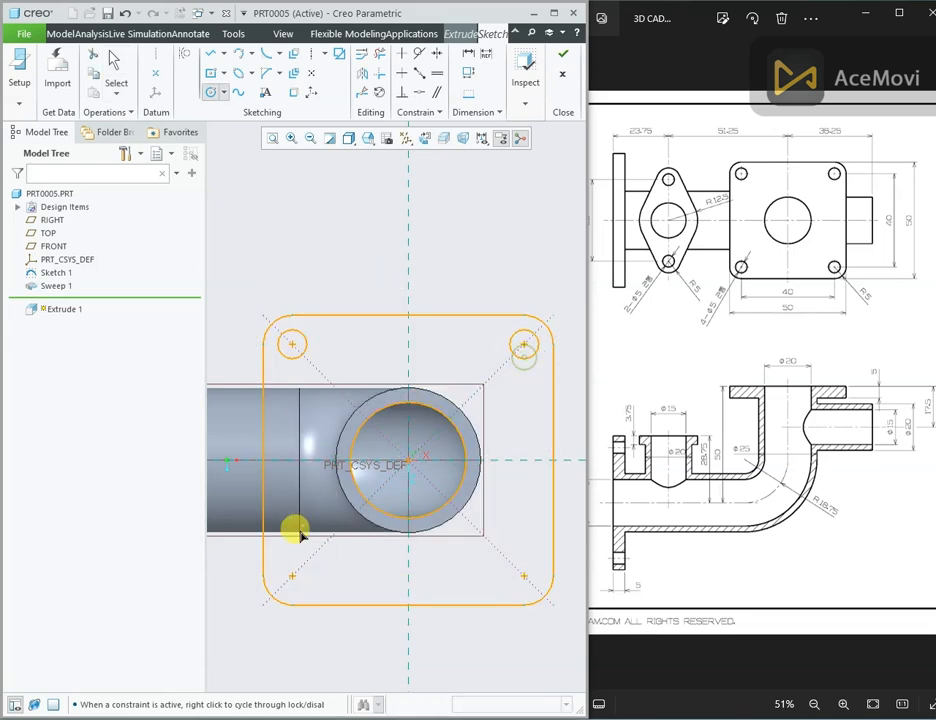
pyautogui.click(292, 576)
pyautogui.click(304, 568)
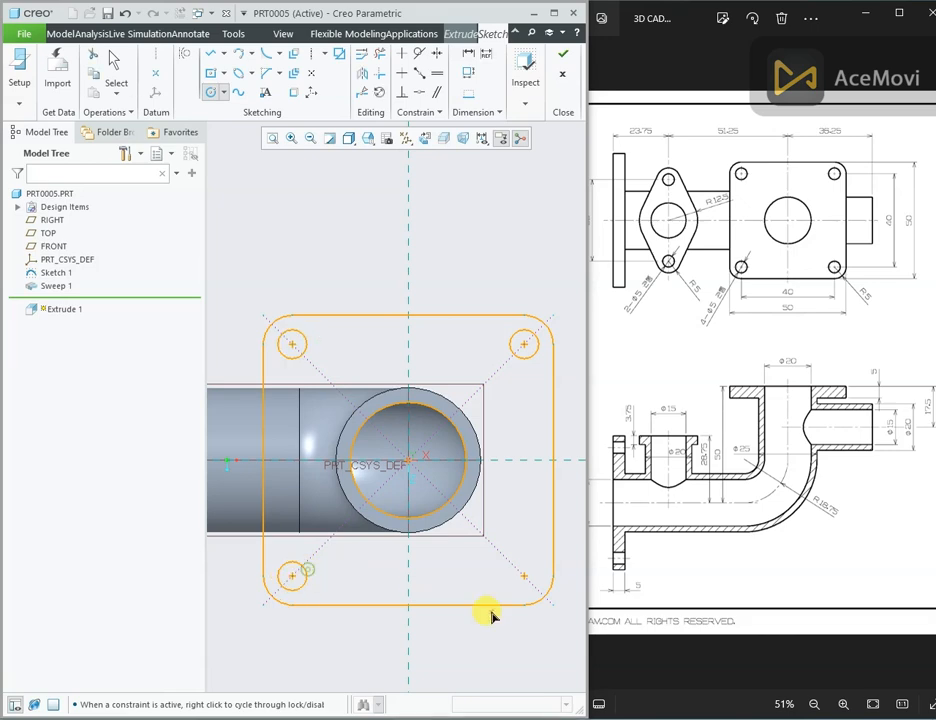
pyautogui.click(526, 575)
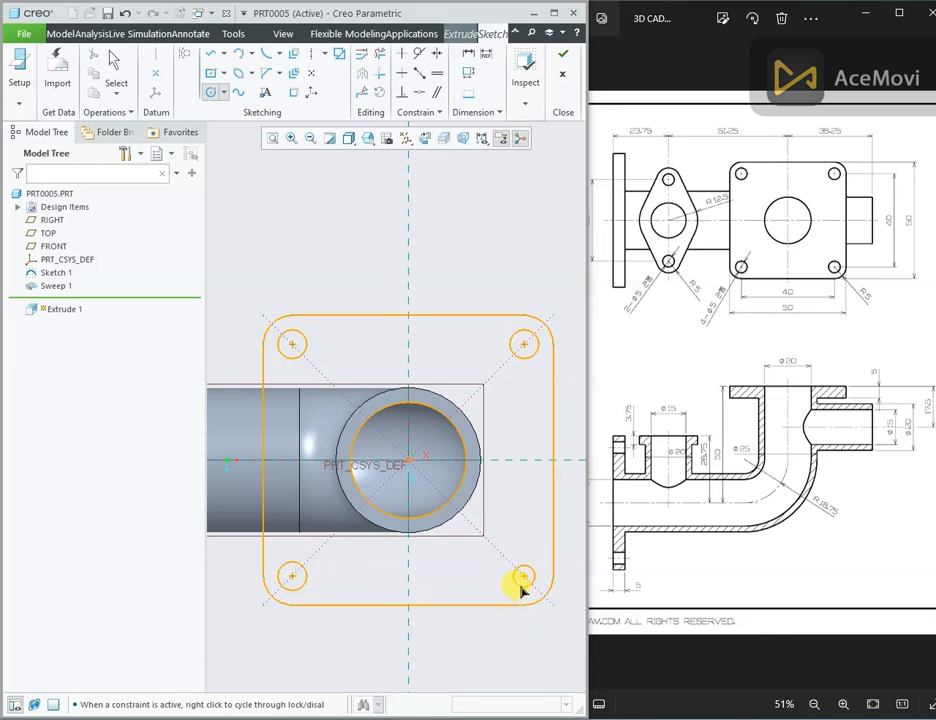
pyautogui.click(510, 555)
pyautogui.middleClick(510, 555)
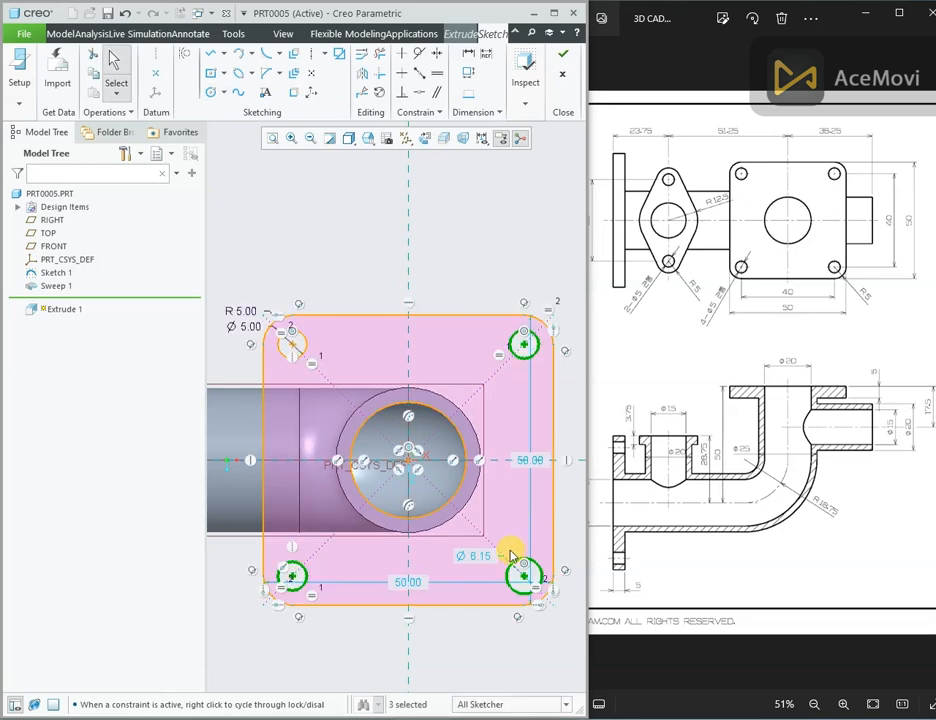
# Set the lower-right hole circle's diameter to 5.
pyautogui.doubleClick(479, 557)
pyautogui.write('5.0')
pyautogui.press('Return')
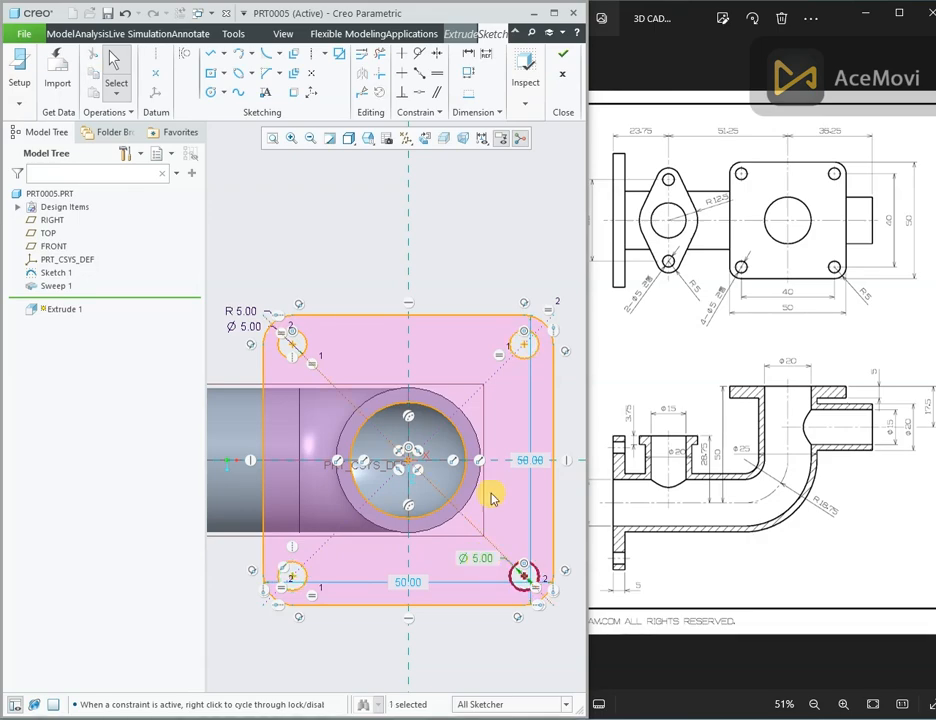
# Finish the flange sketch and extrude it 5 as a solid, with the direction flipped down along the vertical pipe.
pyautogui.scroll(3, 502, 426)
pyautogui.moveTo(502, 426); pyautogui.dragTo(502, 379, button='middle')
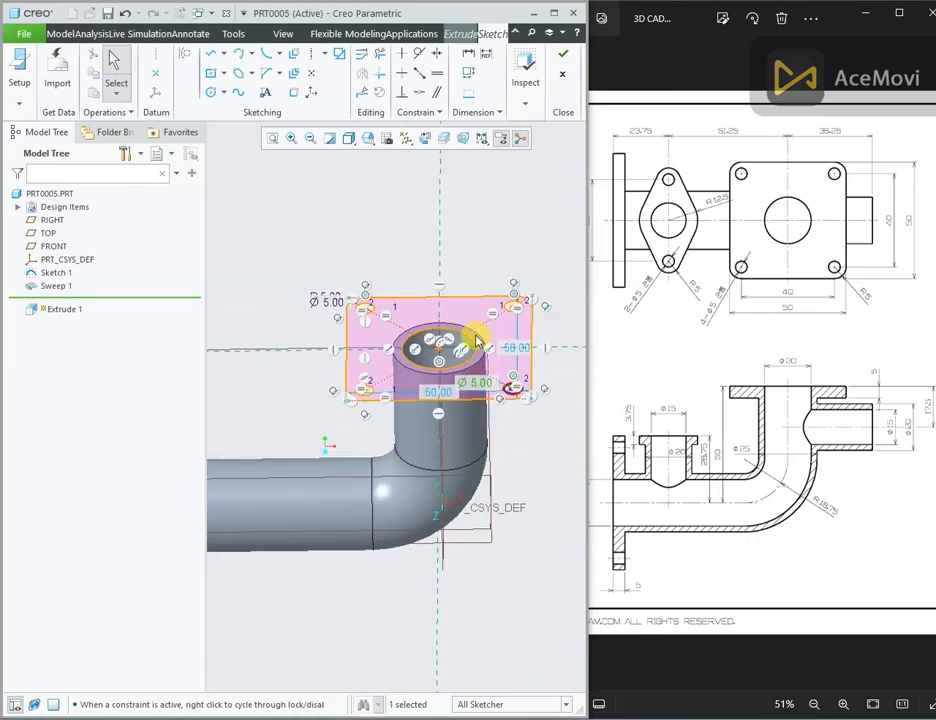
pyautogui.click(562, 58)
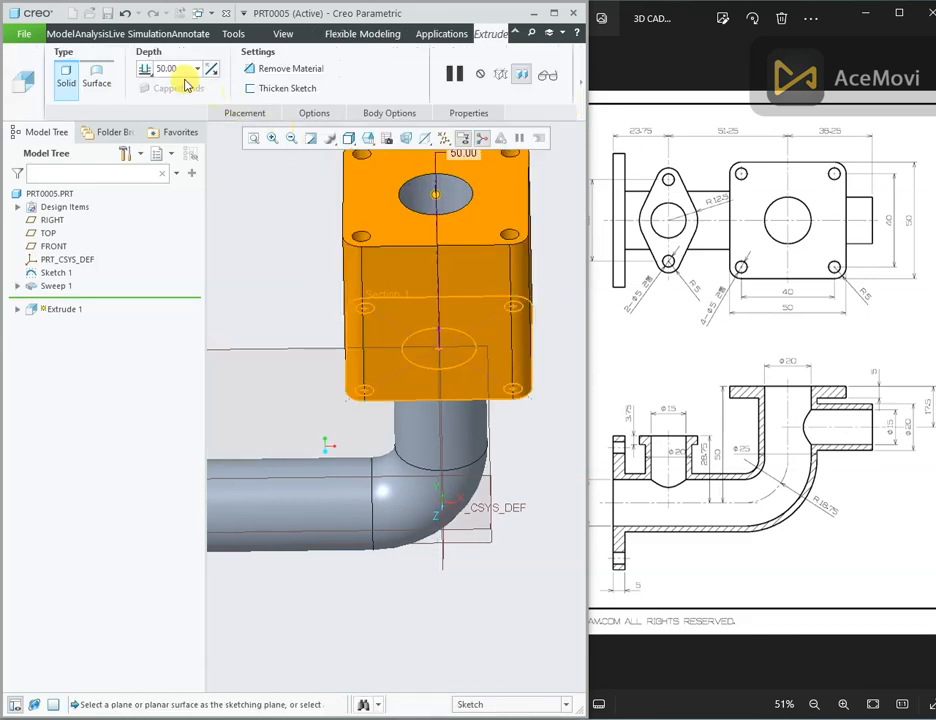
pyautogui.write('5.0')
pyautogui.press('Return')
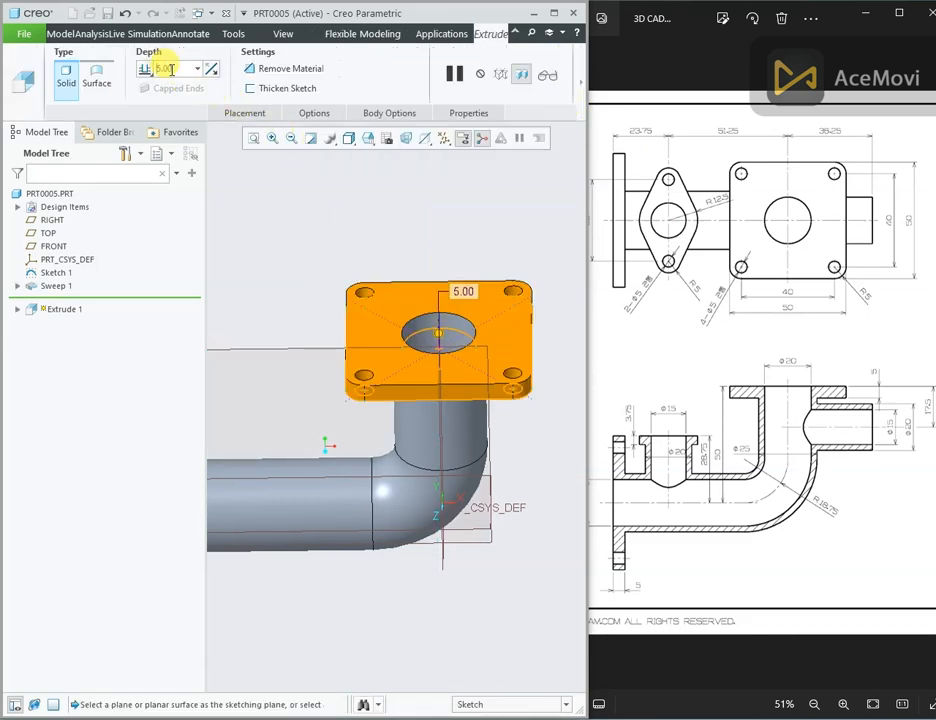
pyautogui.click(210, 72)
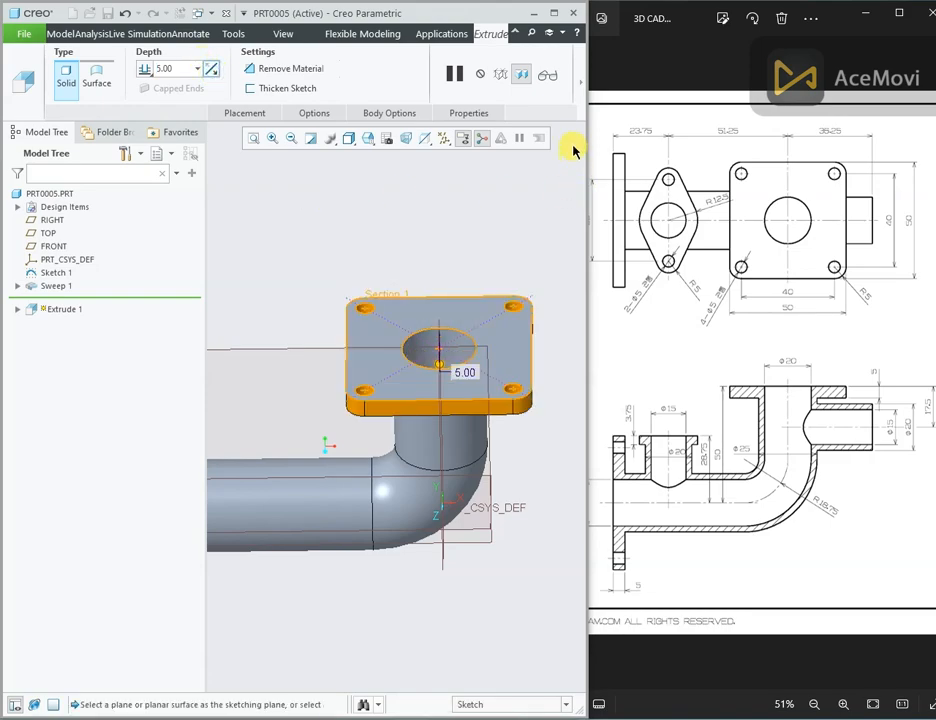
pyautogui.click(284, 75)
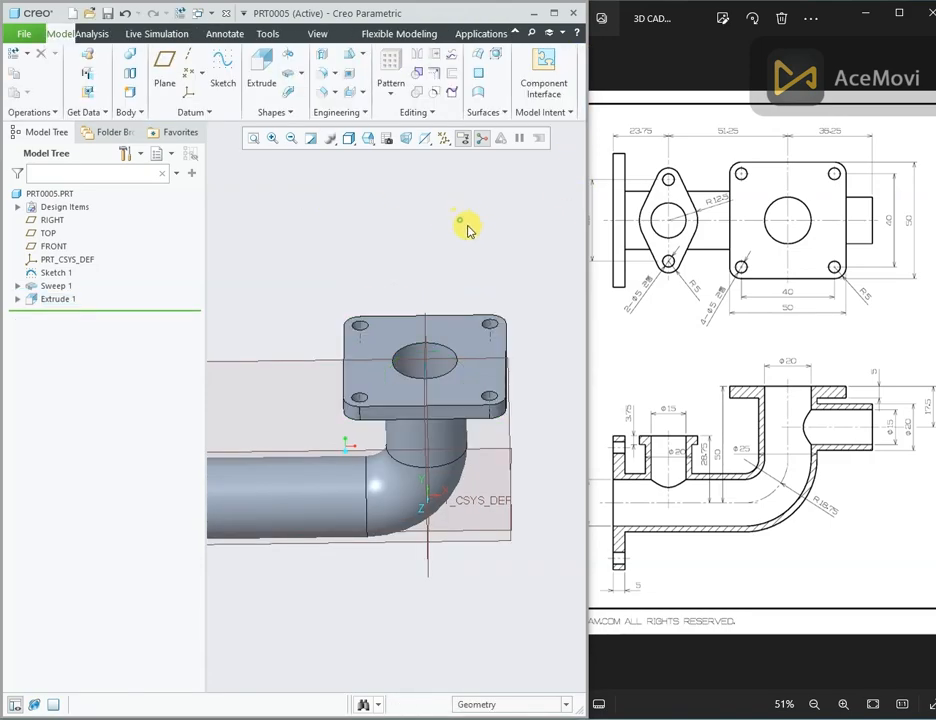
# Start an extrusion sketch on the ring-shaped end face of the horizontal pipe and orient it parallel to the screen.
pyautogui.moveTo(468, 229); pyautogui.dragTo(520, 255, button='middle')
pyautogui.hotkey('ctrl', 'd')
pyautogui.moveTo(645, 368)
pyautogui.mouseDown()
pyautogui.moveTo(631, 418)
pyautogui.moveTo(769, 428)
pyautogui.moveTo(756, 468)
pyautogui.mouseUp()
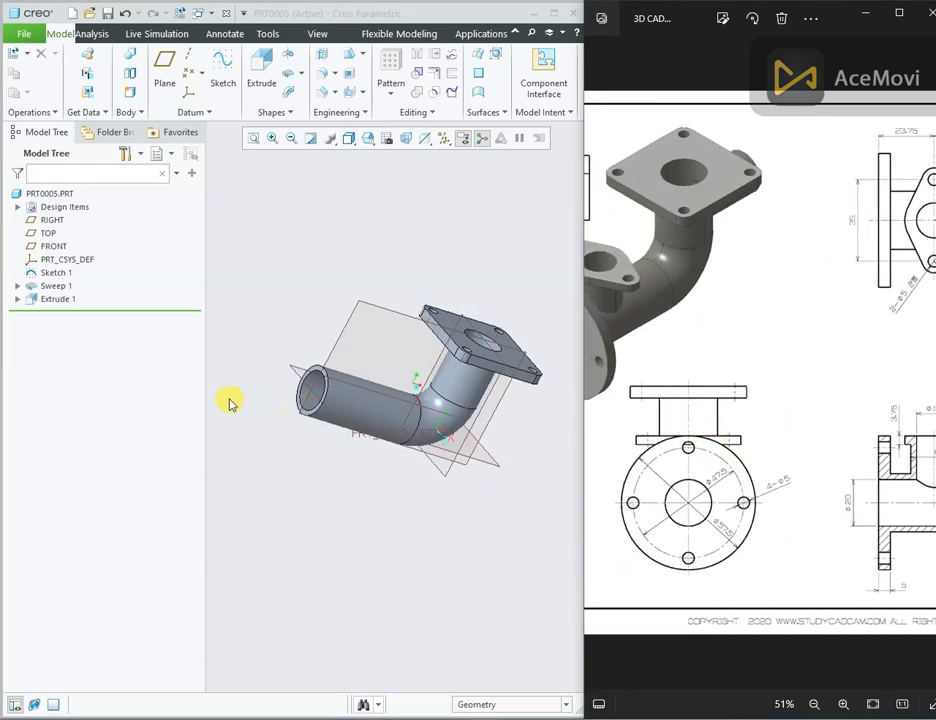
pyautogui.scroll(-4, 313, 385)
pyautogui.click(319, 347)
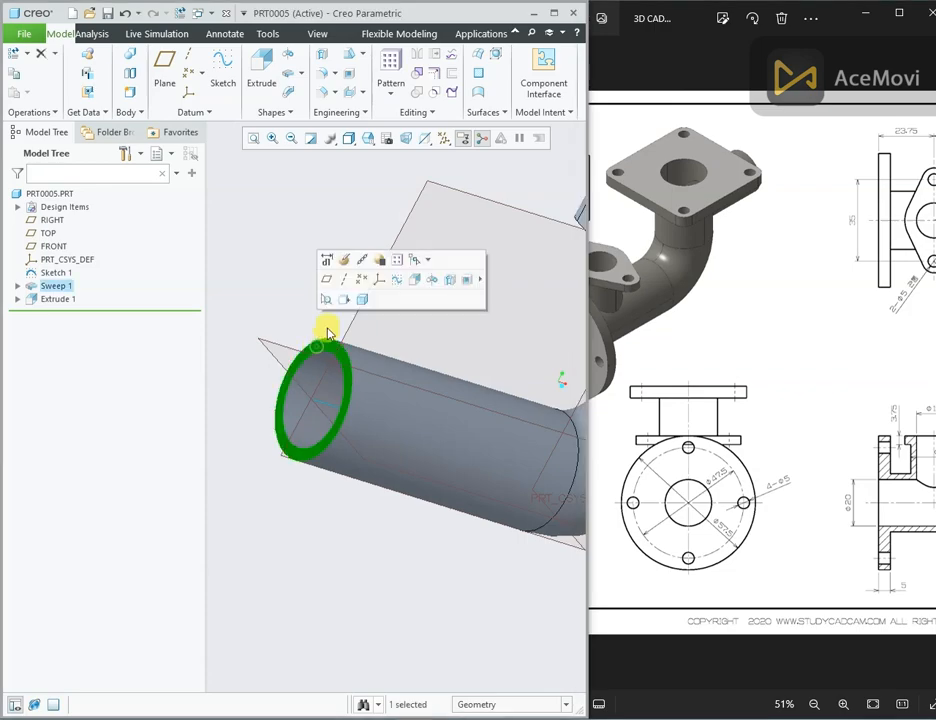
pyautogui.click(413, 281)
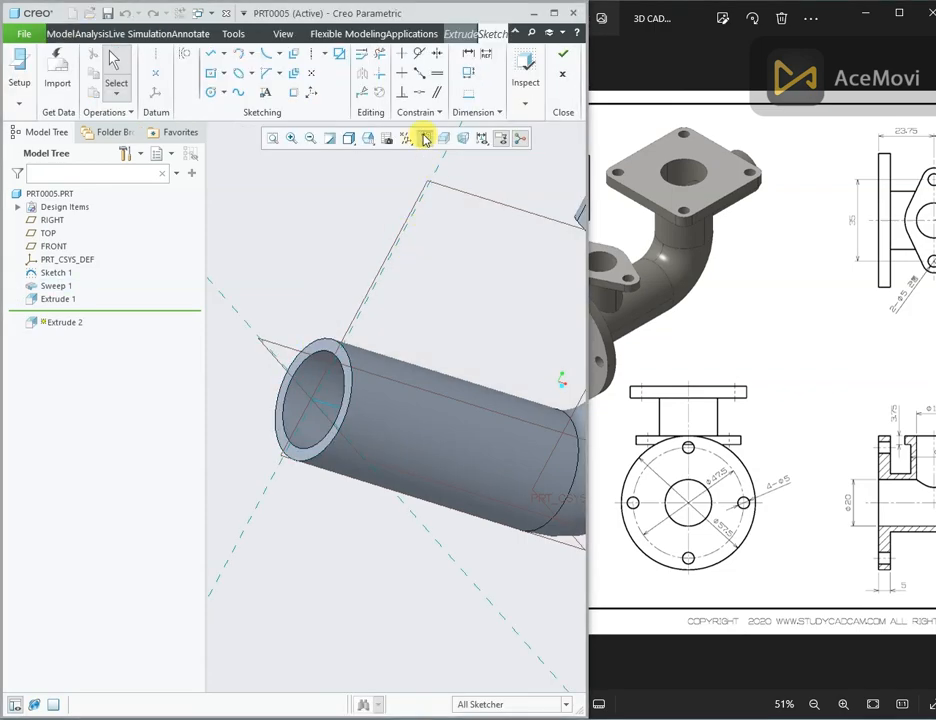
pyautogui.click(425, 139)
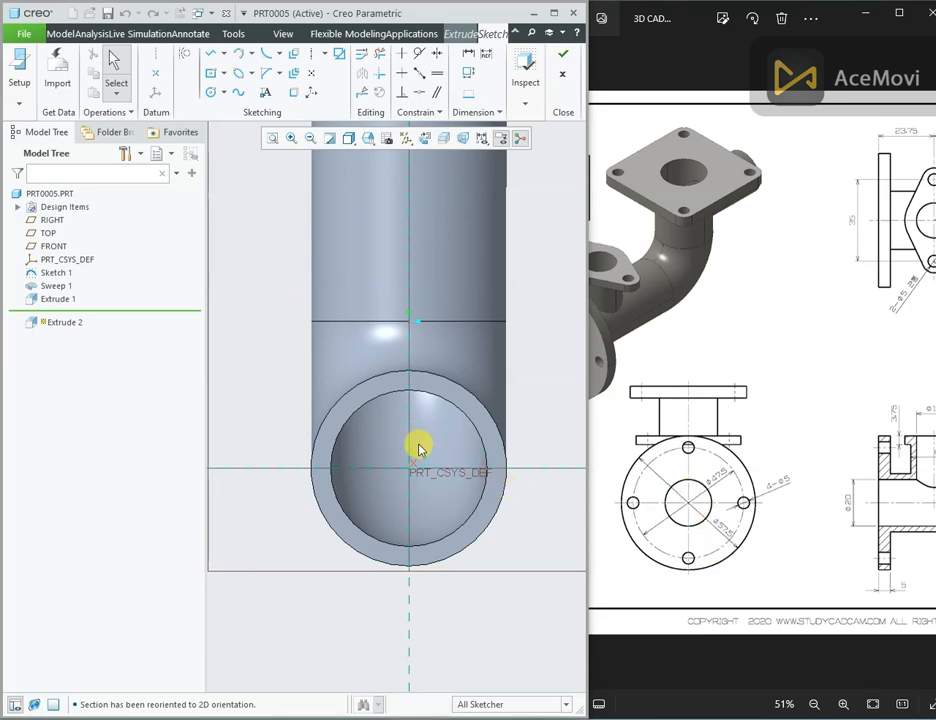
# Add the horizontal pipe's inner bore surface as a sketch reference.
pyautogui.rightClick(563, 344)
pyautogui.click(578, 388)
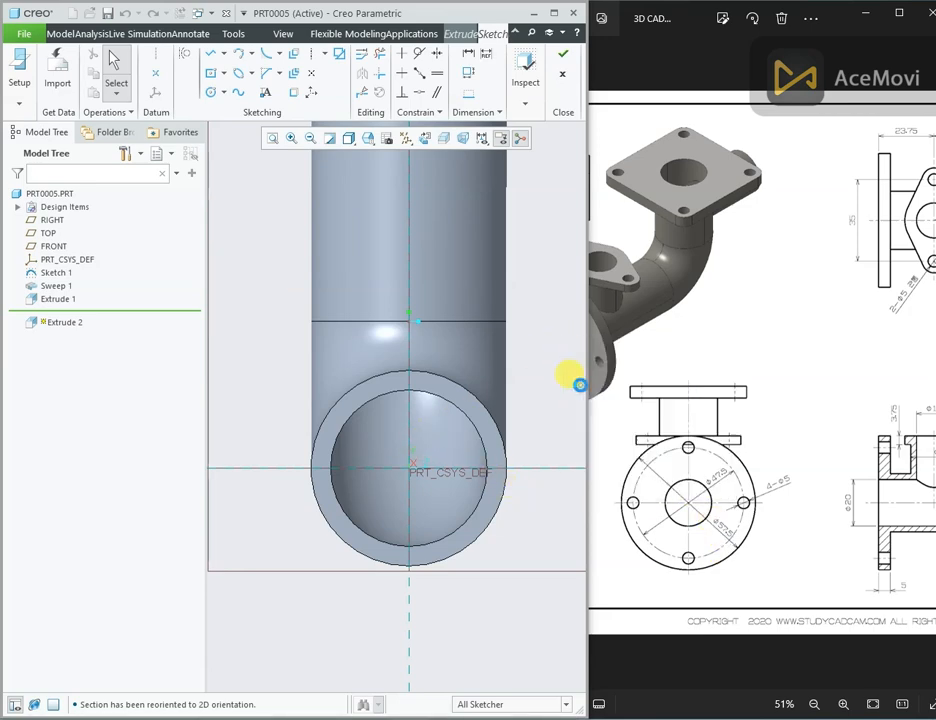
pyautogui.click(473, 424)
pyautogui.scroll(-2, 407, 389)
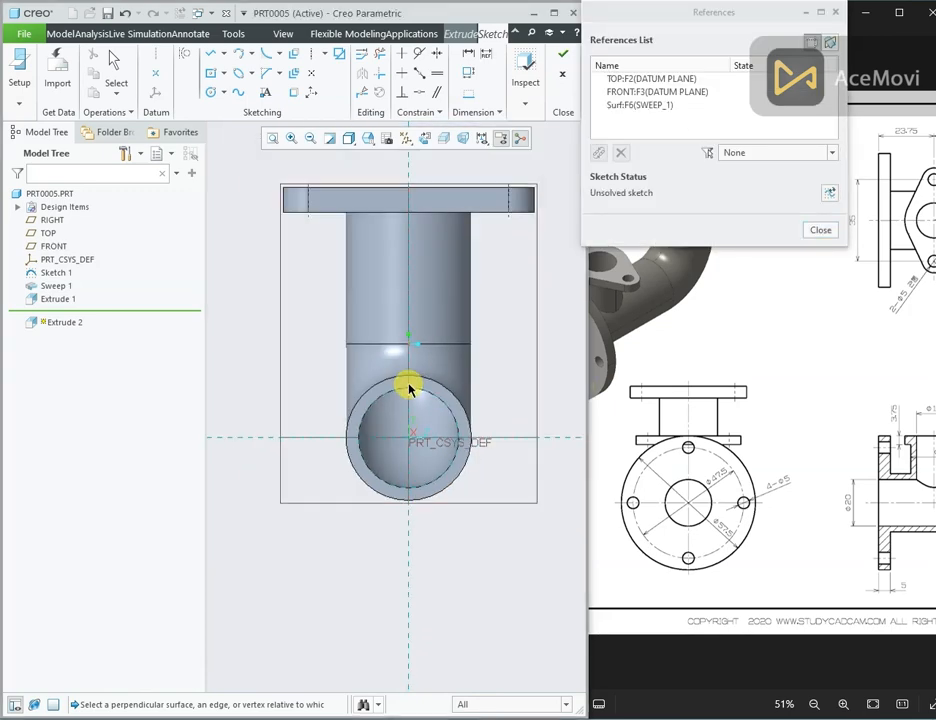
# Draw a circle about 48.4 in diameter centred on the horizontal pipe's axis and set its diameter to 57.5.
pyautogui.rightClick(518, 297)
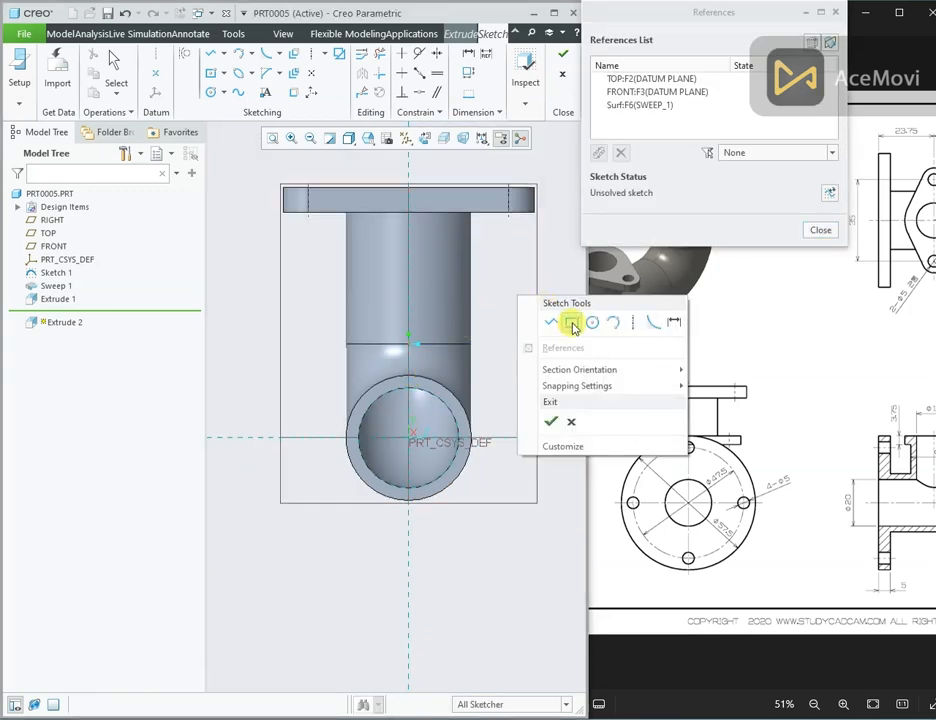
pyautogui.click(593, 323)
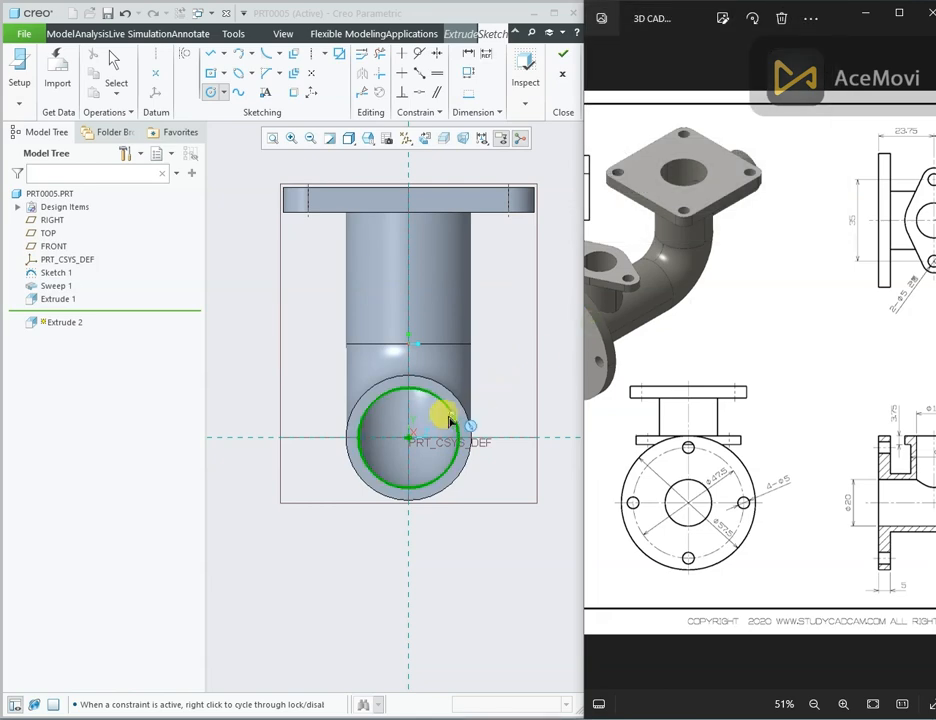
pyautogui.click(410, 437)
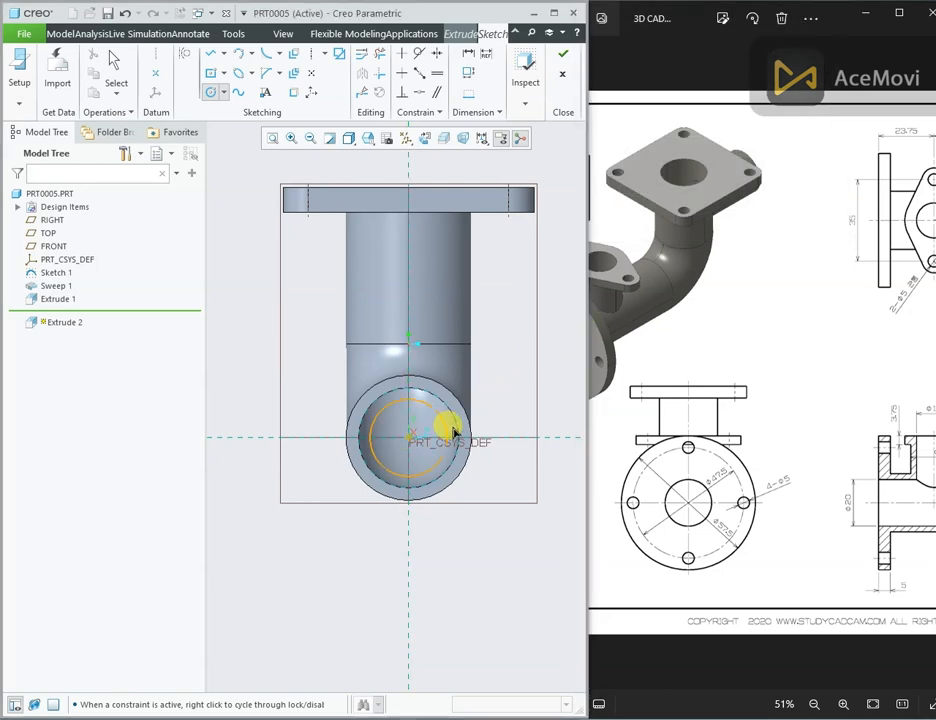
pyautogui.click(508, 320)
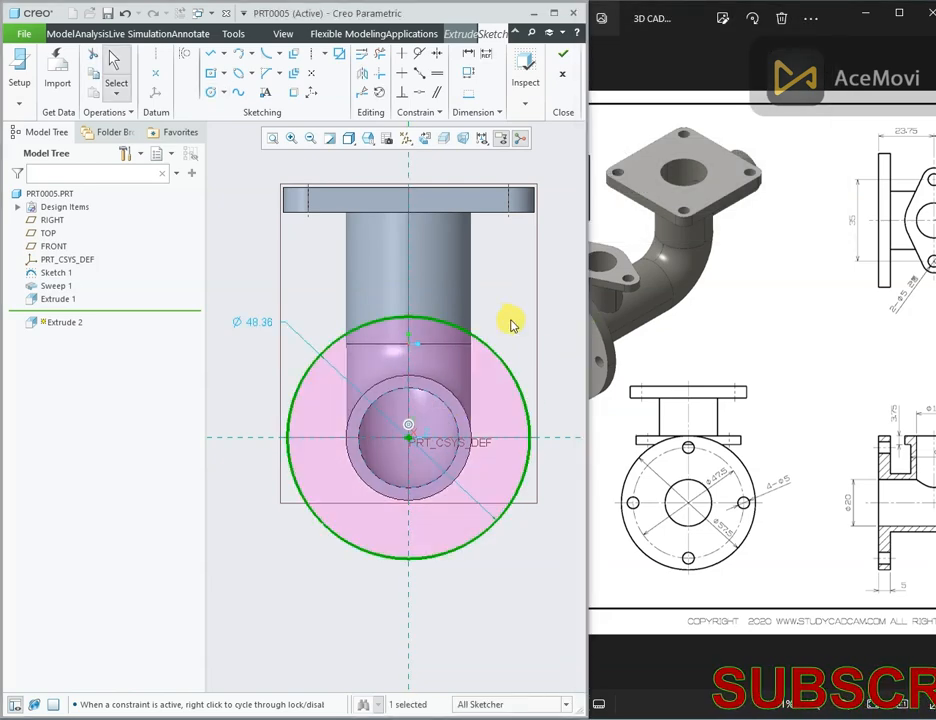
pyautogui.doubleClick(252, 321)
pyautogui.write('57.5')
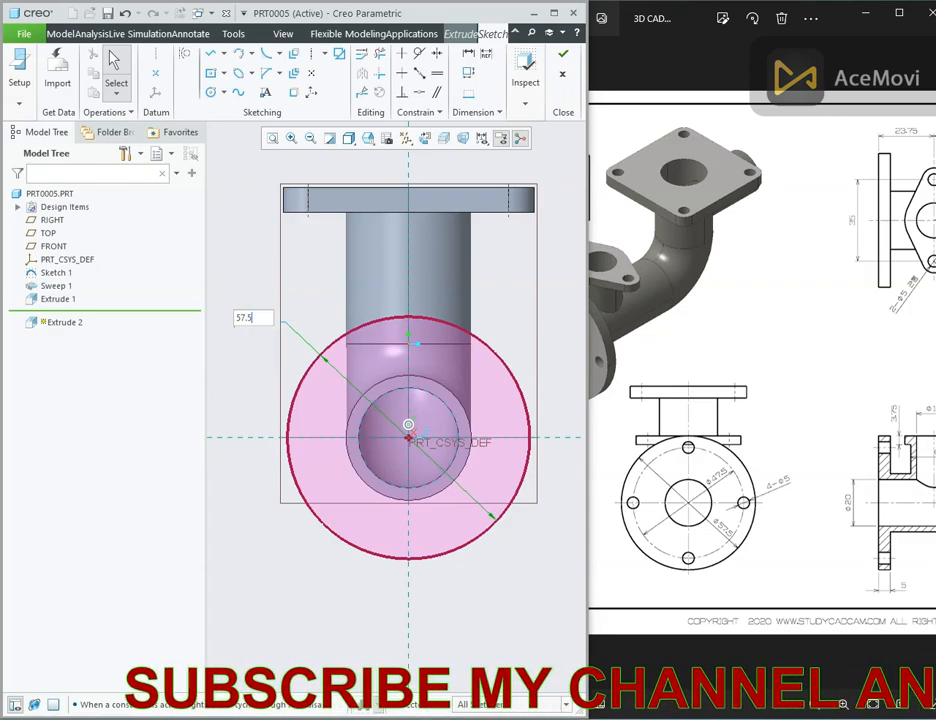
pyautogui.press('Return')
# Draw a second concentric circle between the pipe's outer edge and the 57.5 circle, passing through the end of the bend's edge line.
pyautogui.rightClick(264, 328)
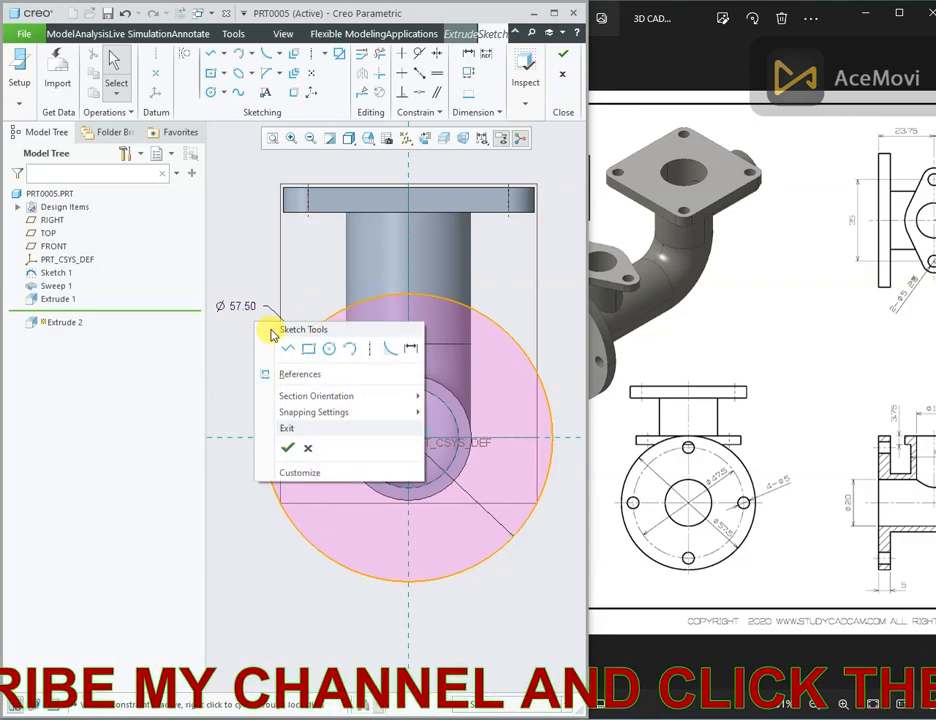
pyautogui.click(328, 349)
pyautogui.click(408, 437)
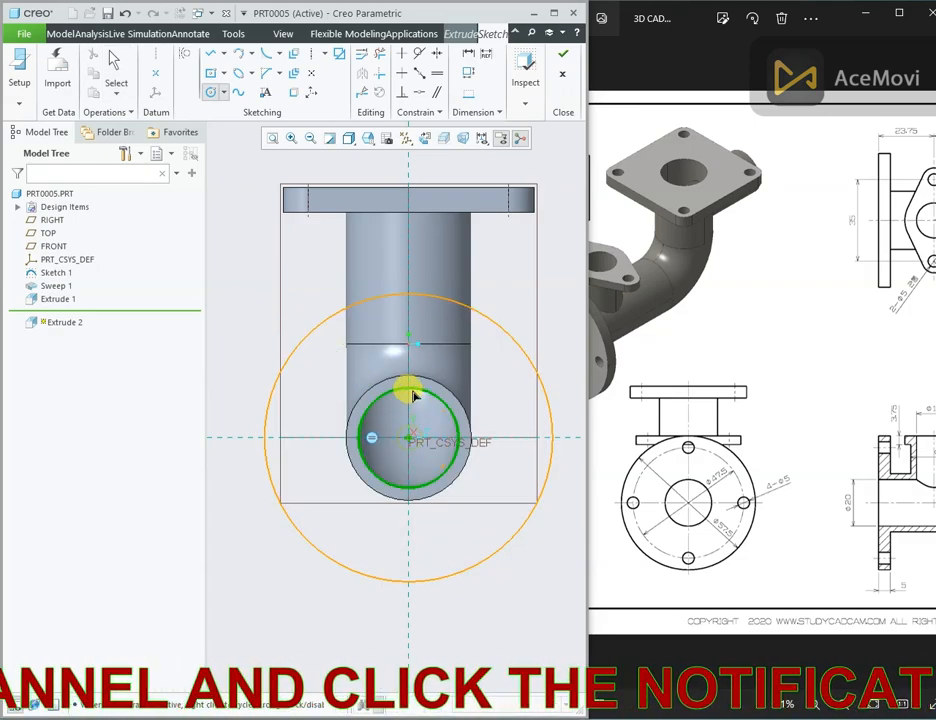
pyautogui.click(356, 347)
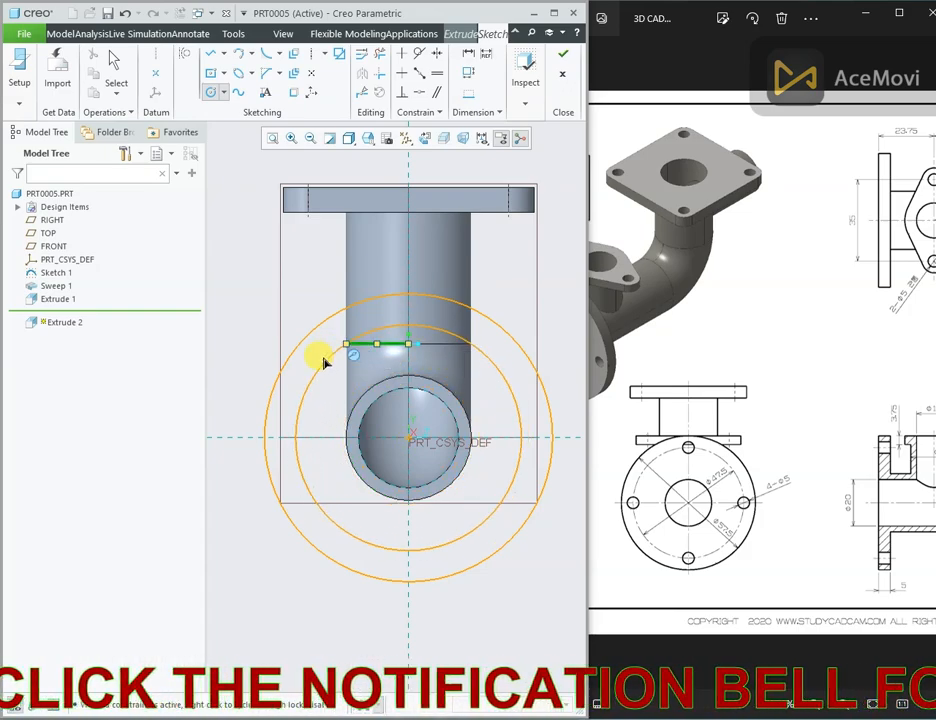
pyautogui.middleClick(316, 346)
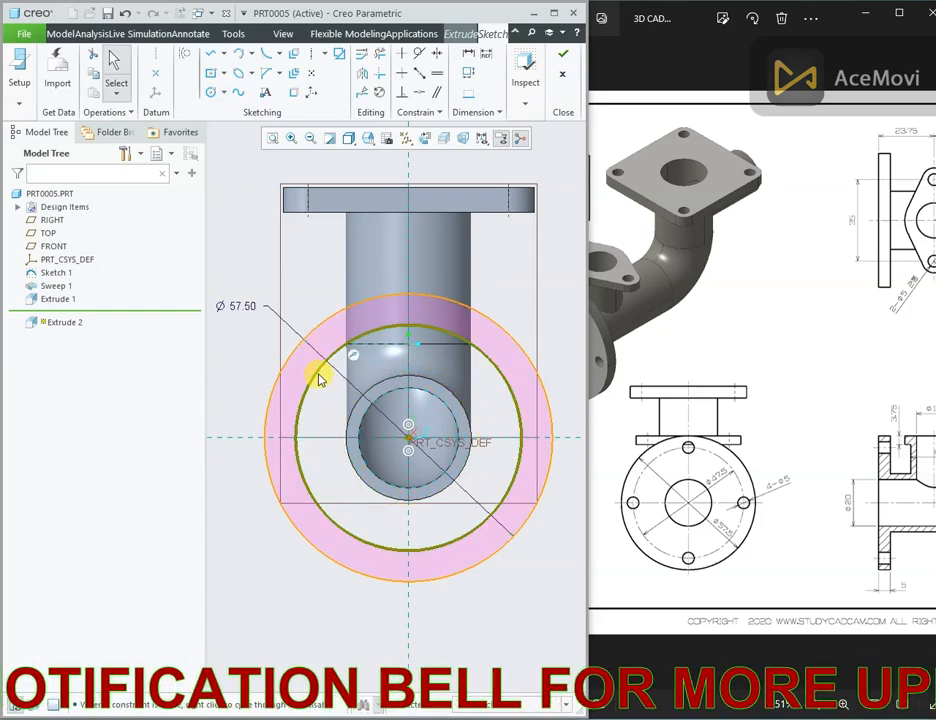
# Replace the inner concentric circle with a newly drawn one about 39.2 in diameter, centred on the horizontal pipe's axis.
pyautogui.click(318, 378)
pyautogui.press('Delete')
pyautogui.rightClick(318, 378)
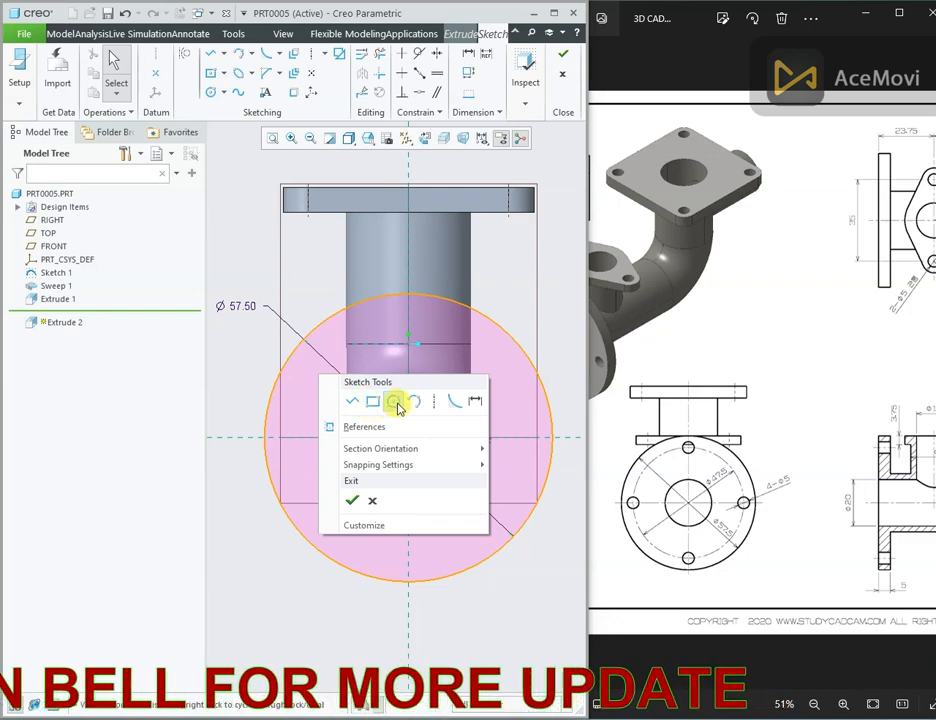
pyautogui.click(395, 407)
pyautogui.click(372, 527)
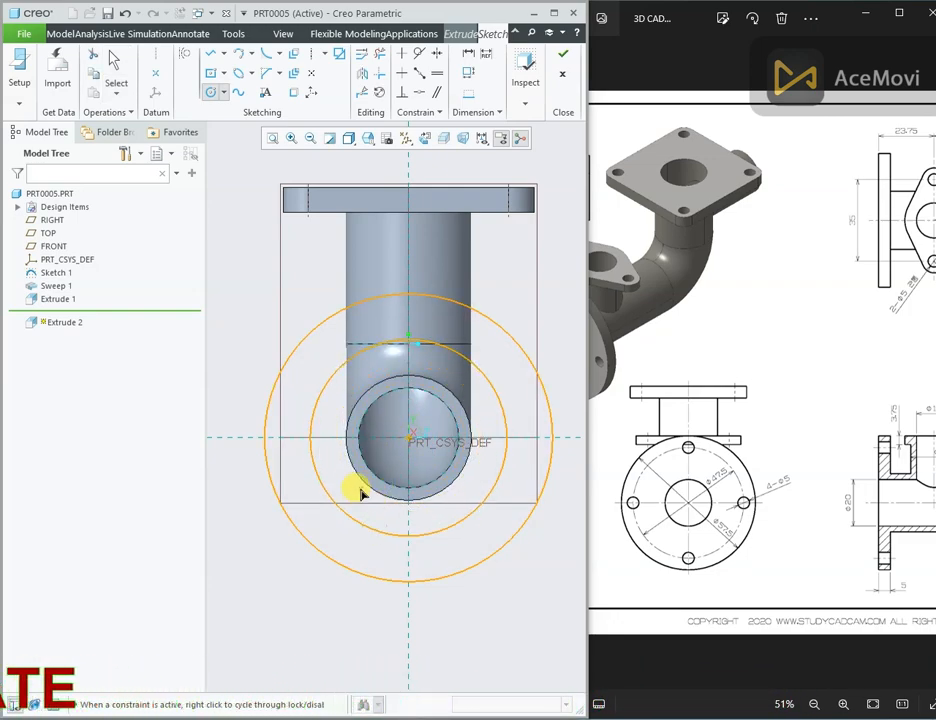
pyautogui.middleClick(361, 489)
# Convert the inner circle to construction geometry and set its diameter to 47.5.
pyautogui.scroll(1, 361, 490)
pyautogui.click(350, 390)
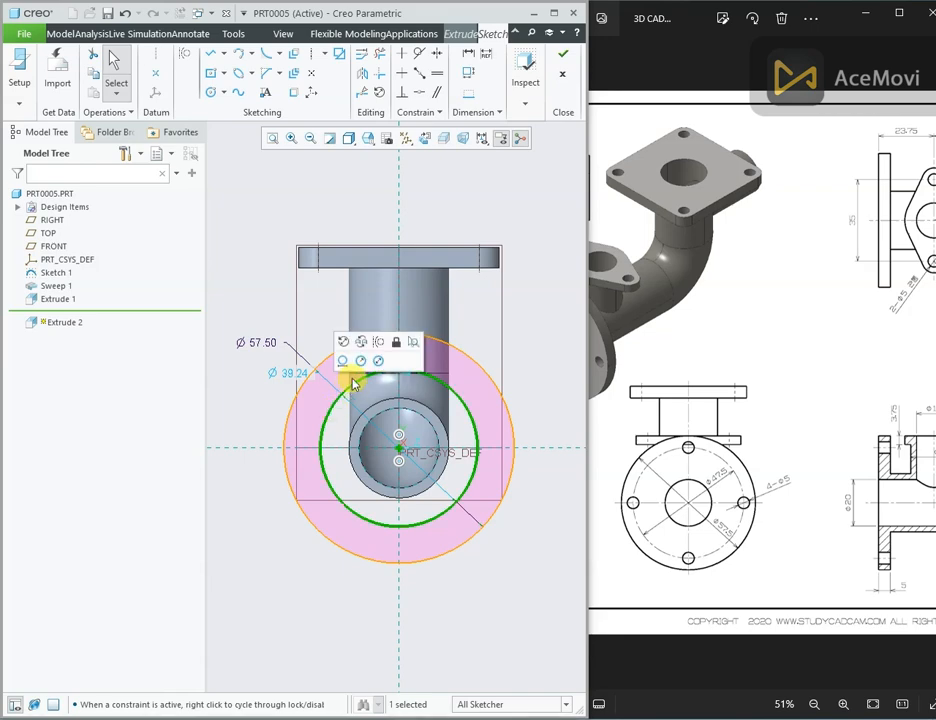
pyautogui.click(382, 342)
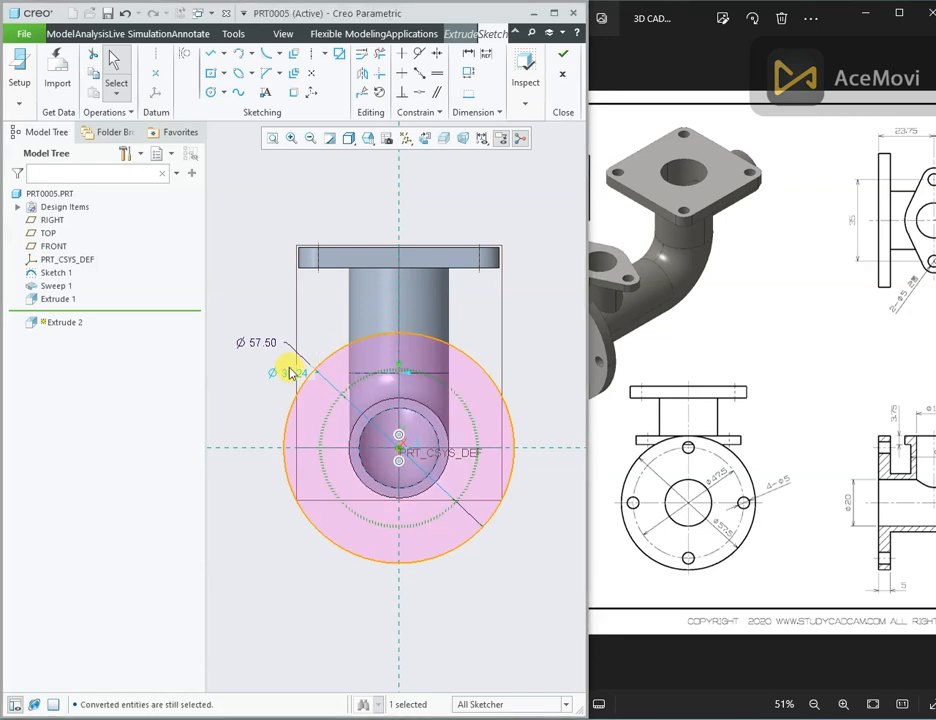
pyautogui.doubleClick(290, 377)
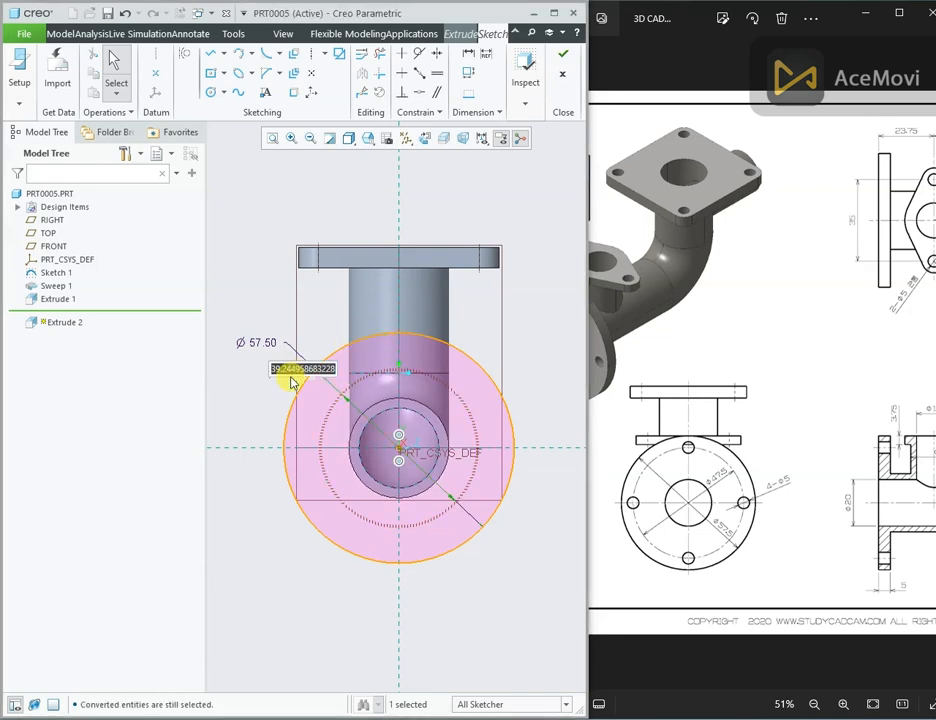
pyautogui.press('Return')
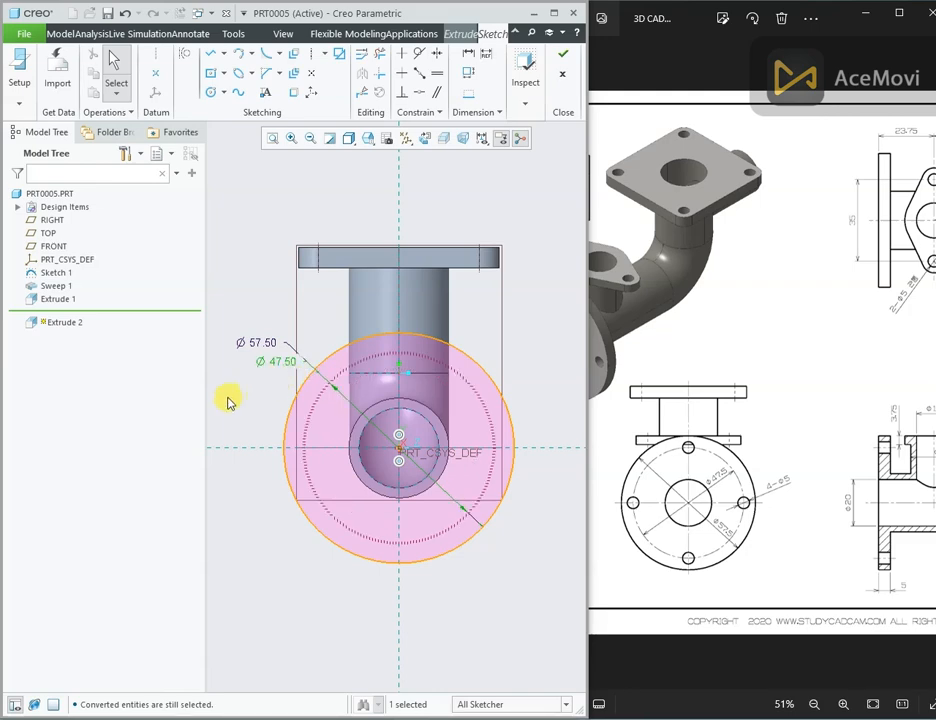
# Draw a bolt-hole circle where the 47.5 construction circle crosses the vertical reference above the pipe, and set its diameter to 5.
pyautogui.scroll(2, 340, 365)
pyautogui.rightClick(266, 287)
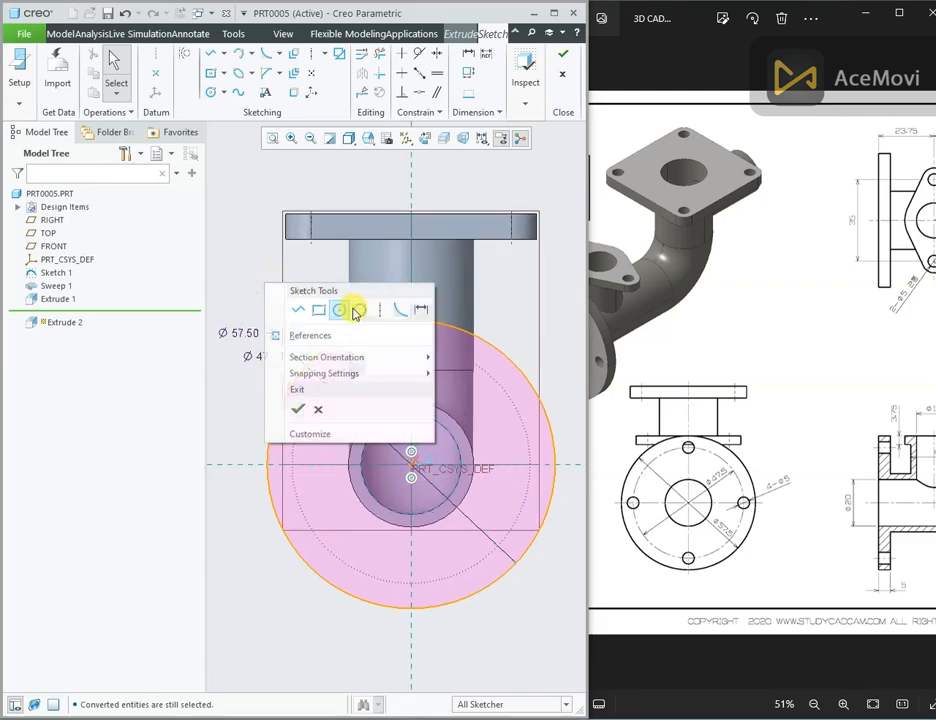
pyautogui.click(345, 311)
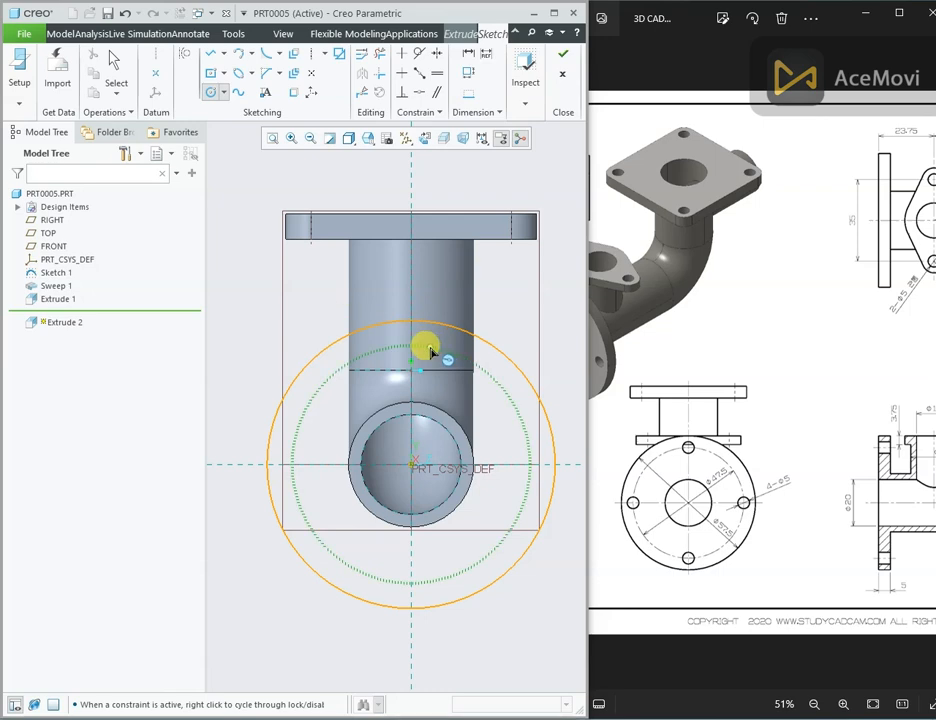
pyautogui.click(411, 356)
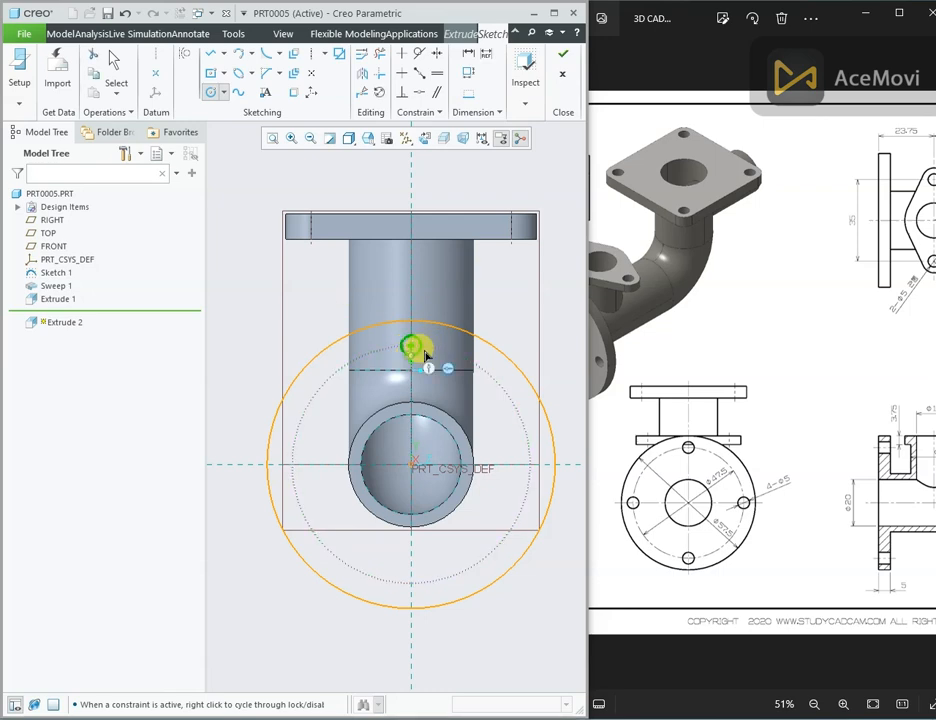
pyautogui.middleClick(459, 332)
pyautogui.doubleClick(373, 334)
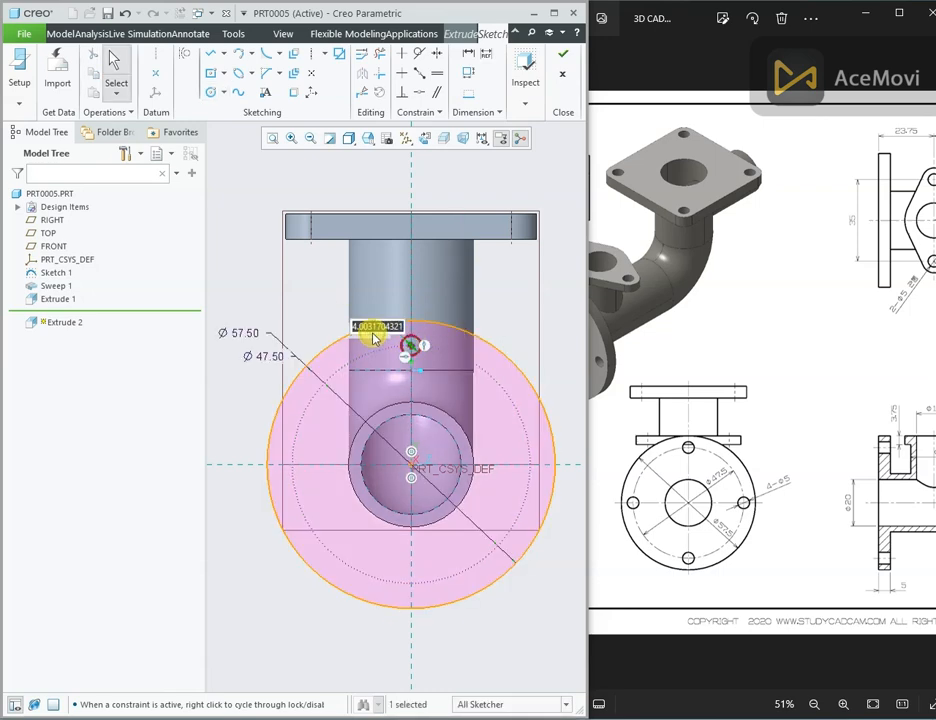
pyautogui.write('5')
pyautogui.press('Return')
# Add three equal bolt-hole circles at the construction circle's remaining intersections with the horizontal and vertical references.
pyautogui.rightClick(293, 311)
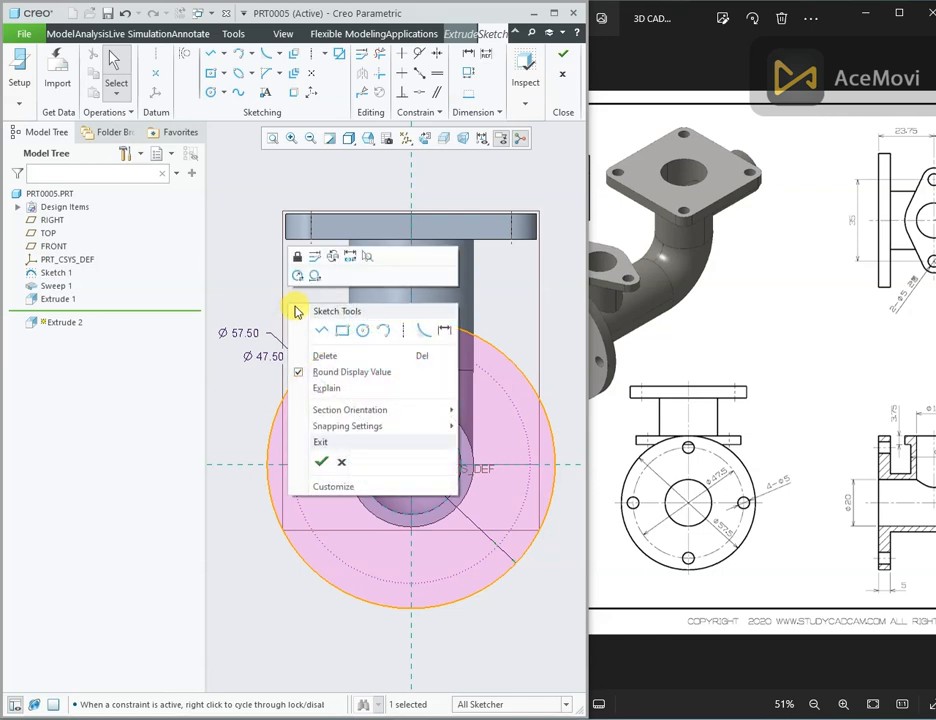
pyautogui.click(362, 333)
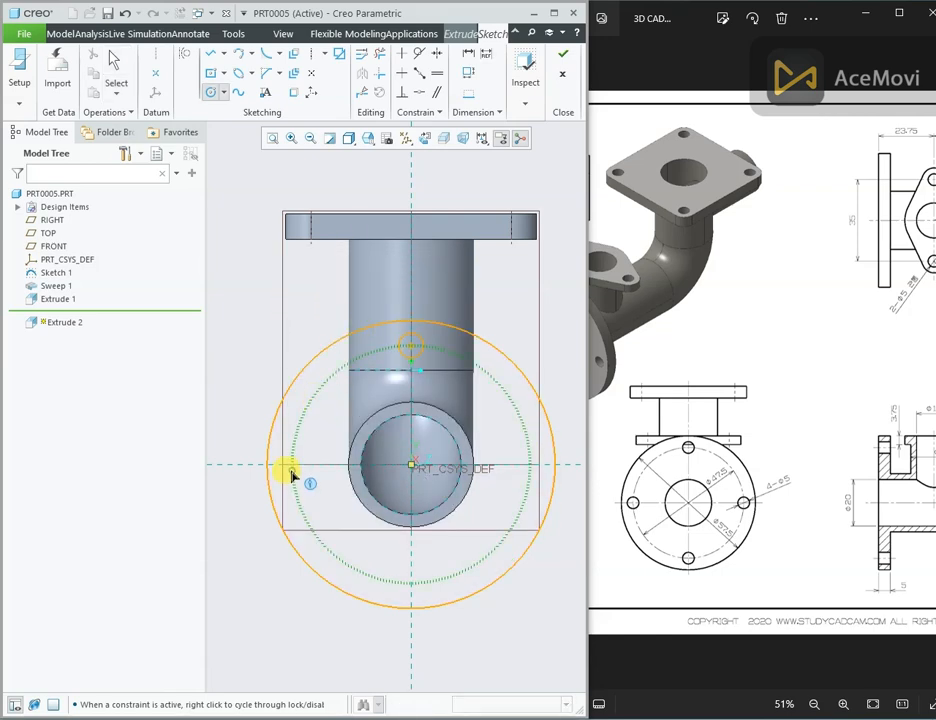
pyautogui.click(411, 559)
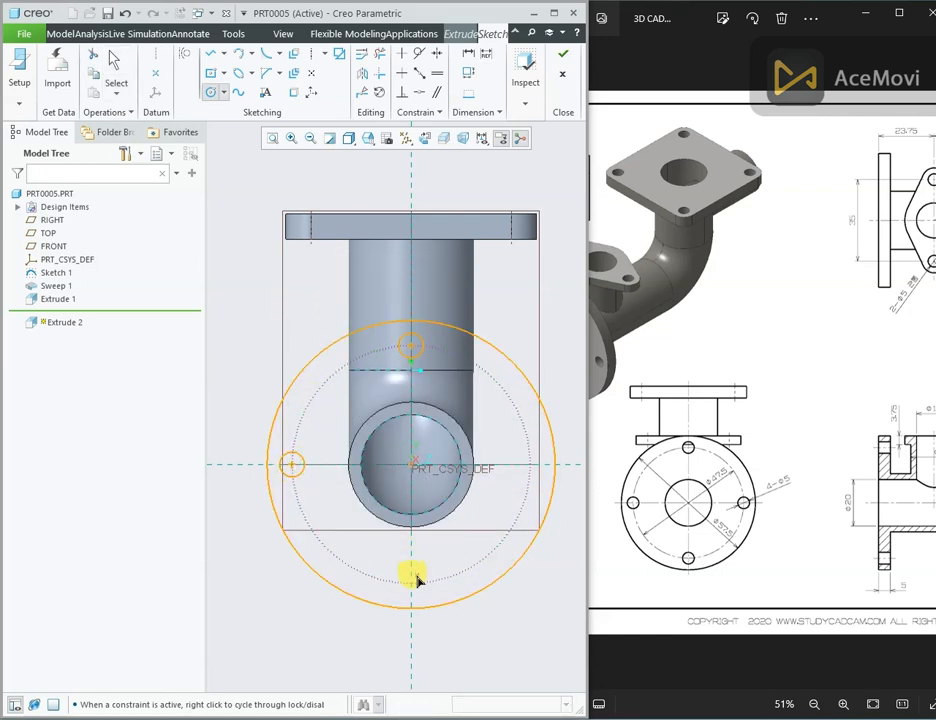
pyautogui.click(417, 575)
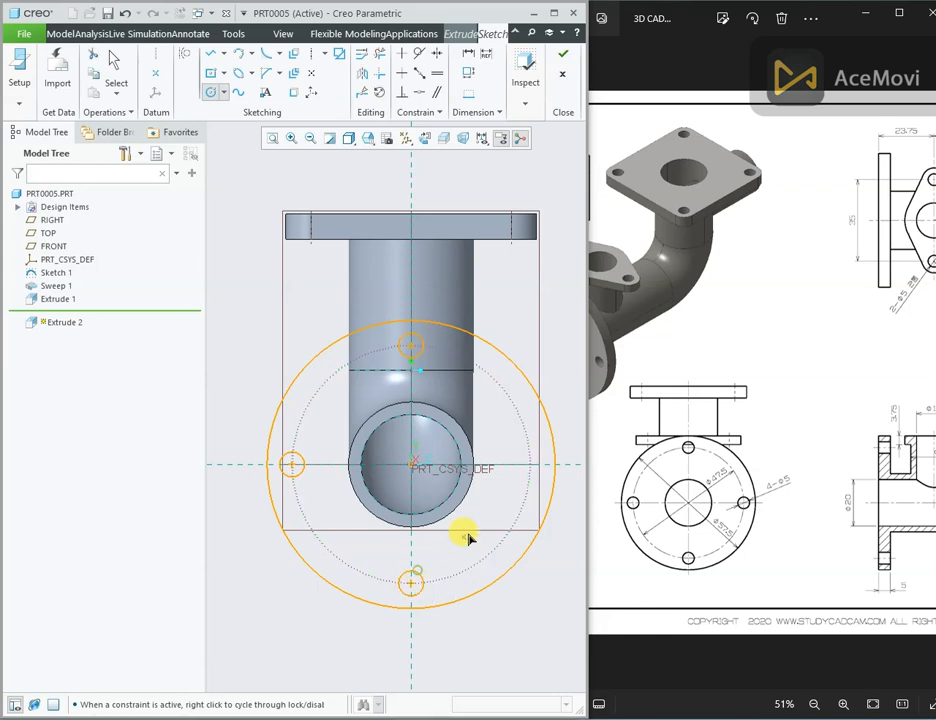
pyautogui.click(534, 474)
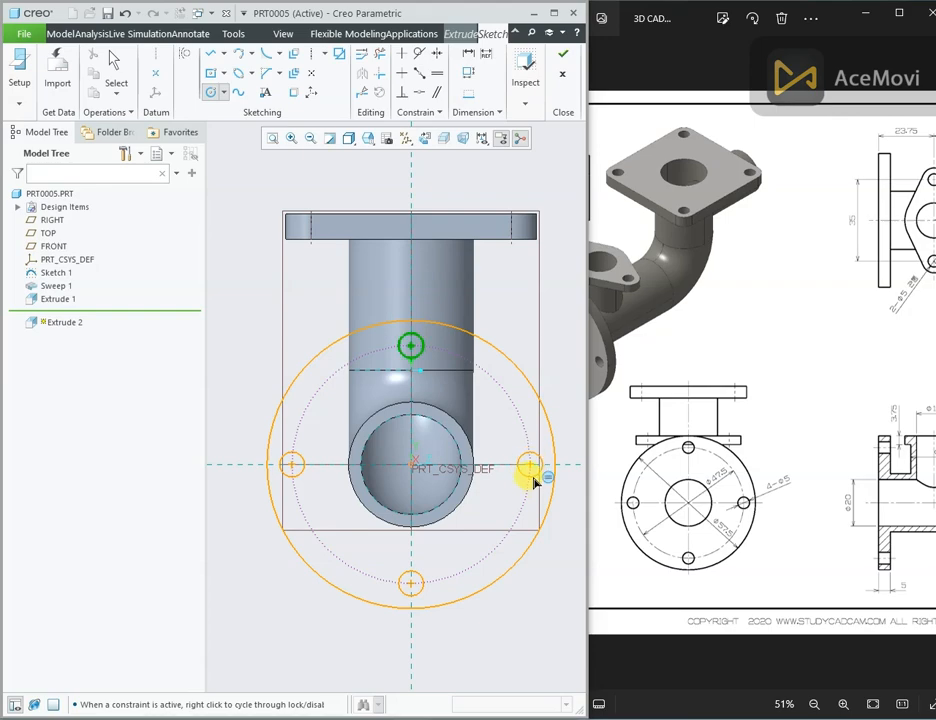
pyautogui.middleClick(531, 480)
# Project both halves of the pipe's inner bore edge into the flange sketch as single edges.
pyautogui.scroll(-3, 531, 480)
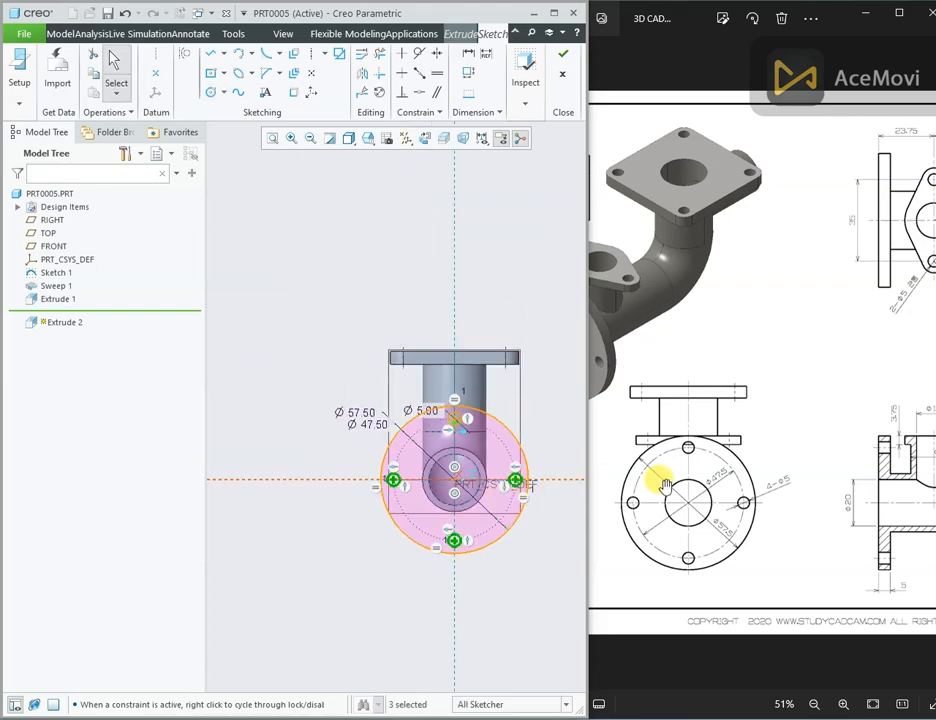
pyautogui.moveTo(783, 547); pyautogui.dragTo(690, 490)
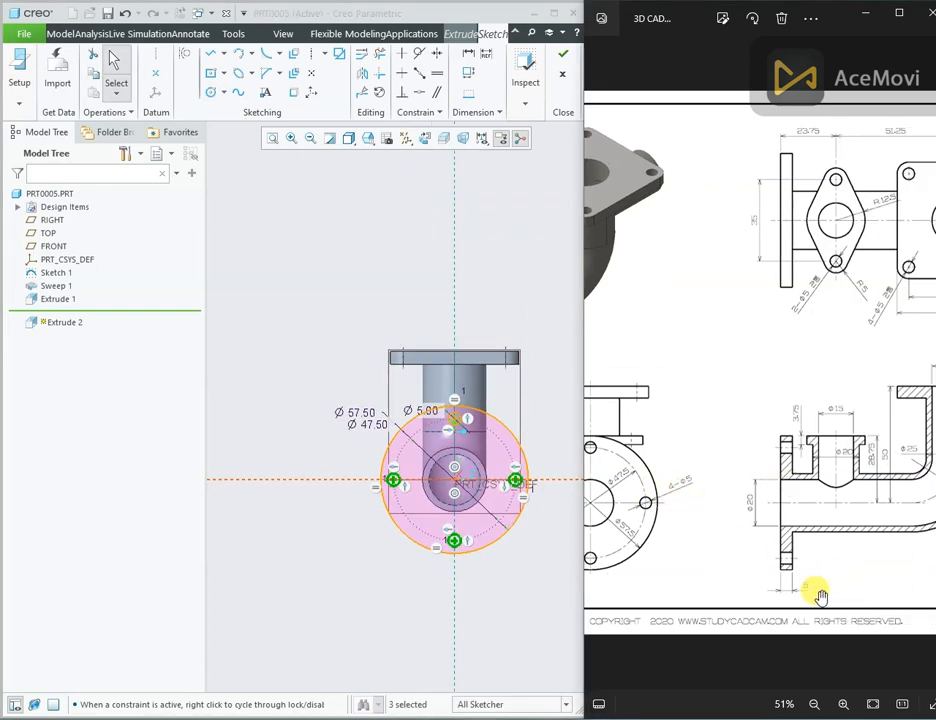
pyautogui.moveTo(397, 449)
pyautogui.mouseDown(button='middle')
pyautogui.moveTo(345, 445)
pyautogui.moveTo(372, 440)
pyautogui.mouseUp(button='middle')
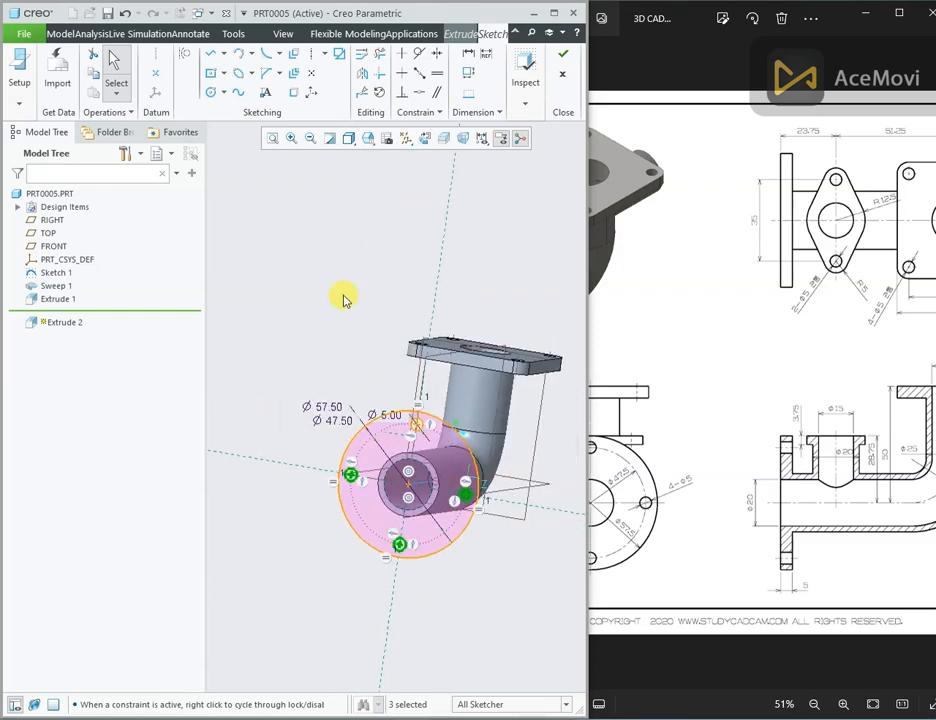
pyautogui.click(293, 92)
pyautogui.scroll(4, 395, 485)
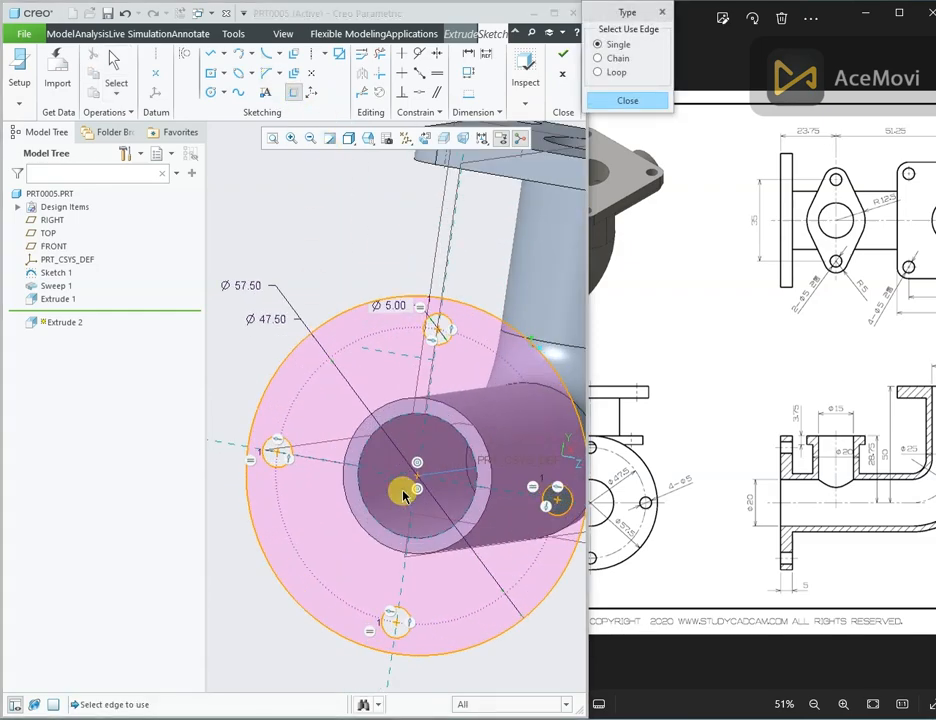
pyautogui.click(388, 427)
pyautogui.click(446, 429)
pyautogui.scroll(-2, 420, 385)
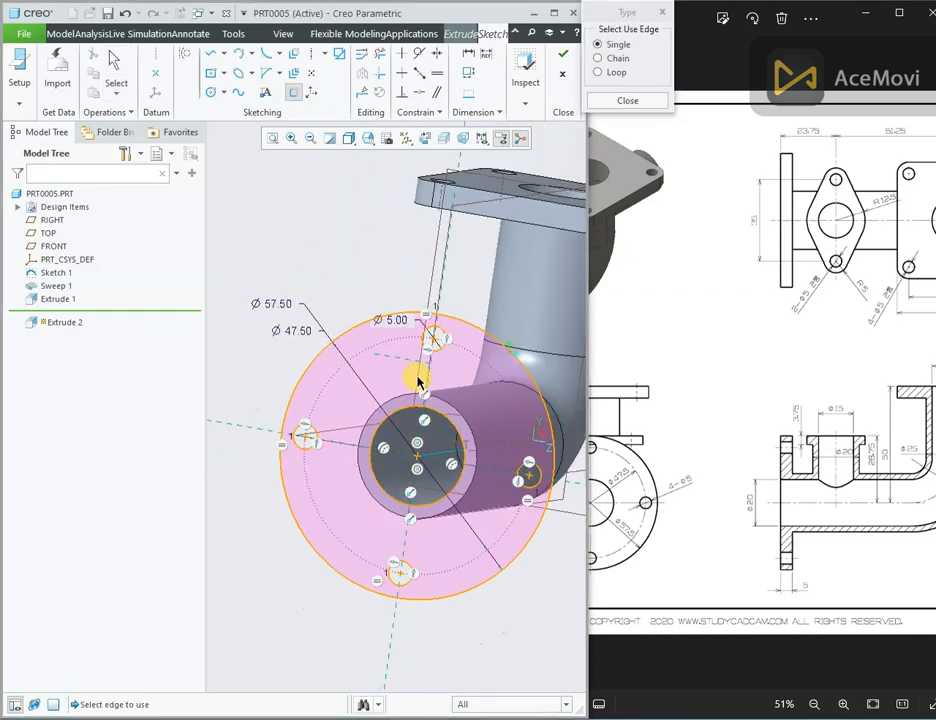
pyautogui.middleClick(418, 382)
# Finish the flange sketch and extrude it as a solid to a depth of 5.
pyautogui.scroll(-3, 380, 381)
pyautogui.click(565, 59)
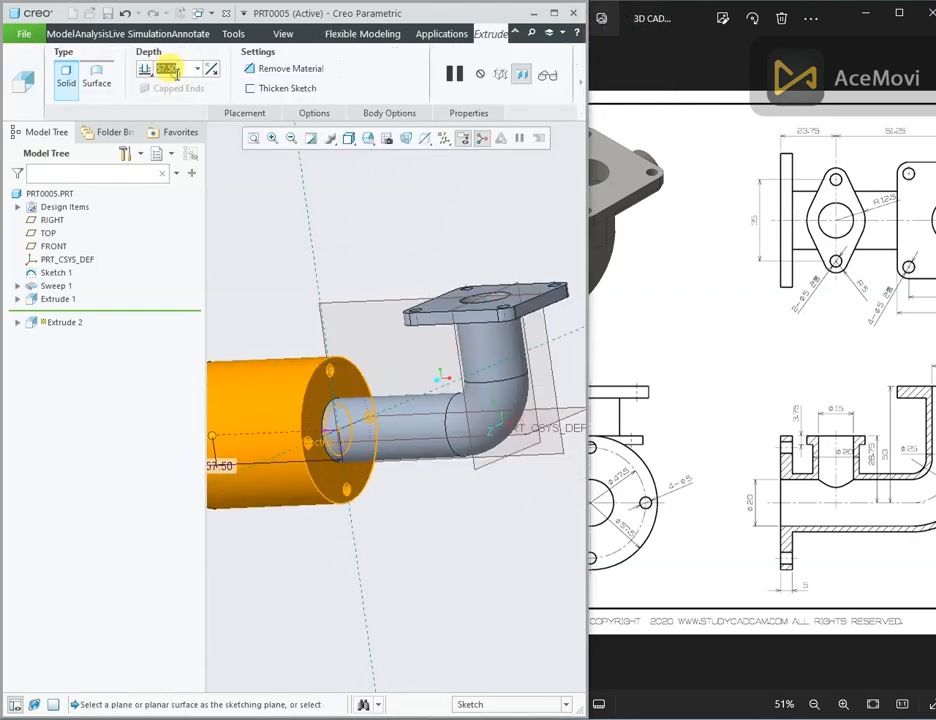
pyautogui.write('5.0')
pyautogui.press('Return')
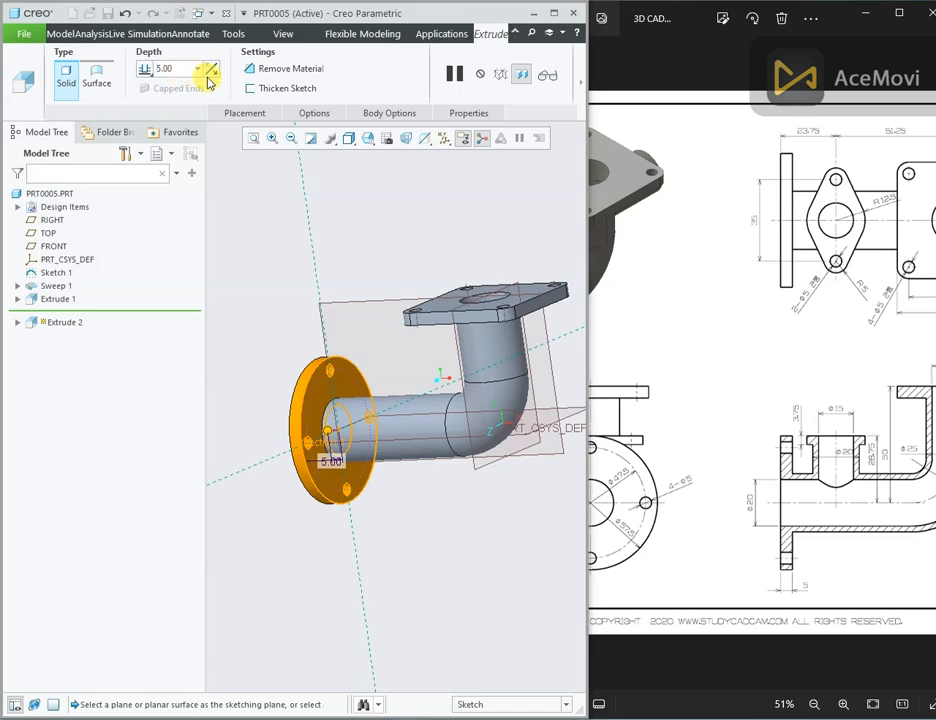
pyautogui.moveTo(255, 178); pyautogui.dragTo(396, 238, button='middle')
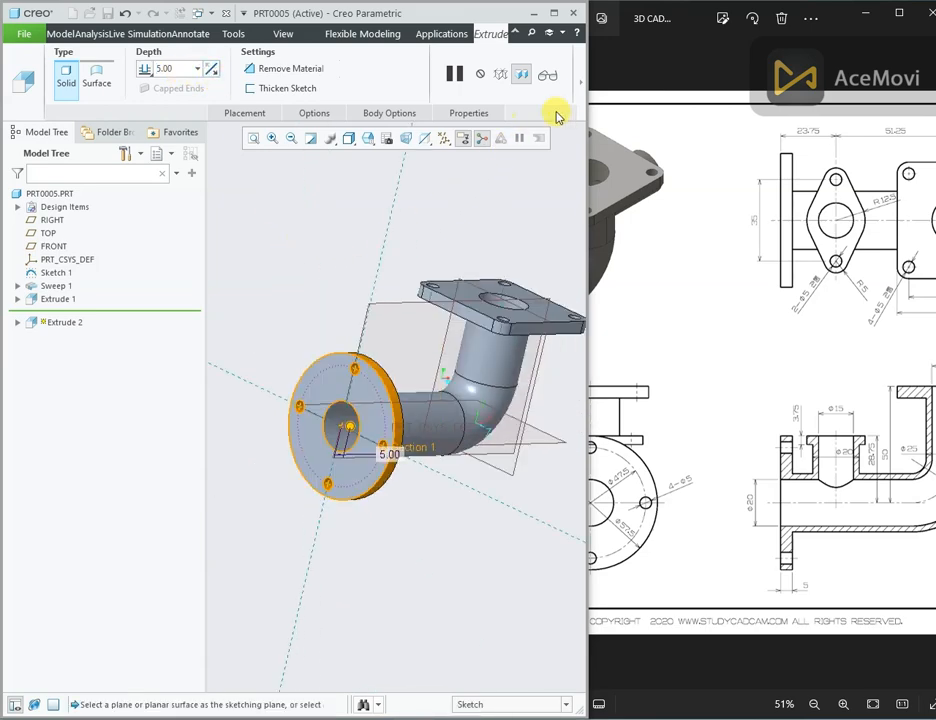
pyautogui.click(583, 85)
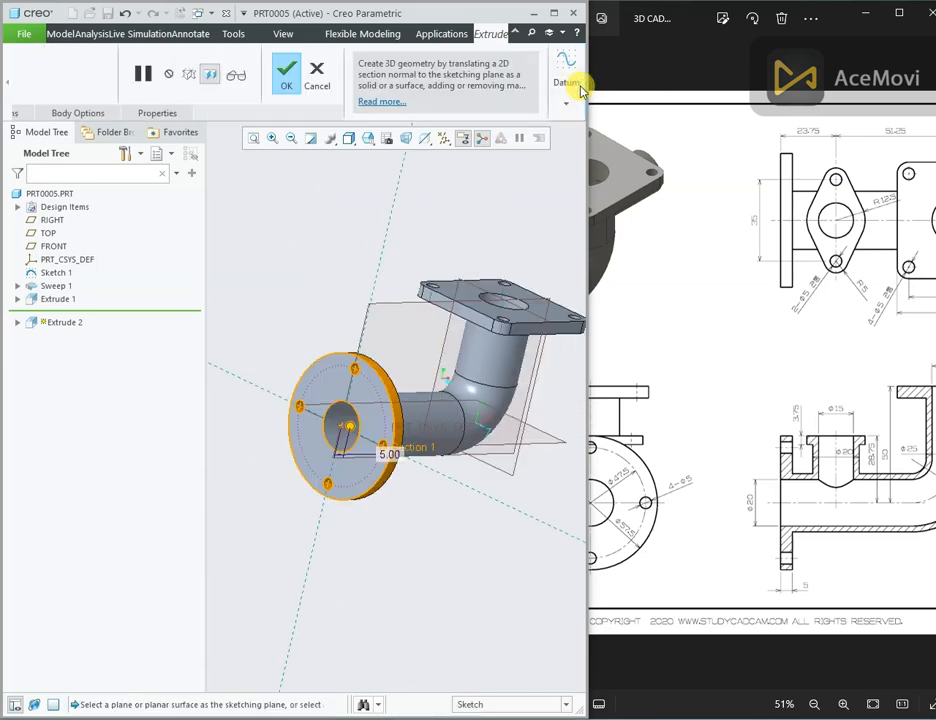
pyautogui.click(292, 80)
# Create a datum plane offset 28.75 upward from the TOP plane.
pyautogui.moveTo(445, 297)
pyautogui.mouseDown(button='middle')
pyautogui.moveTo(391, 290)
pyautogui.moveTo(418, 257)
pyautogui.moveTo(424, 274)
pyautogui.moveTo(449, 267)
pyautogui.mouseUp(button='middle')
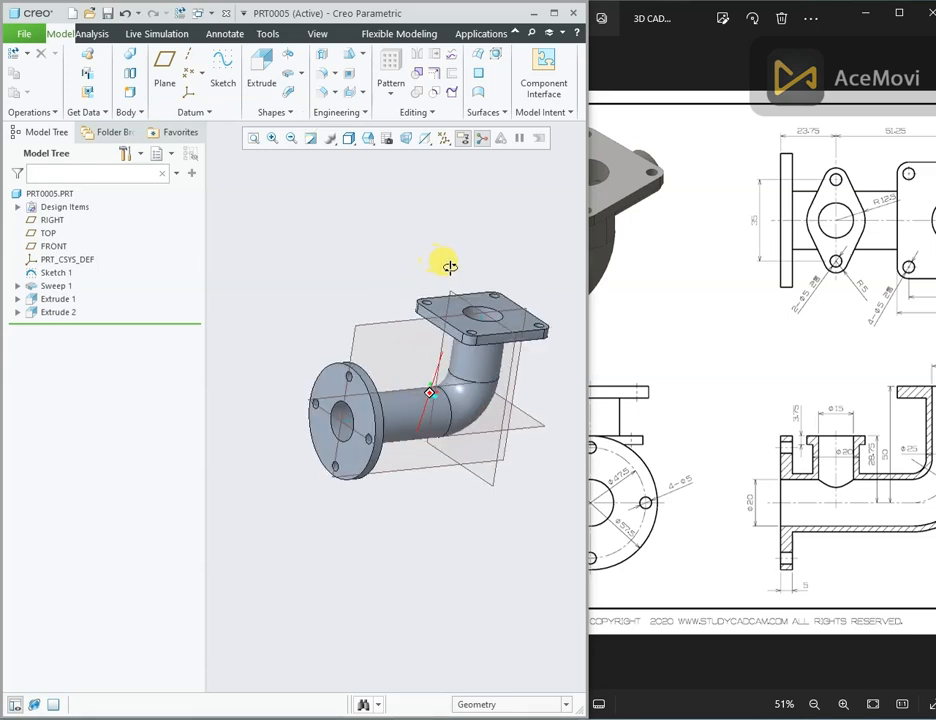
pyautogui.moveTo(818, 470)
pyautogui.mouseDown()
pyautogui.moveTo(702, 512)
pyautogui.moveTo(733, 497)
pyautogui.mouseUp()
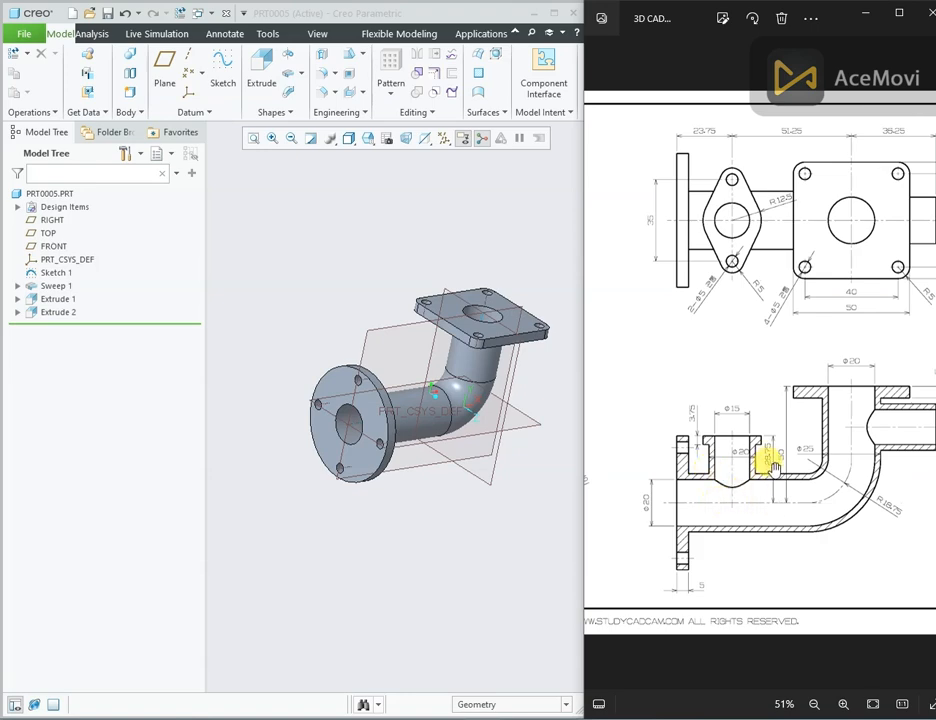
pyautogui.click(476, 440)
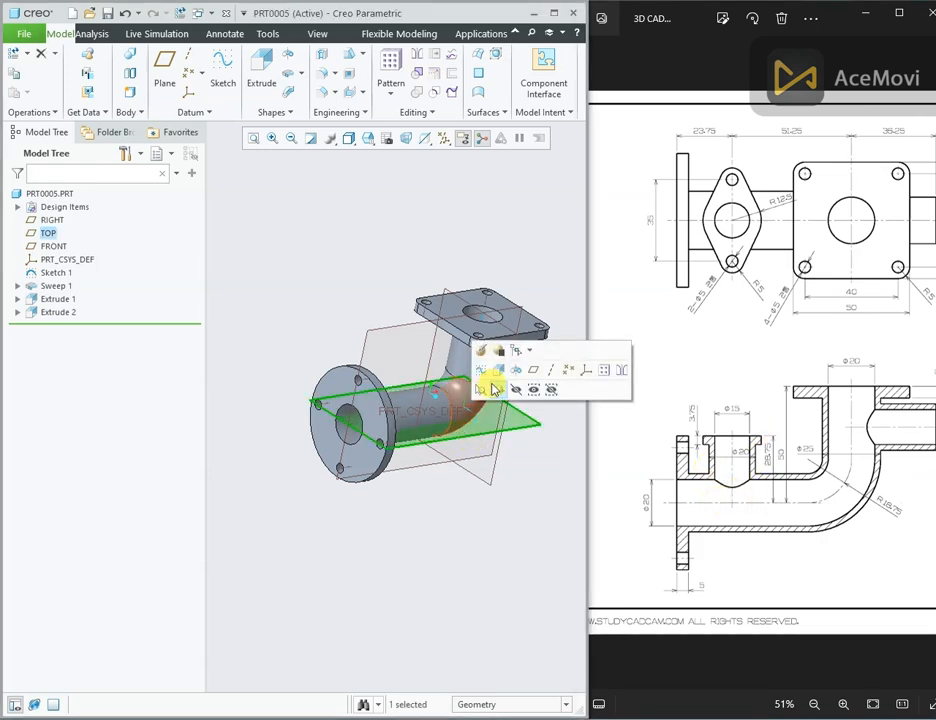
pyautogui.click(533, 369)
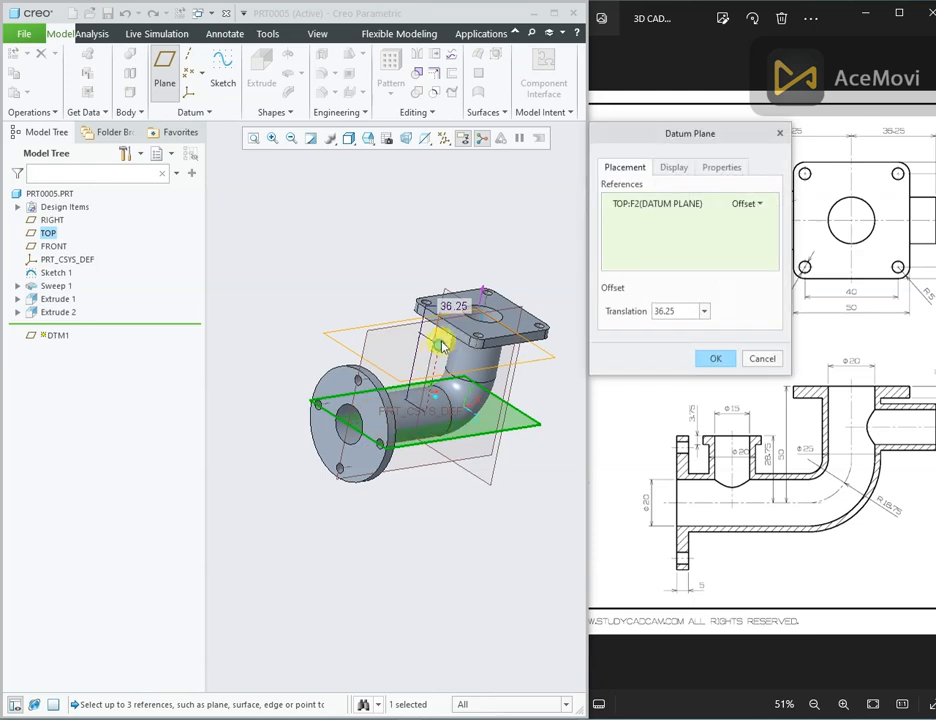
pyautogui.click(457, 303)
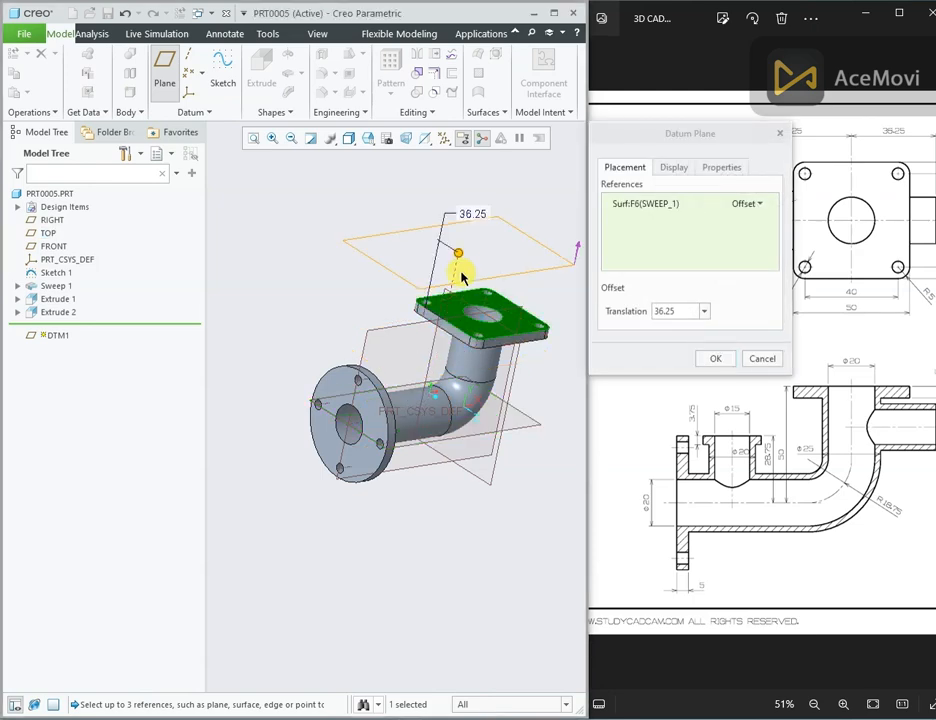
pyautogui.click(397, 384)
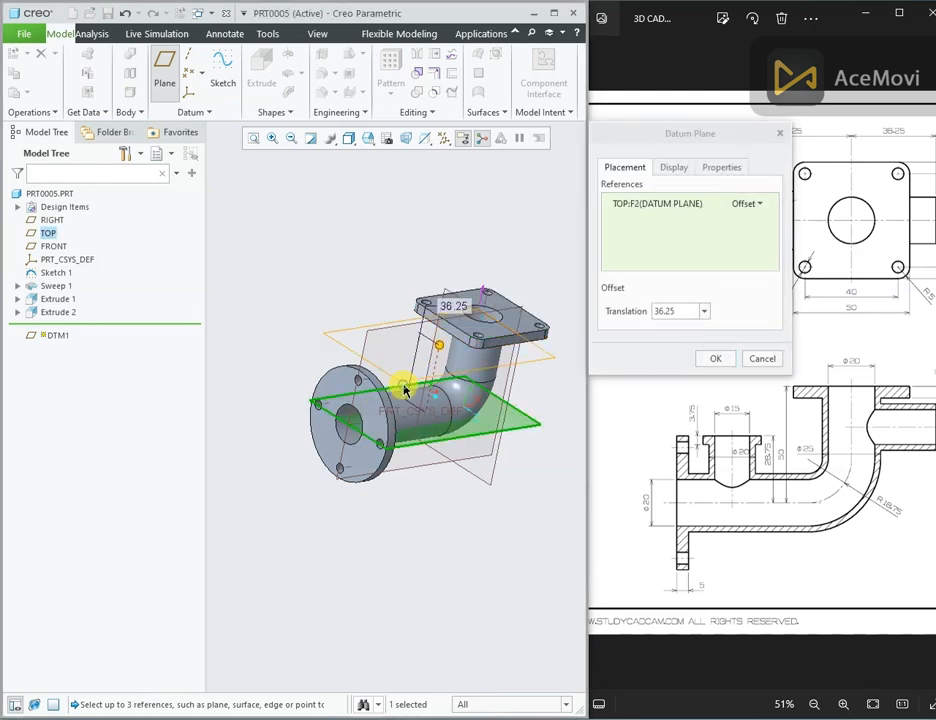
pyautogui.doubleClick(452, 302)
pyautogui.write('28.75')
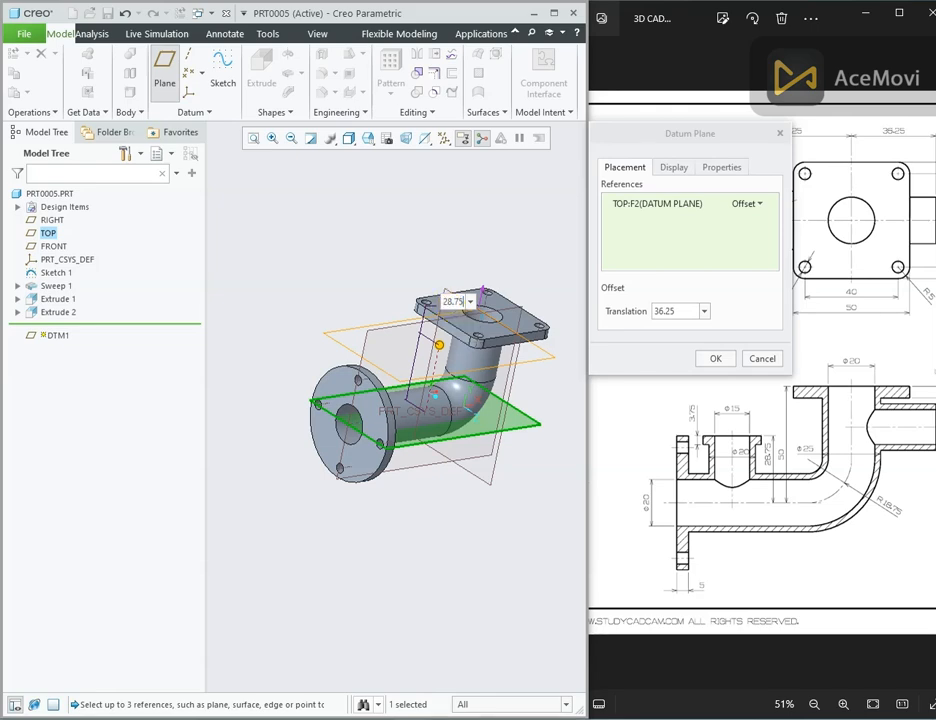
pyautogui.press('Return')
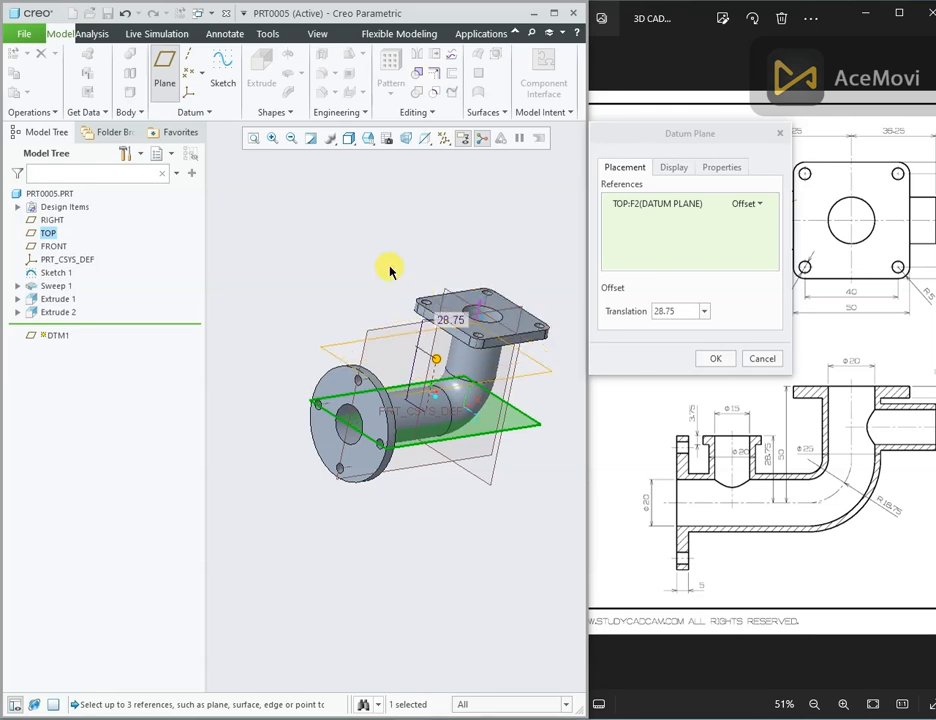
pyautogui.middleClick(359, 262)
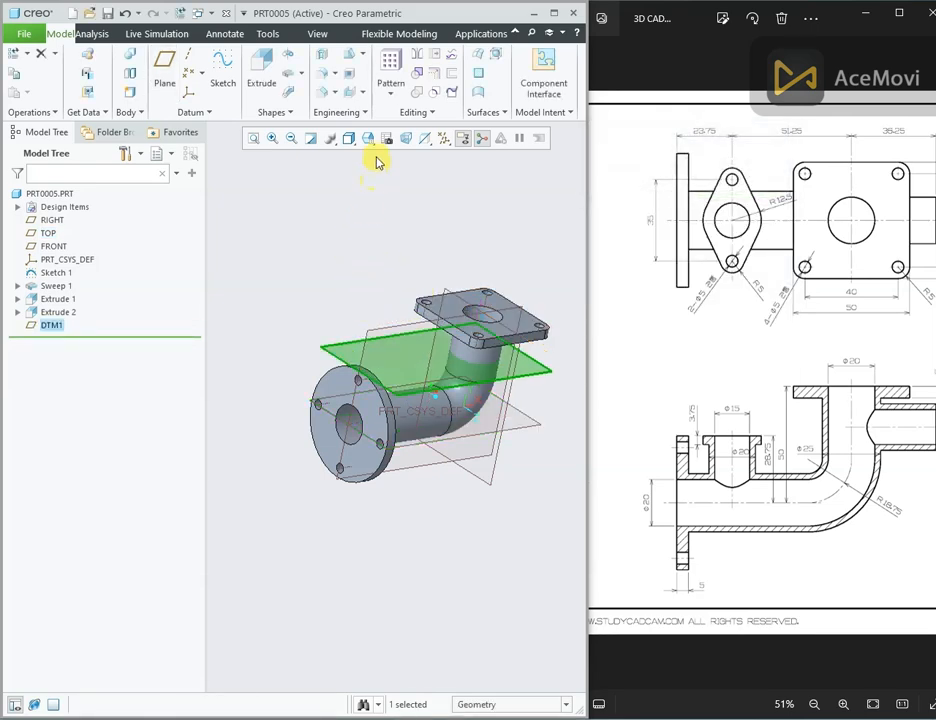
# Start an extrusion sketch on the new offset datum plane and orient it parallel to the screen.
pyautogui.click(264, 76)
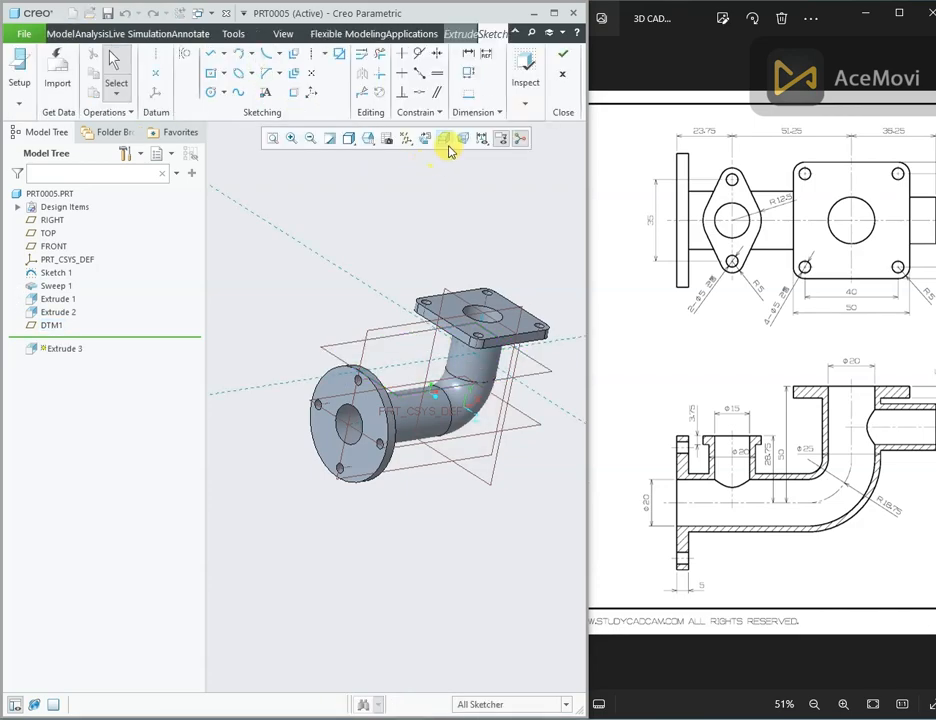
pyautogui.click(430, 140)
pyautogui.scroll(3, 255, 403)
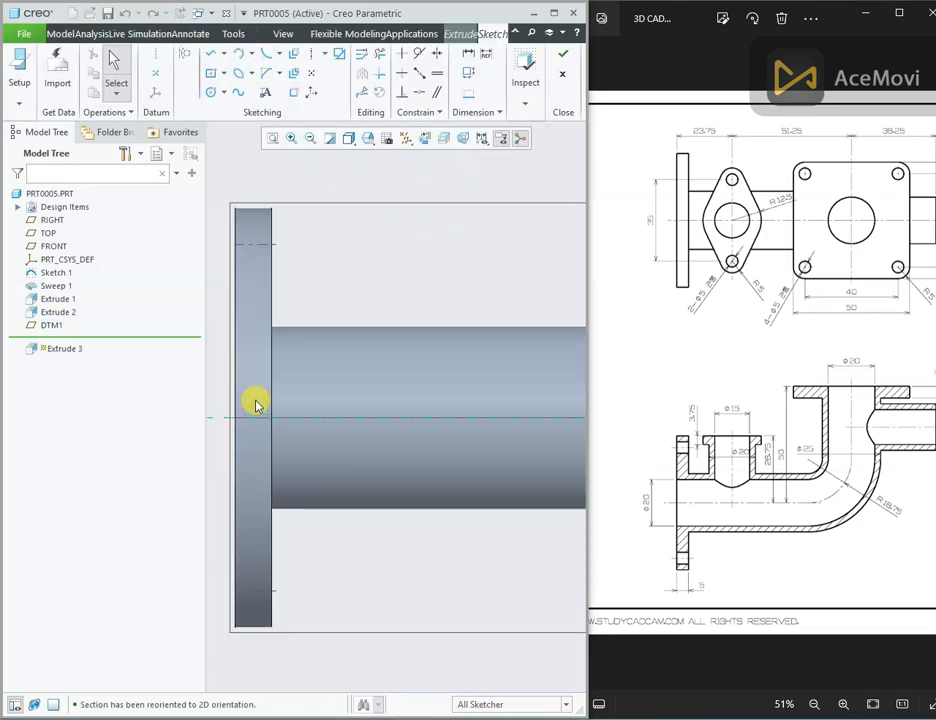
# Sketch two concentric circles, about 17.8 and 11.3 in diameter, centred on the horizontal reference over the pipe between the two flanges.
pyautogui.scroll(-1, 282, 393)
pyautogui.rightClick(337, 309)
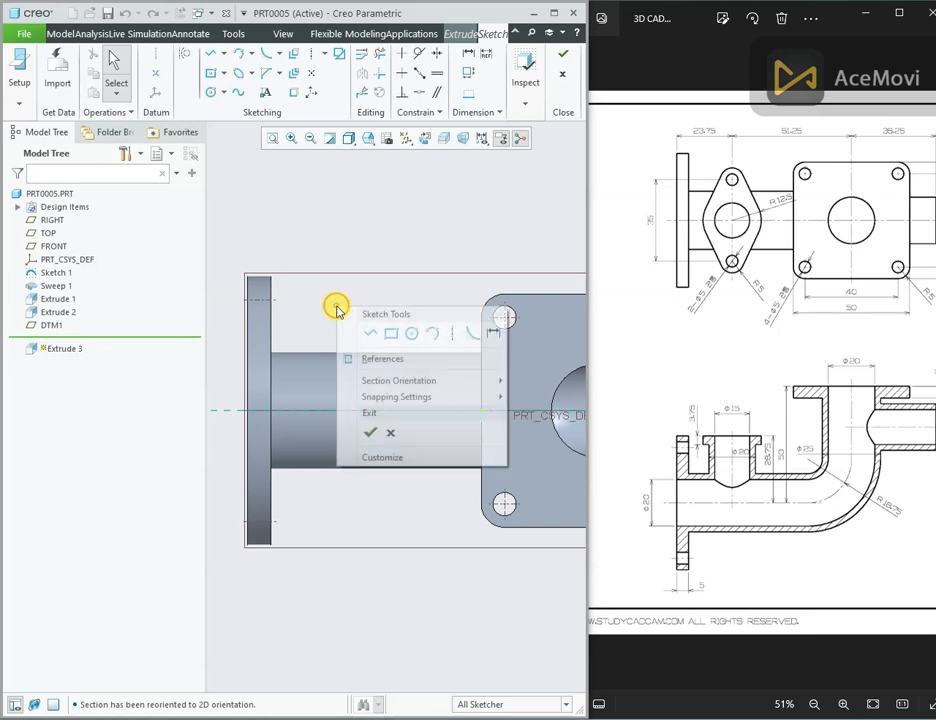
pyautogui.click(413, 335)
pyautogui.click(366, 411)
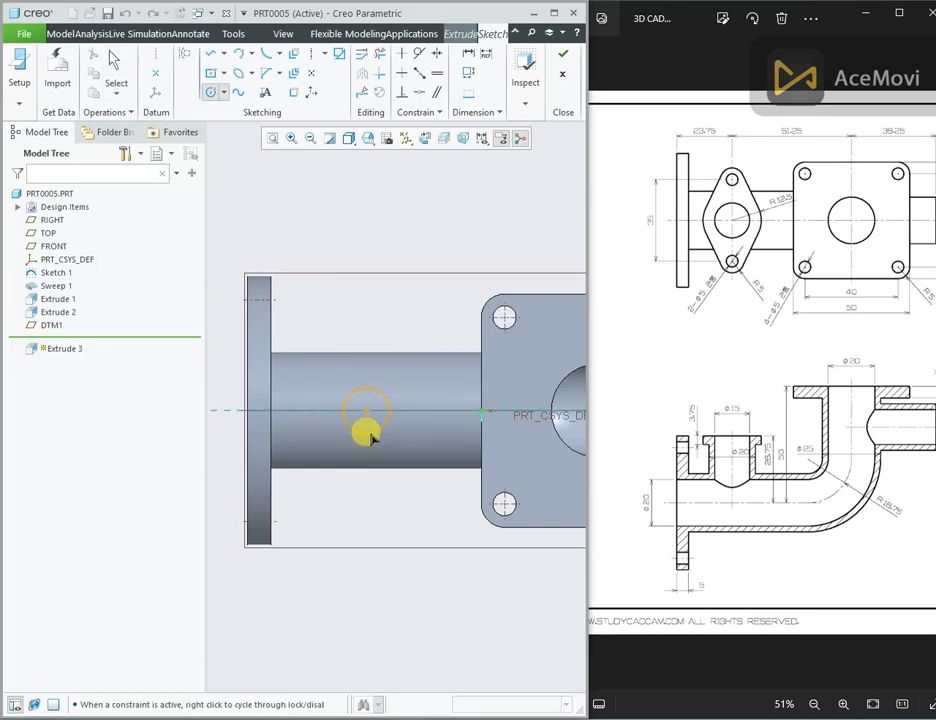
pyautogui.click(373, 453)
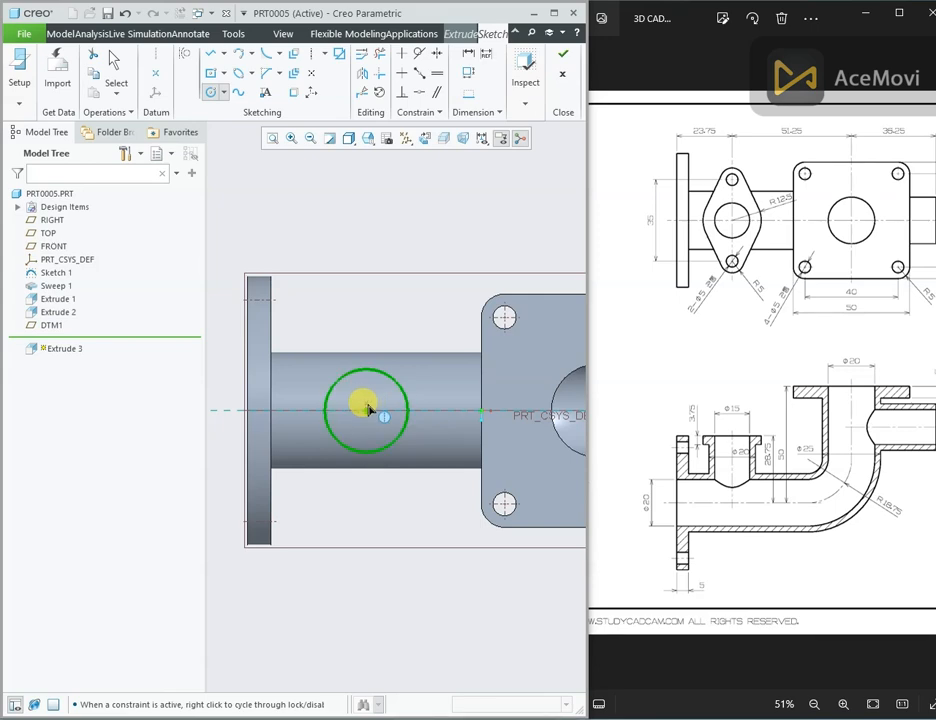
pyautogui.click(366, 411)
pyautogui.click(378, 434)
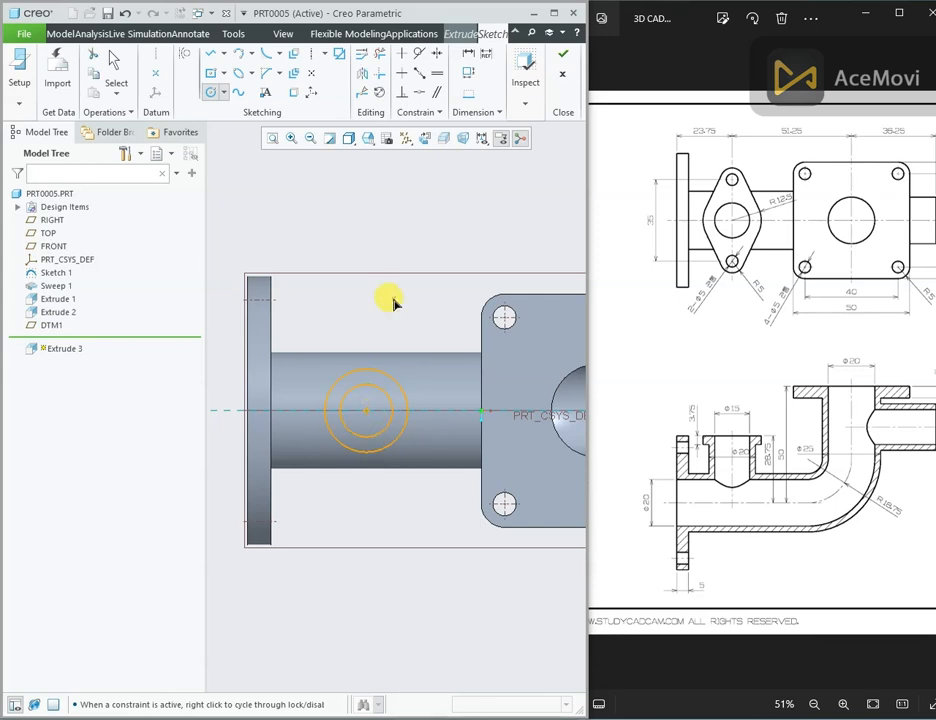
pyautogui.middleClick(394, 304)
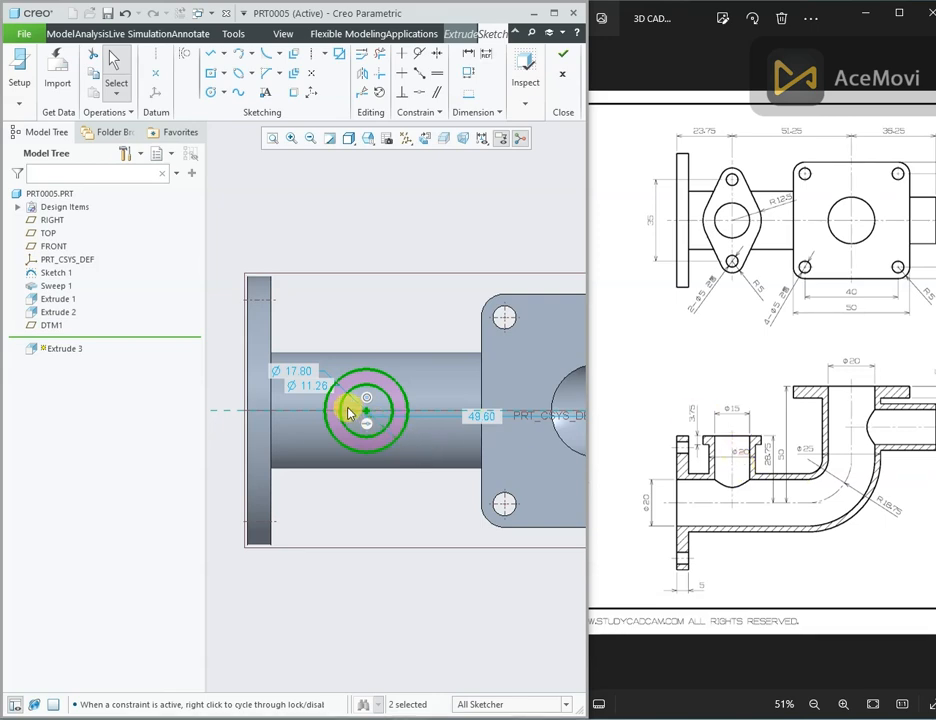
# Set the outer circle's diameter to 20 and the inner circle's diameter to 15.
pyautogui.doubleClick(300, 376)
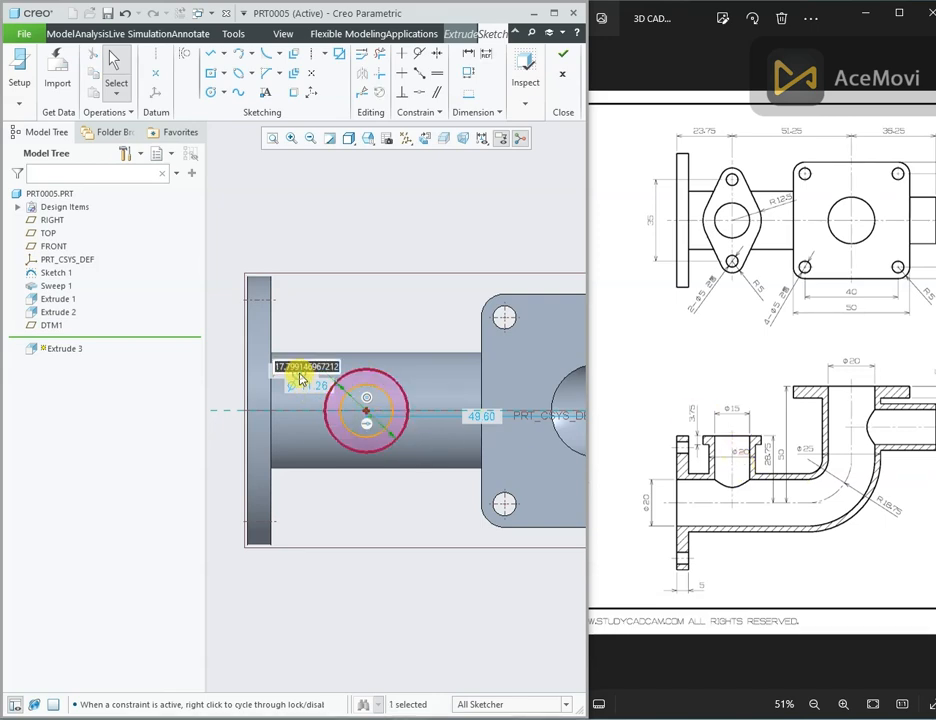
pyautogui.write('20')
pyautogui.press('Return')
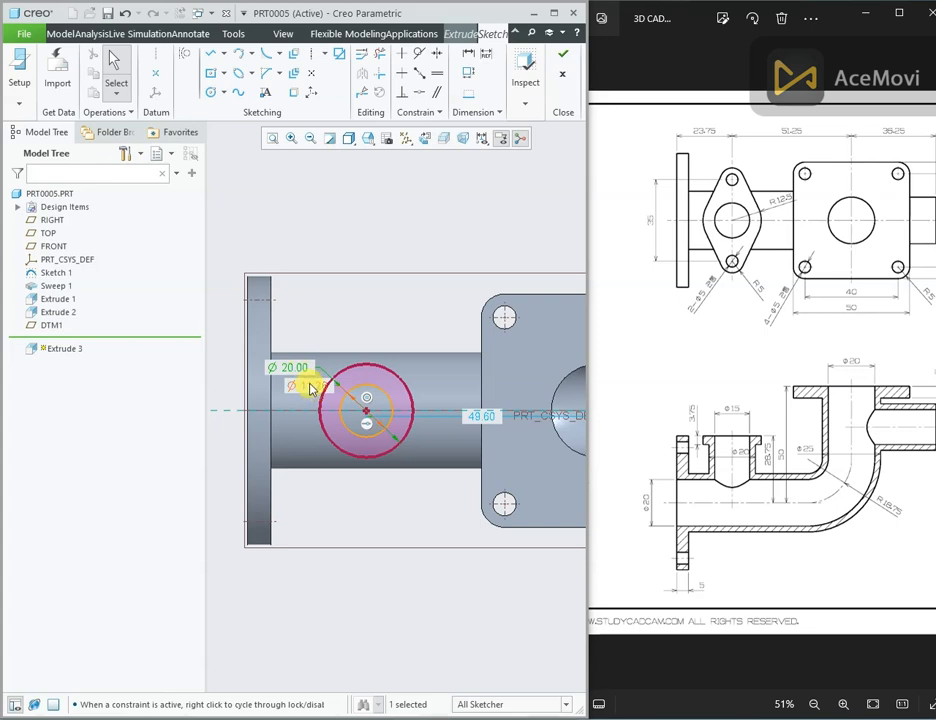
pyautogui.doubleClick(300, 385)
pyautogui.write('15')
pyautogui.press('Return')
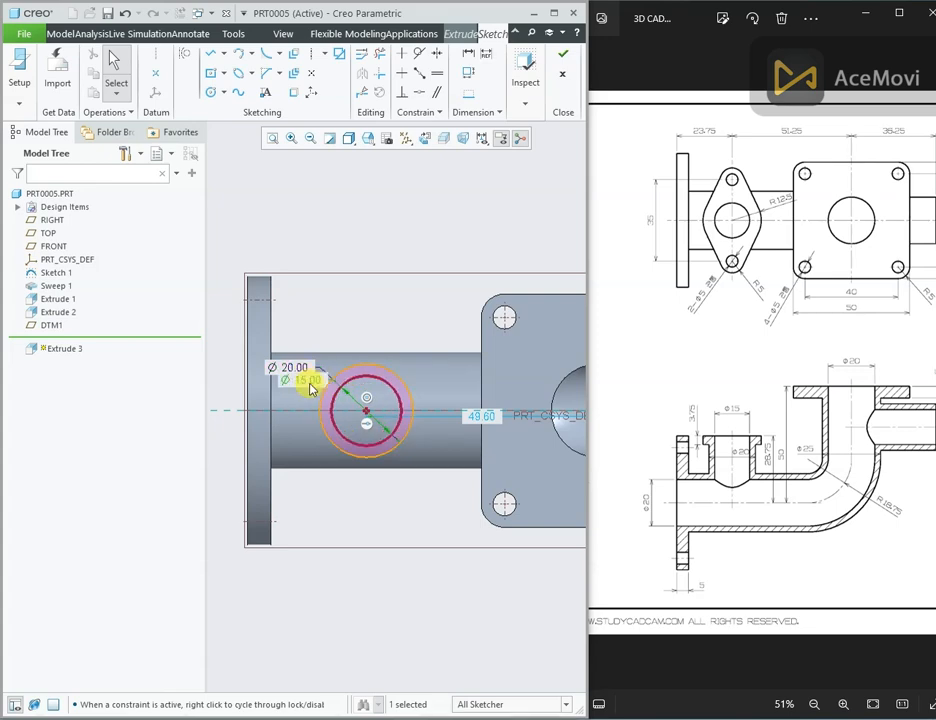
pyautogui.click(368, 327)
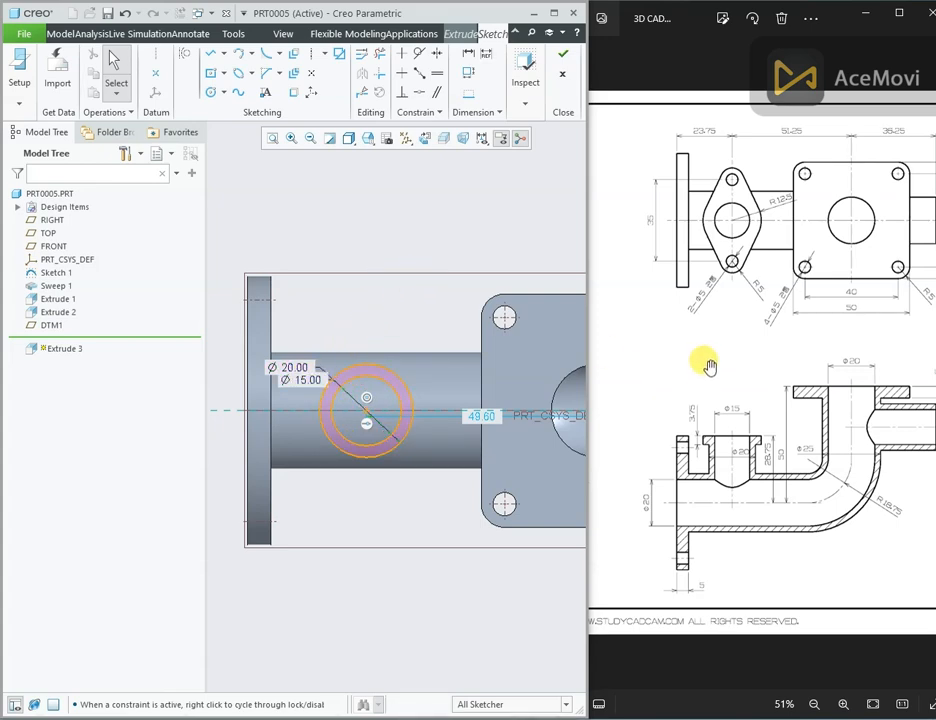
# Dimension the circles' centre horizontally from the round flange's outer face and set the distance to 23.75.
pyautogui.rightClick(437, 200)
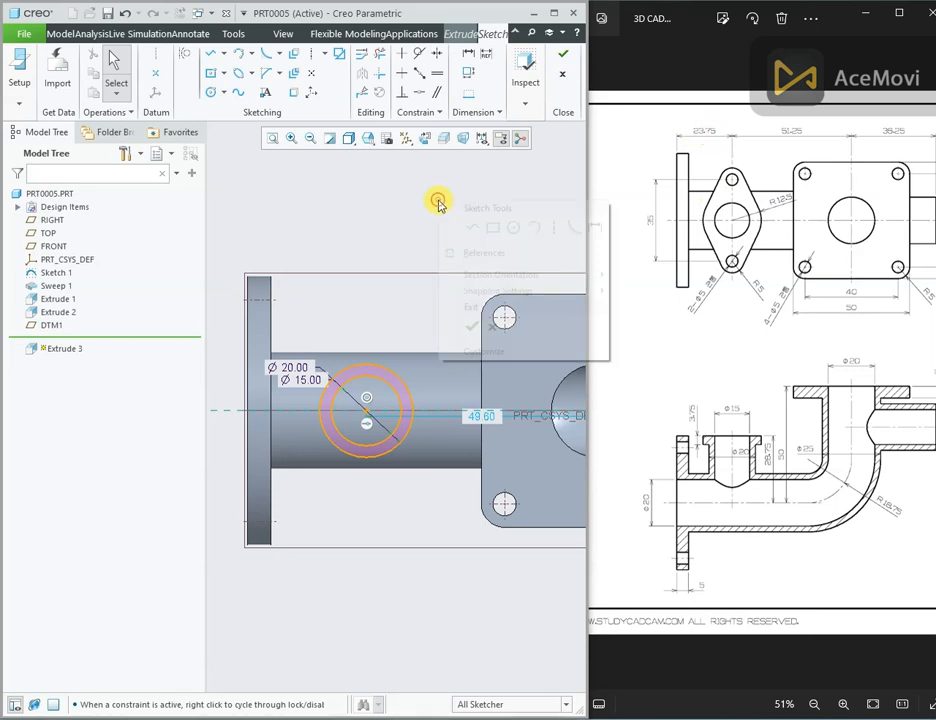
pyautogui.click(591, 228)
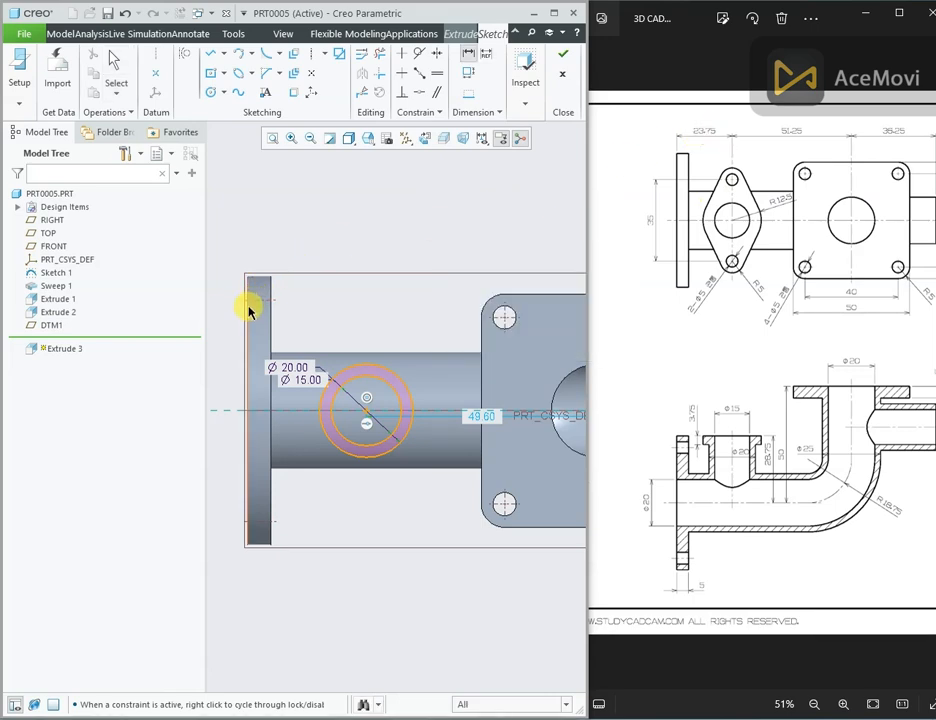
pyautogui.click(367, 412)
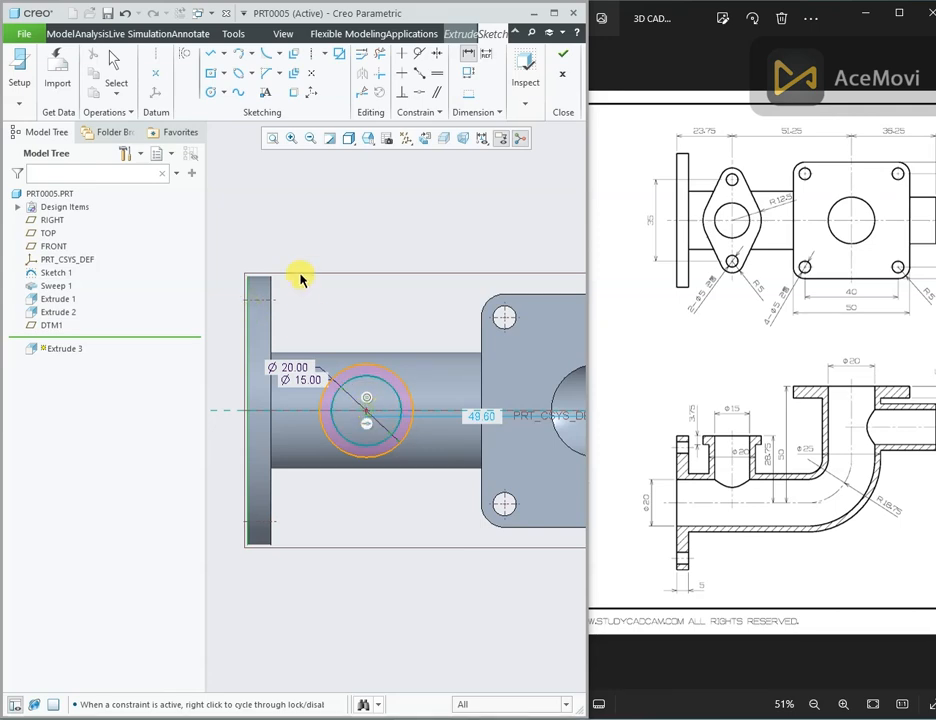
pyautogui.scroll(1, 309, 254)
pyautogui.middleClick(309, 249)
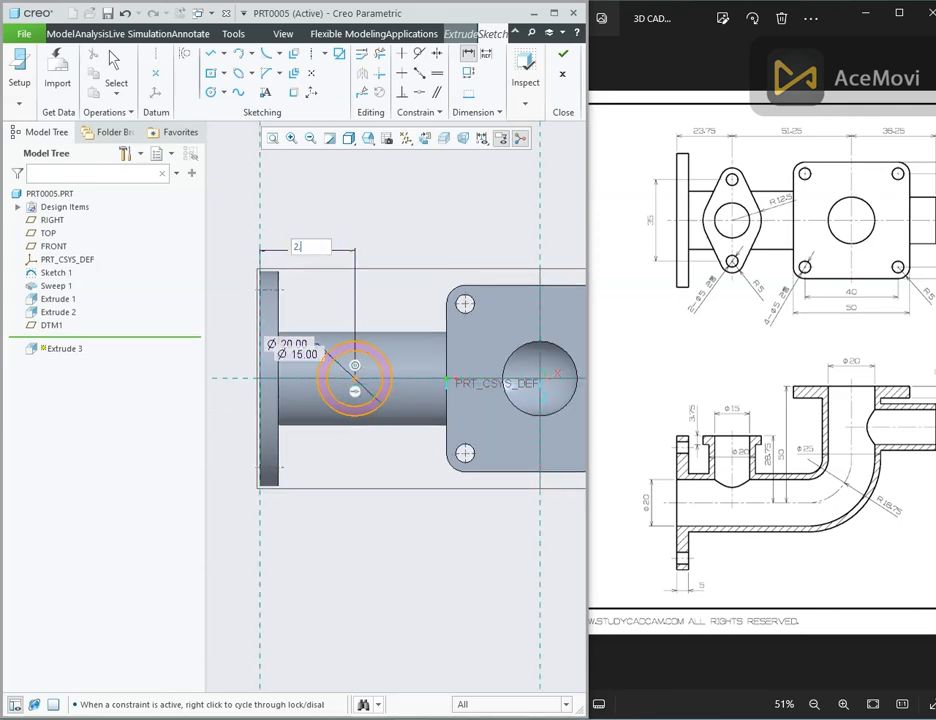
pyautogui.write('23.75')
pyautogui.press('Return')
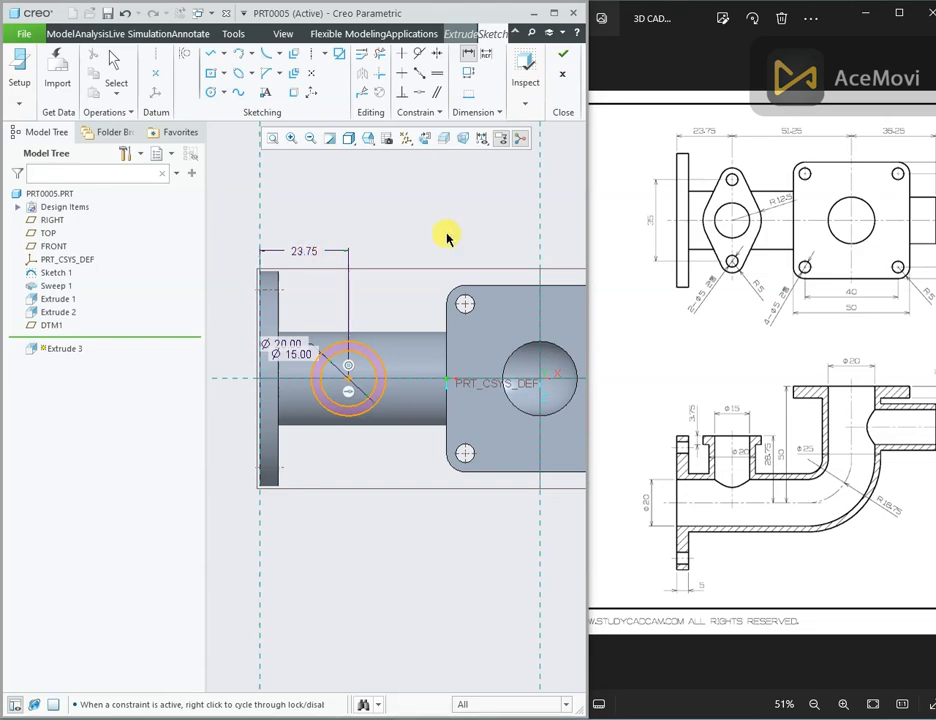
# Finish the ring sketch and extrude it as a solid down to the horizontal pipe's outer surface.
pyautogui.click(562, 55)
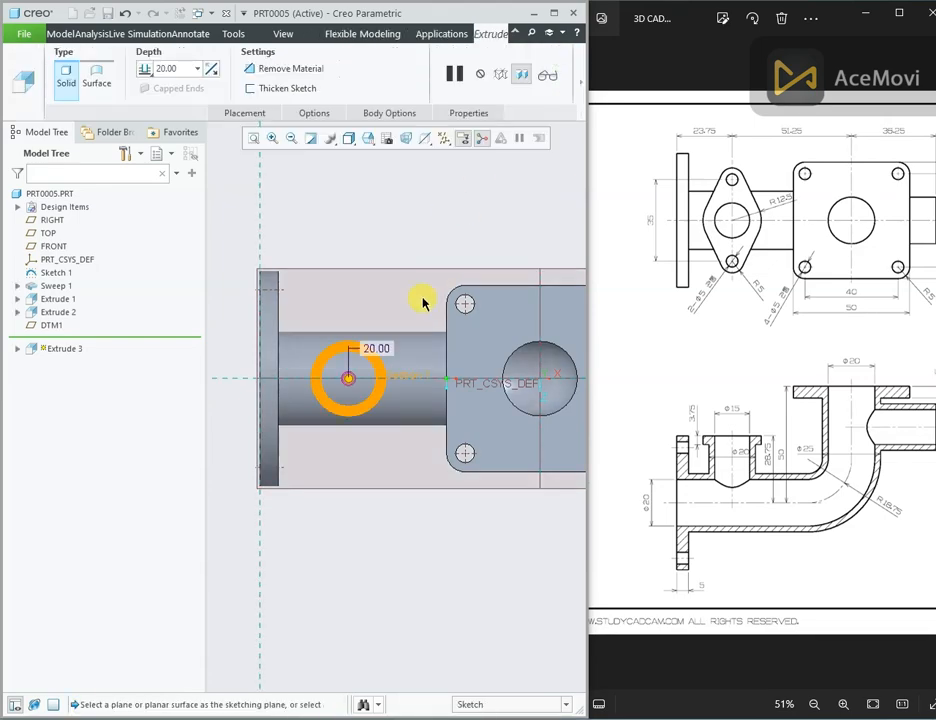
pyautogui.click(146, 69)
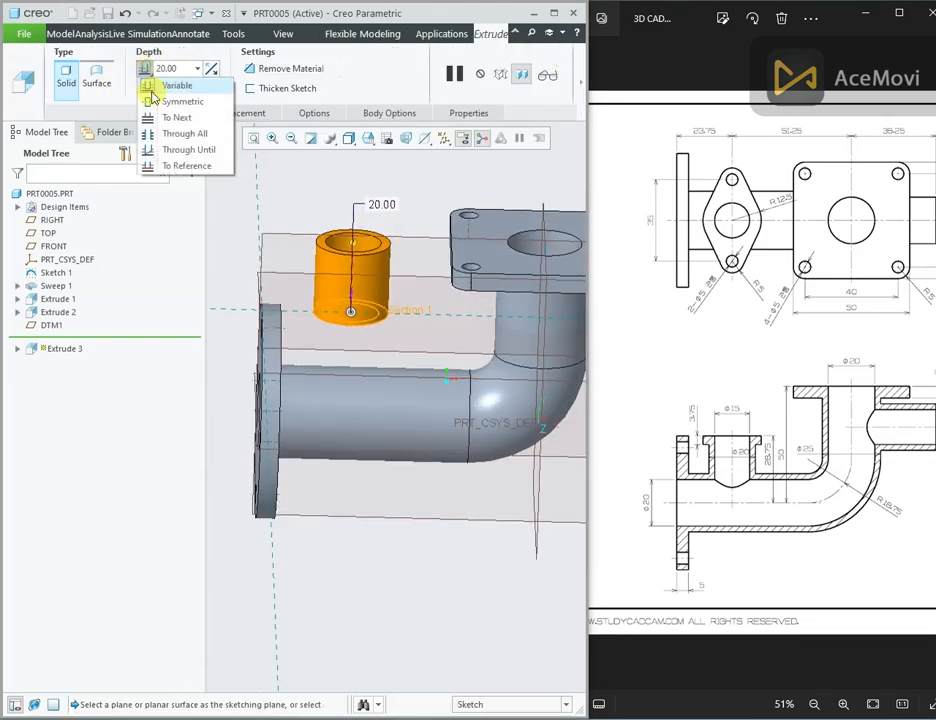
pyautogui.click(150, 166)
pyautogui.click(343, 376)
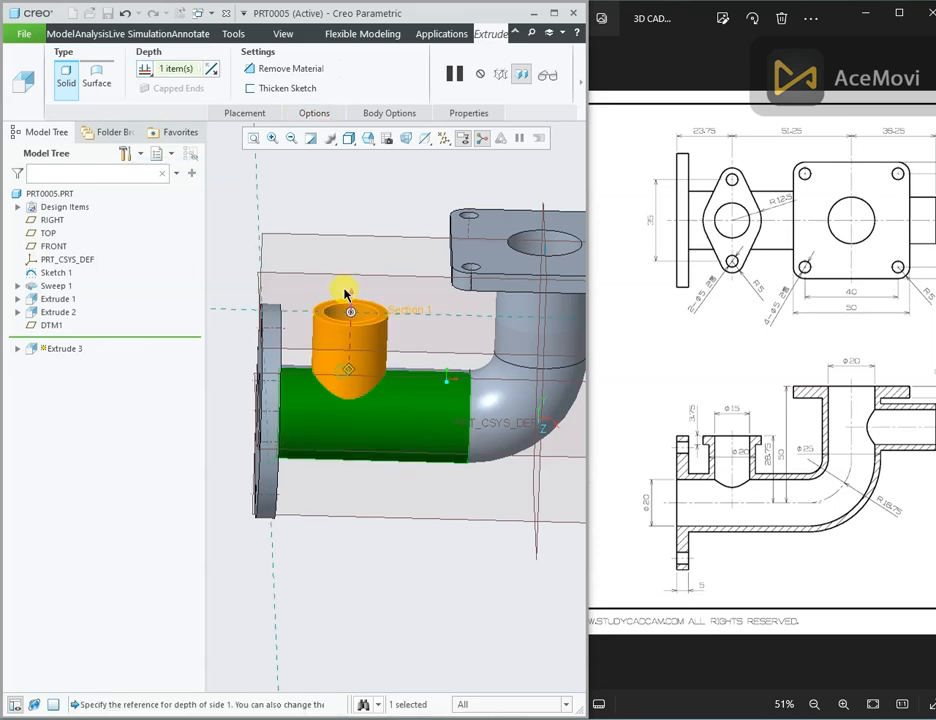
pyautogui.click(580, 84)
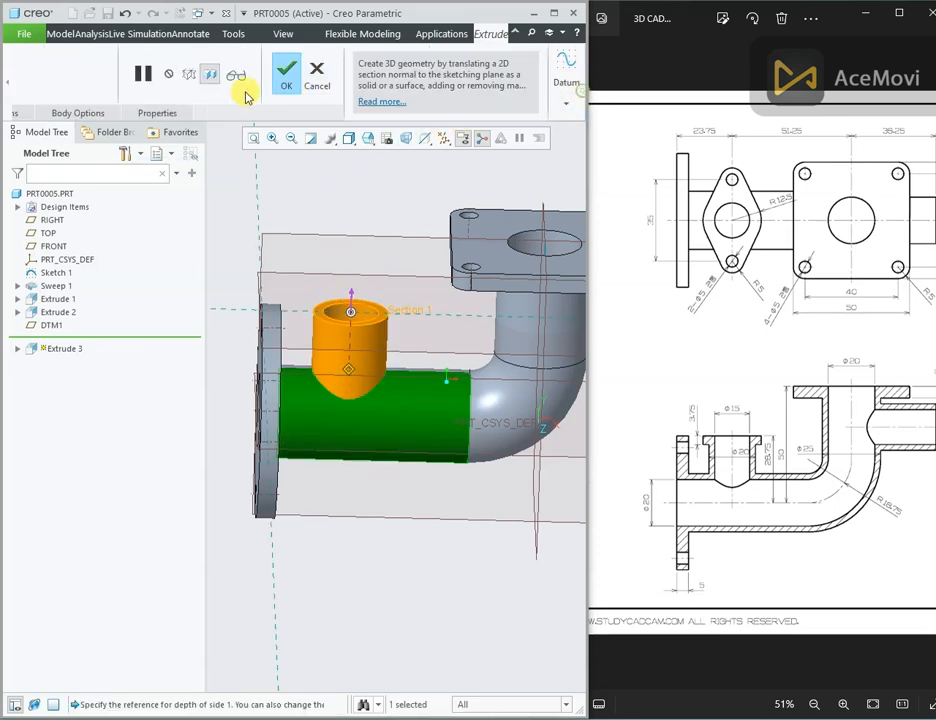
pyautogui.click(286, 76)
# Start an extrusion sketch on the annular top face of the new branch pipe.
pyautogui.click(338, 173)
pyautogui.moveTo(338, 176); pyautogui.dragTo(335, 193, button='middle')
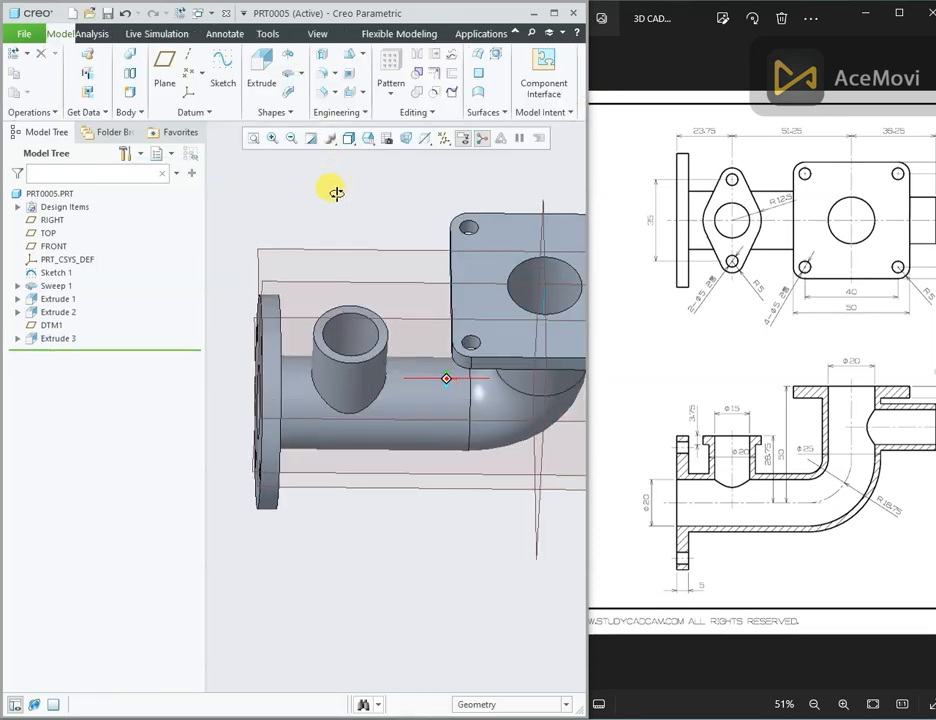
pyautogui.scroll(-1, 375, 255)
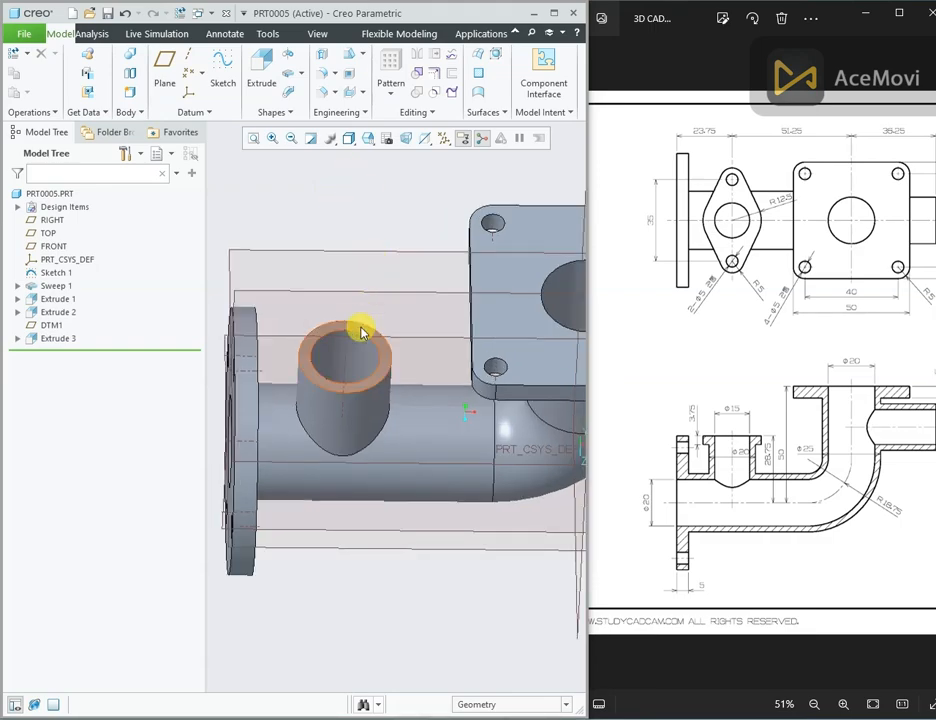
pyautogui.click(363, 330)
pyautogui.click(452, 252)
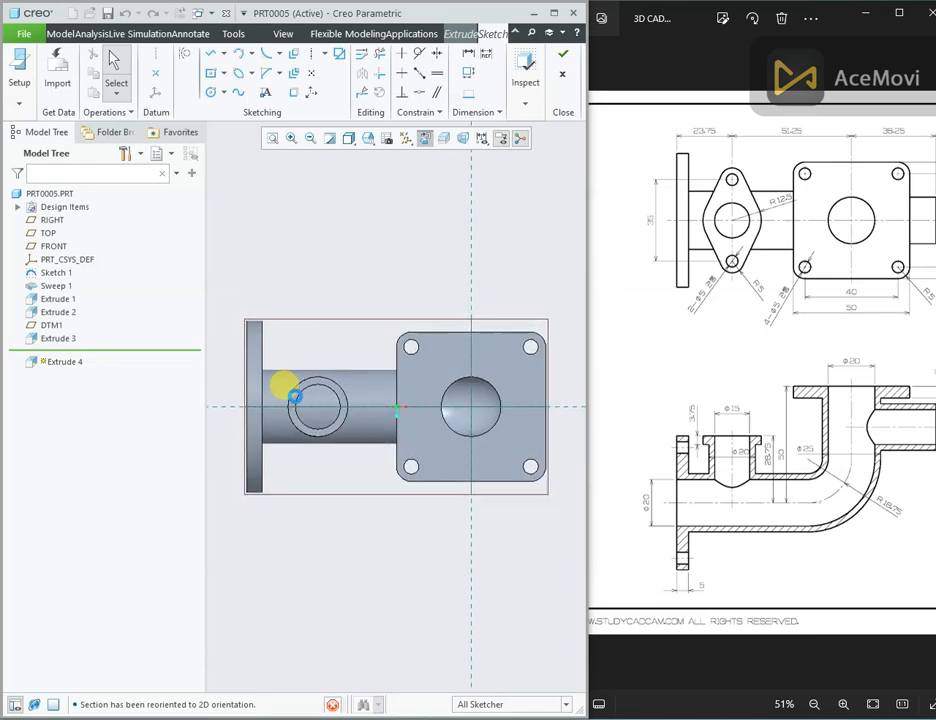
pyautogui.scroll(-4, 290, 383)
# Add the branch pipe's inner bore surface as a sketch reference.
pyautogui.rightClick(399, 293)
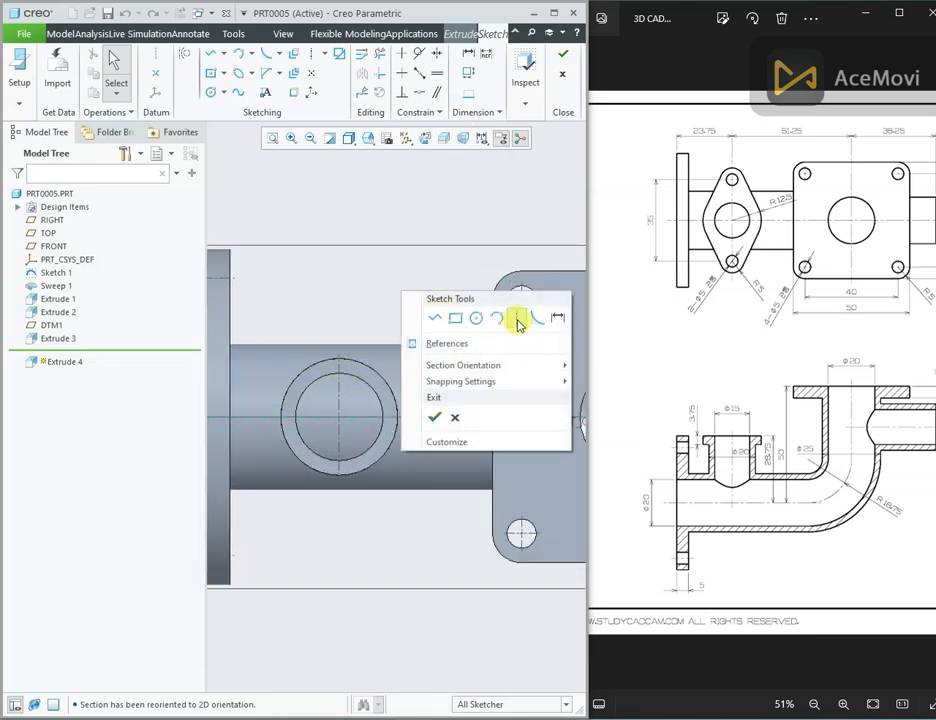
pyautogui.click(460, 345)
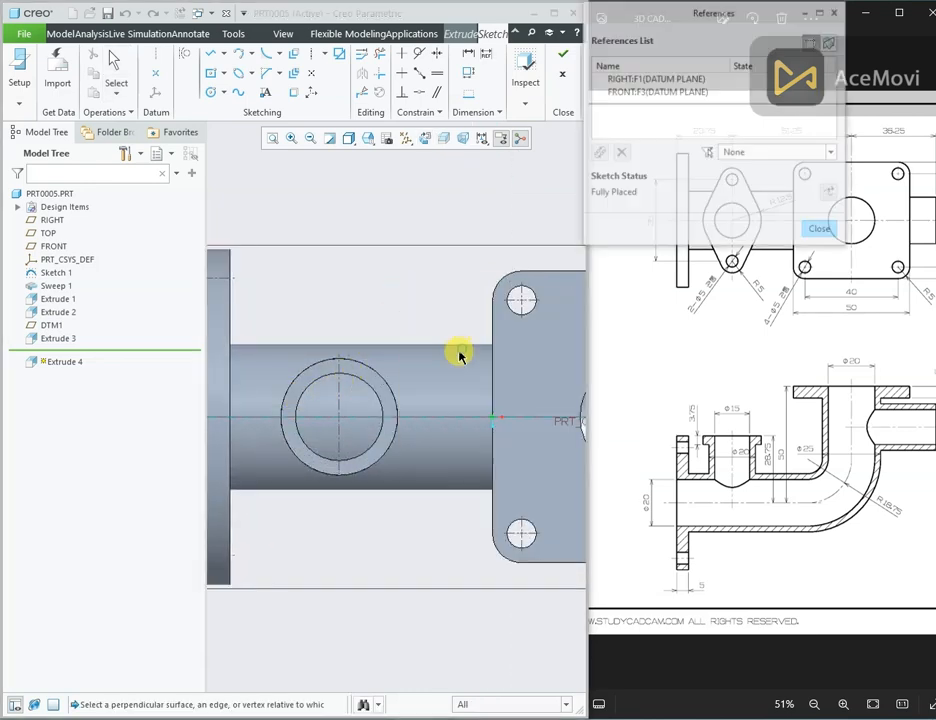
pyautogui.click(326, 387)
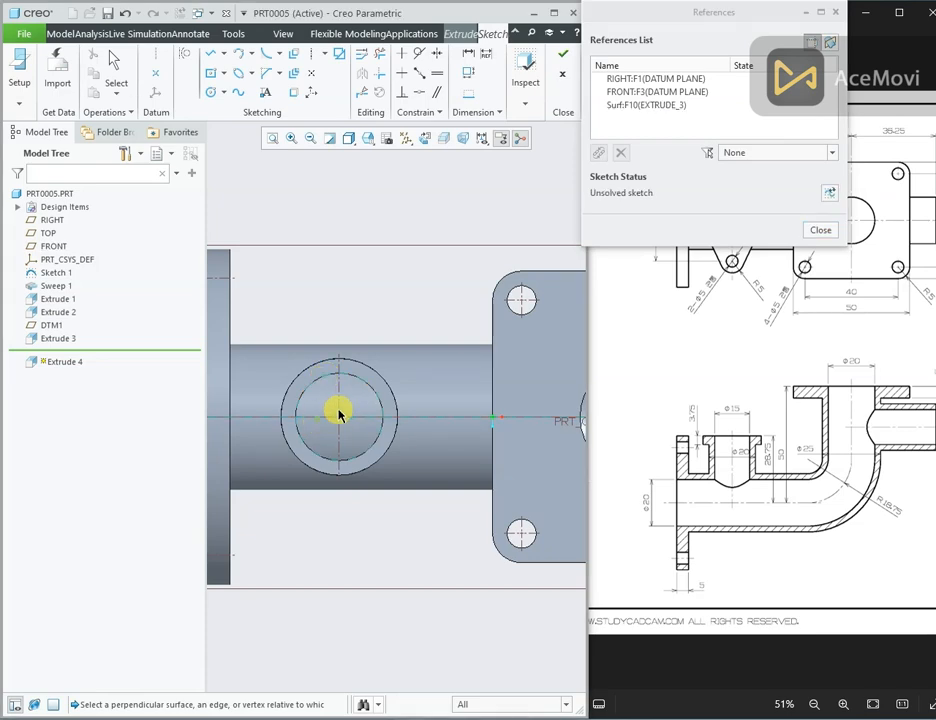
pyautogui.rightClick(388, 290)
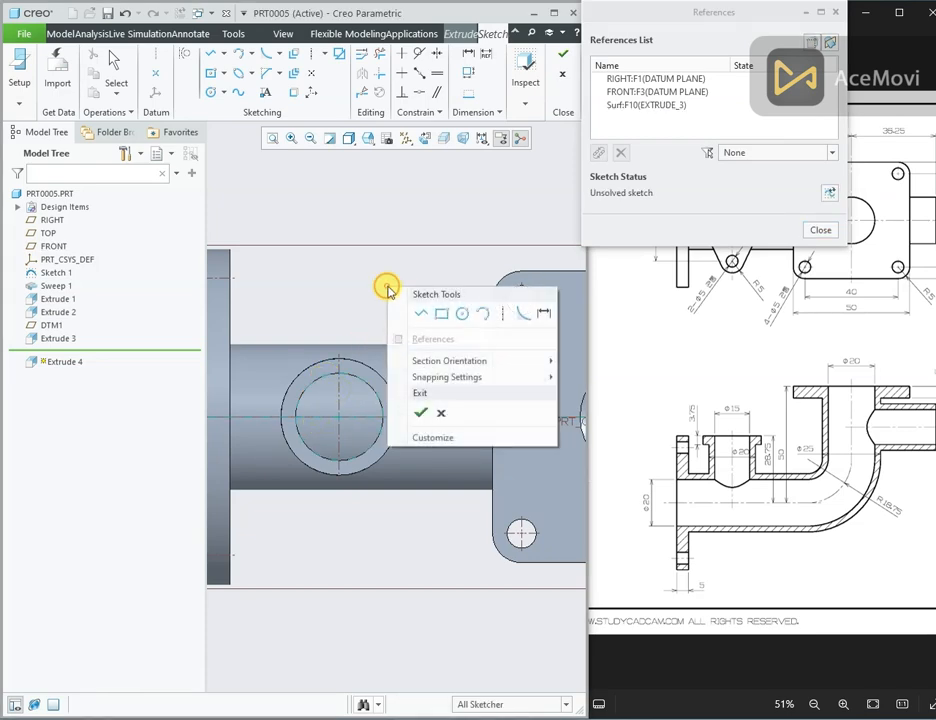
pyautogui.click(819, 231)
pyautogui.click(819, 231)
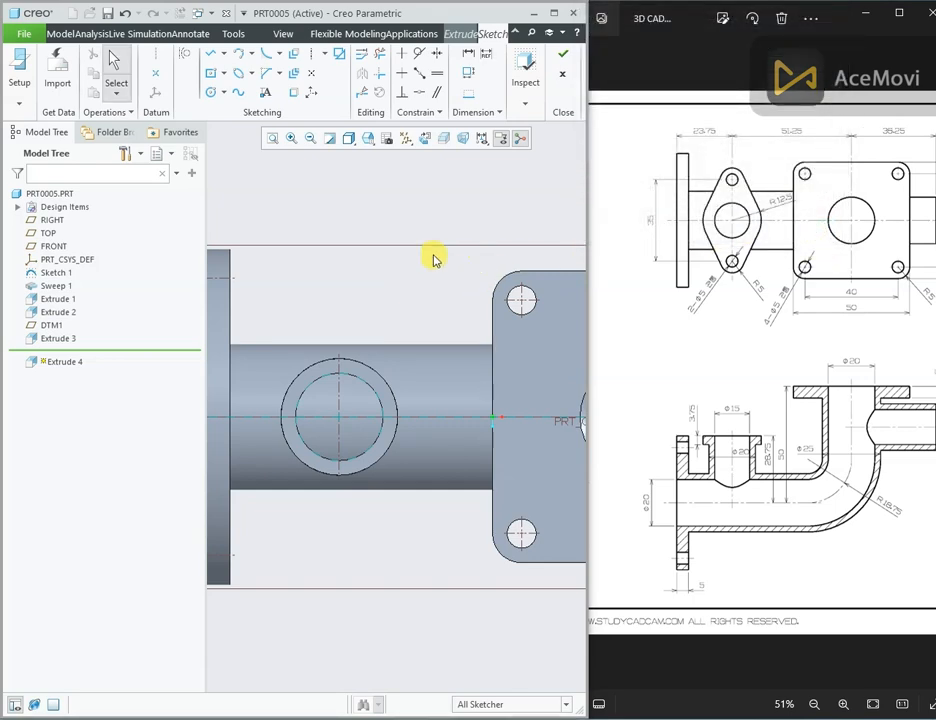
# Draw a vertical and a horizontal centerline through the centre of the branch bore.
pyautogui.rightClick(401, 248)
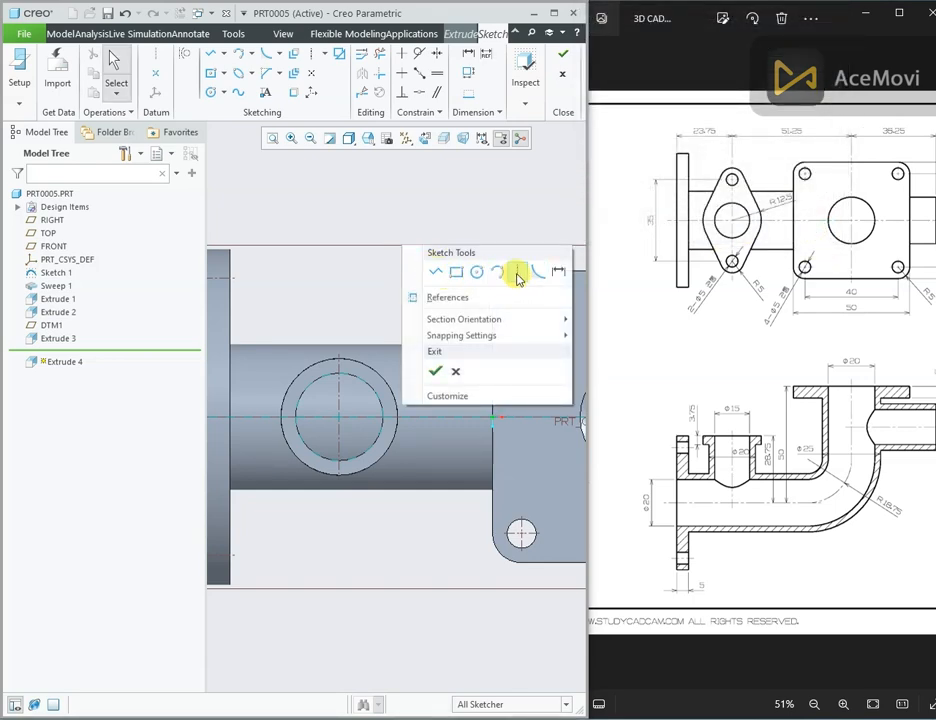
pyautogui.click(518, 279)
pyautogui.click(338, 416)
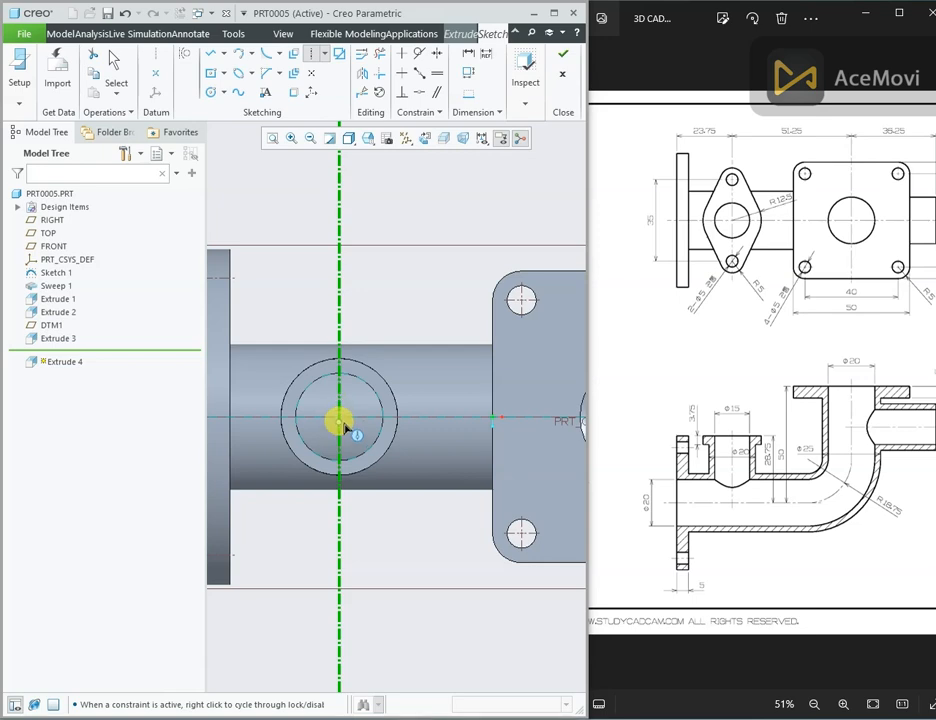
pyautogui.click(339, 421)
pyautogui.click(339, 417)
pyautogui.click(359, 418)
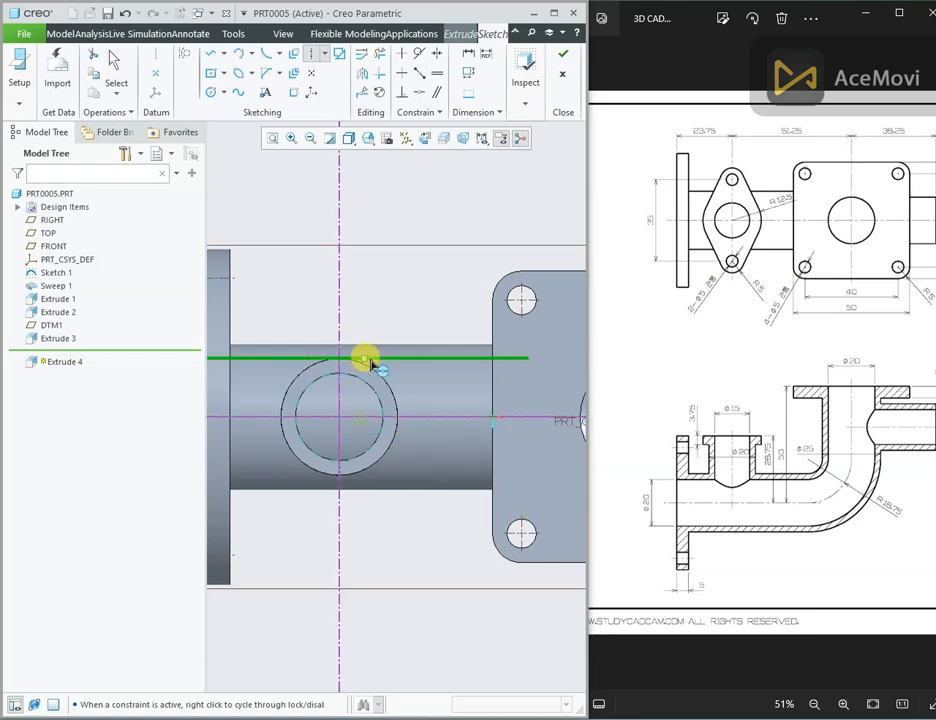
pyautogui.moveTo(370, 365); pyautogui.dragTo(356, 386, button='middle')
pyautogui.click(450, 288)
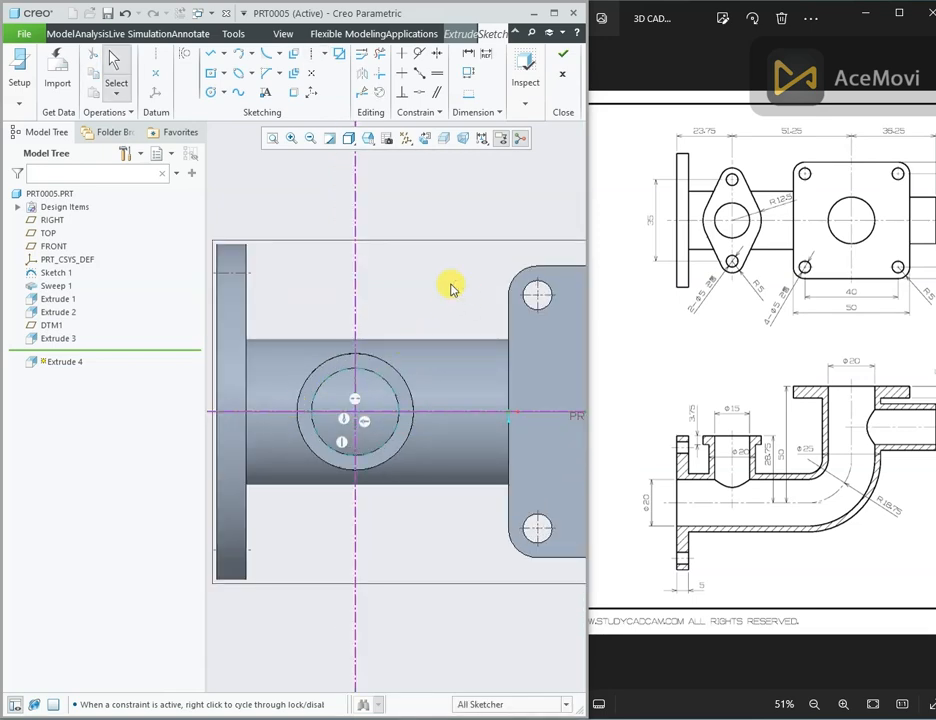
# Sketch a circle about 30 in diameter centred on the branch bore, outside the pipe's outer edge.
pyautogui.rightClick(450, 288)
pyautogui.click(485, 313)
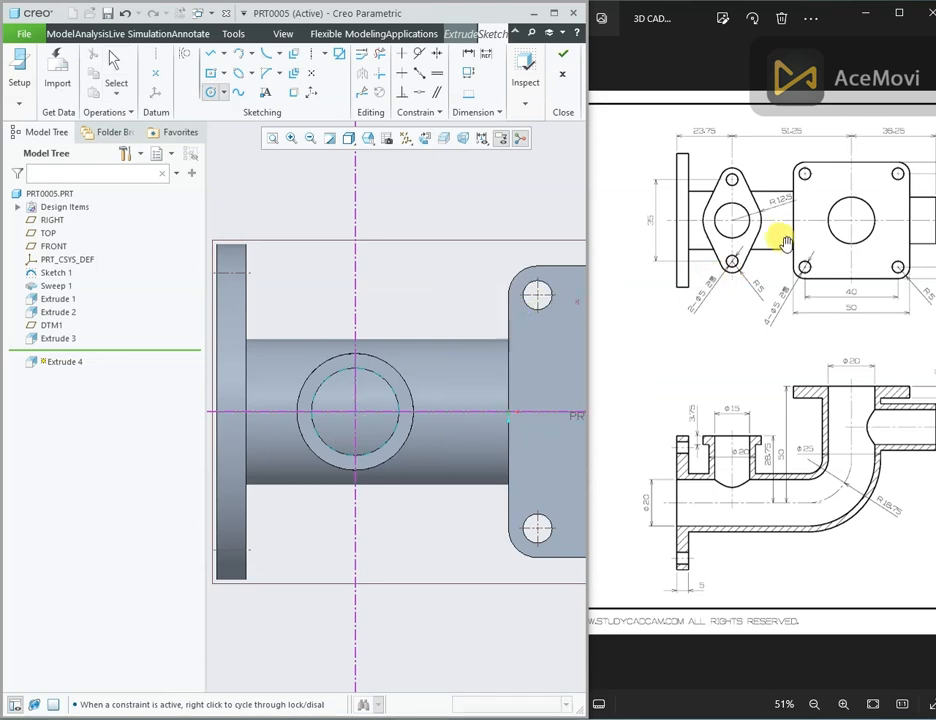
pyautogui.click(356, 412)
pyautogui.click(416, 348)
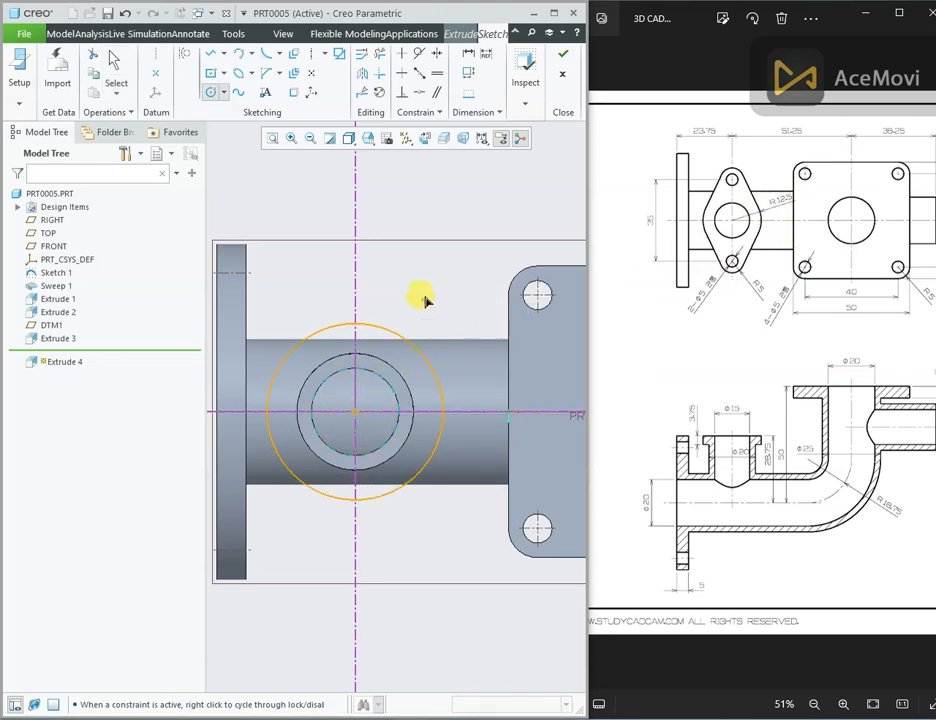
pyautogui.middleClick(433, 284)
# Convert the new circle's diameter dimension to a radius and set it to 12.5.
pyautogui.click(246, 330)
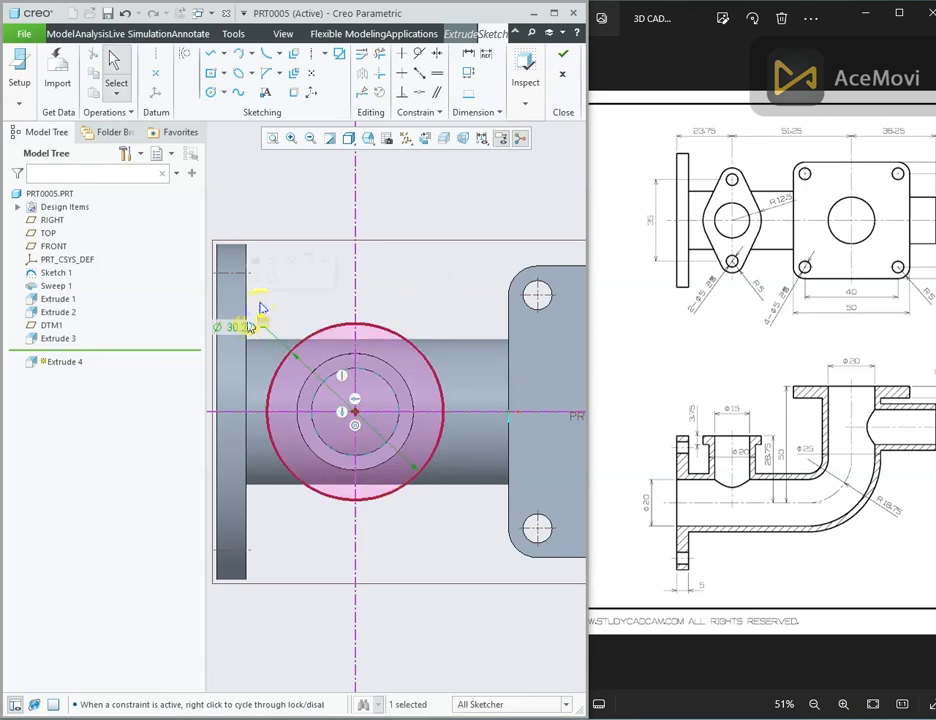
pyautogui.doubleClick(238, 326)
pyautogui.write('12.')
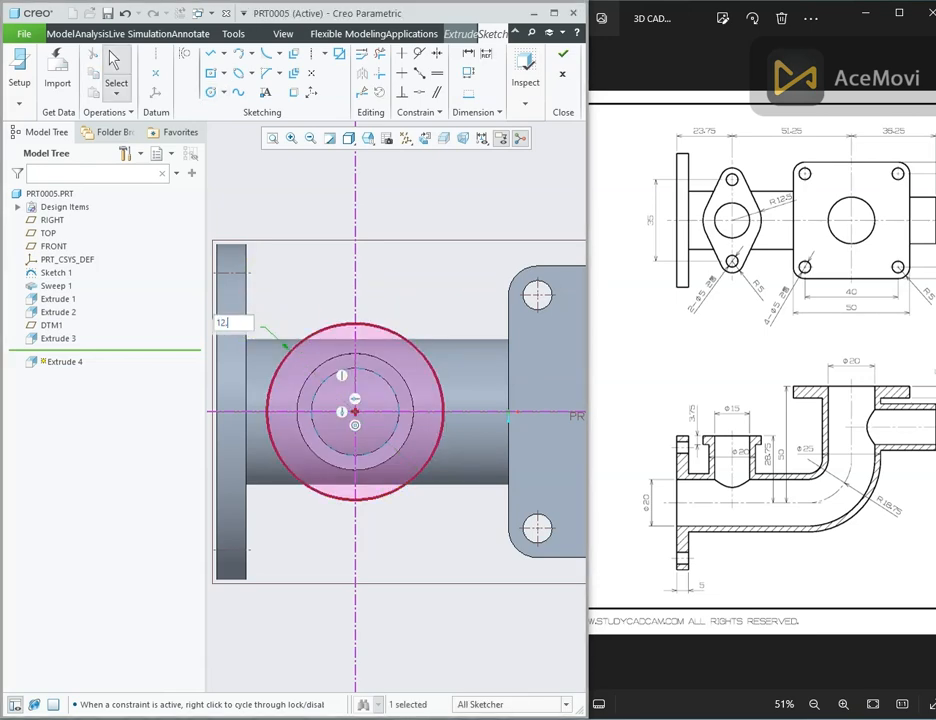
pyautogui.write('5')
pyautogui.press('Return')
pyautogui.rightClick(312, 277)
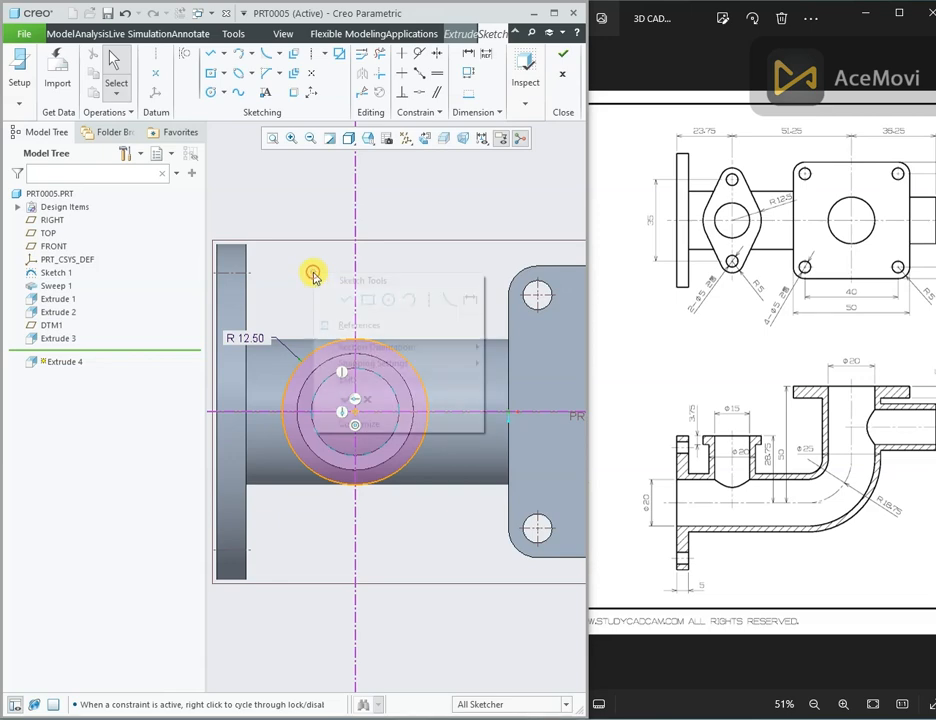
# Sketch a small circle centred on the vertical centerline above the R12.5 circle and set its dimension to radius 5.
pyautogui.click(388, 302)
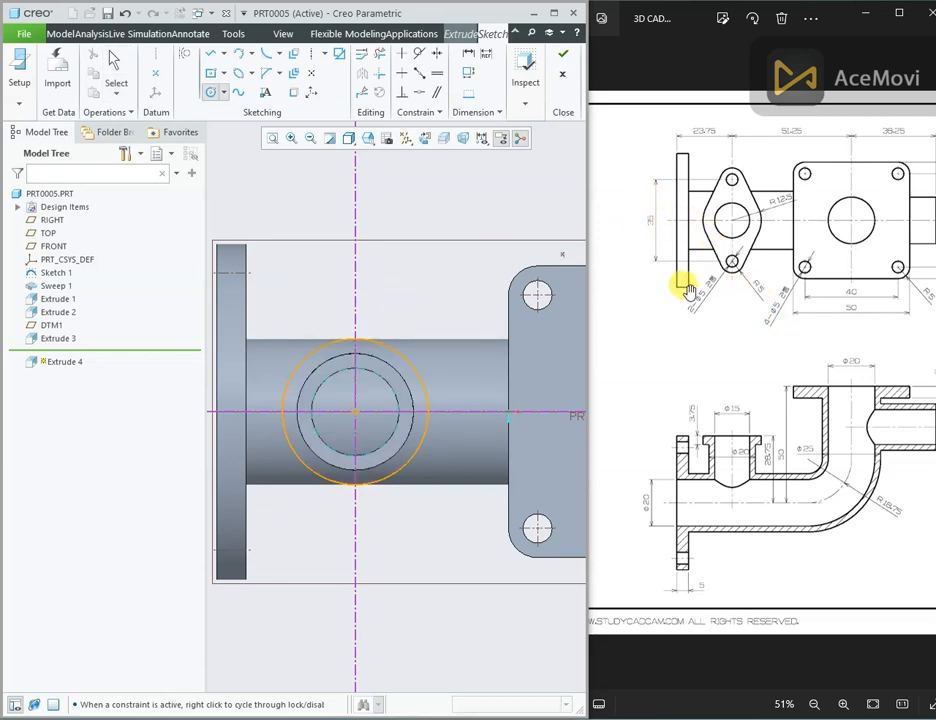
pyautogui.click(370, 312)
pyautogui.middleClick(409, 273)
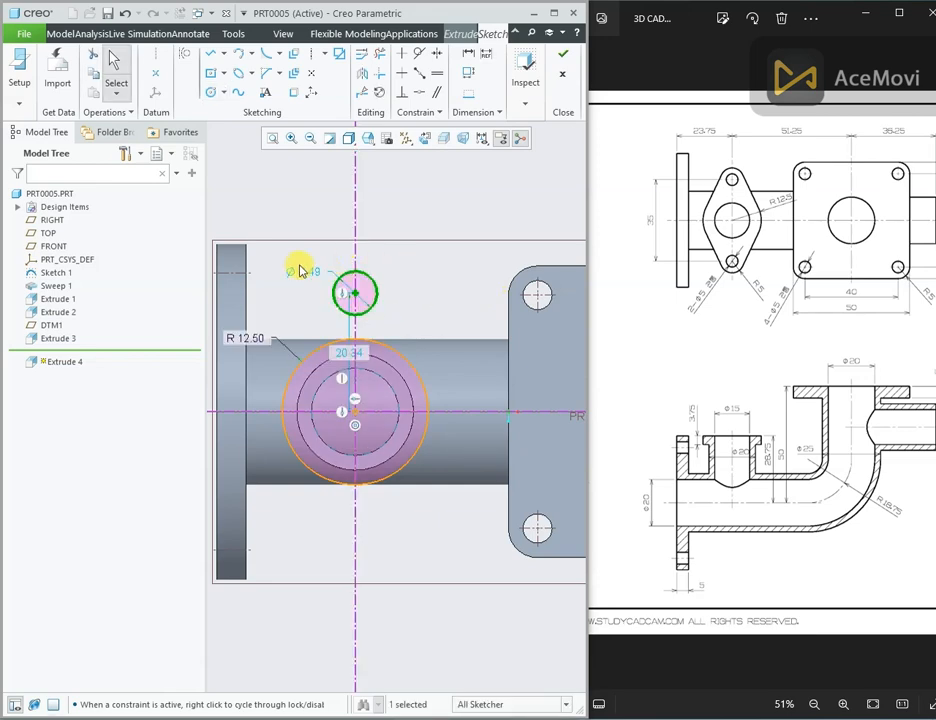
pyautogui.doubleClick(305, 272)
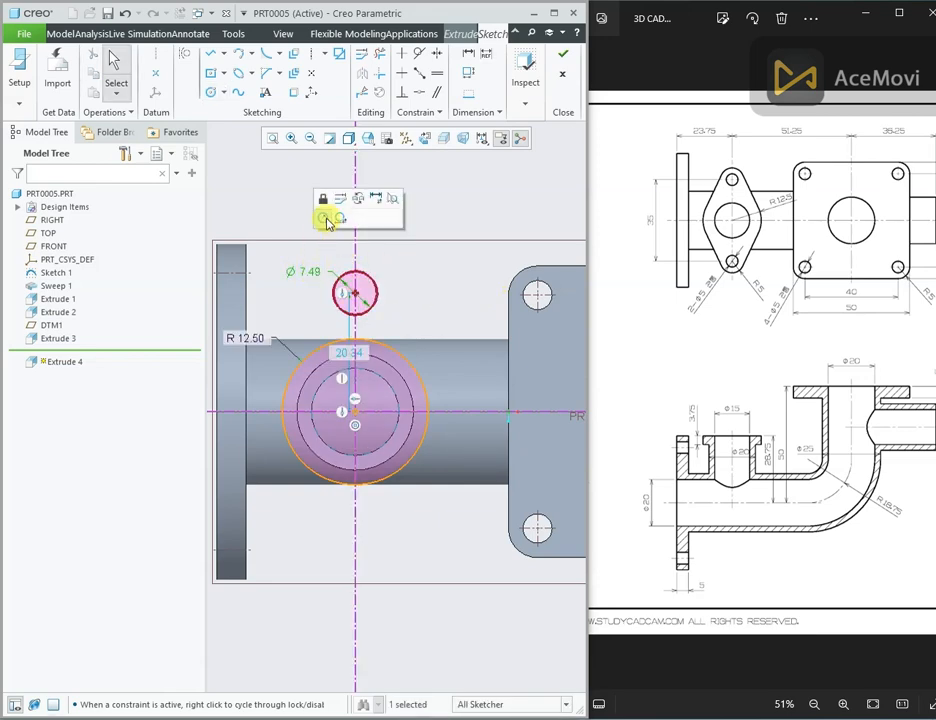
pyautogui.write('5')
pyautogui.press('Return')
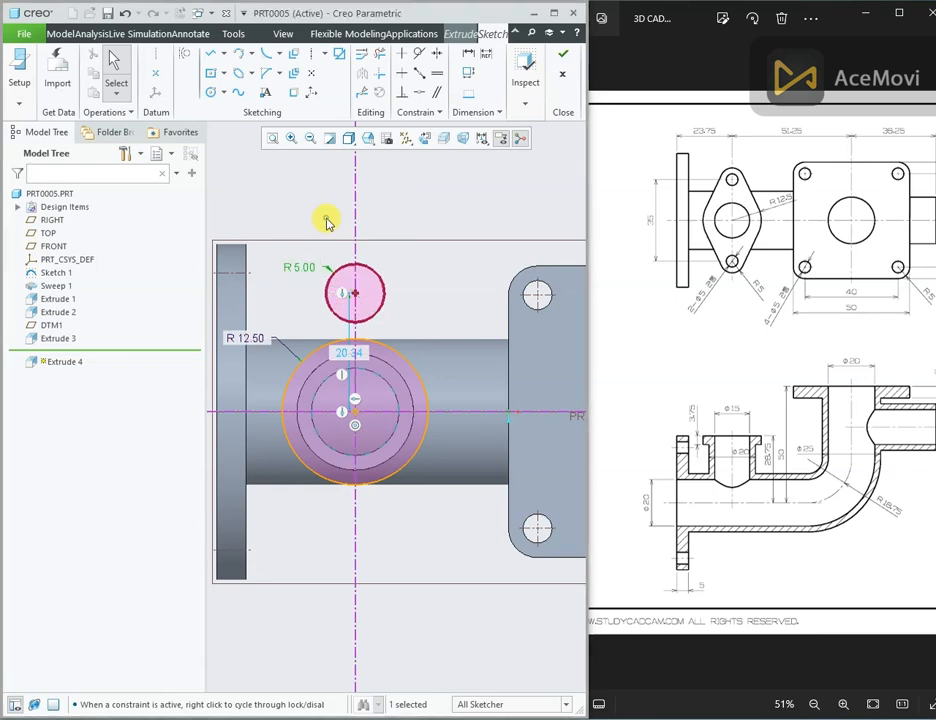
pyautogui.click(326, 222)
# Sketch a second circle of equal radius on the vertical centerline below the R12.5 circle.
pyautogui.rightClick(319, 210)
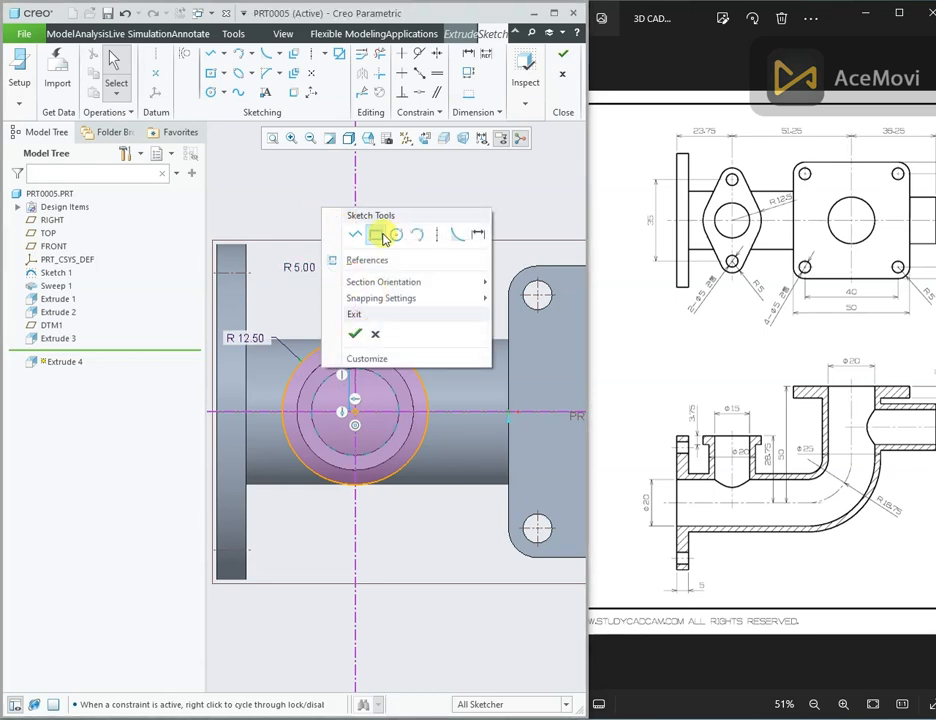
pyautogui.click(386, 235)
pyautogui.click(355, 535)
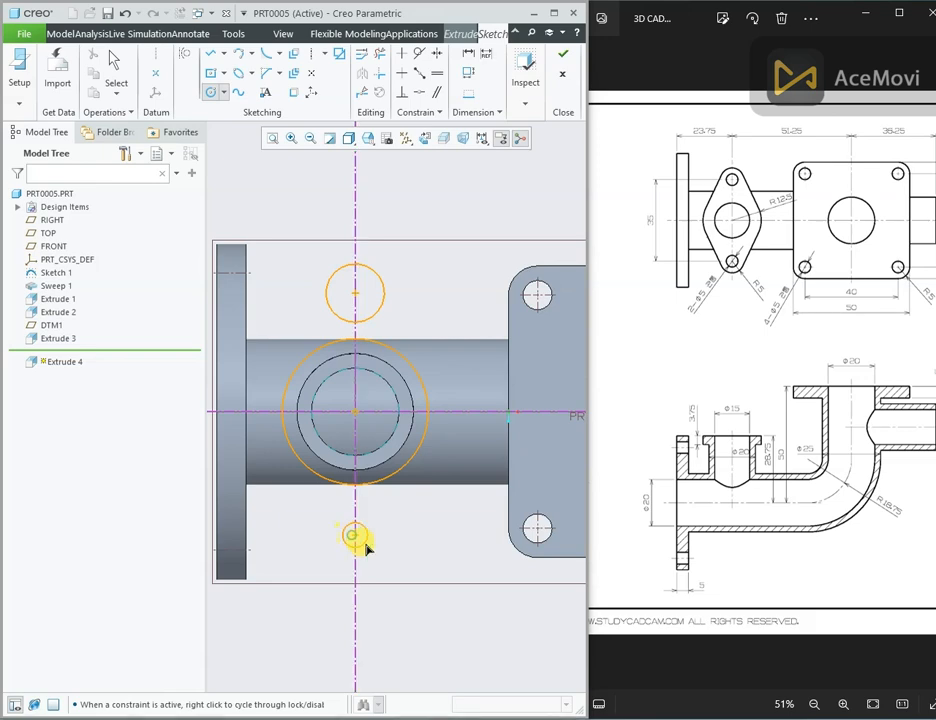
pyautogui.click(381, 540)
pyautogui.middleClick(393, 521)
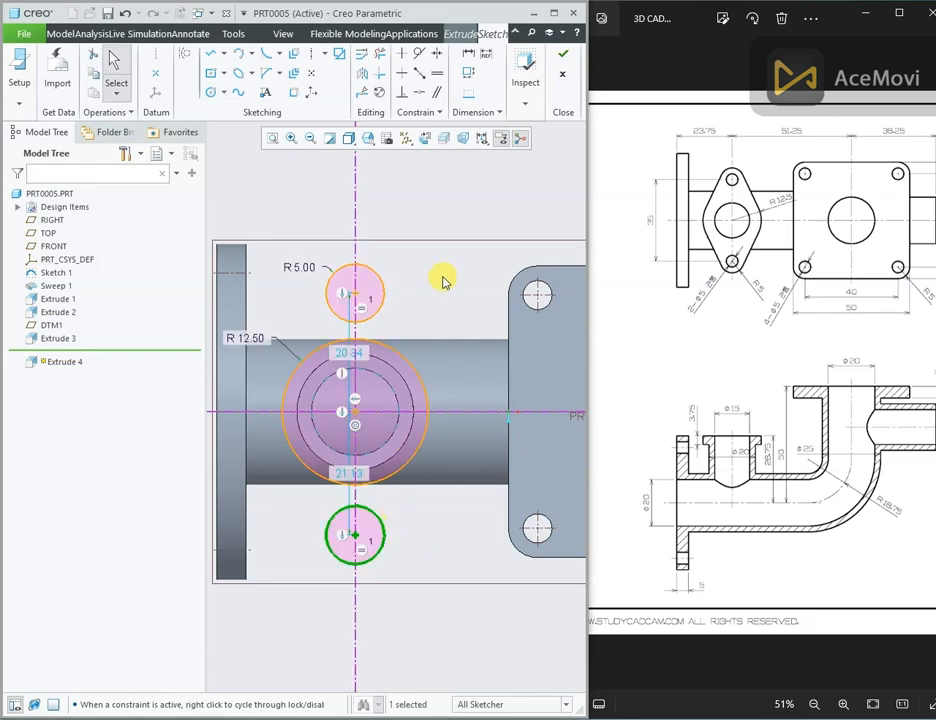
# Make the centres of the two small circles symmetric about the horizontal centerline.
pyautogui.click(438, 55)
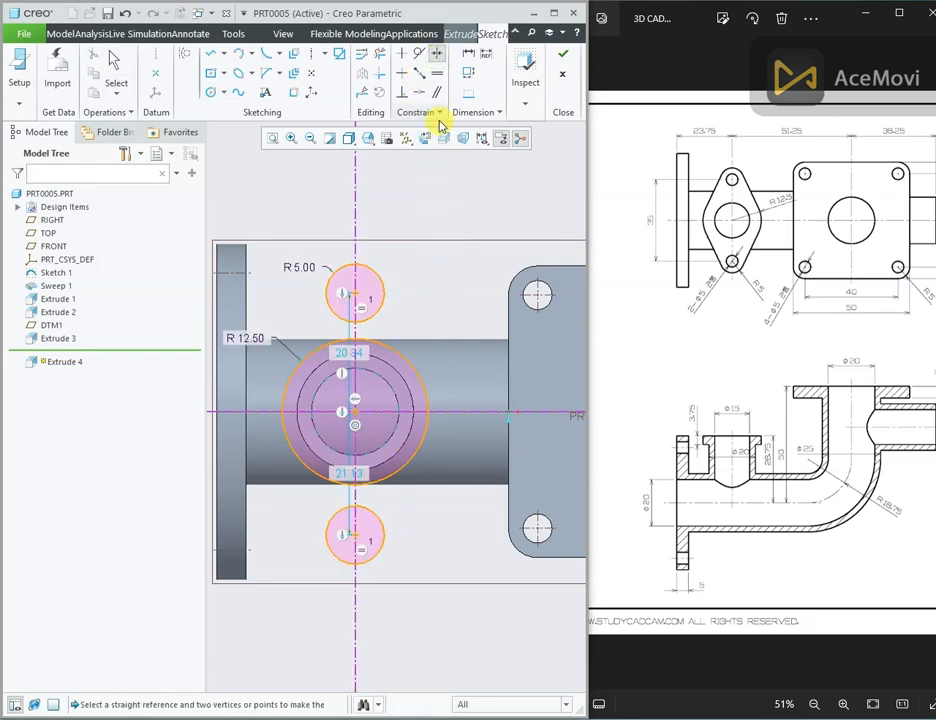
pyautogui.click(354, 296)
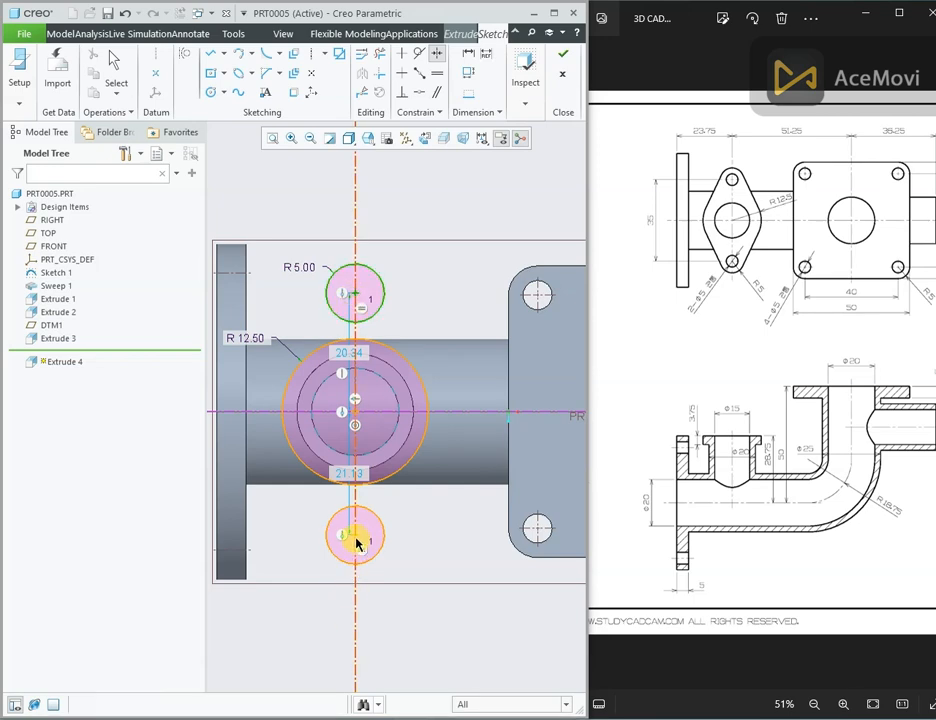
pyautogui.click(452, 411)
pyautogui.press('Escape')
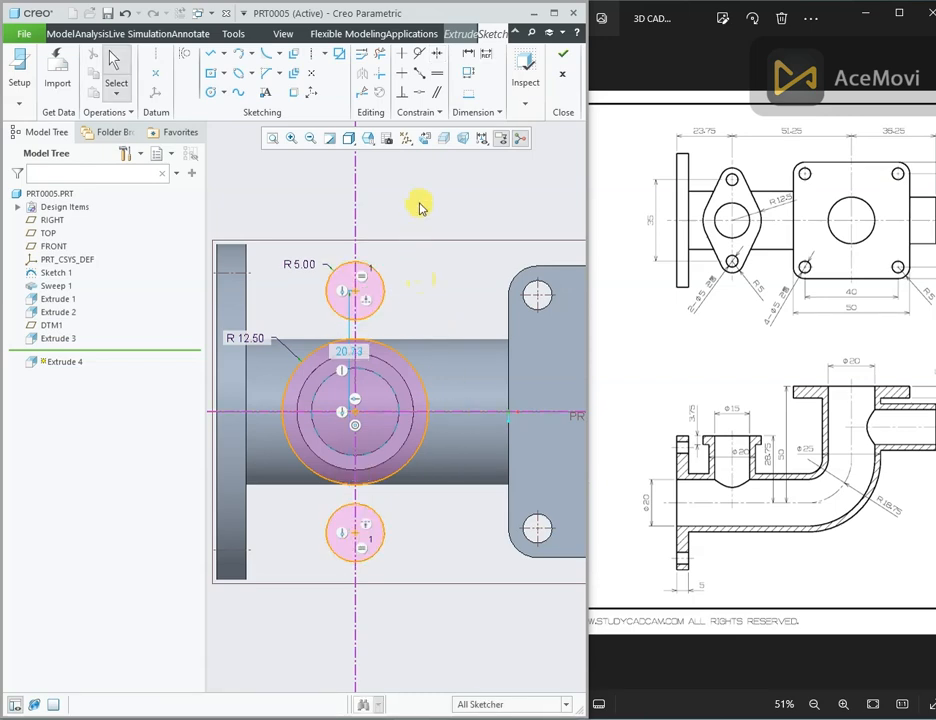
# Dimension the vertical distance between the two small circles' centres and set it to 35.
pyautogui.rightClick(424, 174)
pyautogui.click(579, 199)
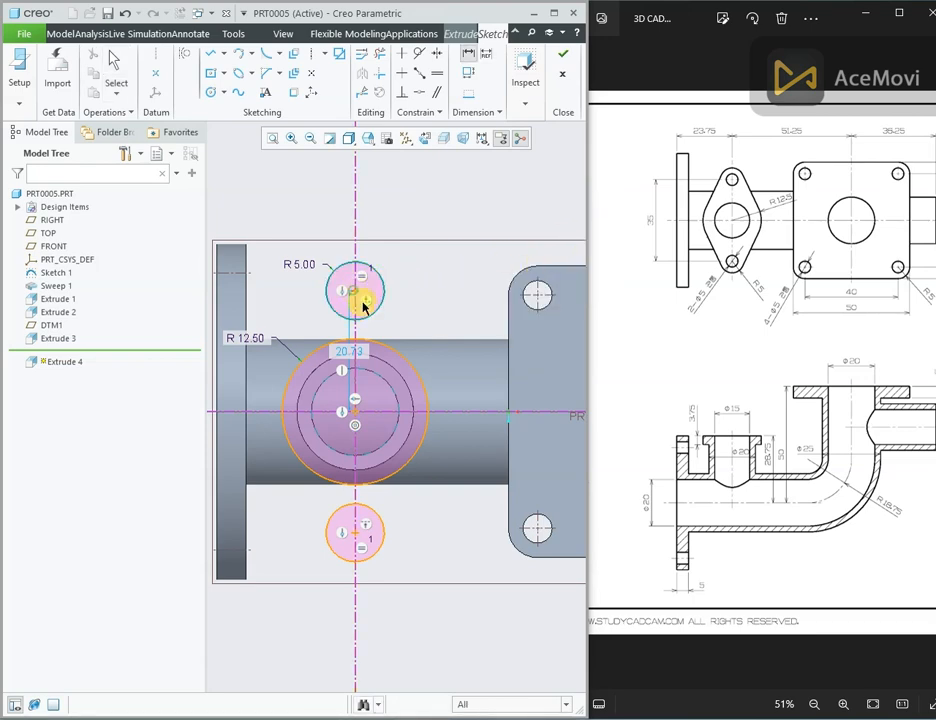
pyautogui.click(355, 537)
pyautogui.middleClick(457, 406)
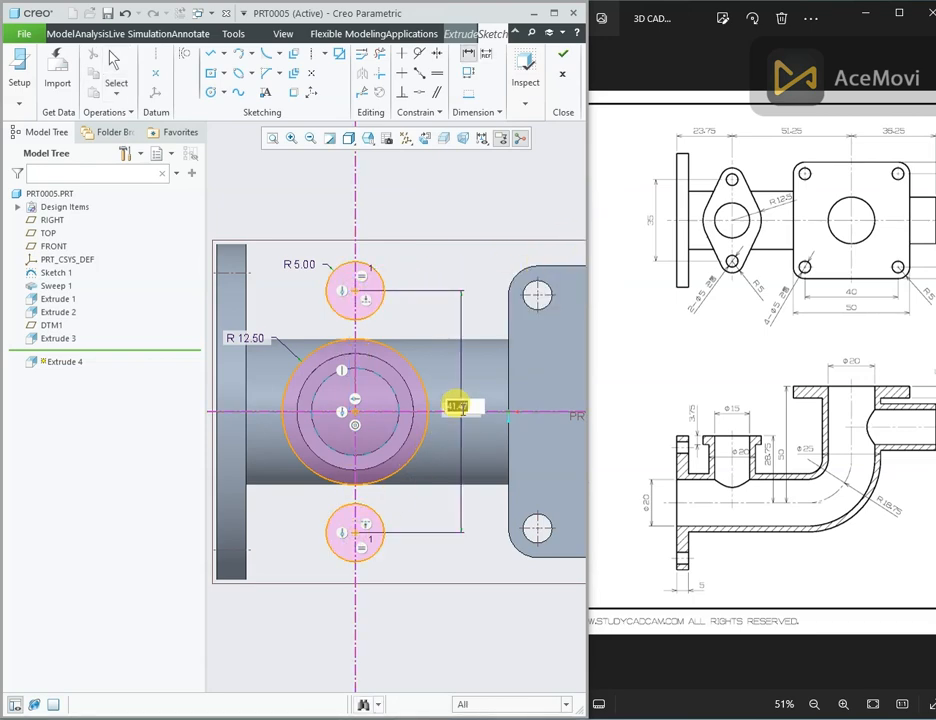
pyautogui.press('Return')
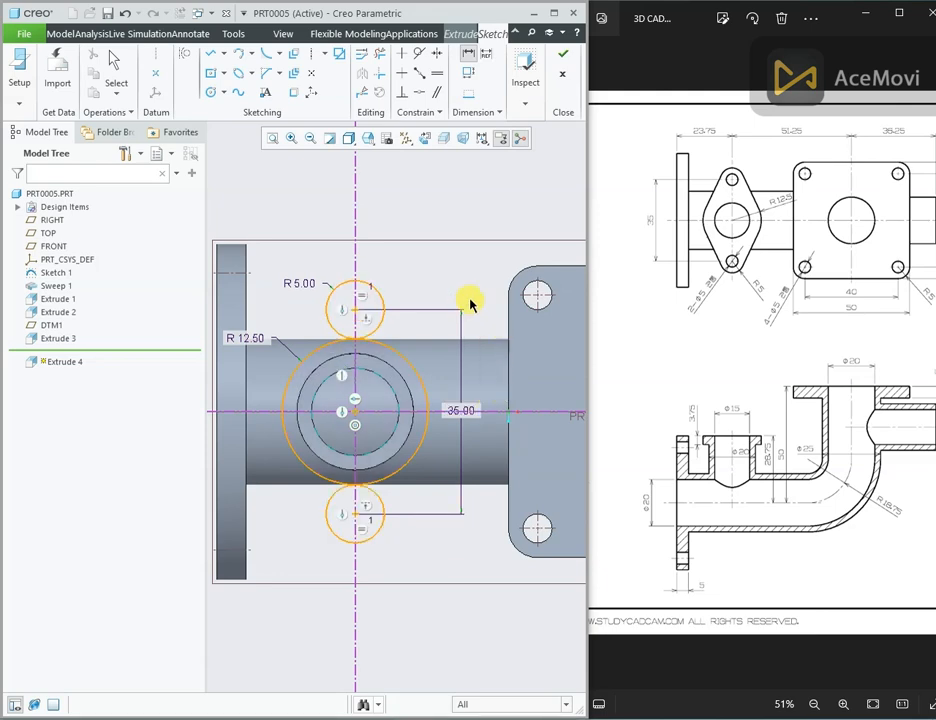
# Draw a straight line on each side from the upper small circle down to the R12.5 circle.
pyautogui.scroll(2, 310, 330)
pyautogui.rightClick(303, 300)
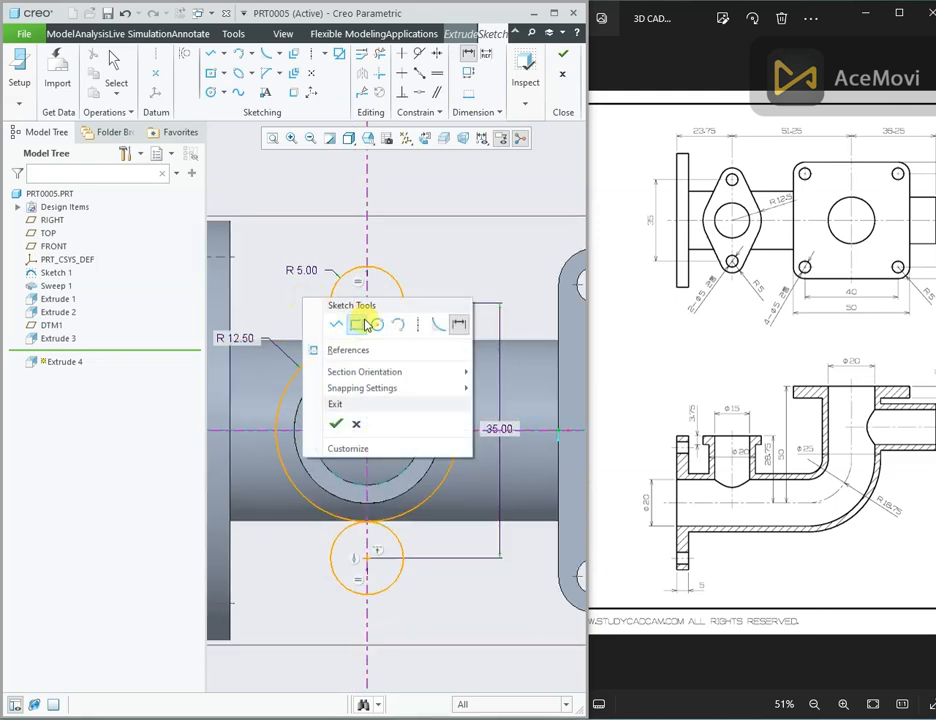
pyautogui.click(341, 325)
pyautogui.click(334, 280)
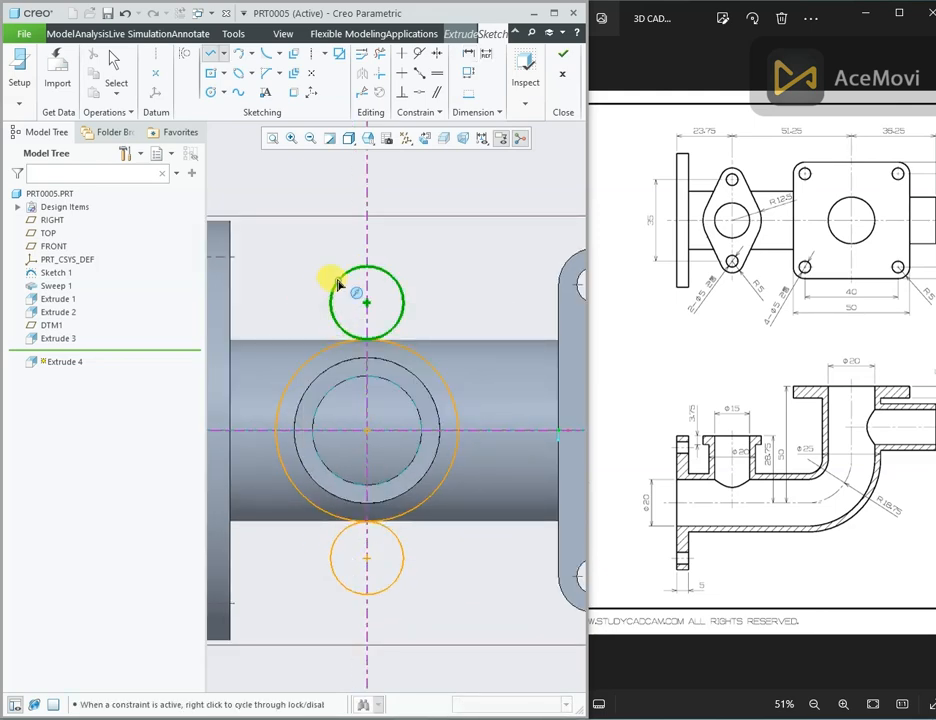
pyautogui.click(300, 371)
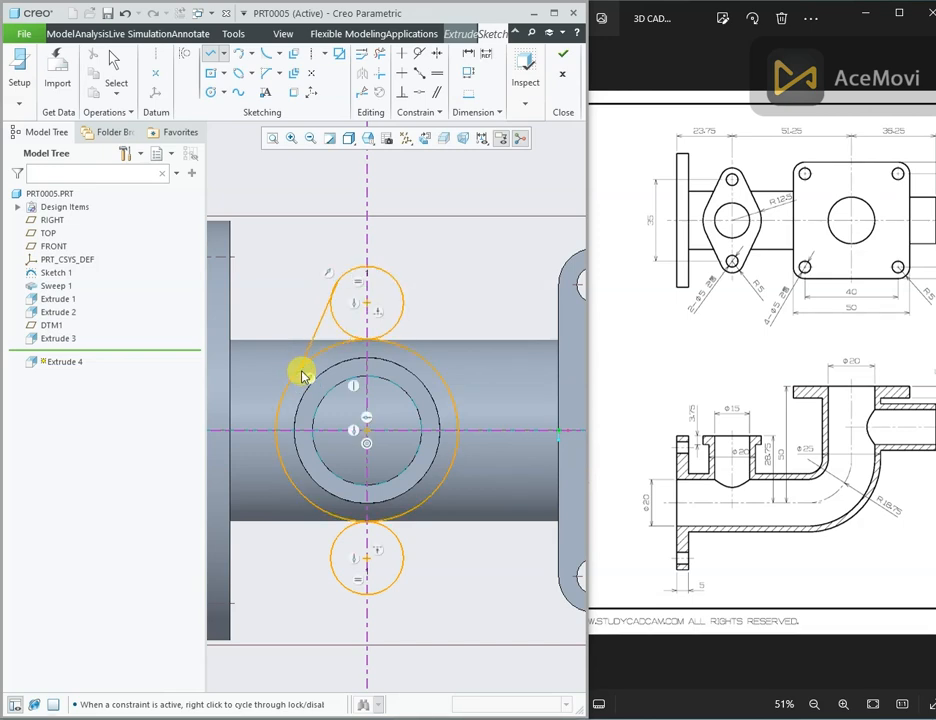
pyautogui.click(405, 290)
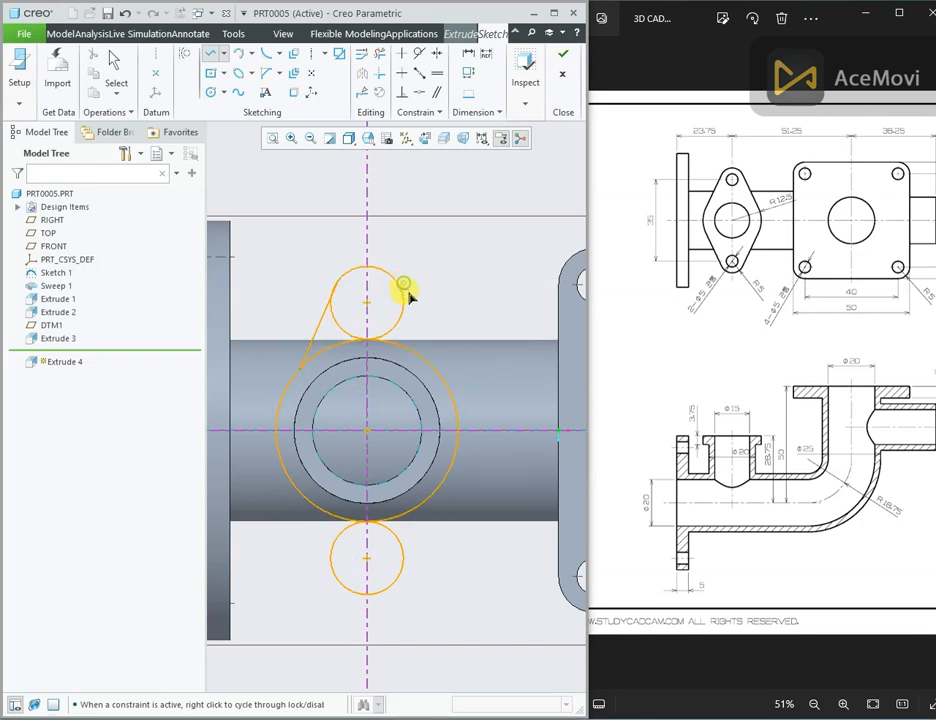
pyautogui.click(444, 395)
pyautogui.middleClick(458, 296)
# Apply tangent constraints between both upper side lines and the upper small circle.
pyautogui.scroll(3, 340, 295)
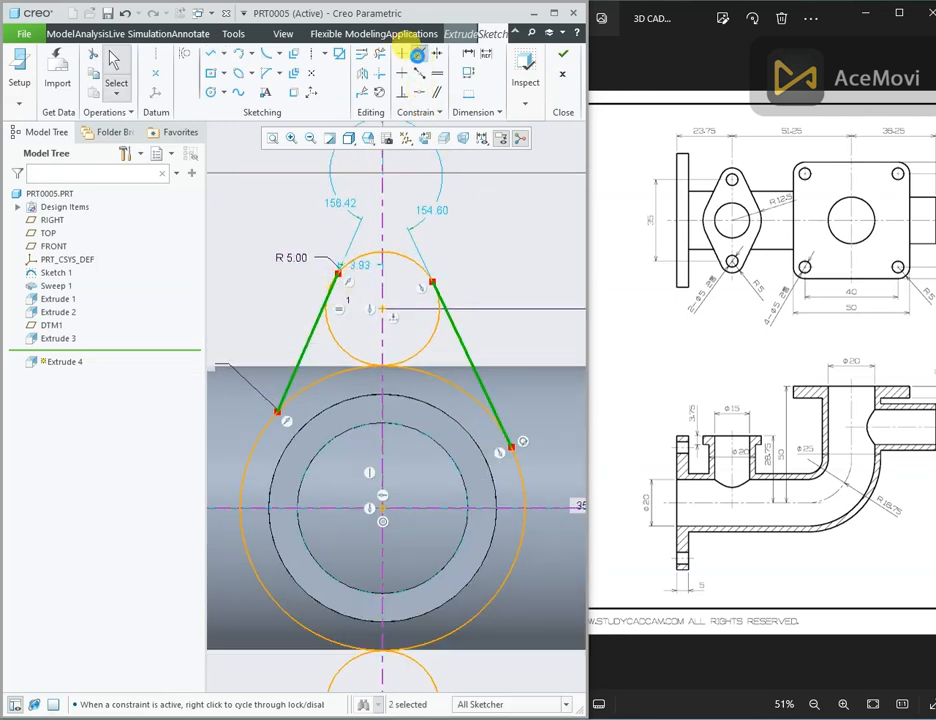
pyautogui.click(418, 54)
pyautogui.click(458, 330)
pyautogui.click(435, 331)
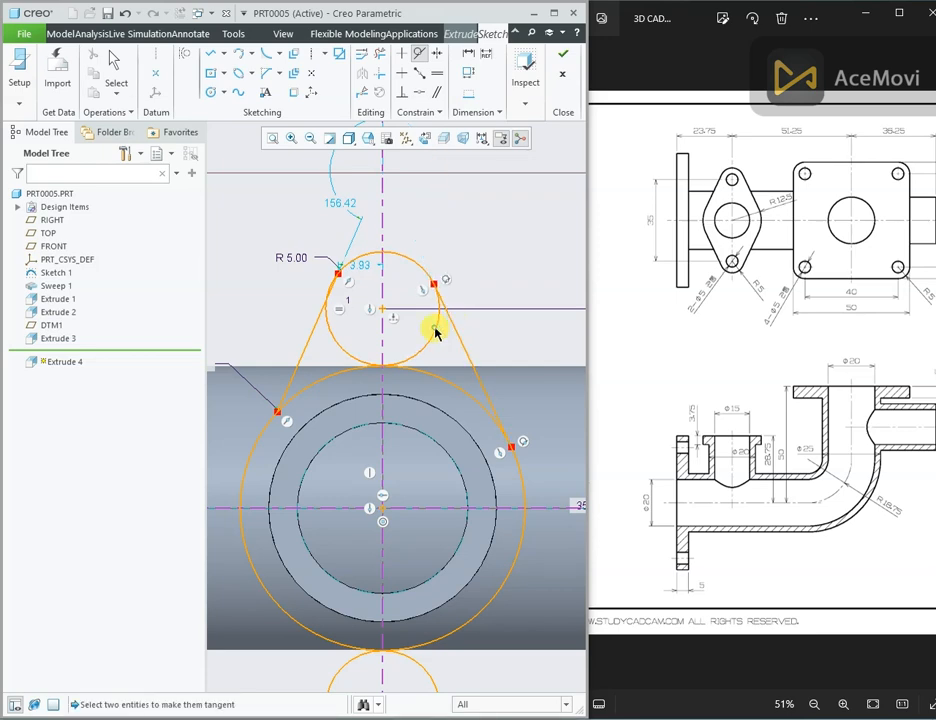
pyautogui.click(312, 337)
pyautogui.click(333, 341)
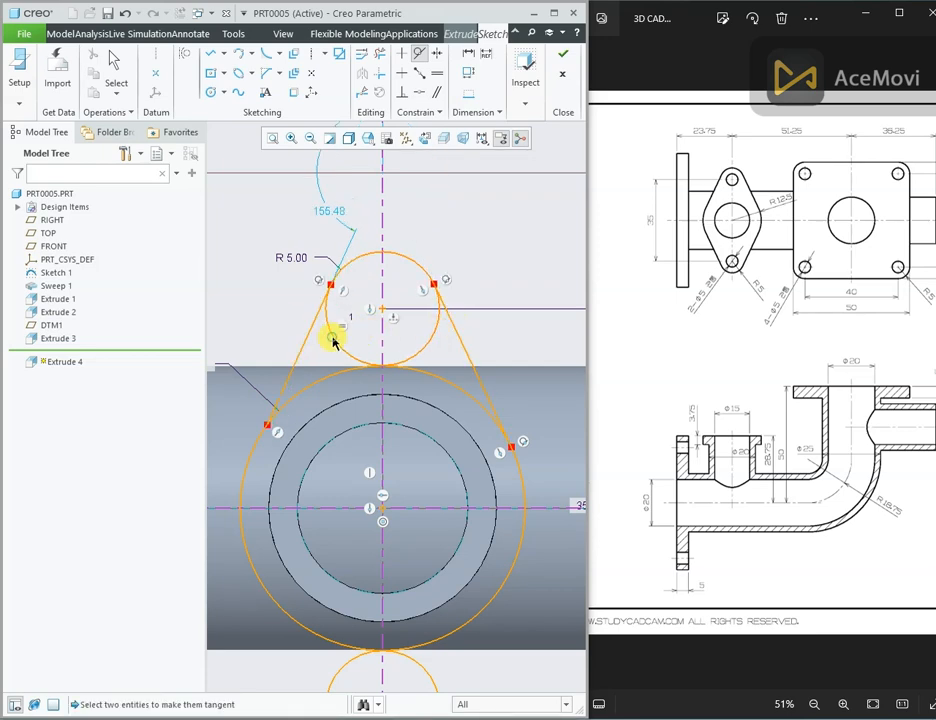
# Apply tangent constraints between the upper side lines and the R12.5 circle.
pyautogui.click(295, 385)
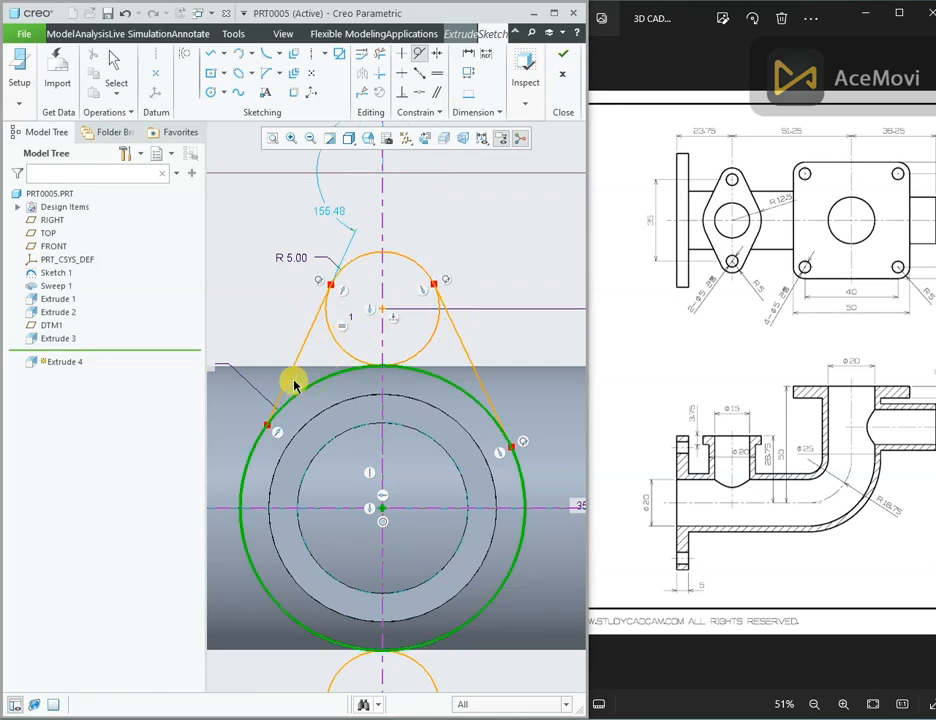
pyautogui.click(289, 384)
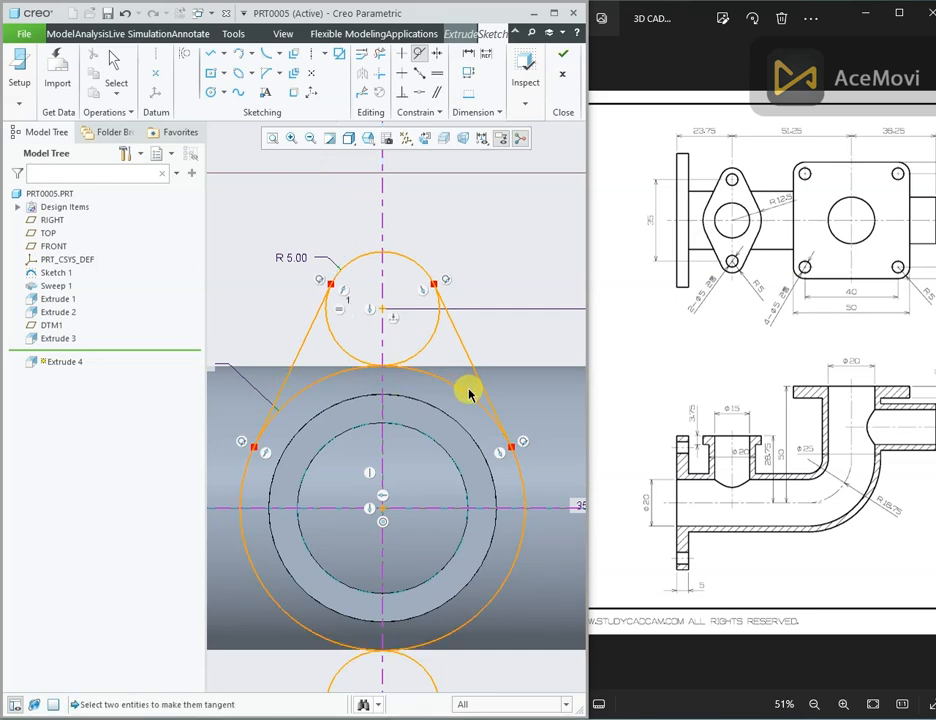
pyautogui.click(470, 391)
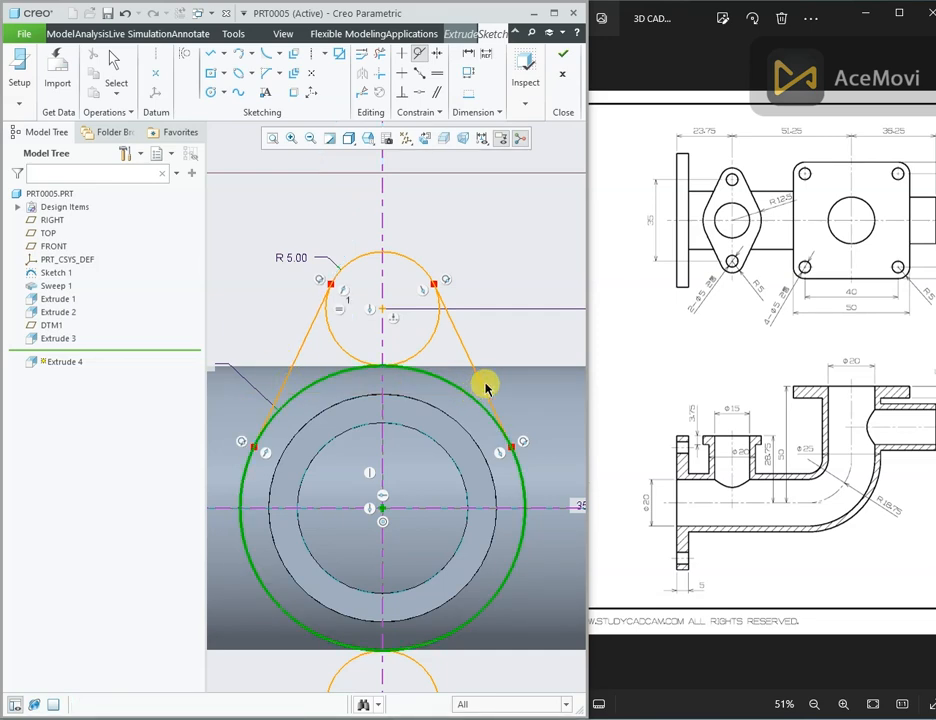
pyautogui.click(481, 386)
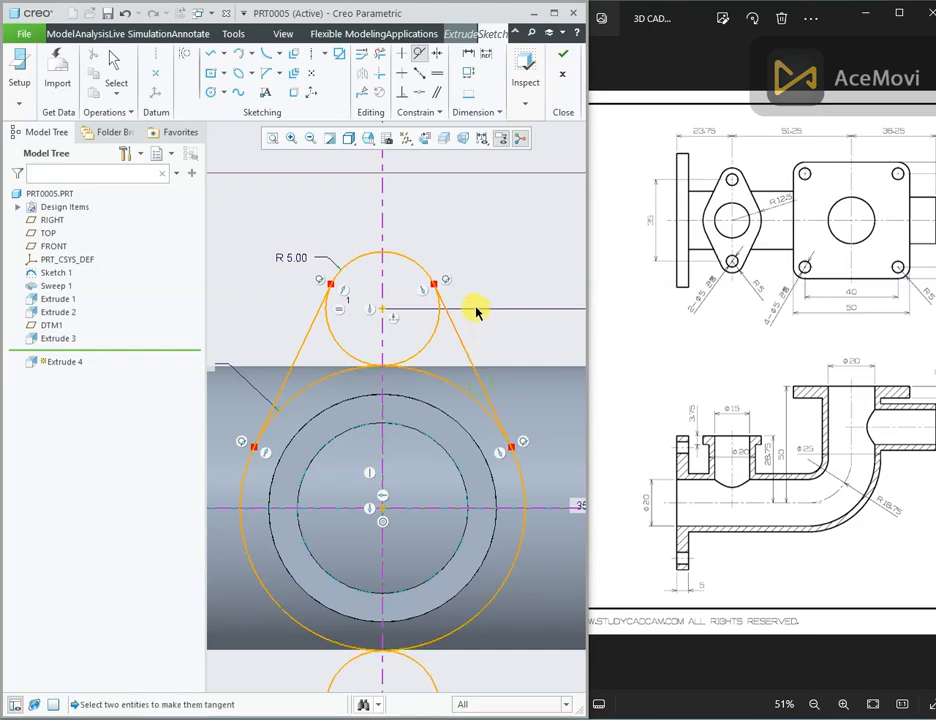
pyautogui.scroll(-2, 476, 320)
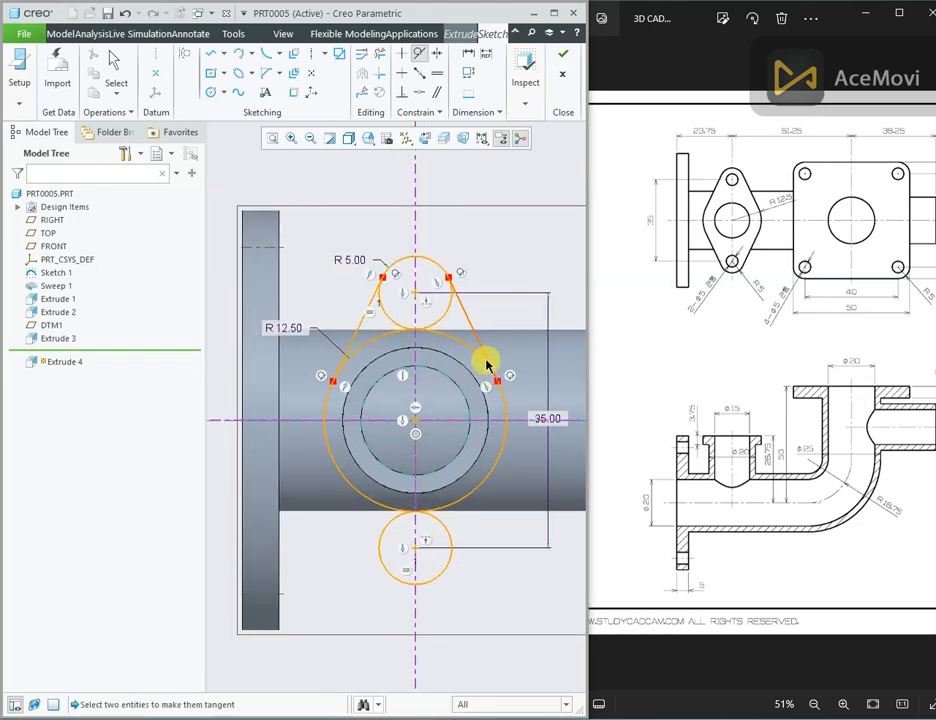
pyautogui.click(485, 356)
pyautogui.click(482, 352)
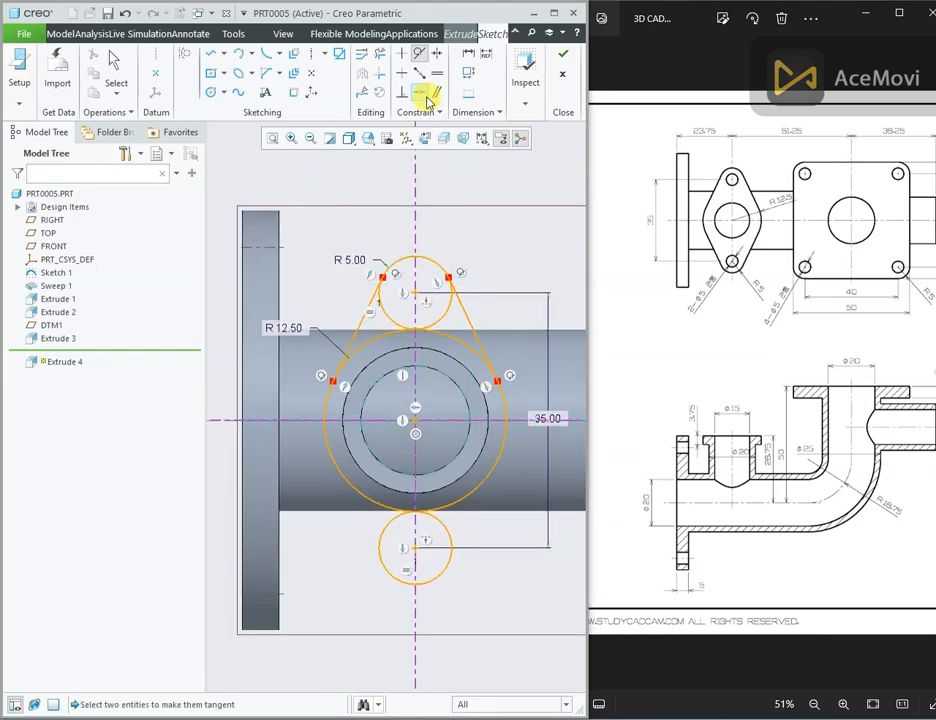
# Draw a straight line on each side from the lower small circle up to the R12.5 circle, tangent to the R12.5 circle.
pyautogui.scroll(3, 449, 537)
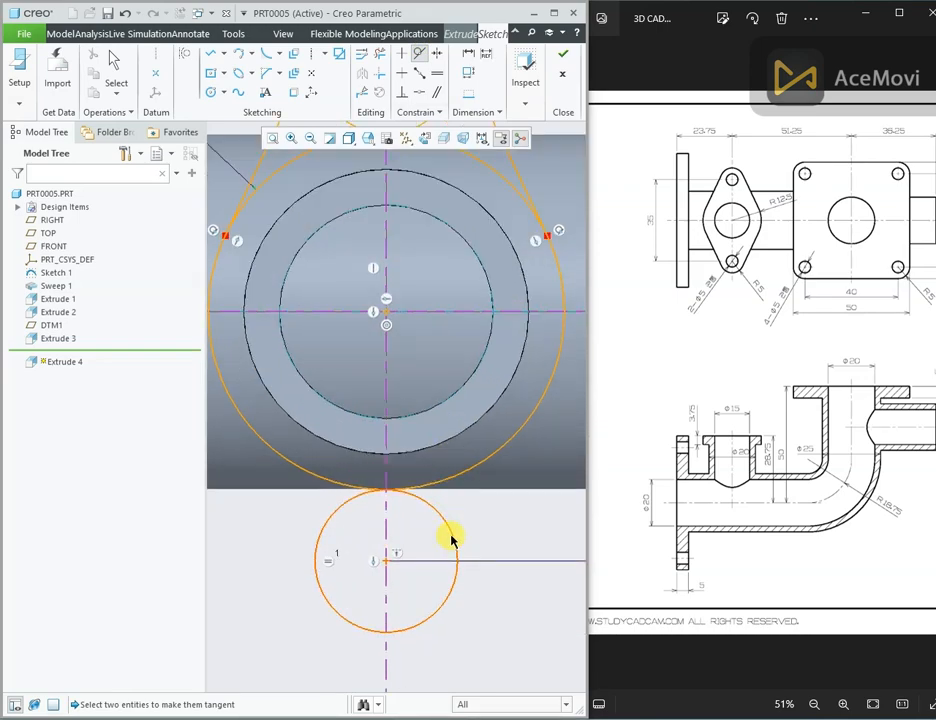
pyautogui.scroll(-1, 449, 539)
pyautogui.rightClick(276, 560)
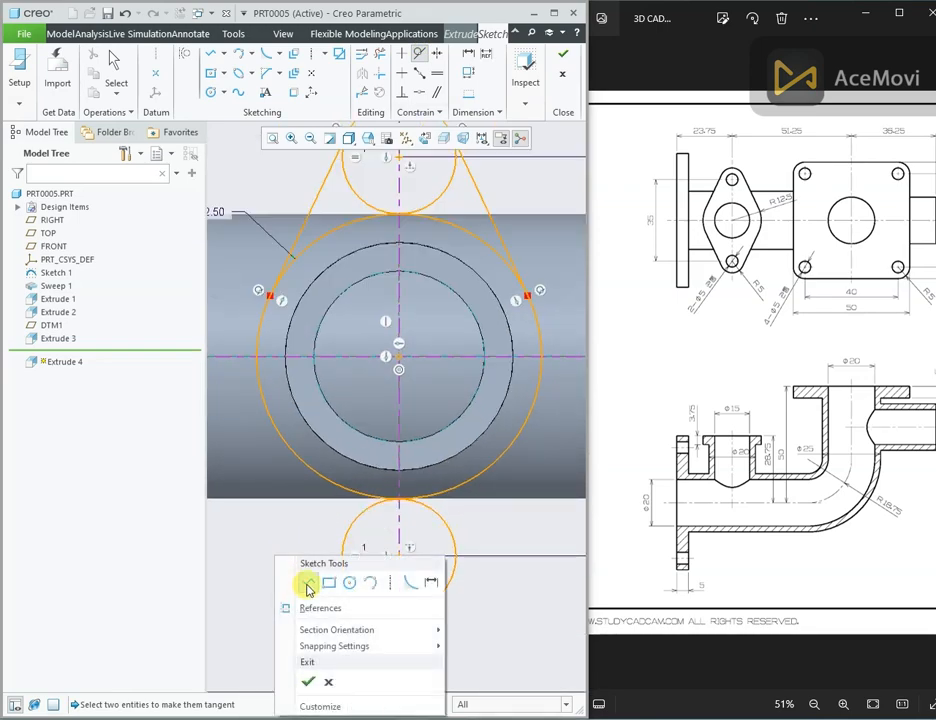
pyautogui.click(350, 587)
pyautogui.click(398, 555)
pyautogui.click(342, 560)
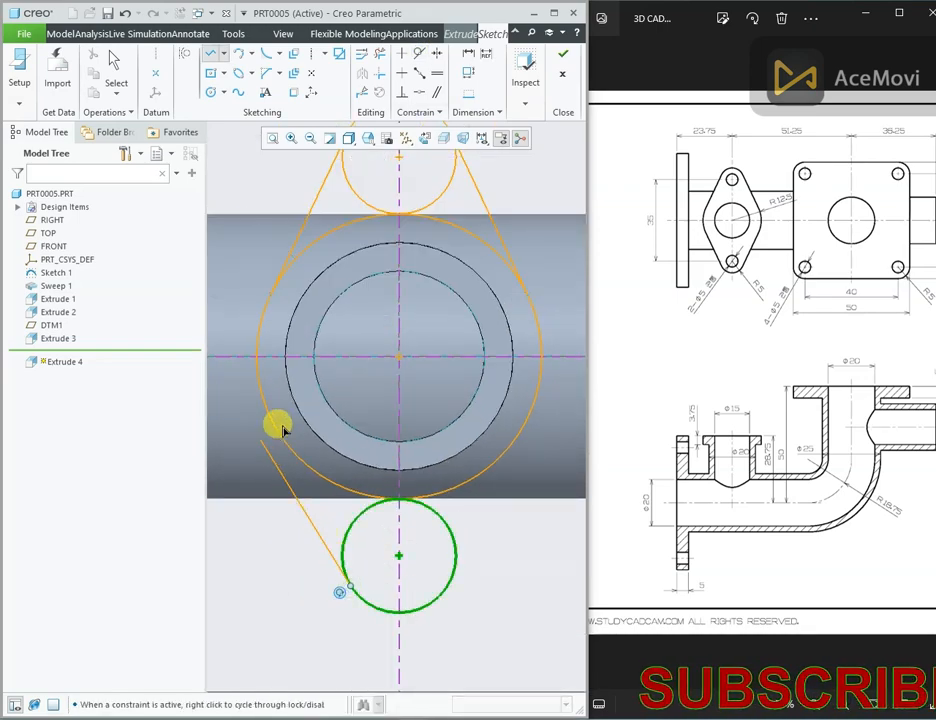
pyautogui.click(268, 424)
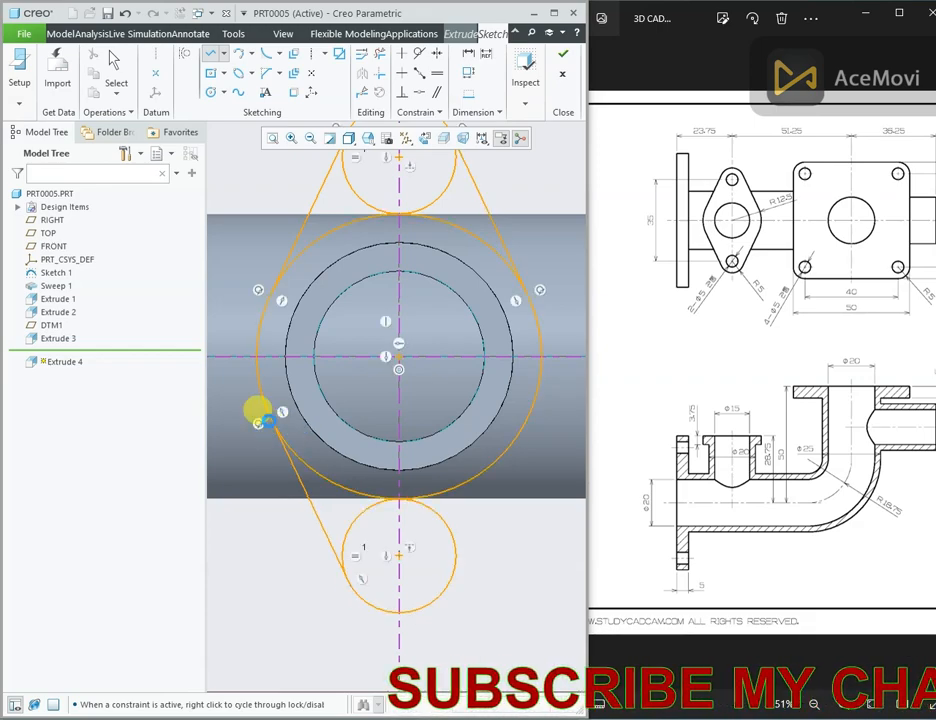
pyautogui.click(398, 555)
pyautogui.click(454, 579)
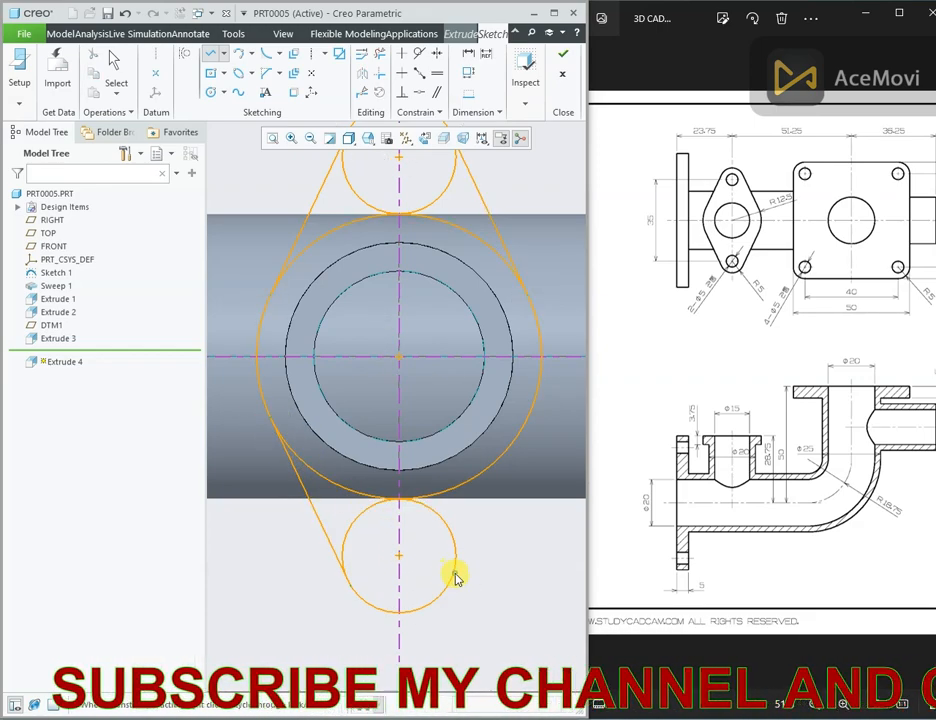
pyautogui.click(528, 421)
pyautogui.middleClick(528, 421)
# Apply tangent constraints between both lower side lines and the lower small circle.
pyautogui.scroll(1, 528, 421)
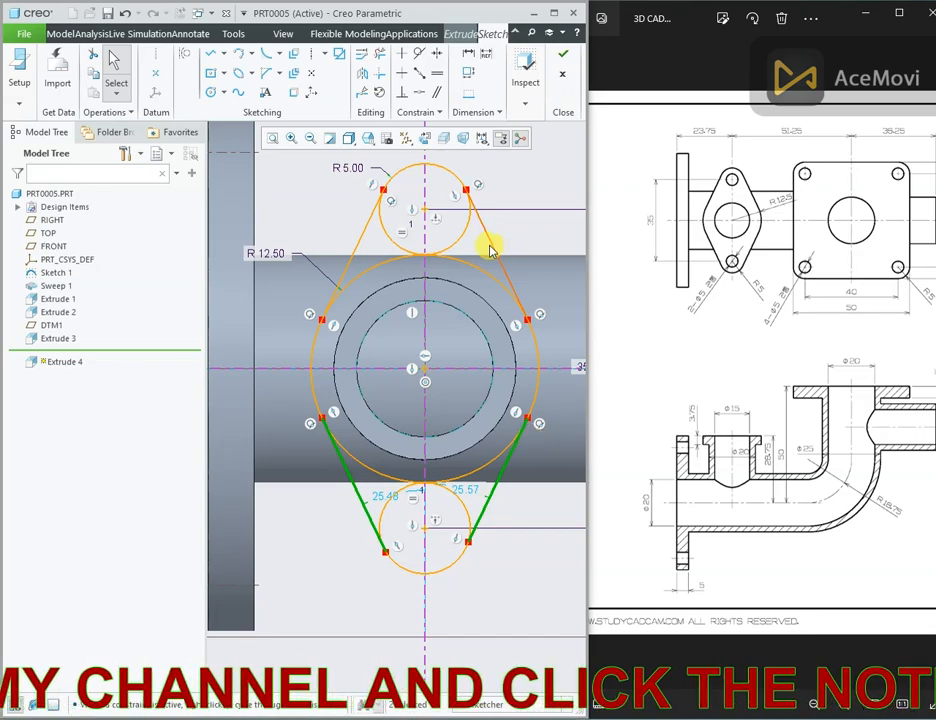
pyautogui.click(478, 524)
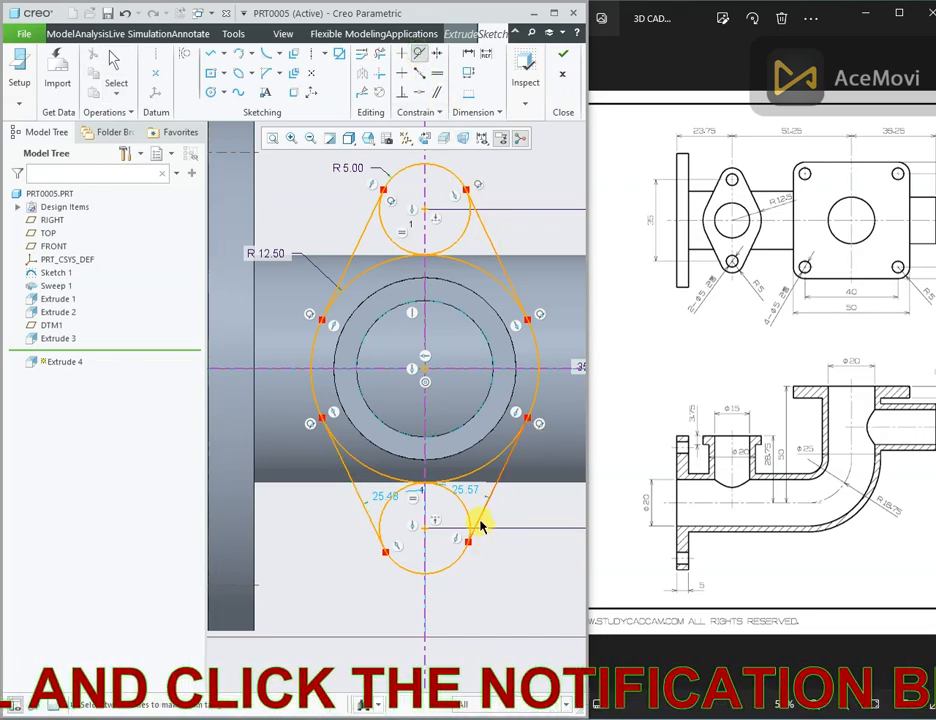
pyautogui.click(445, 566)
pyautogui.click(372, 525)
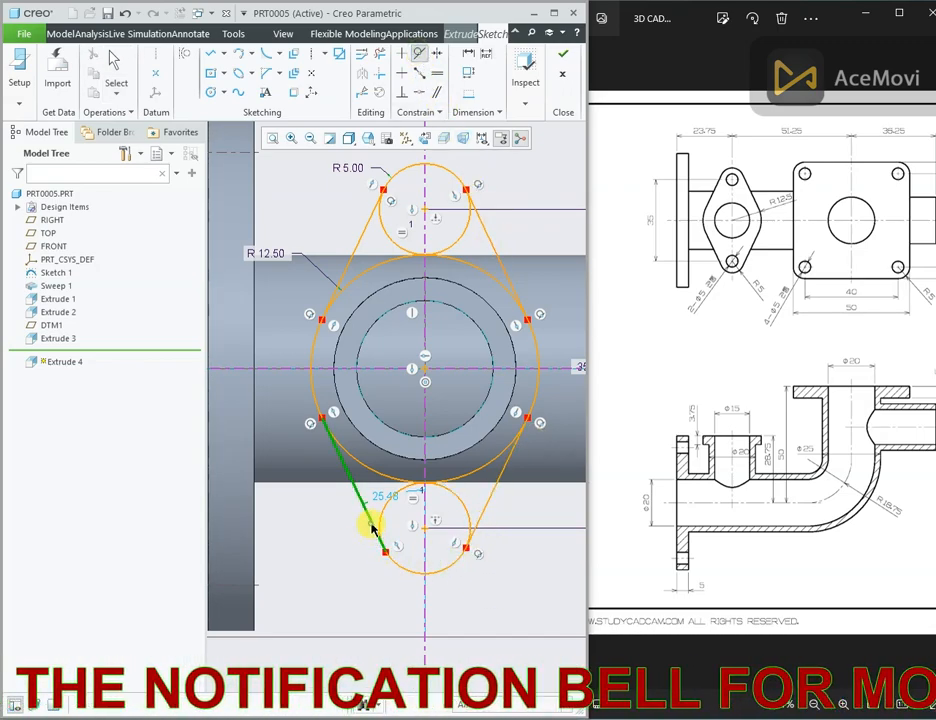
pyautogui.click(382, 520)
pyautogui.click(355, 464)
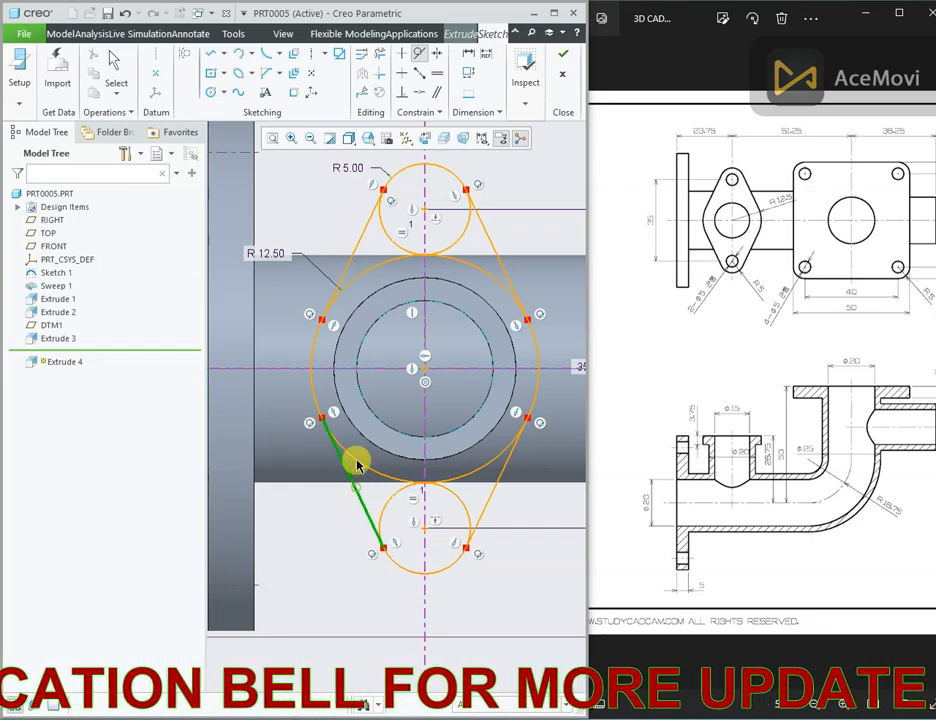
# Trim away the inner arcs of the R12.5 circle and both small end circles to leave a single closed oval flange outline.
pyautogui.click(484, 472)
pyautogui.scroll(-2, 490, 500)
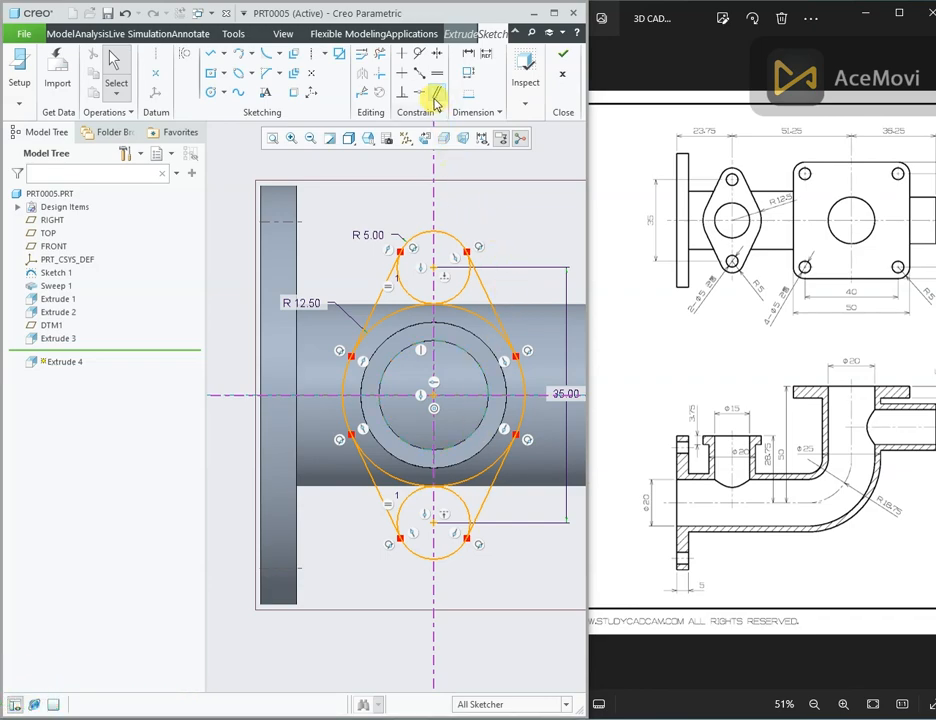
pyautogui.click(380, 54)
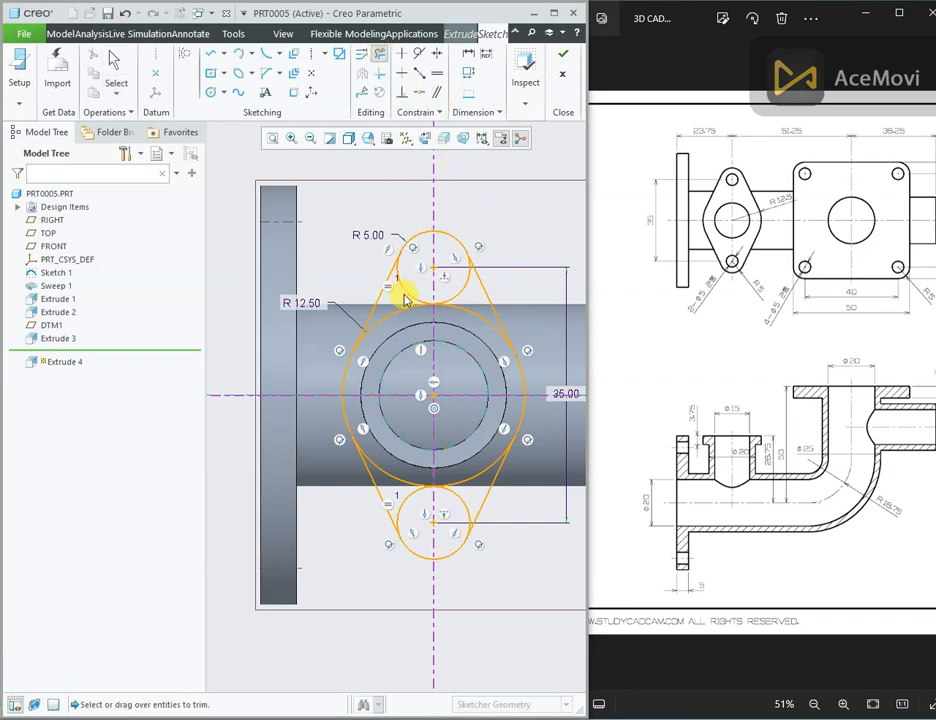
pyautogui.click(408, 298)
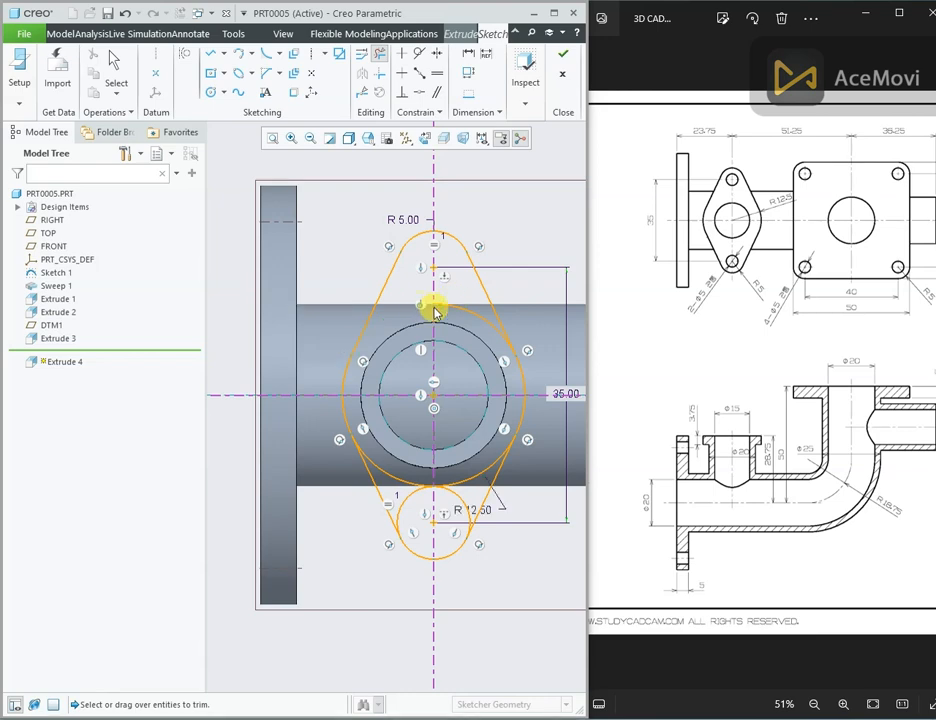
pyautogui.click(398, 482)
pyautogui.click(461, 487)
pyautogui.click(445, 497)
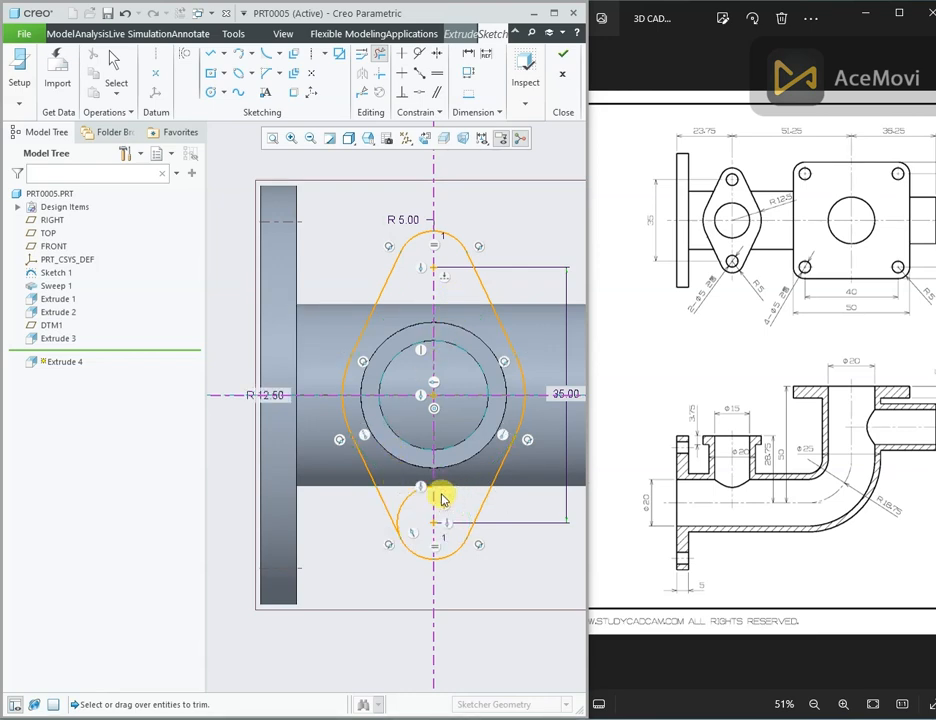
pyautogui.click(407, 505)
pyautogui.middleClick(407, 501)
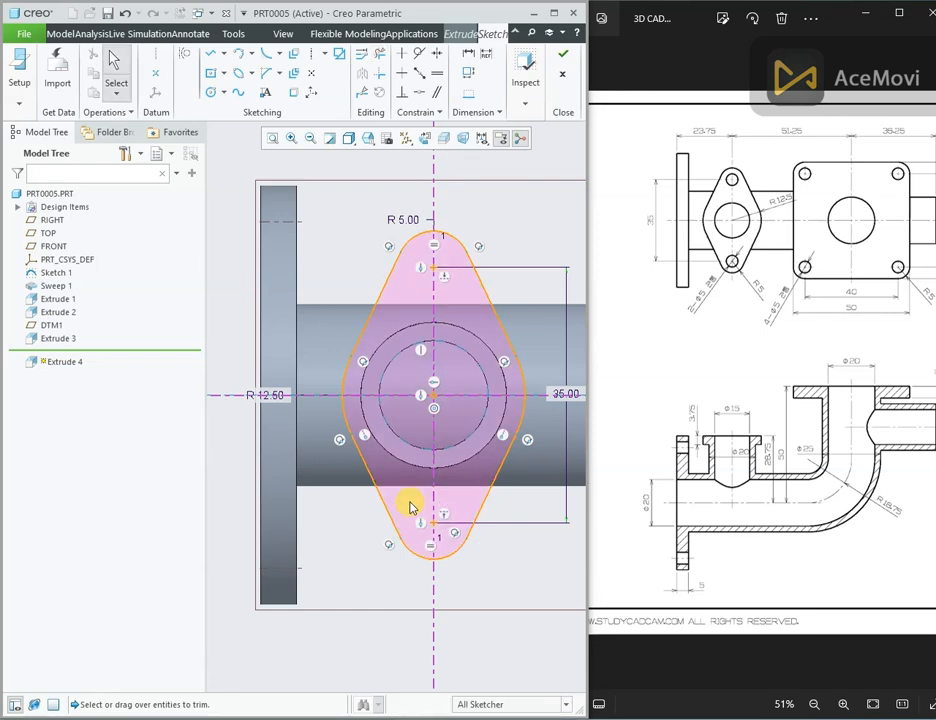
# Draw two equal bolt-hole circles about 5.1 mm in diameter, centred on the upper and lower rounded ends of the oval outline.
pyautogui.scroll(-1, 514, 252)
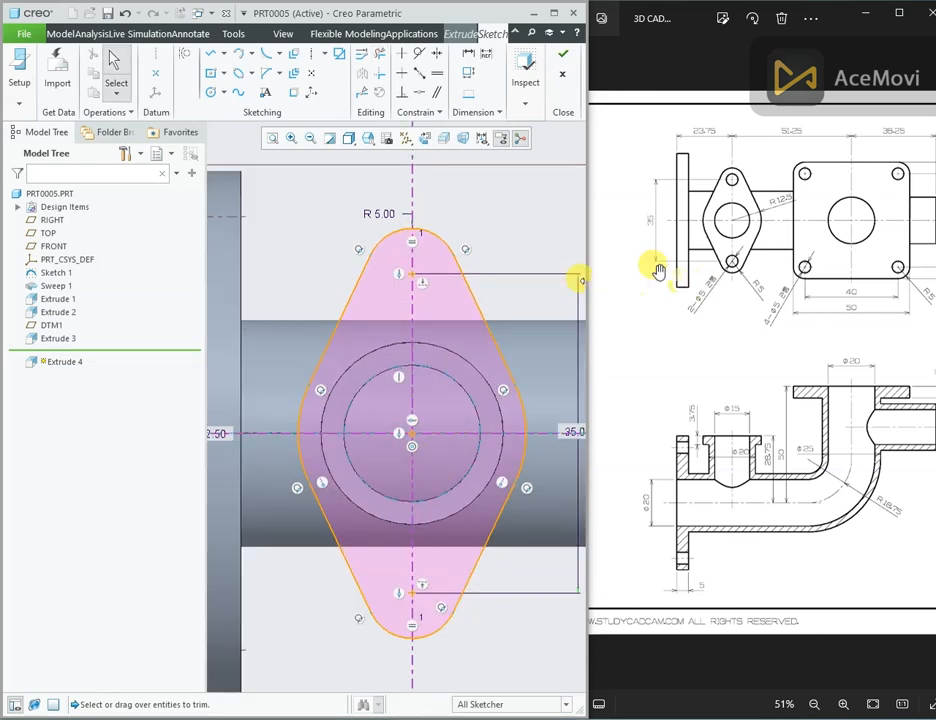
pyautogui.rightClick(477, 204)
pyautogui.click(548, 227)
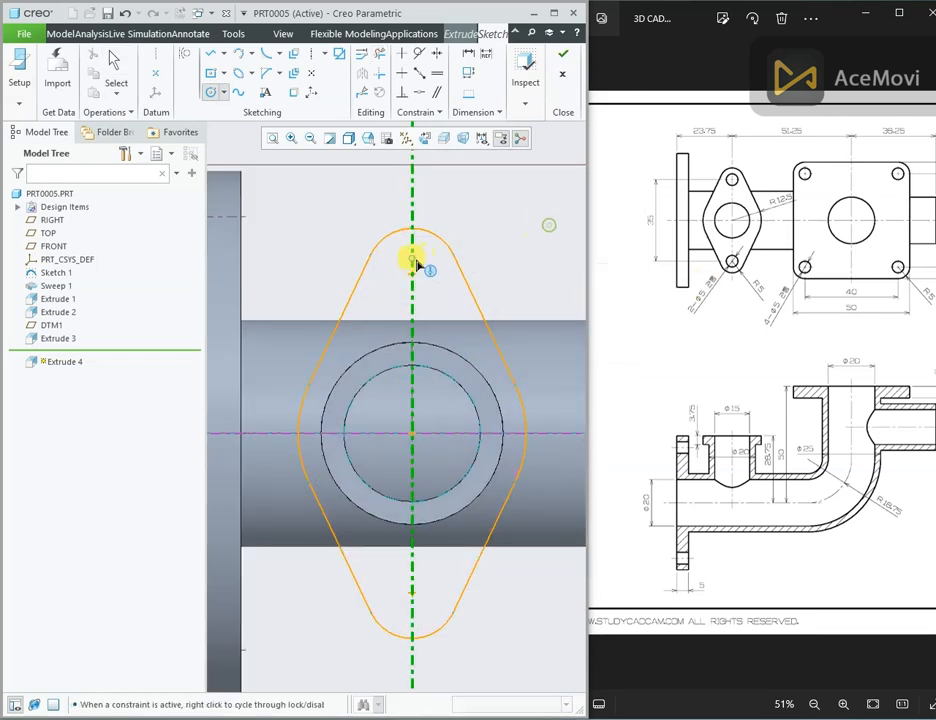
pyautogui.click(412, 273)
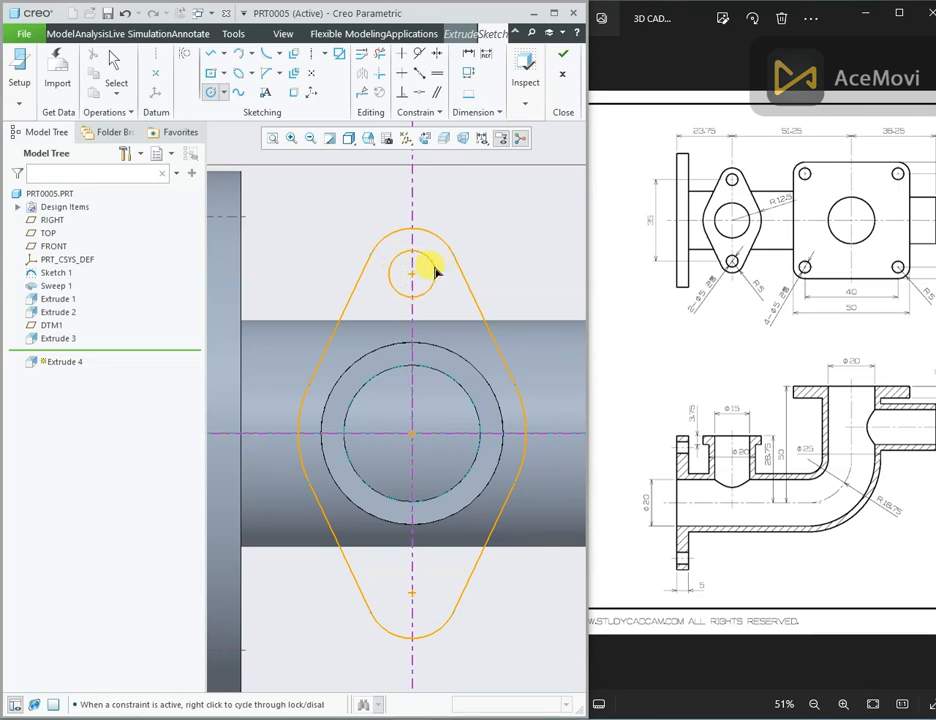
pyautogui.middleClick(500, 216)
pyautogui.rightClick(500, 216)
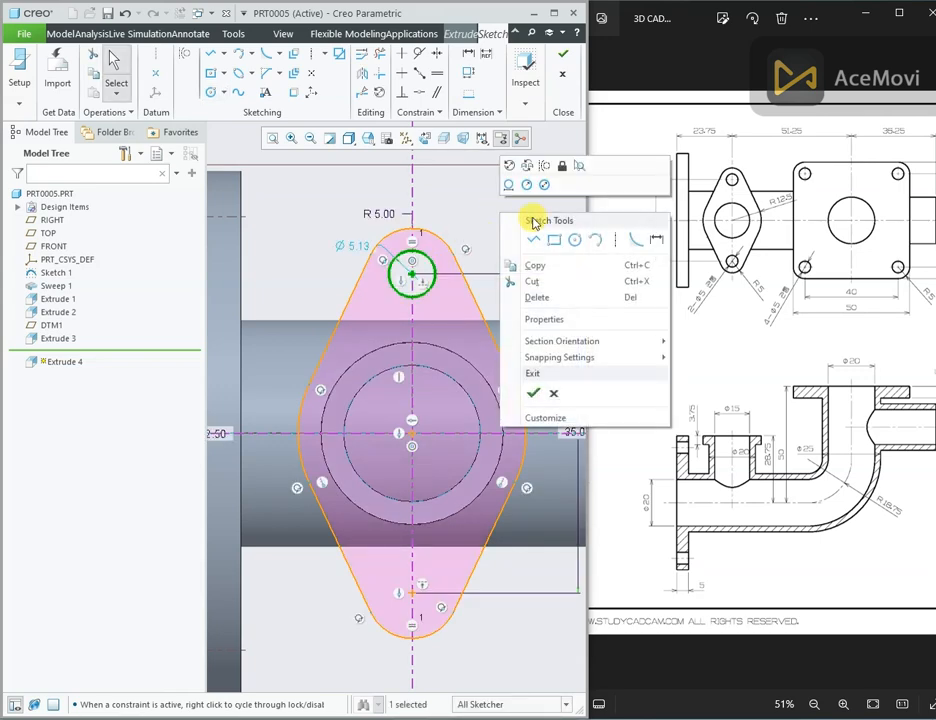
pyautogui.click(574, 240)
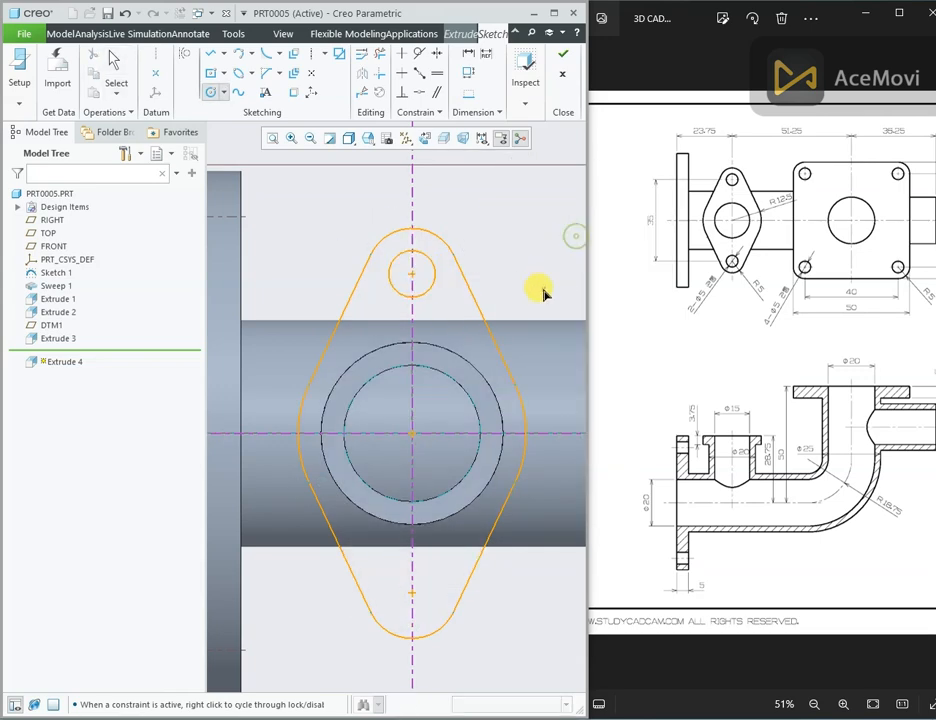
pyautogui.click(412, 592)
pyautogui.click(428, 591)
pyautogui.middleClick(378, 308)
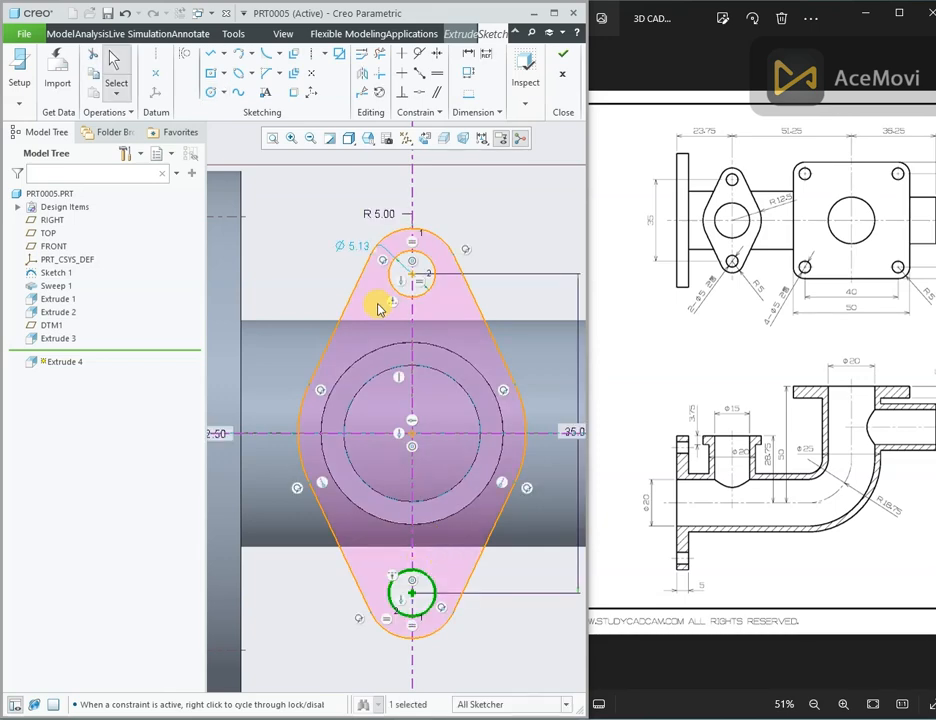
# Set the bolt-hole circles' diameter to 5 mm and finish the flange sketch.
pyautogui.doubleClick(362, 245)
pyautogui.write('5')
pyautogui.press('Return')
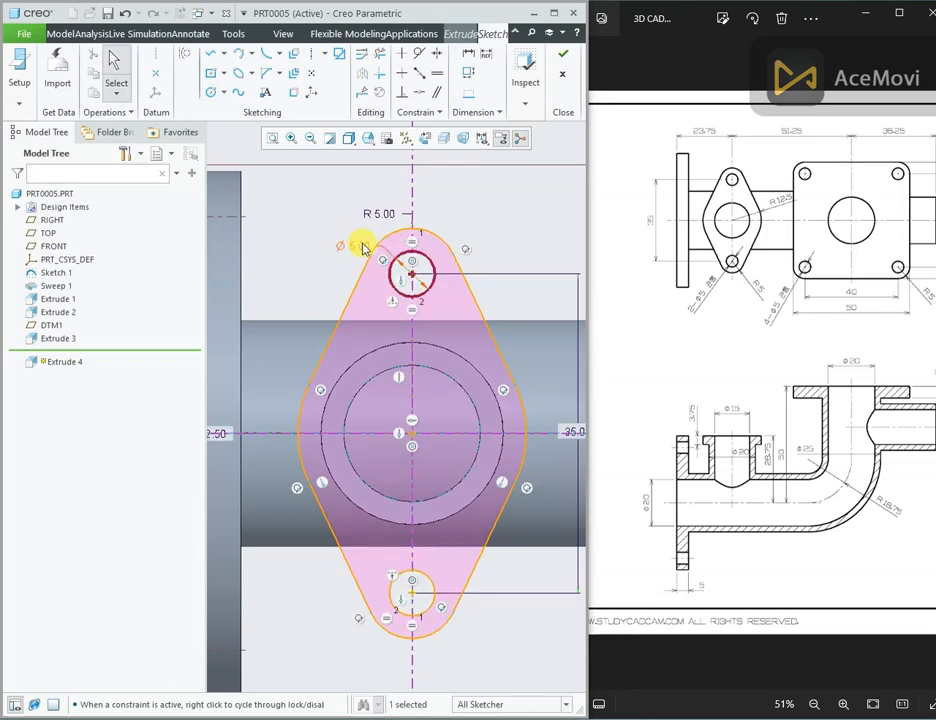
pyautogui.scroll(-3, 334, 253)
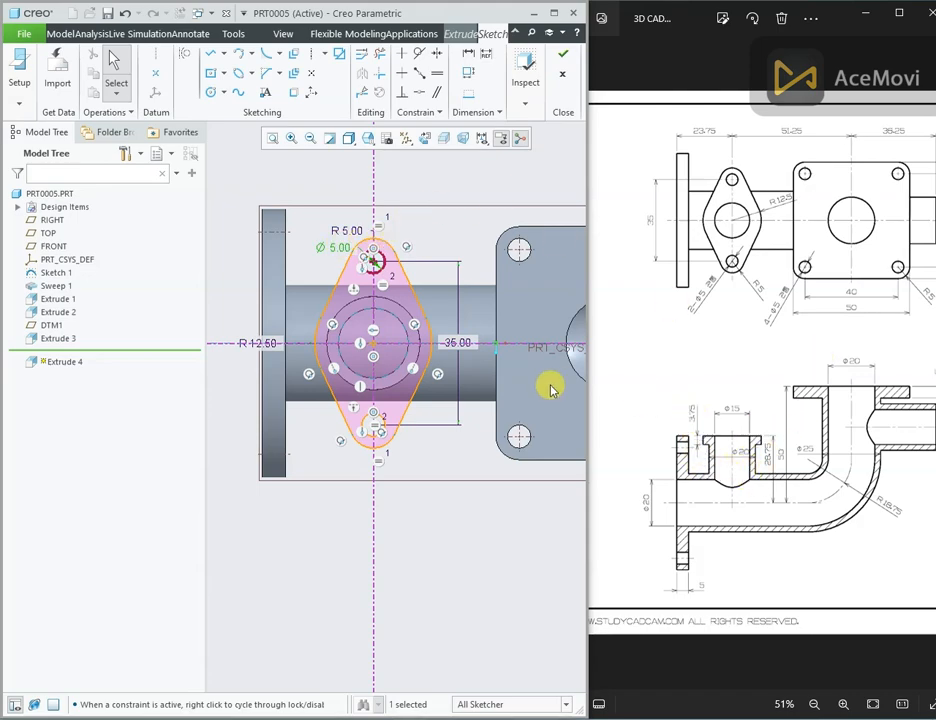
pyautogui.moveTo(455, 386)
pyautogui.mouseDown(button='middle')
pyautogui.moveTo(445, 334)
pyautogui.moveTo(472, 324)
pyautogui.mouseUp(button='middle')
pyautogui.click(566, 55)
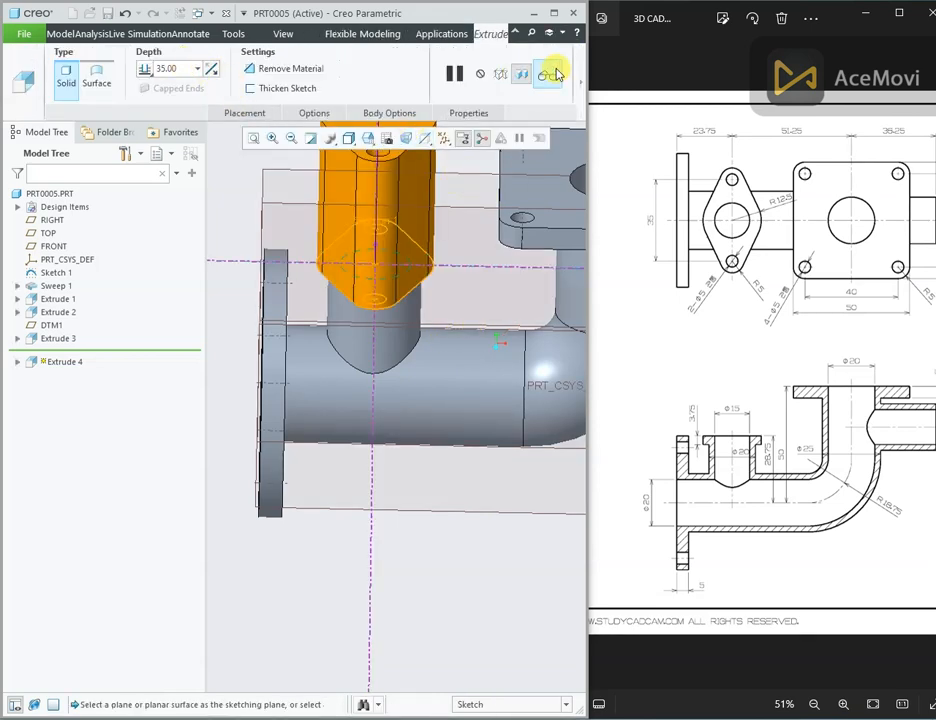
# Reopen the flange section and project the branch pipe's inner bore edge into it, then accept the sketch.
pyautogui.click(244, 113)
pyautogui.click(363, 172)
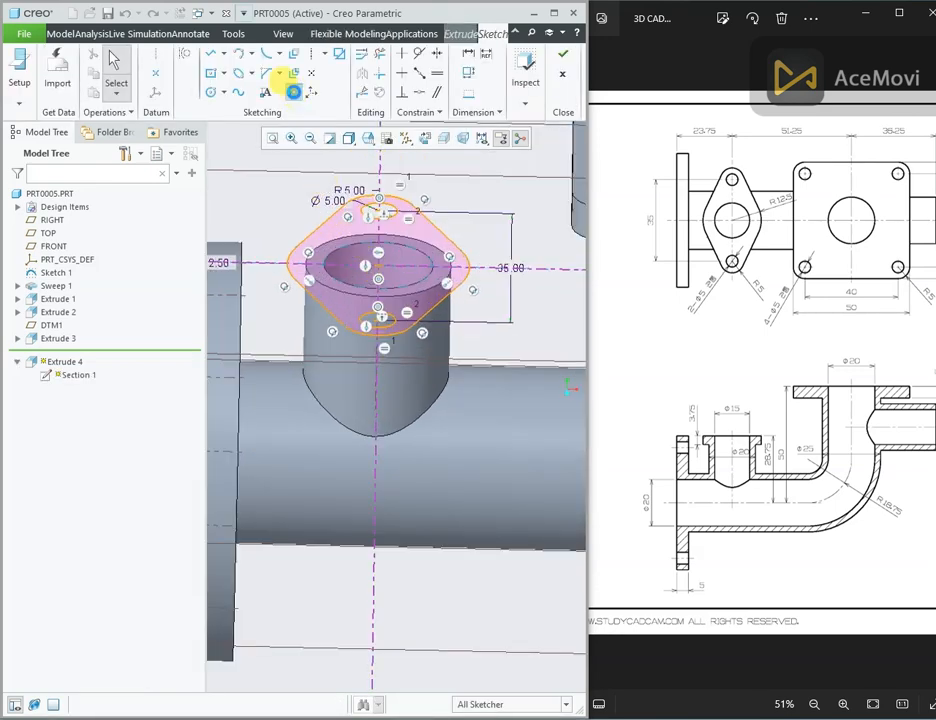
pyautogui.click(293, 91)
pyautogui.click(345, 282)
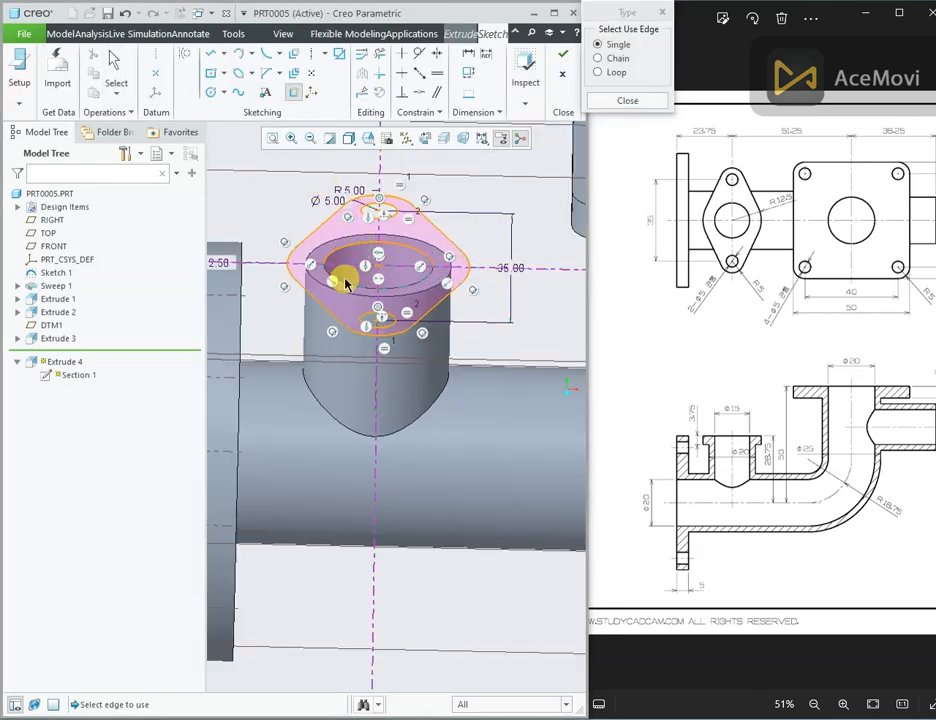
pyautogui.click(614, 102)
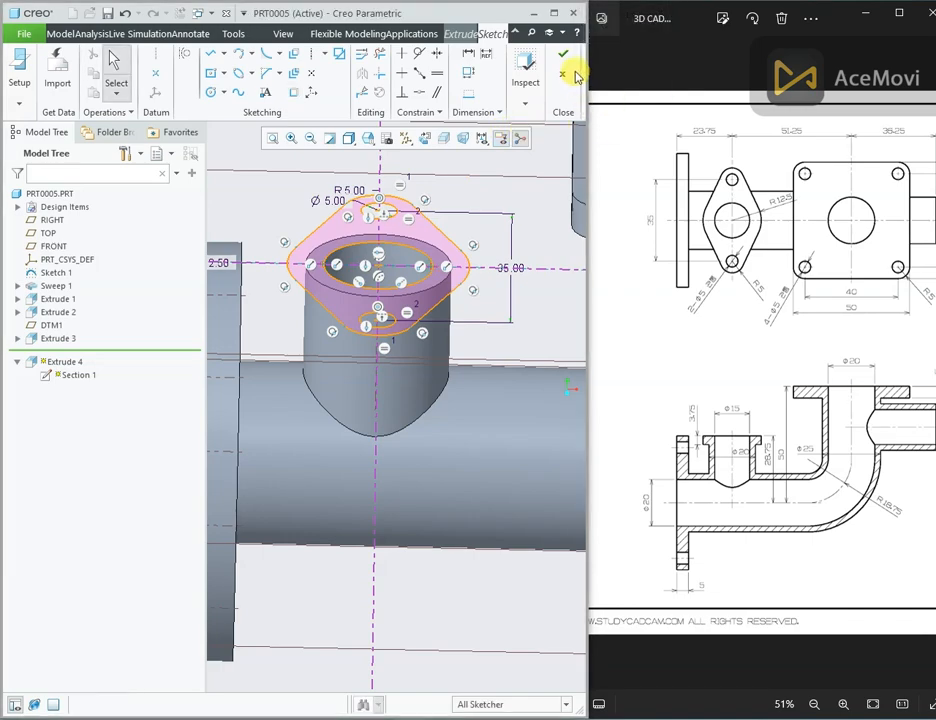
pyautogui.click(563, 56)
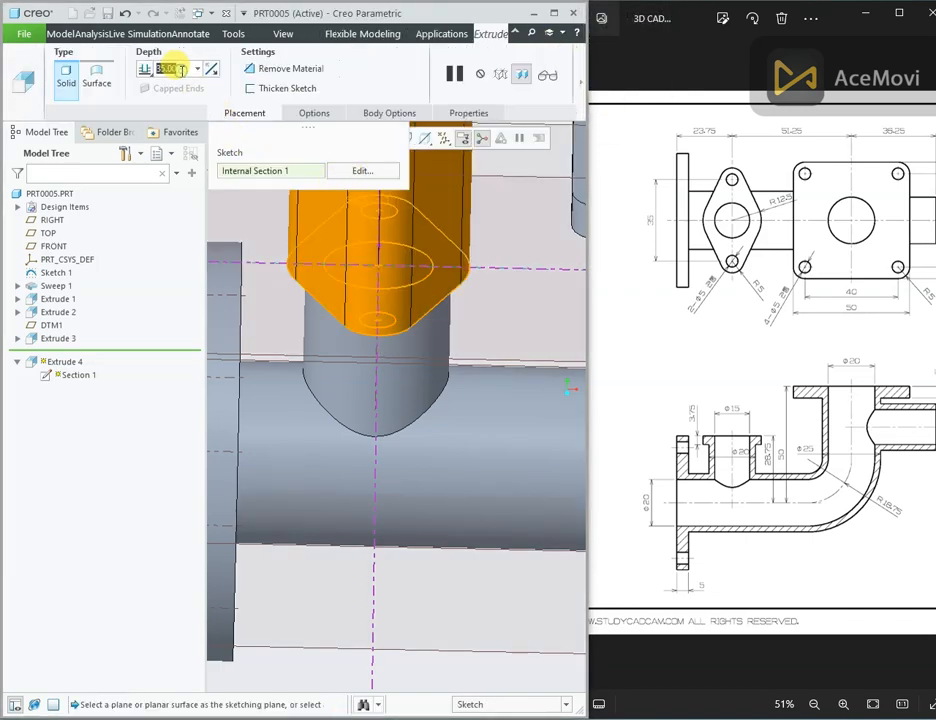
# Extrude the oval flange 3.75 mm with the direction flipped down toward the main pipe, and complete the feature.
pyautogui.write('3.75')
pyautogui.press('Return')
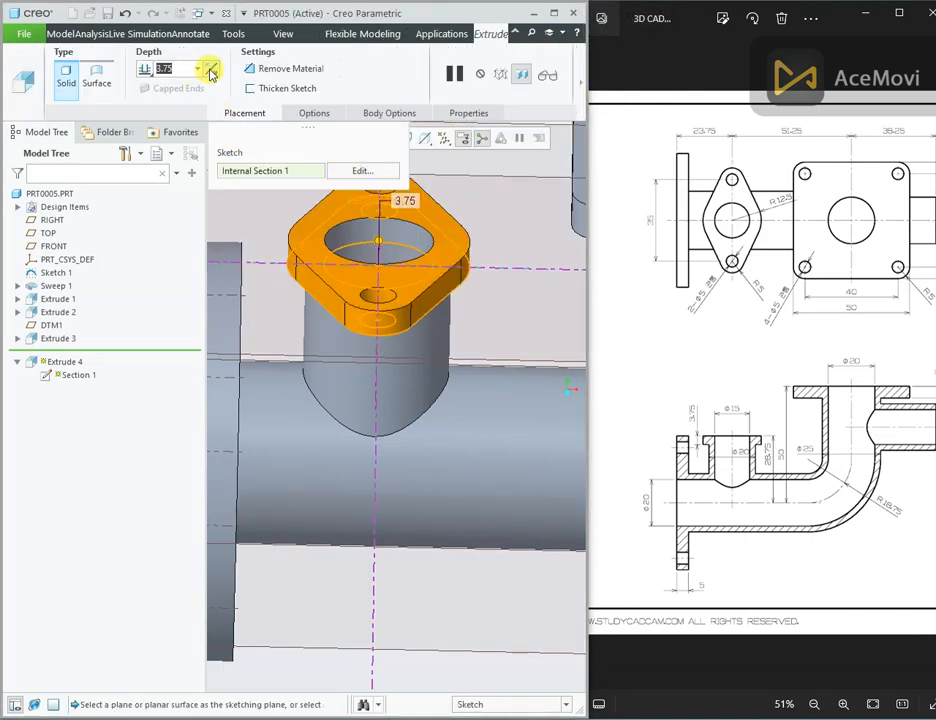
pyautogui.click(211, 71)
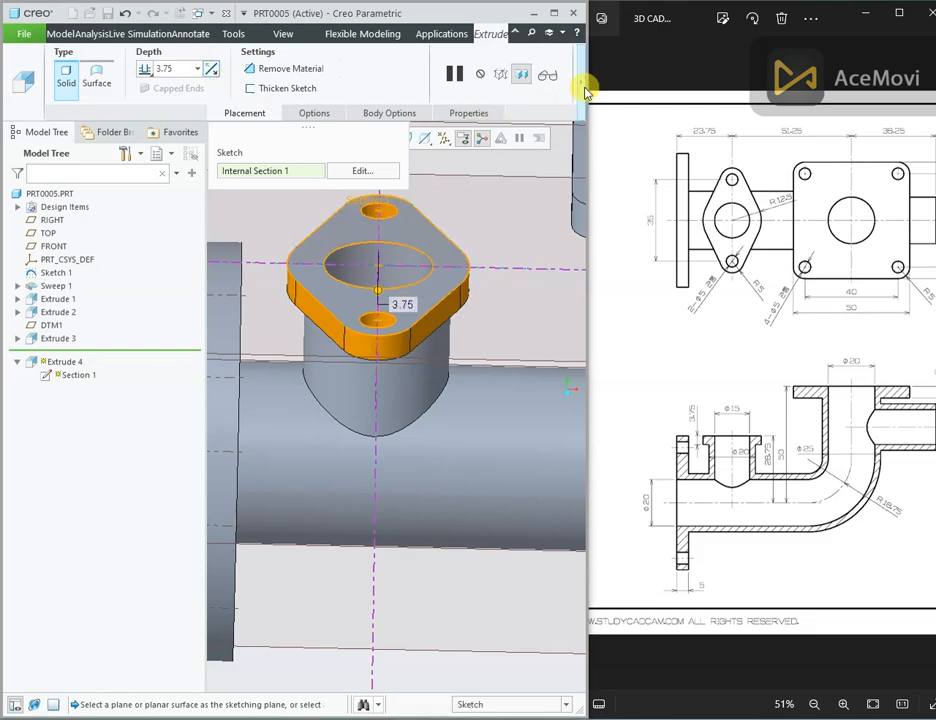
pyautogui.click(288, 74)
# Create a datum plane offset 36.25 mm from the RIGHT plane, on the outer side of the vertical pipe.
pyautogui.scroll(-5, 368, 334)
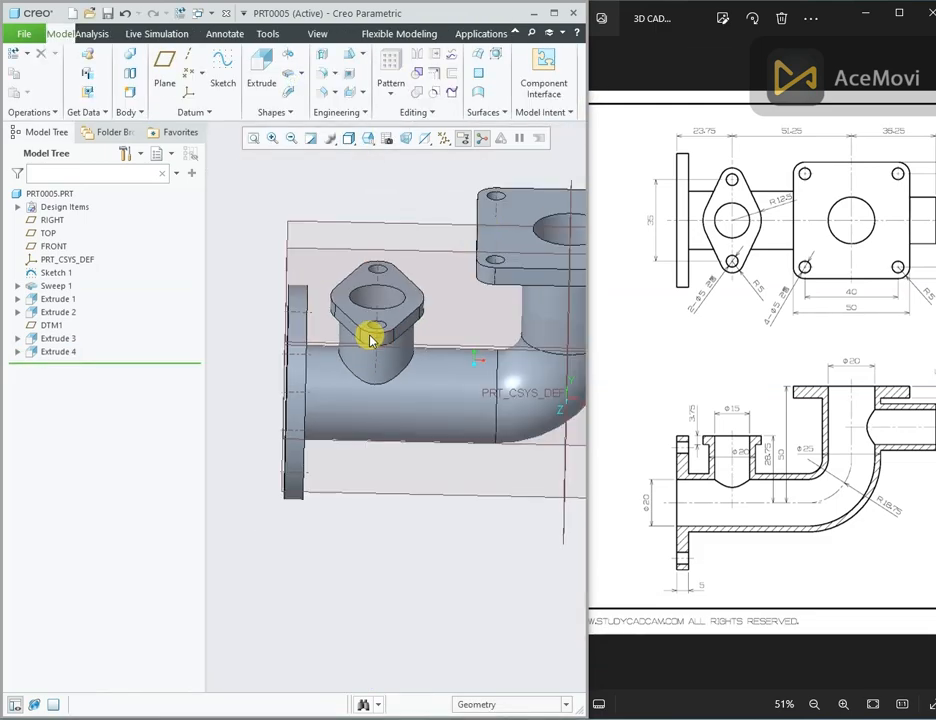
pyautogui.moveTo(368, 334); pyautogui.dragTo(400, 288, button='middle')
pyautogui.scroll(-3, 345, 341)
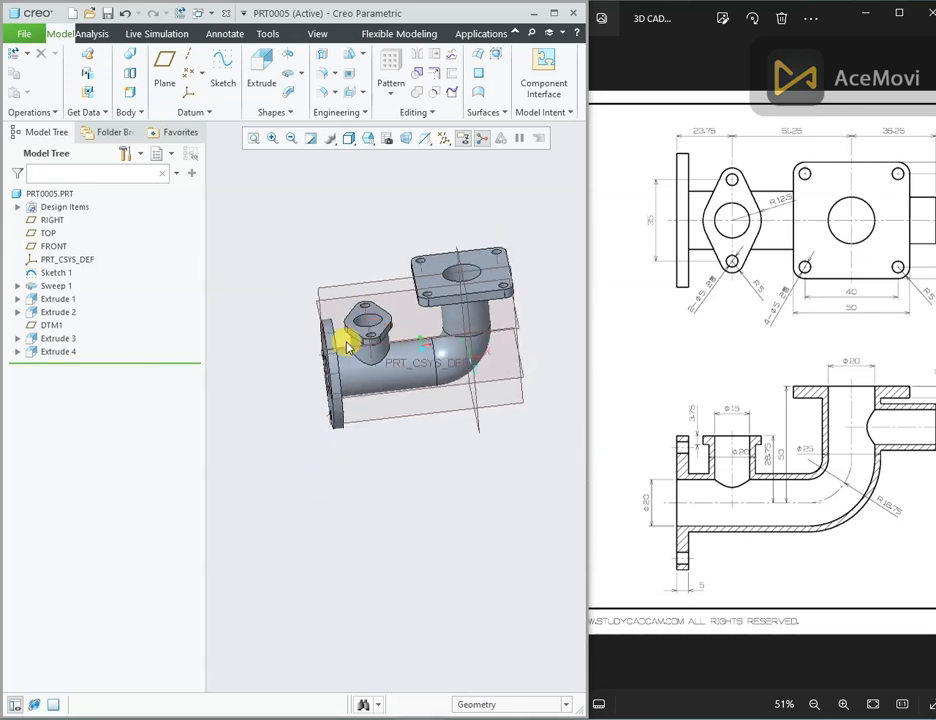
pyautogui.scroll(3, 351, 334)
pyautogui.scroll(-3, 372, 320)
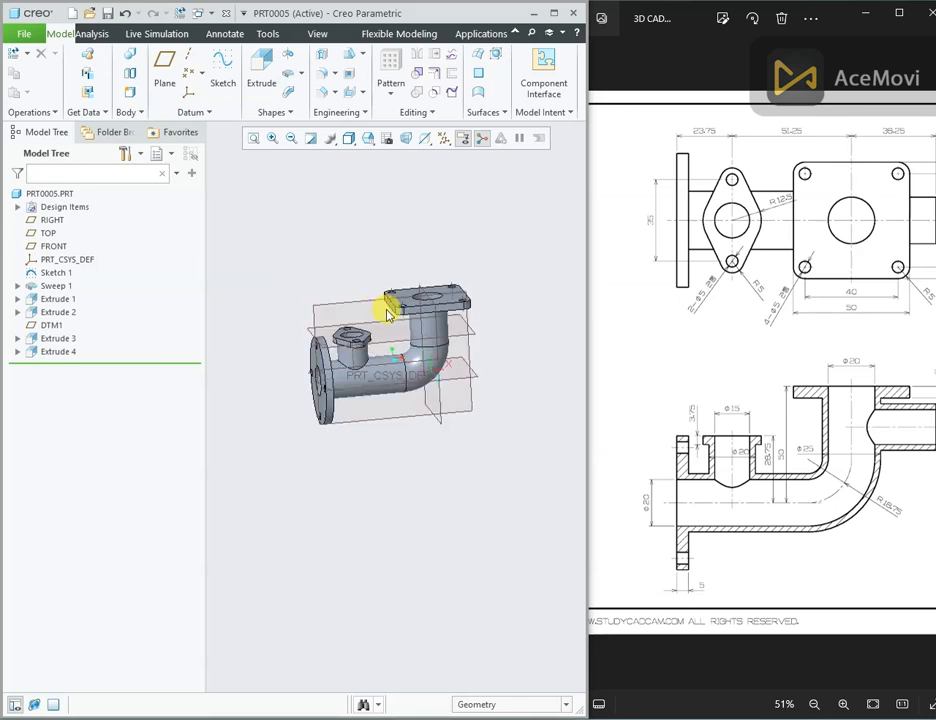
pyautogui.scroll(5, 383, 309)
pyautogui.moveTo(831, 456); pyautogui.dragTo(754, 464)
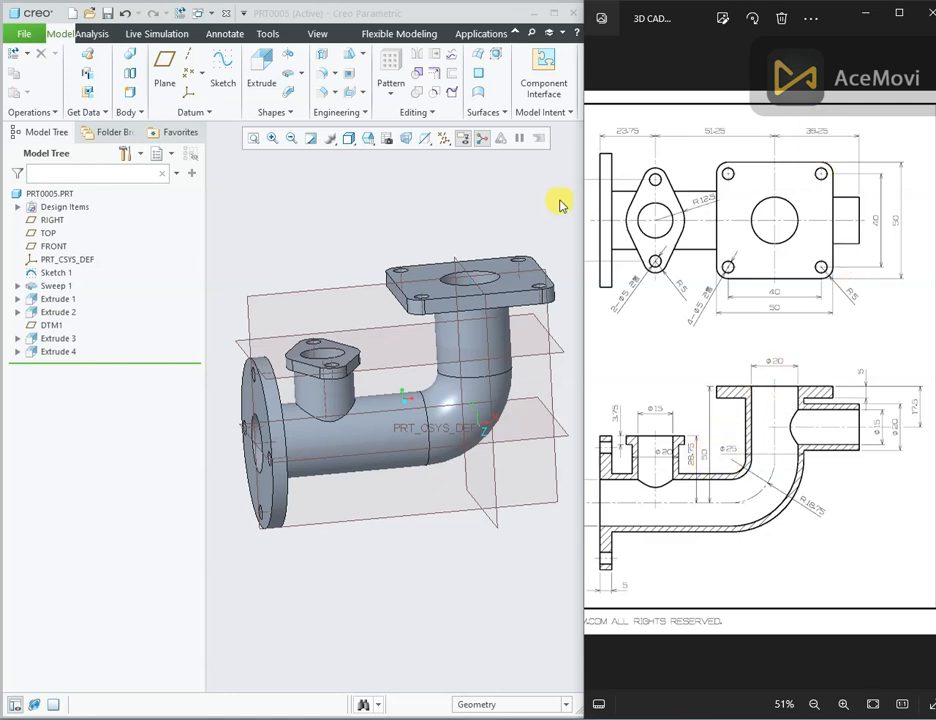
pyautogui.click(468, 268)
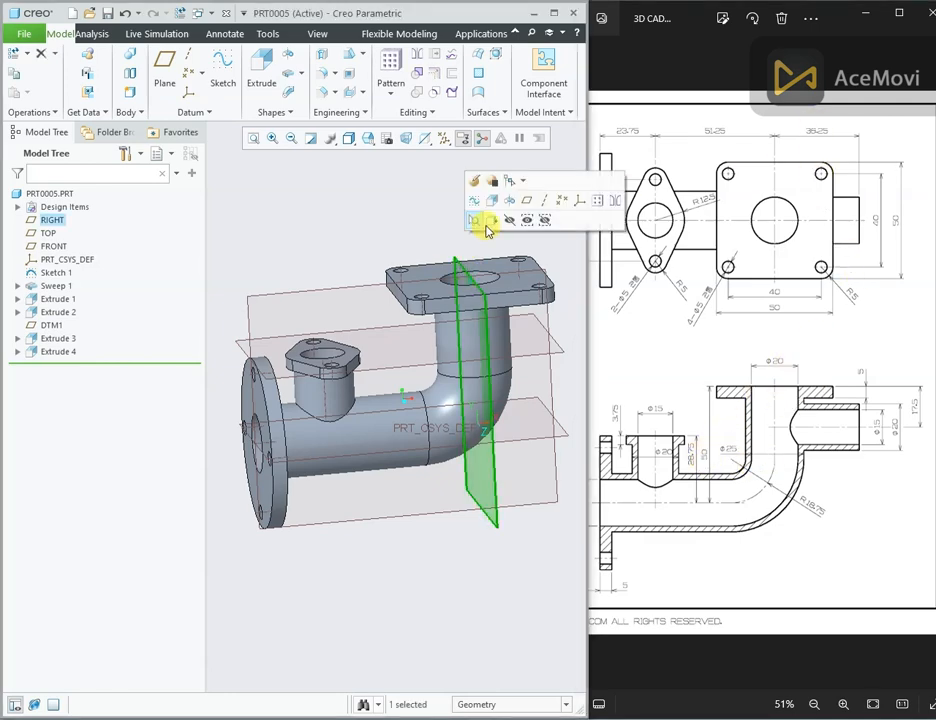
pyautogui.click(526, 206)
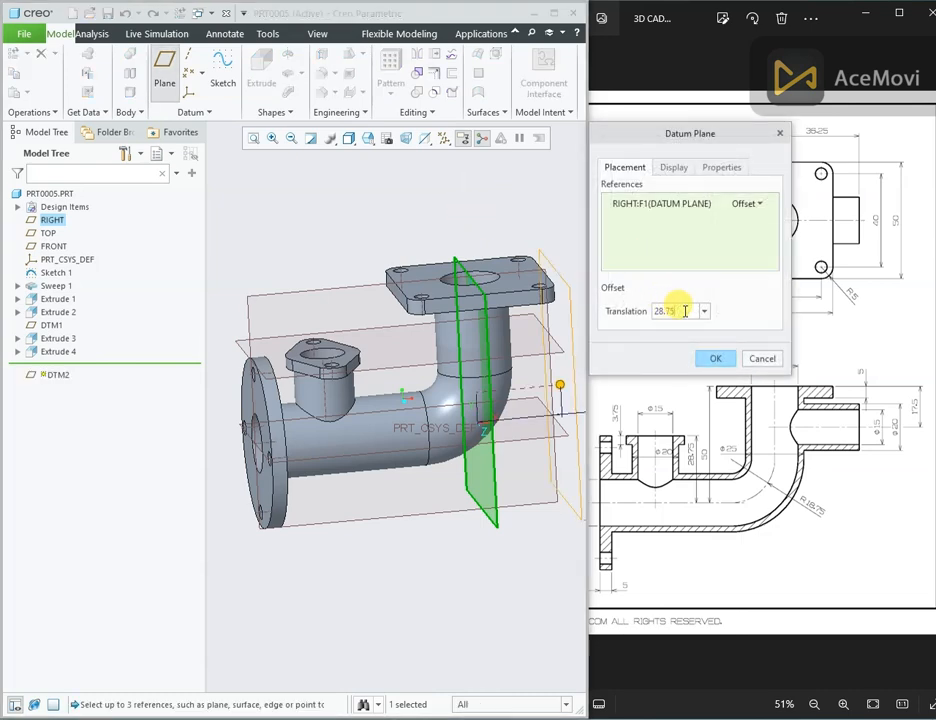
pyautogui.write('28')
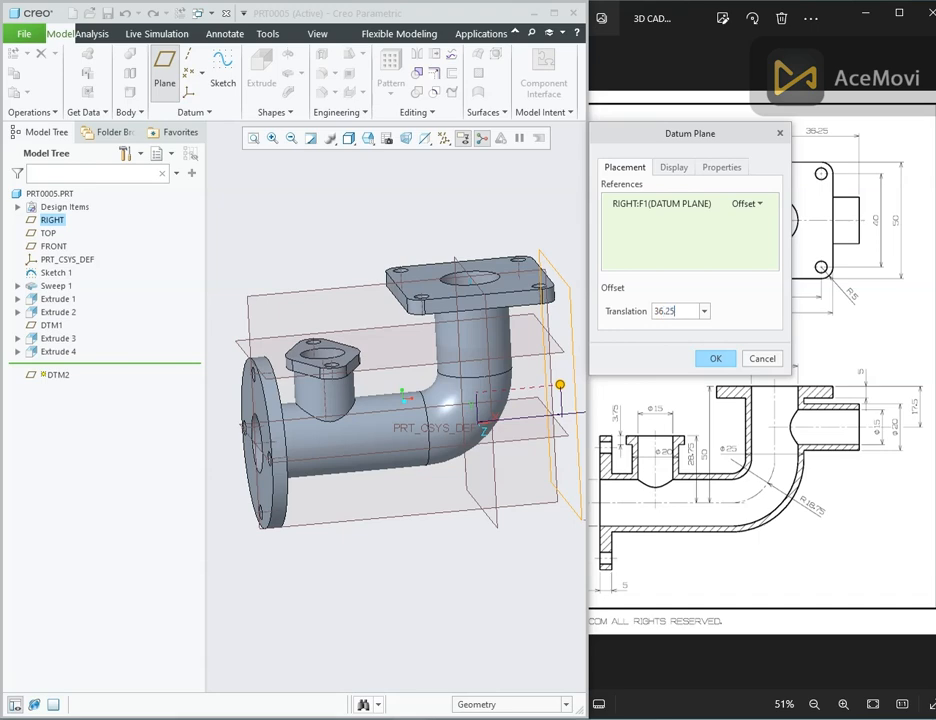
pyautogui.click(685, 311)
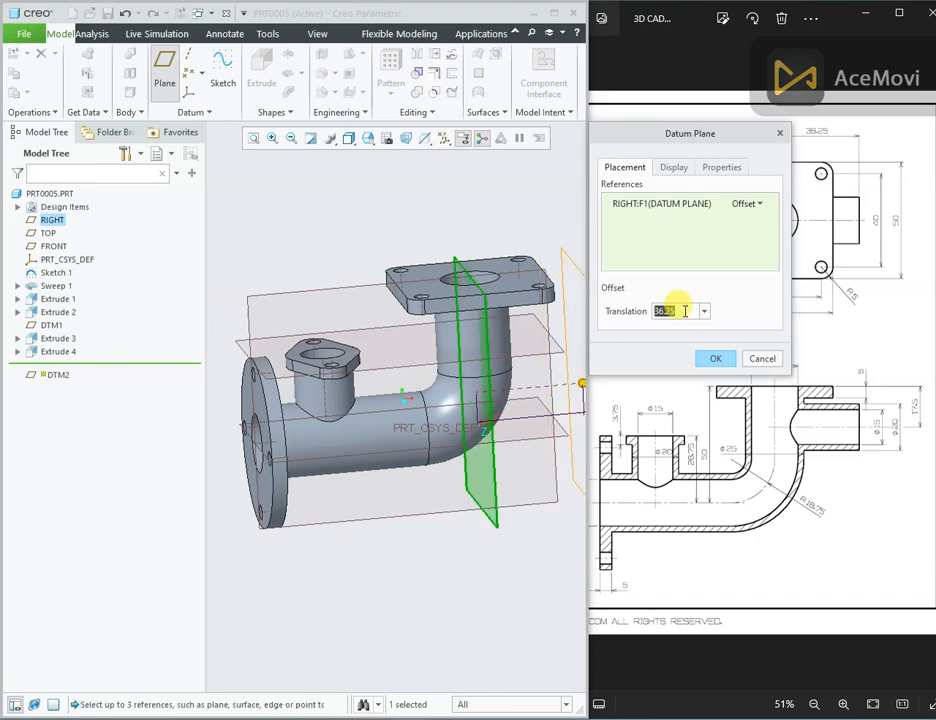
pyautogui.click(710, 360)
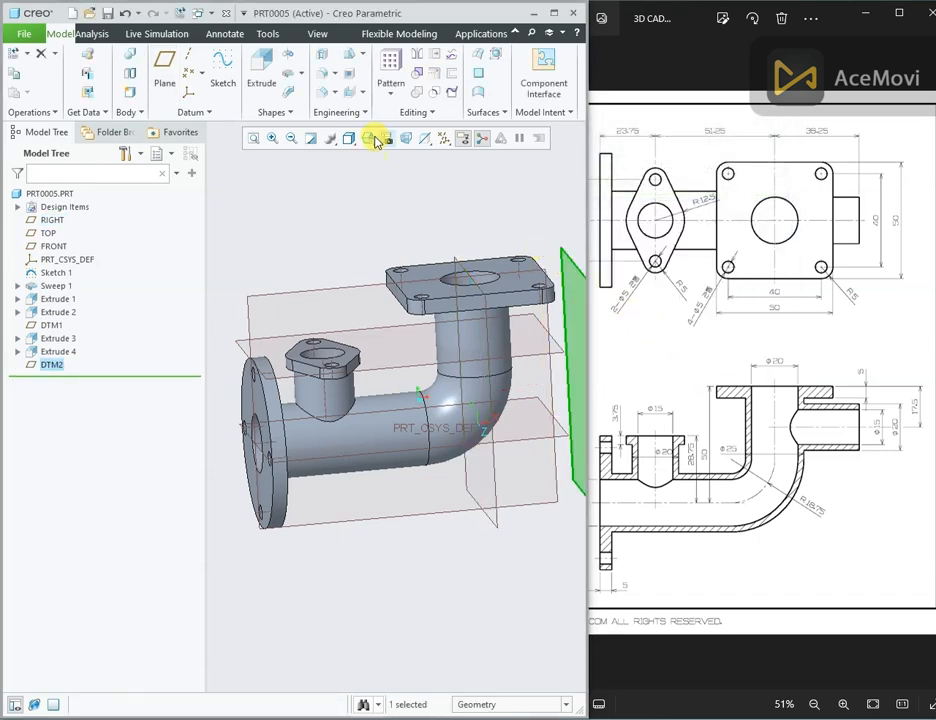
# Start an extrude on the new offset plane and sketch two concentric circles, about 16 mm and 11 mm in diameter, on the vertical pipe's centreline.
pyautogui.click(262, 76)
pyautogui.click(427, 138)
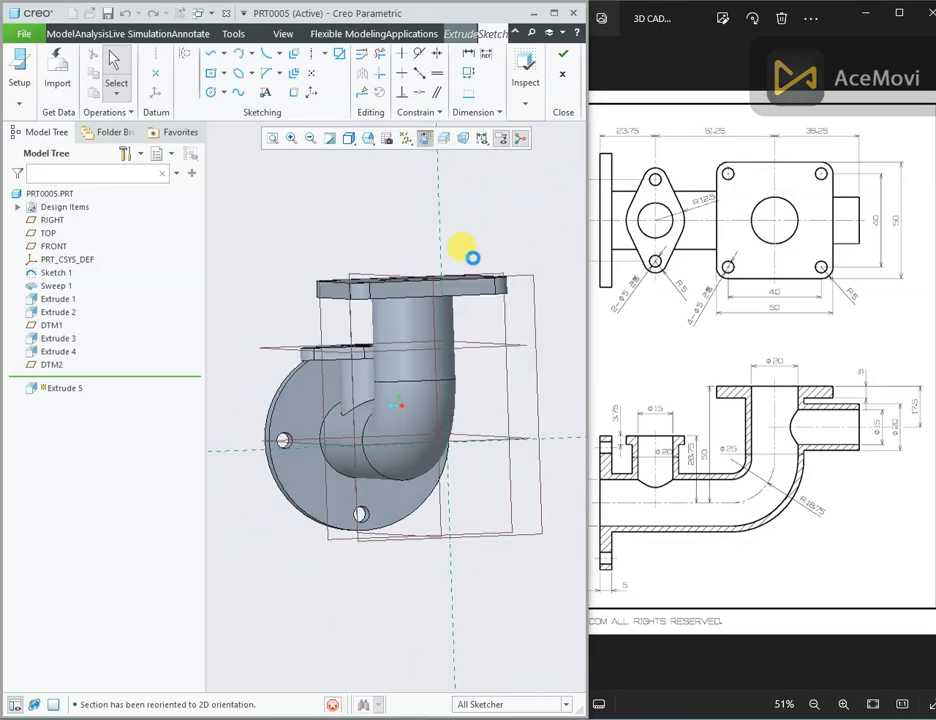
pyautogui.rightClick(436, 168)
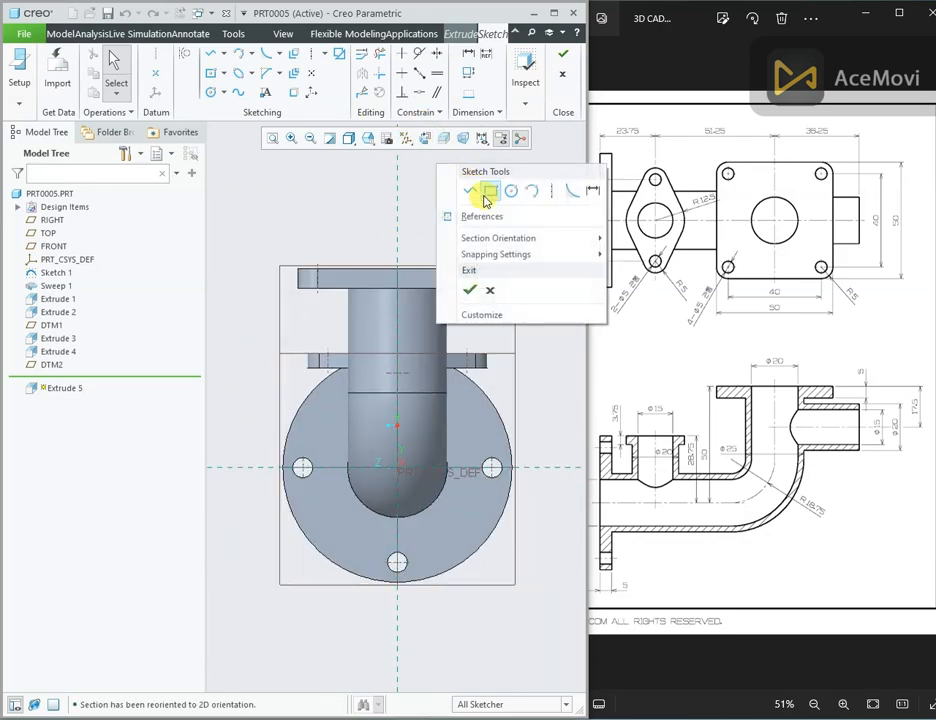
pyautogui.click(509, 191)
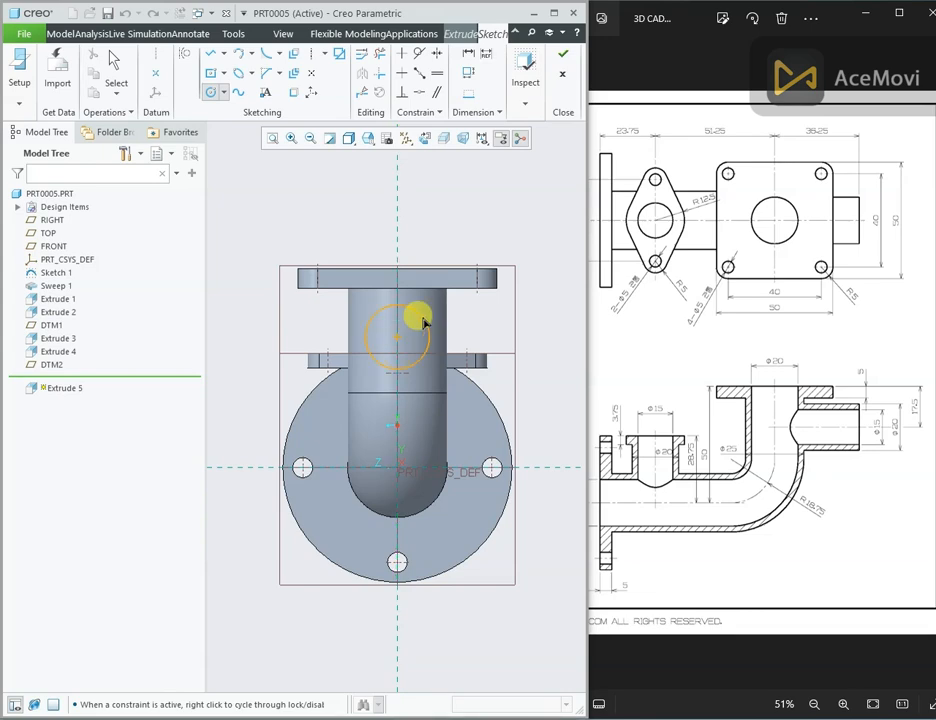
pyautogui.click(399, 341)
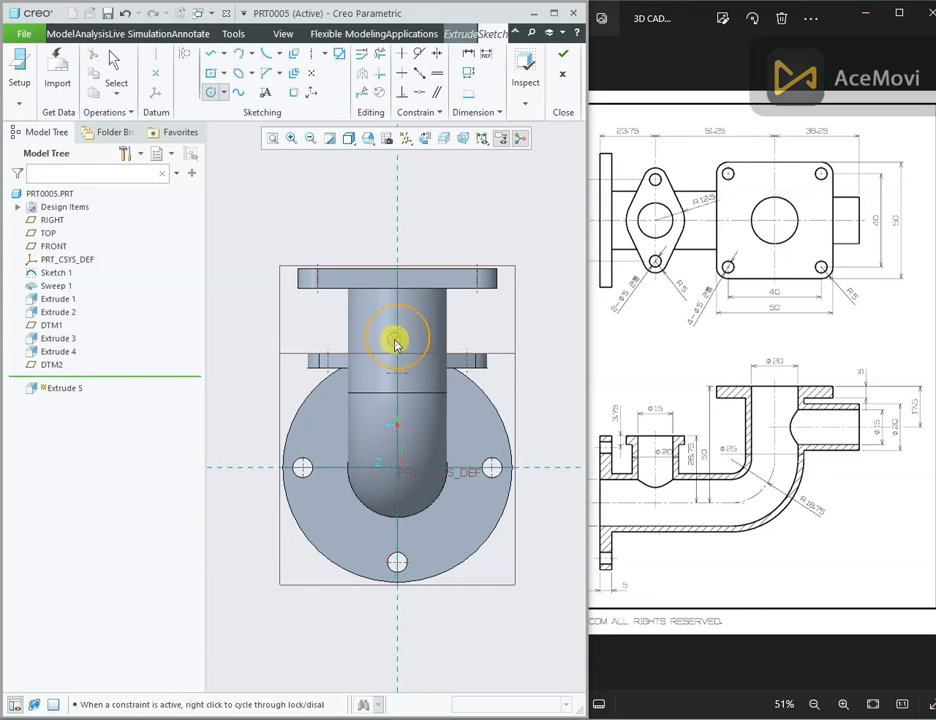
pyautogui.scroll(5, 411, 368)
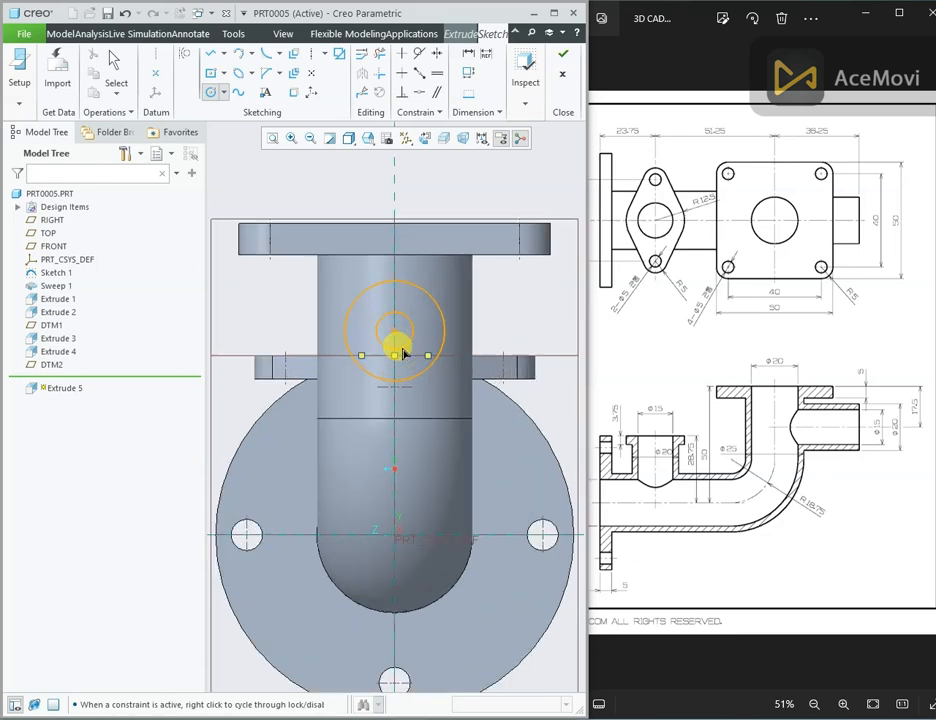
pyautogui.click(401, 380)
pyautogui.middleClick(401, 380)
pyautogui.scroll(-1, 399, 332)
pyautogui.scroll(3, 399, 332)
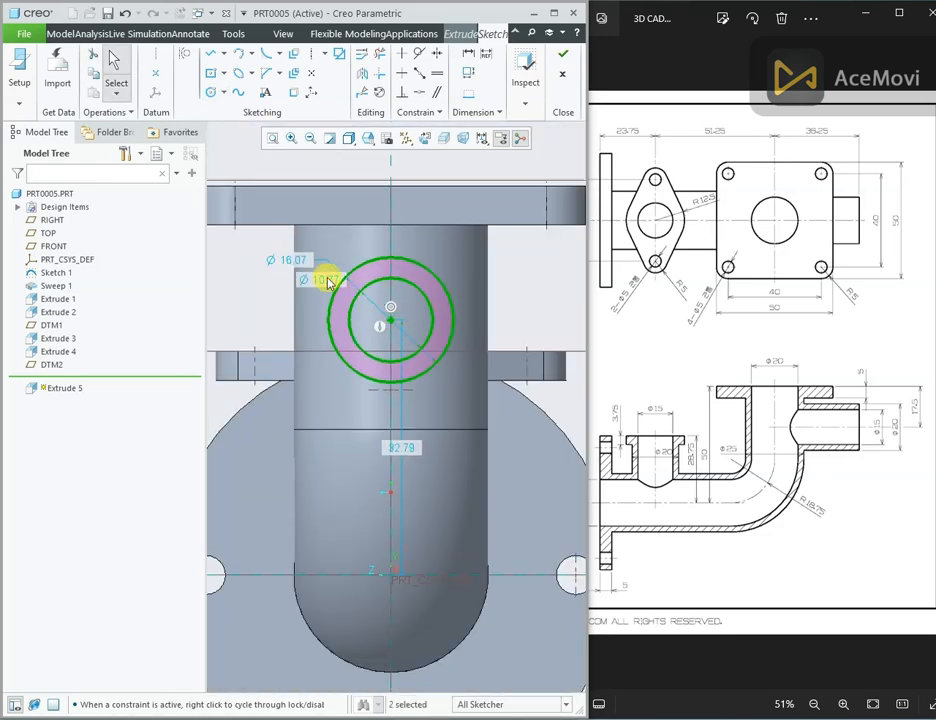
# Set the outer circle's diameter to 20 mm and the inner circle's to 15 mm, then accept the side branch sketch.
pyautogui.doubleClick(295, 262)
pyautogui.write('20')
pyautogui.press('Return')
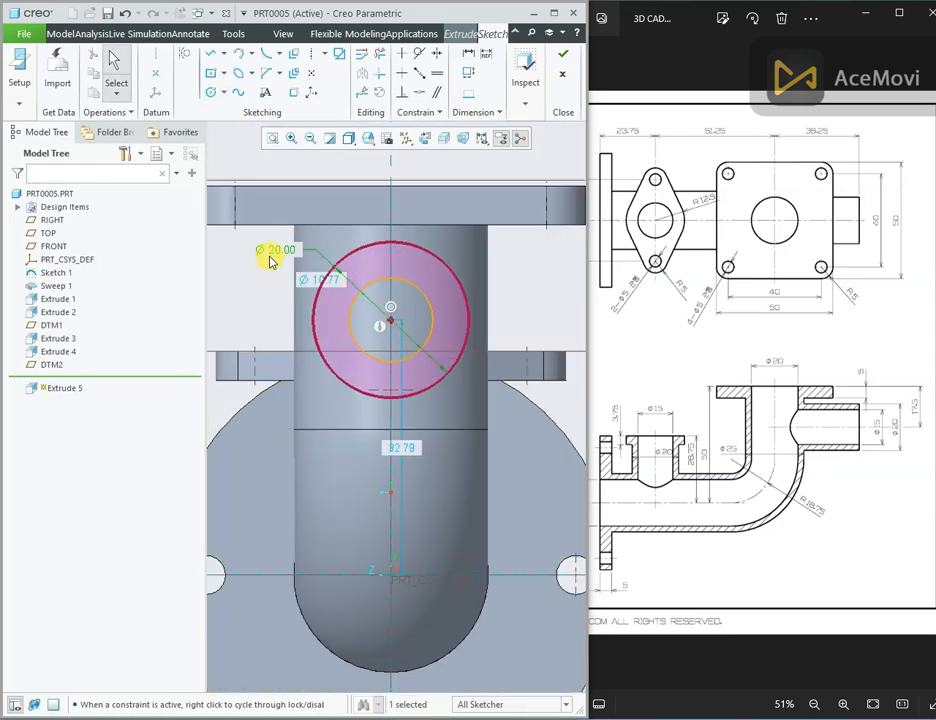
pyautogui.click(311, 281)
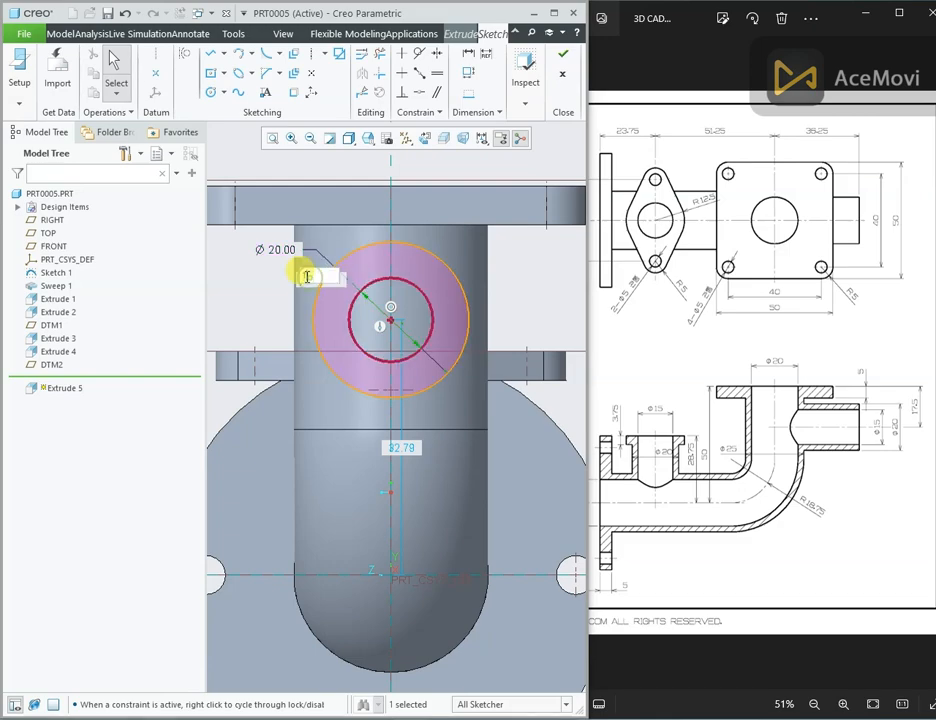
pyautogui.write('15.0')
pyautogui.press('Return')
pyautogui.scroll(-3, 313, 316)
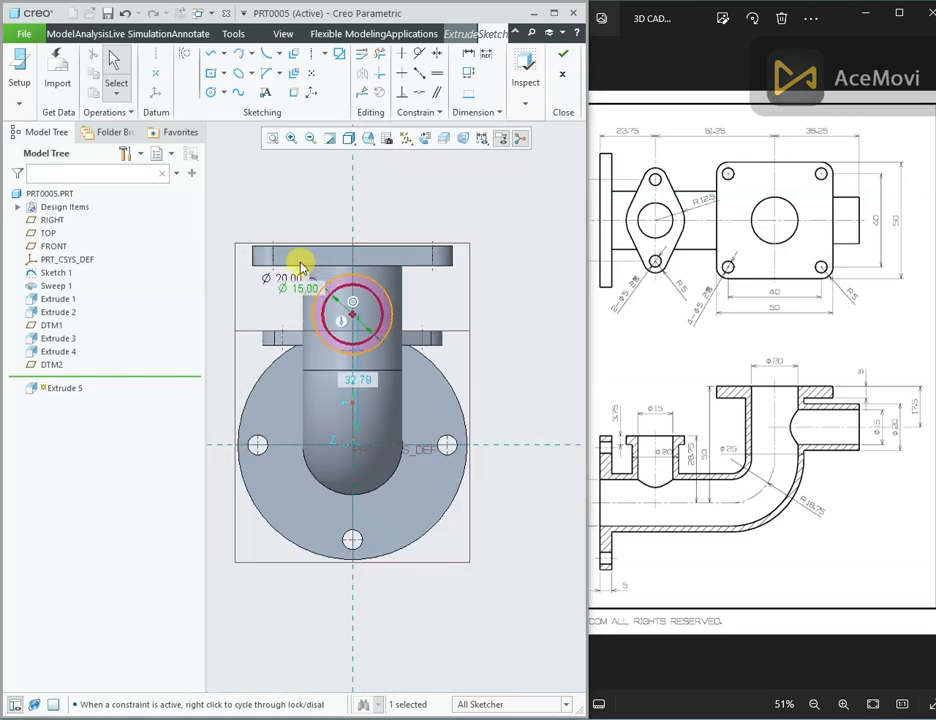
pyautogui.hotkey('ctrl', 'd')
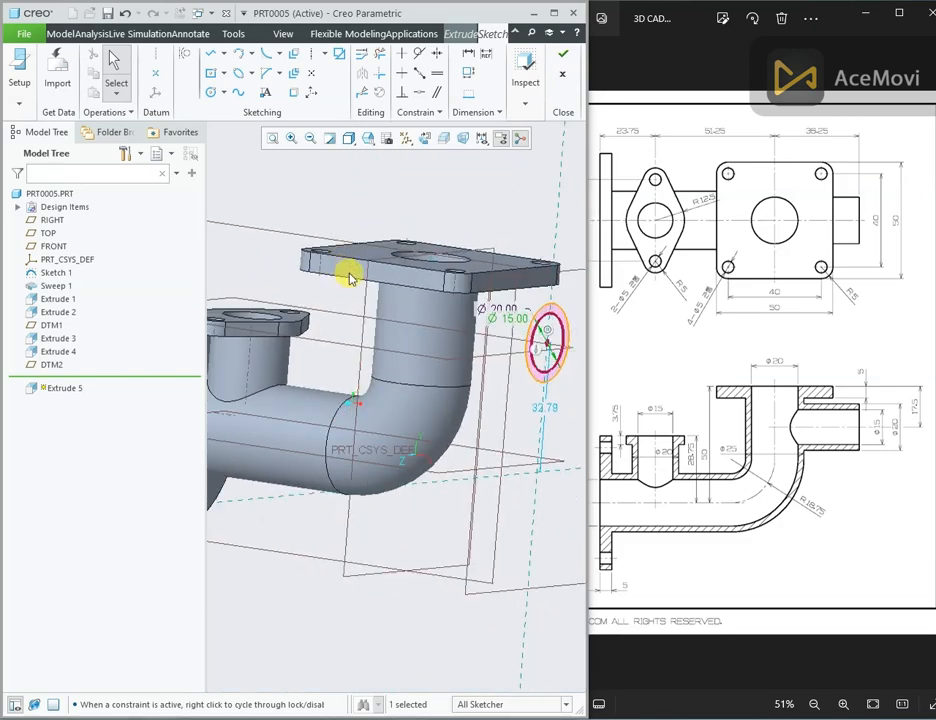
pyautogui.click(562, 55)
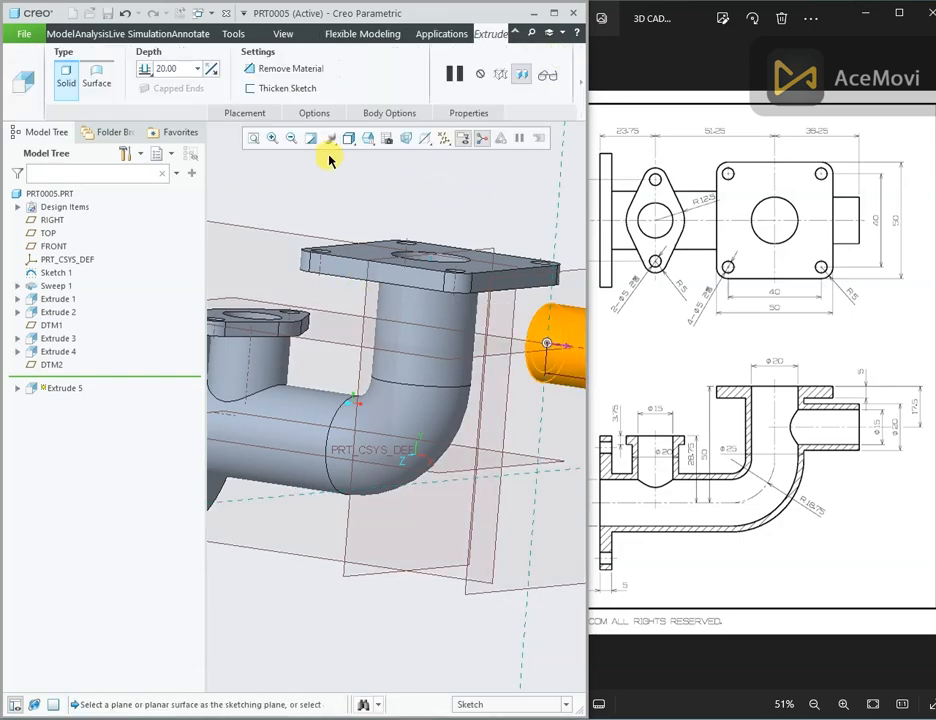
# Extrude the ring section up to the vertical pipe's outer surface as reference and complete the side branch.
pyautogui.click(145, 68)
pyautogui.click(170, 167)
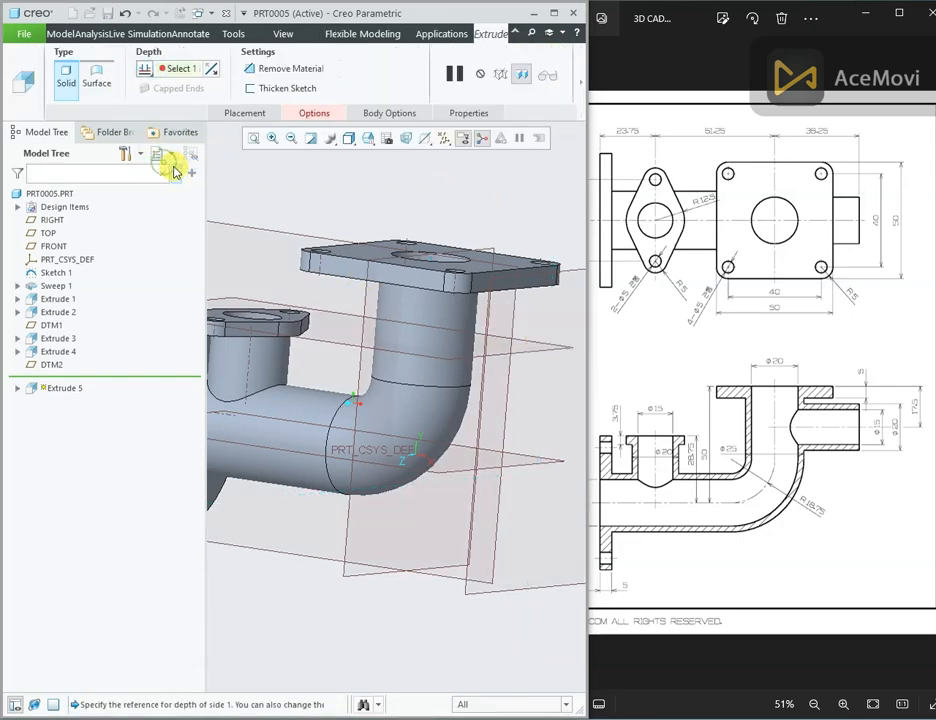
pyautogui.click(424, 318)
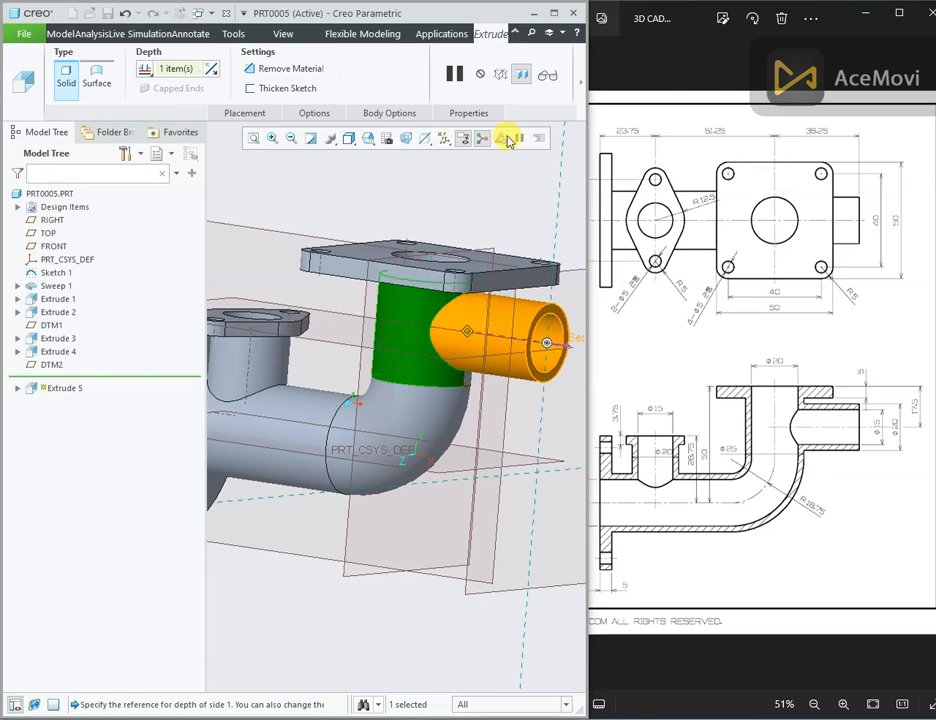
pyautogui.click(580, 74)
pyautogui.click(284, 79)
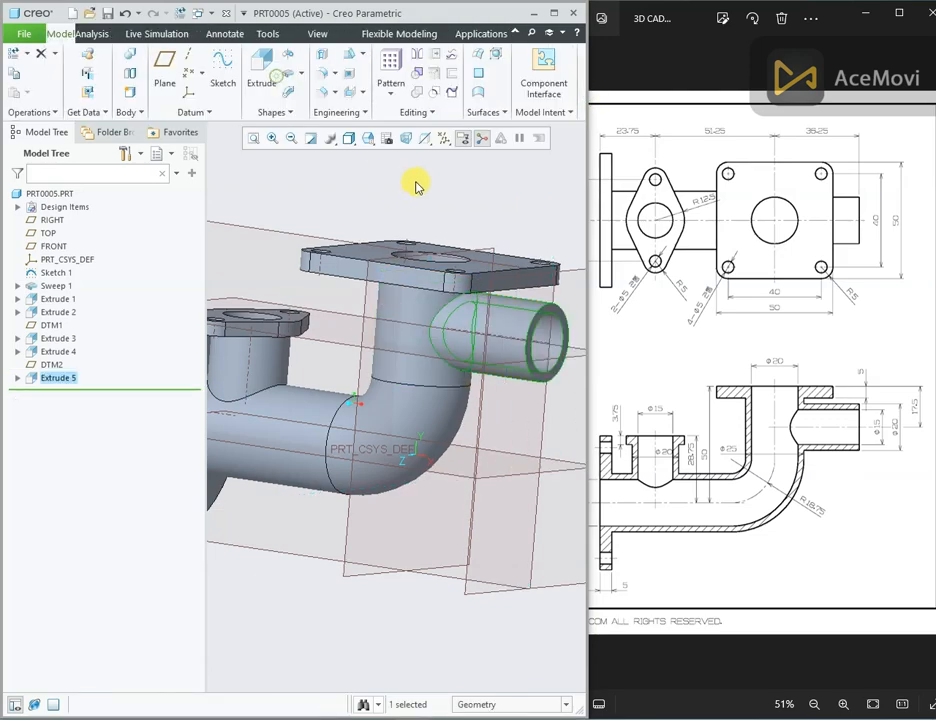
# Start an extrude on the side branch's end face, project both halves of its inner bore edge, and accept the sketch.
pyautogui.moveTo(463, 213); pyautogui.dragTo(508, 257, button='middle')
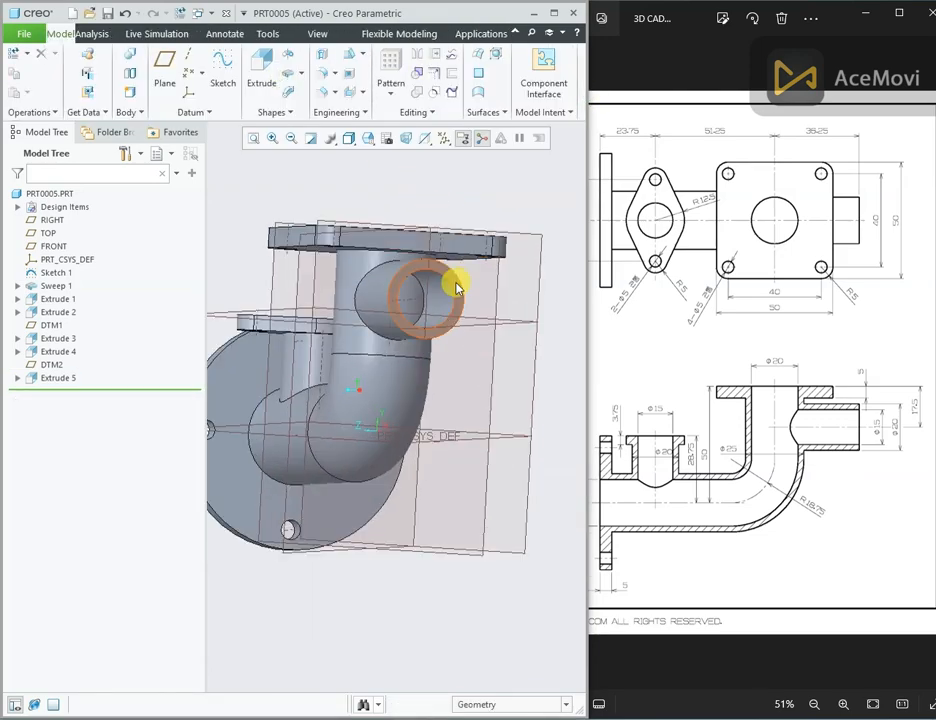
pyautogui.click(455, 278)
pyautogui.click(551, 216)
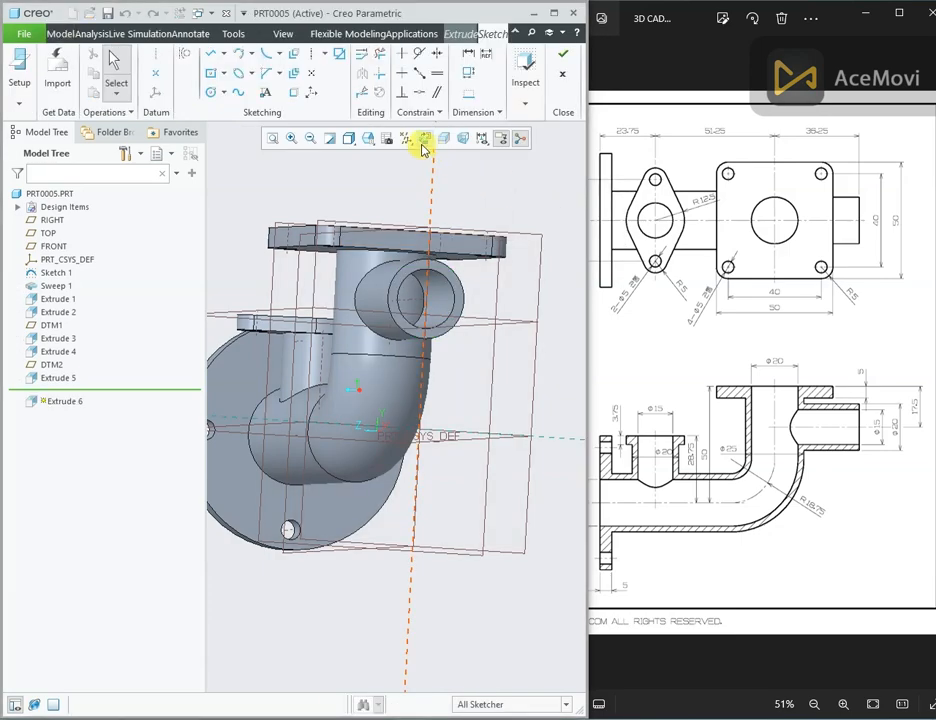
pyautogui.scroll(4, 405, 320)
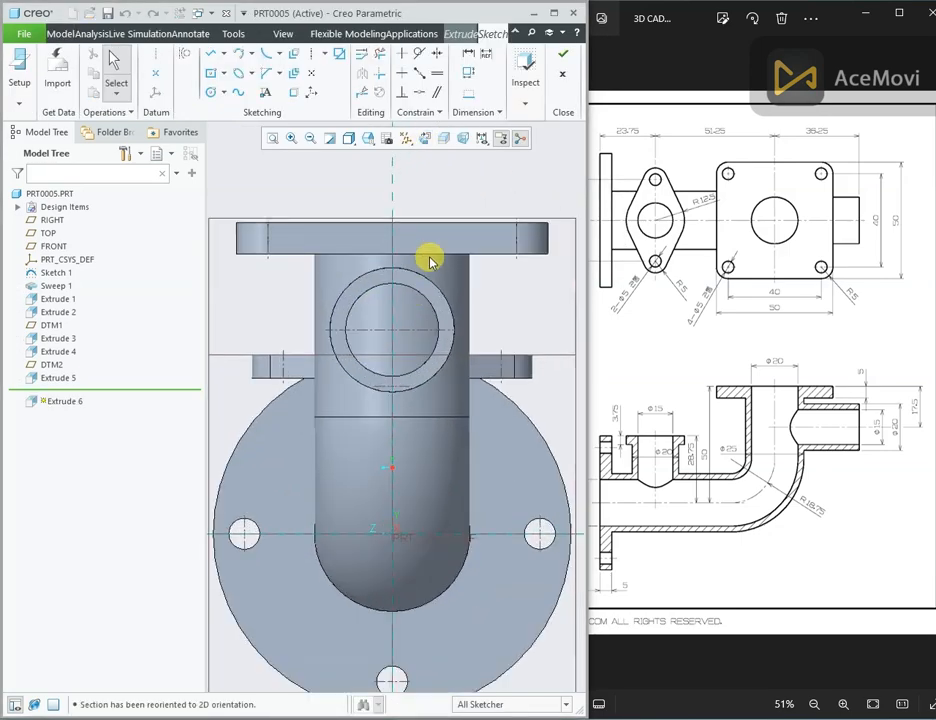
pyautogui.click(293, 92)
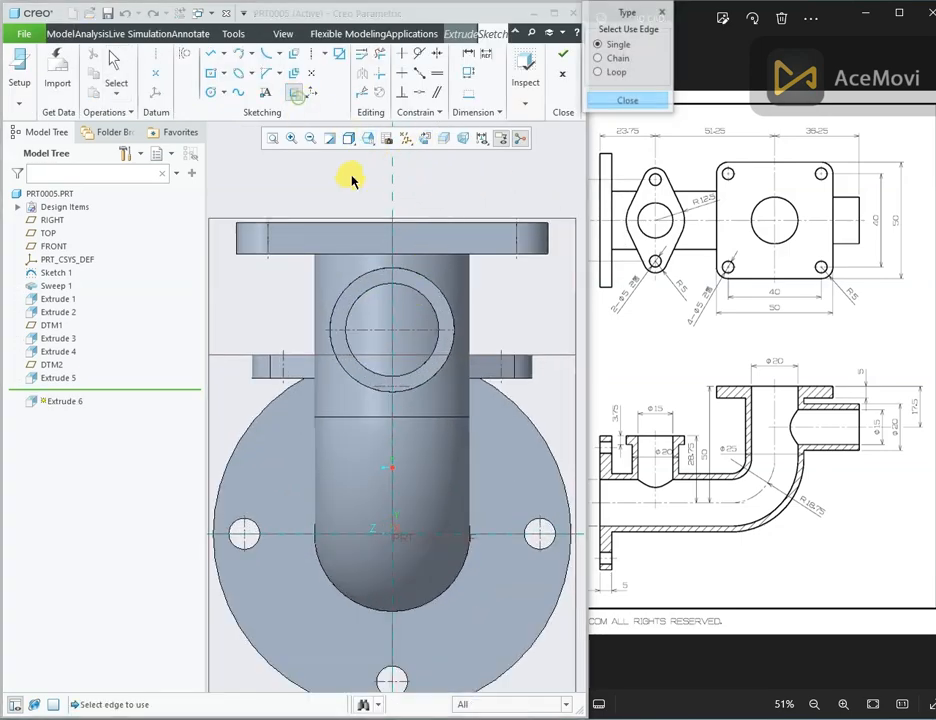
pyautogui.click(358, 383)
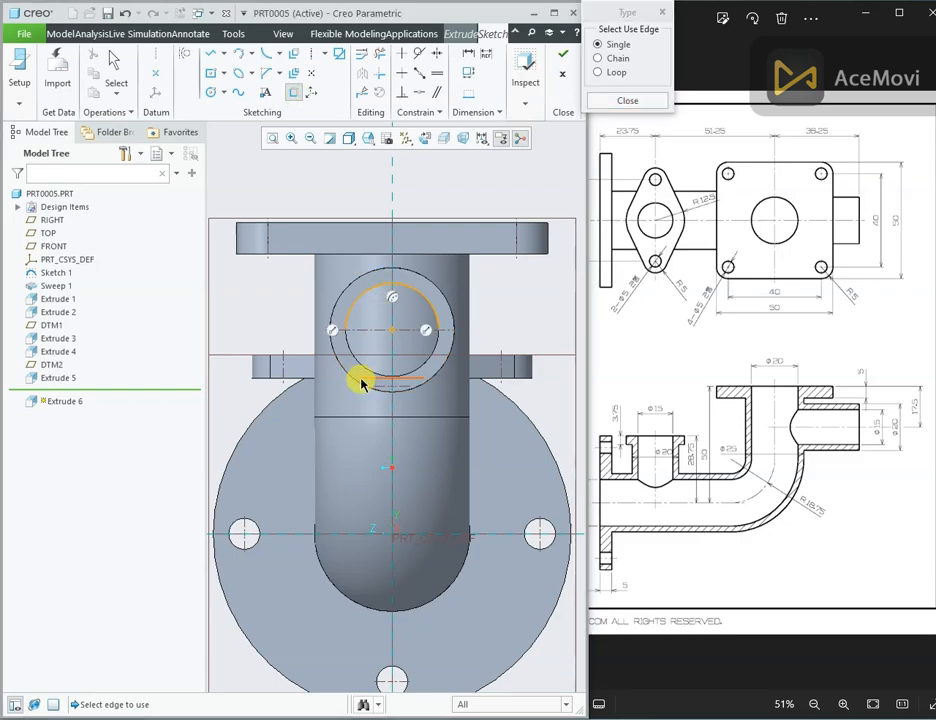
pyautogui.click(380, 372)
pyautogui.click(648, 99)
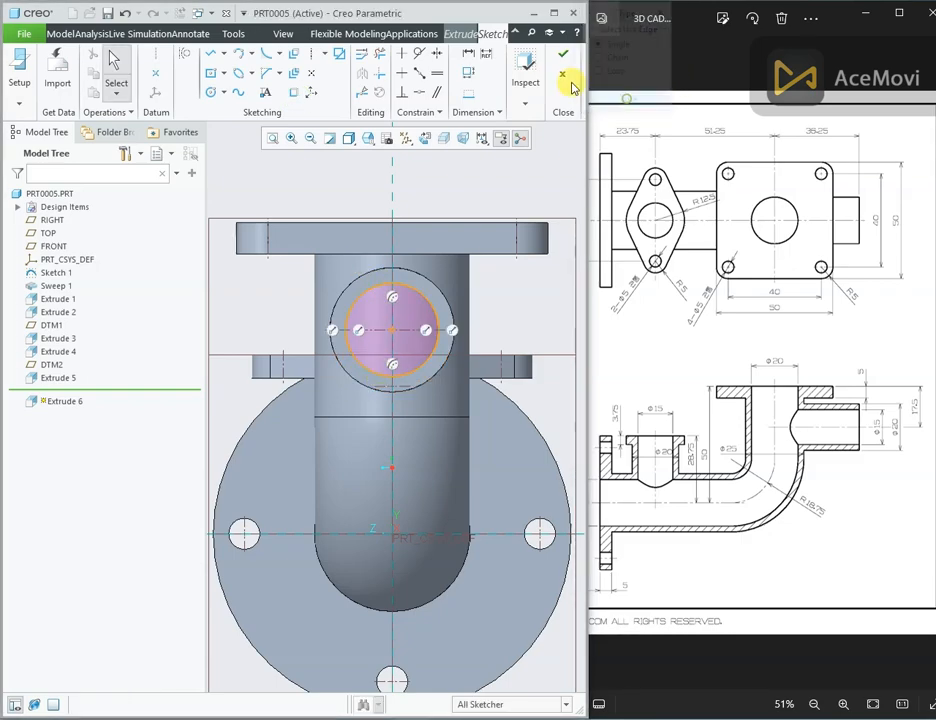
pyautogui.click(563, 53)
# Cut the side branch bore by removing material up to the RIGHT plane as depth reference, and complete the extrude.
pyautogui.moveTo(472, 163)
pyautogui.mouseDown(button='middle')
pyautogui.moveTo(514, 188)
pyautogui.moveTo(491, 232)
pyautogui.mouseUp(button='middle')
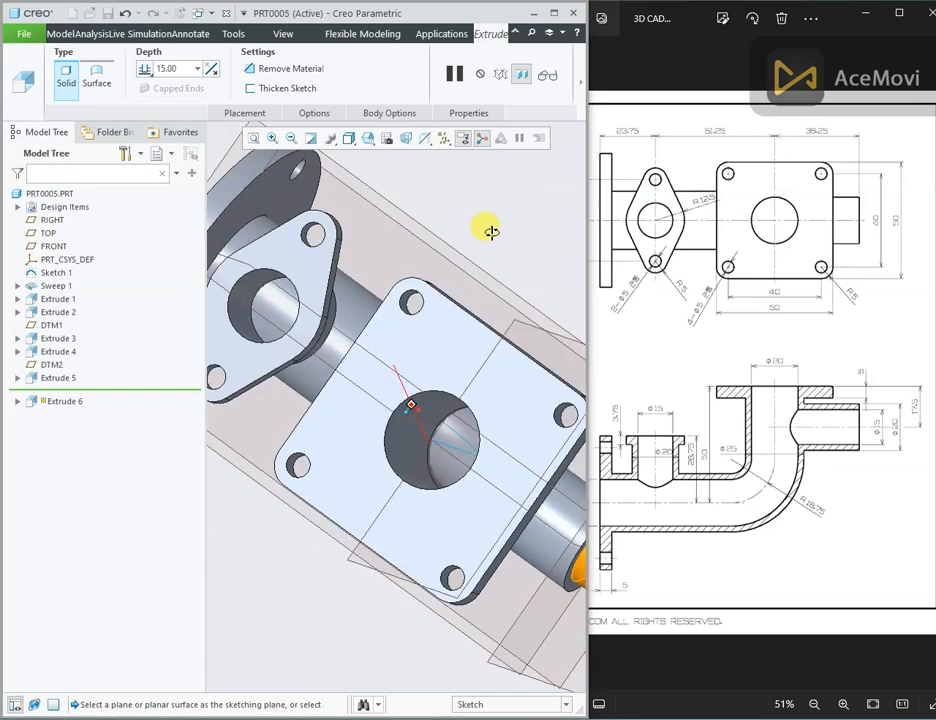
pyautogui.click(145, 68)
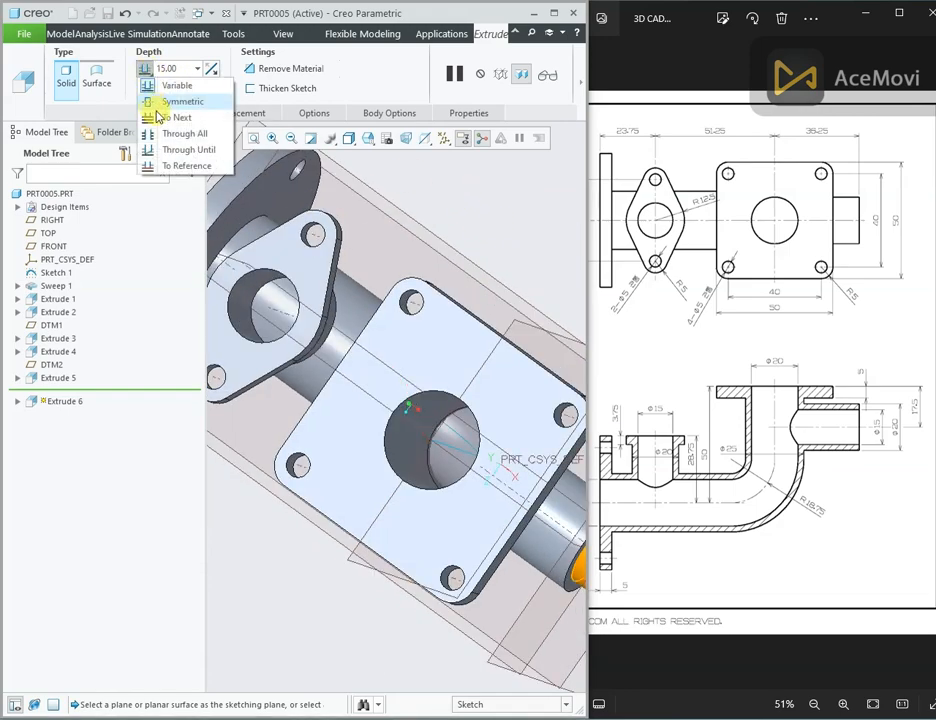
pyautogui.click(148, 165)
pyautogui.hotkey('ctrl', 'd')
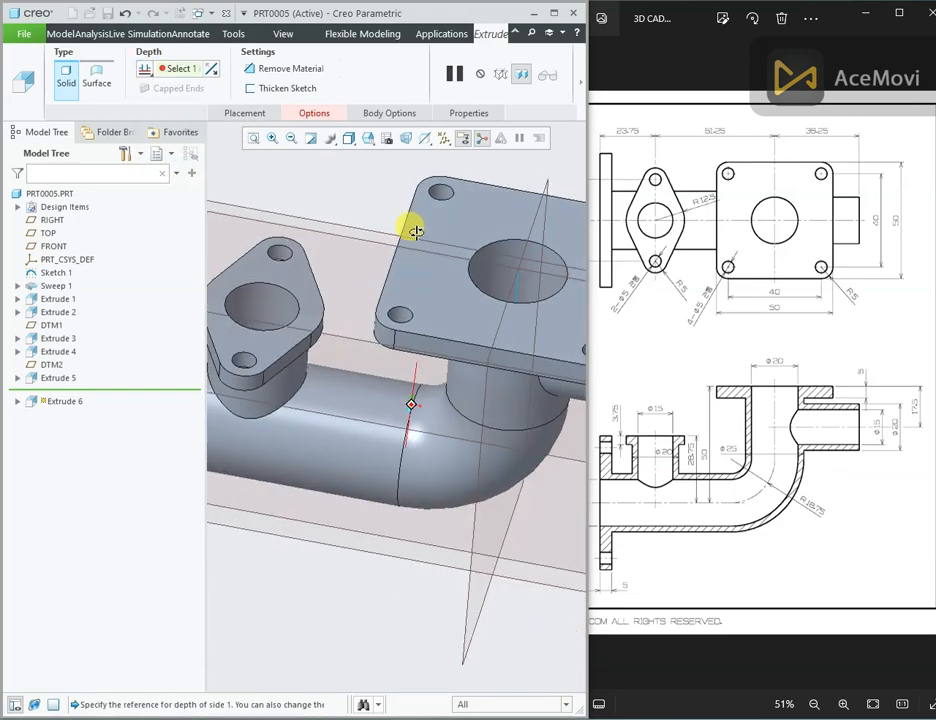
pyautogui.scroll(3, 466, 294)
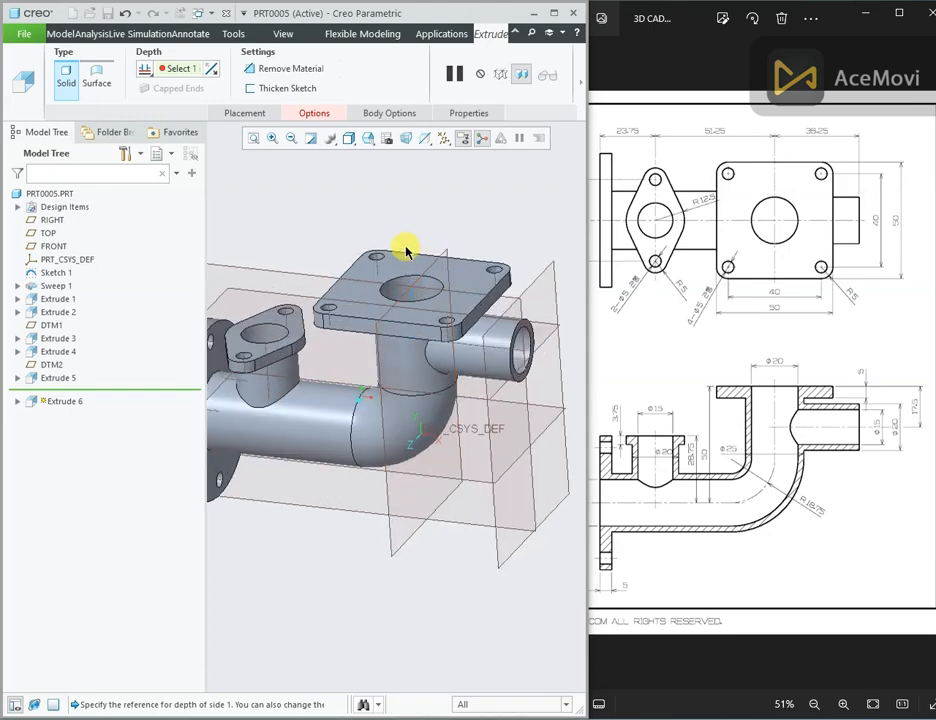
pyautogui.click(441, 262)
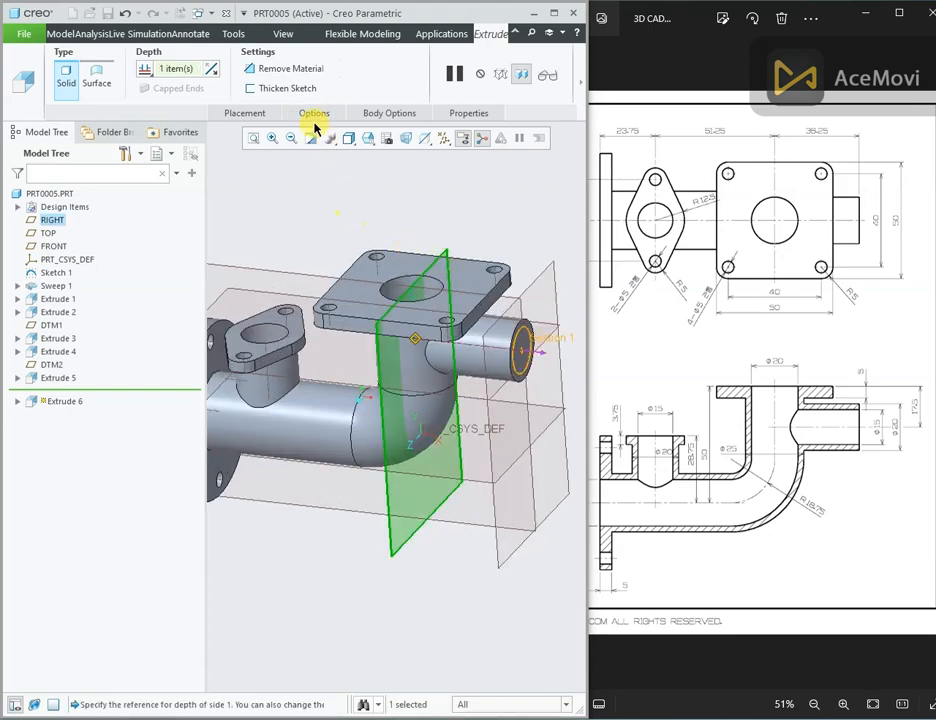
pyautogui.click(288, 68)
pyautogui.click(582, 84)
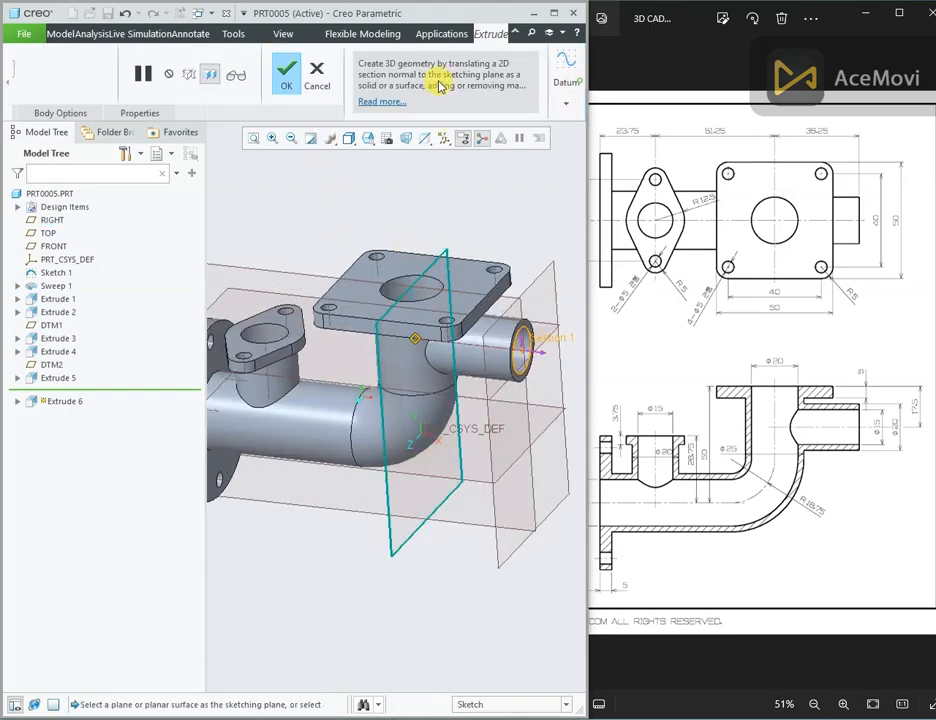
pyautogui.click(297, 76)
# Start an extrude on the oval flange's top face, project both halves of its central bore edge, and accept the sketch.
pyautogui.moveTo(445, 192); pyautogui.dragTo(487, 217, button='middle')
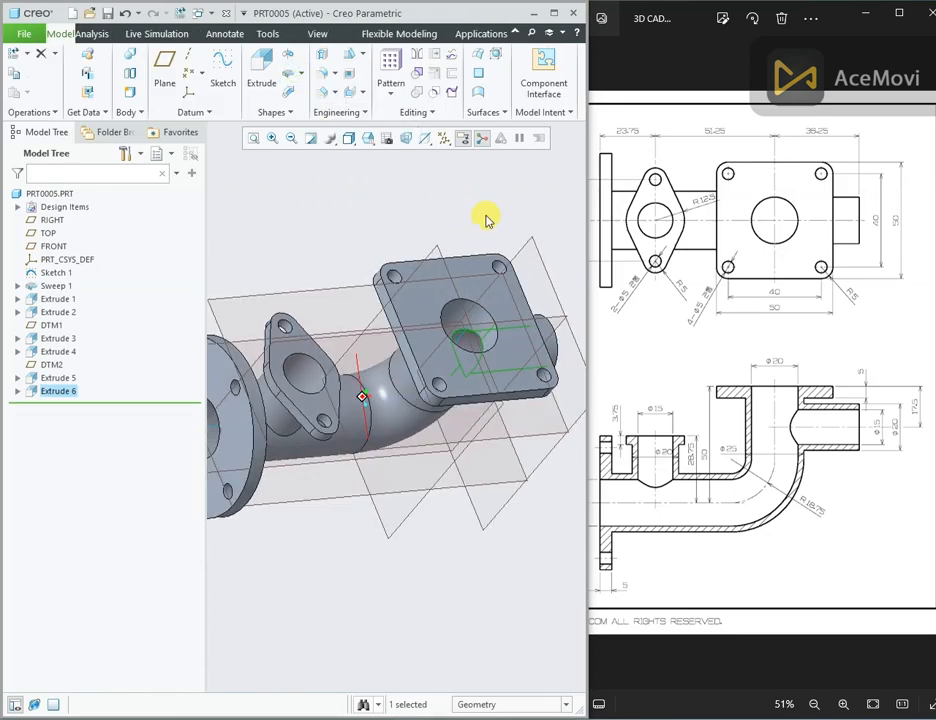
pyautogui.click(313, 358)
pyautogui.click(406, 296)
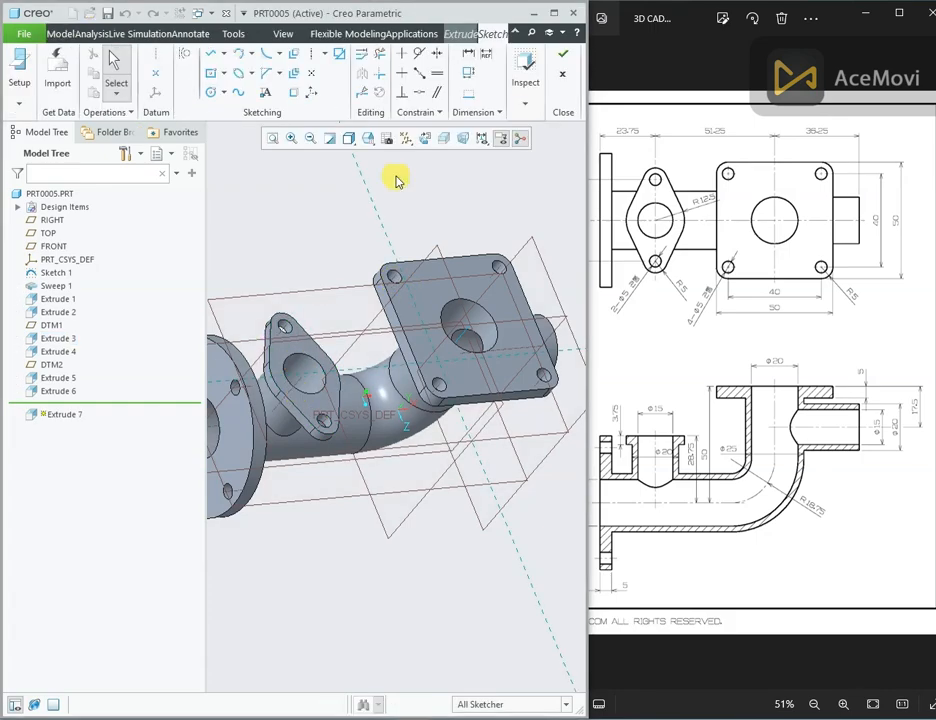
pyautogui.click(419, 141)
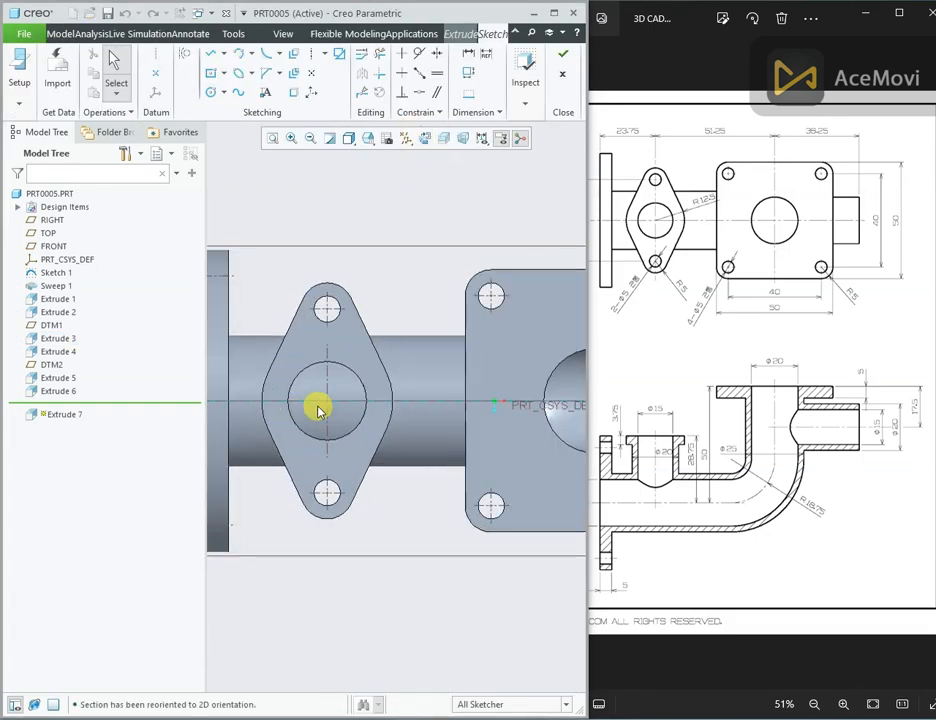
pyautogui.rightClick(415, 220)
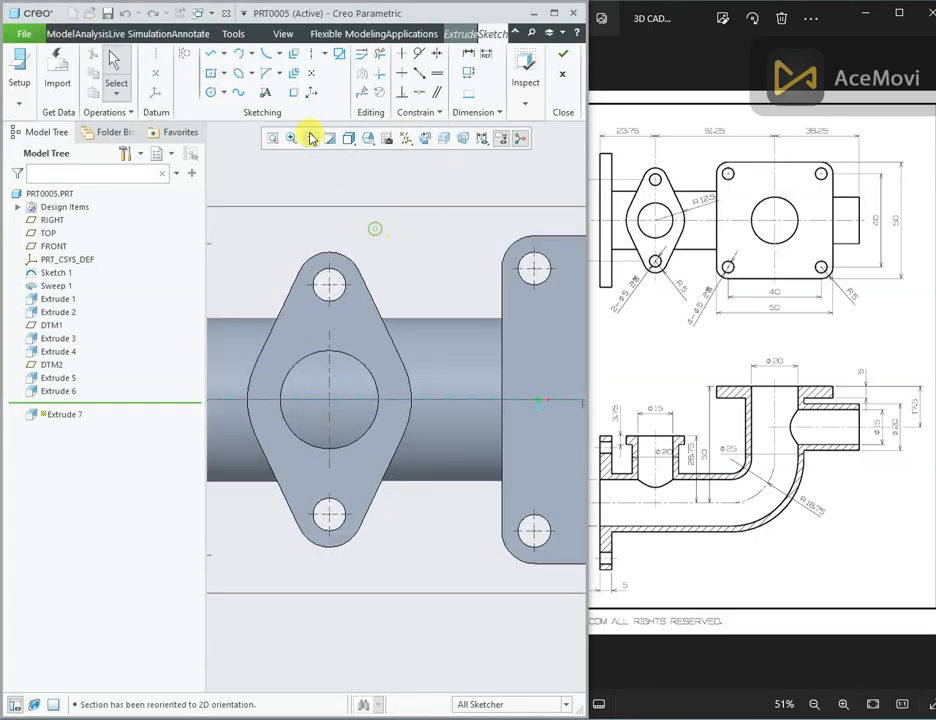
pyautogui.click(295, 95)
pyautogui.click(325, 355)
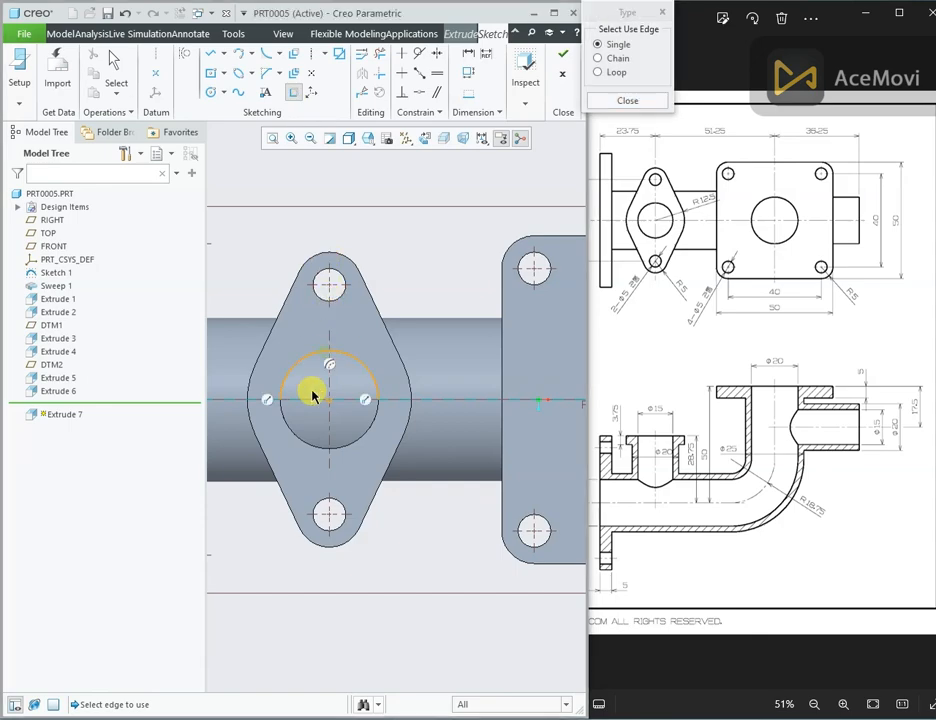
pyautogui.click(307, 452)
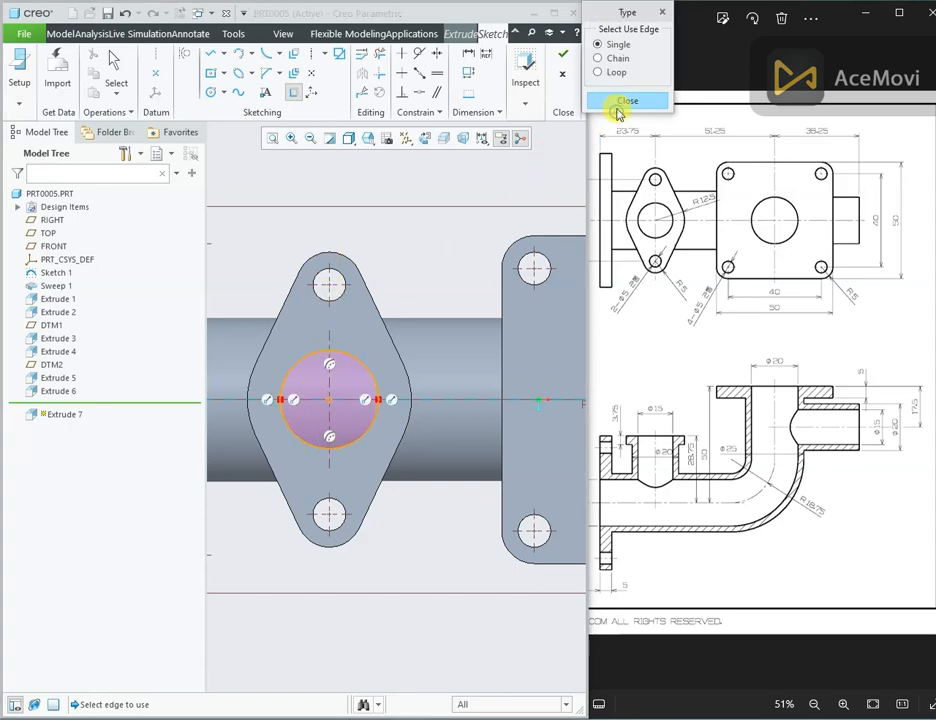
pyautogui.click(617, 103)
pyautogui.click(565, 57)
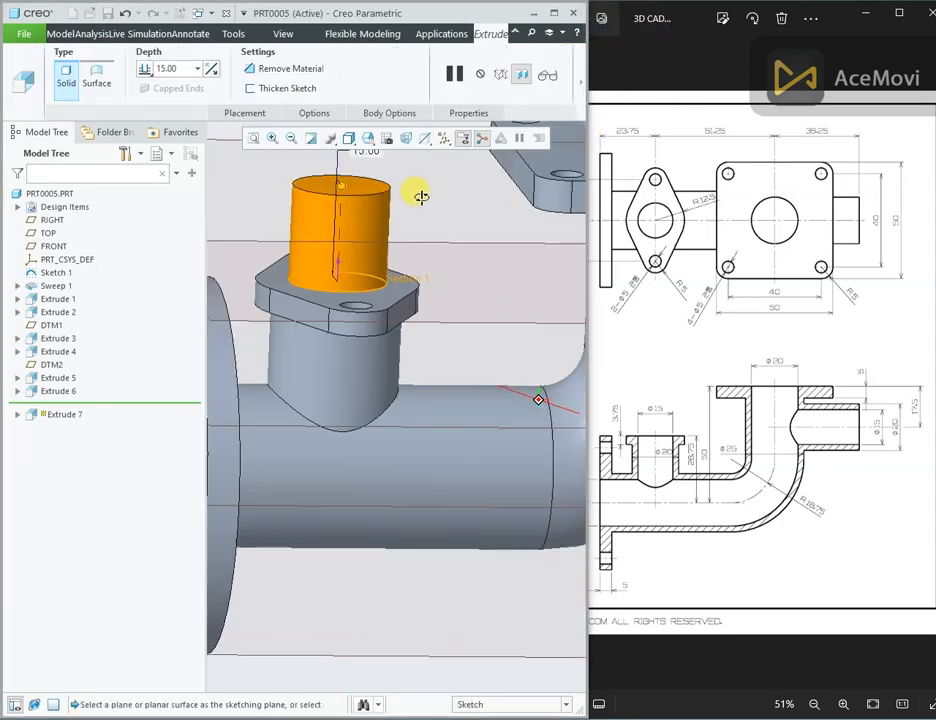
# Cut the upper branch bore by removing material up to the TOP plane as depth reference, and complete the extrude.
pyautogui.click(146, 70)
pyautogui.click(152, 166)
pyautogui.moveTo(302, 262); pyautogui.dragTo(276, 287, button='middle')
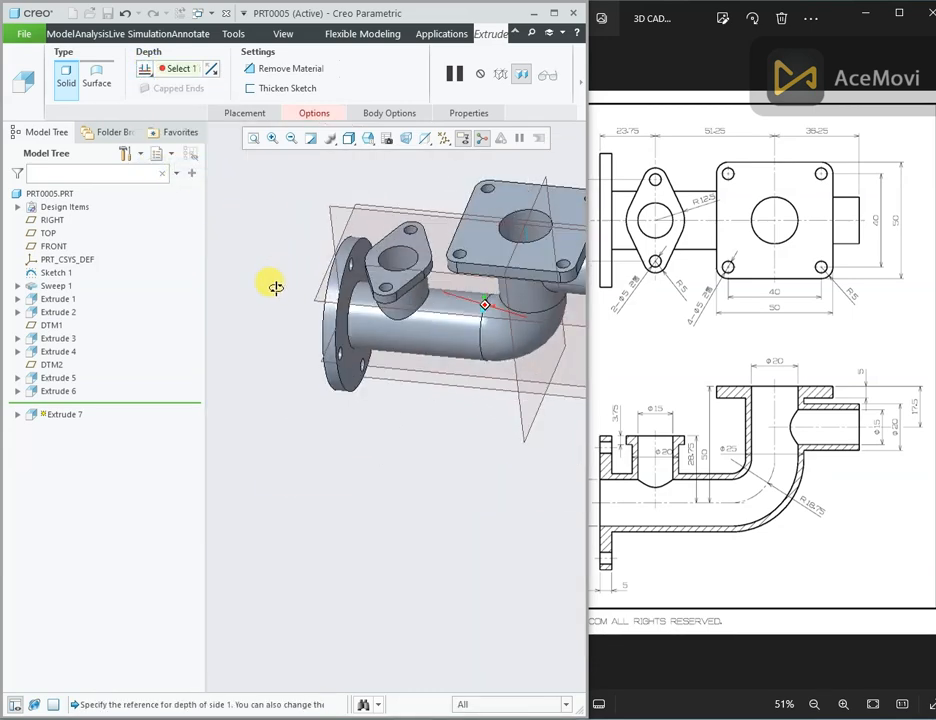
pyautogui.click(405, 370)
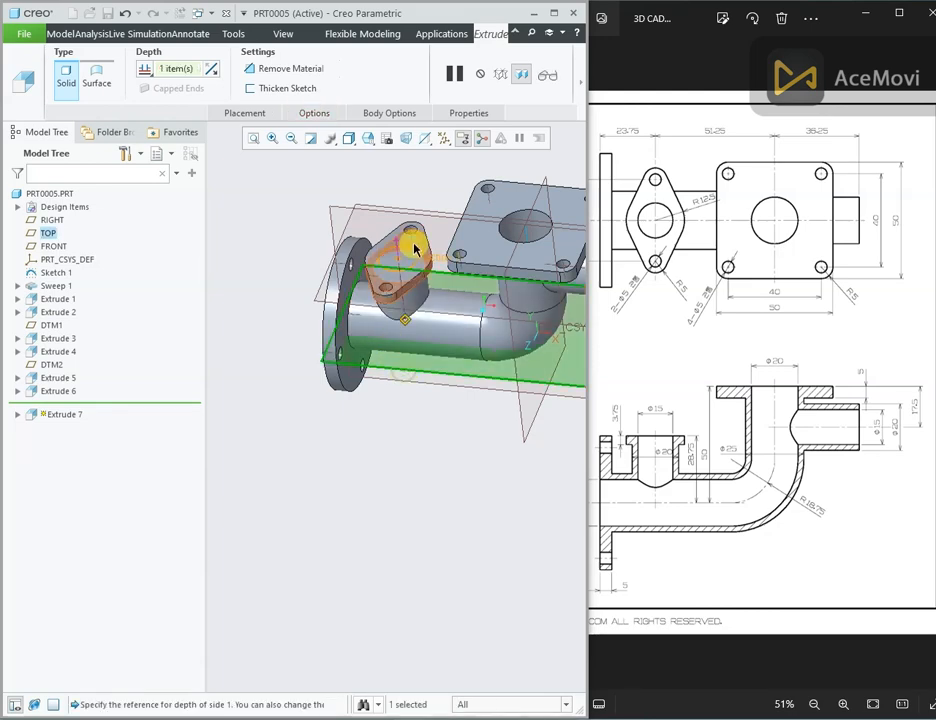
pyautogui.click(294, 69)
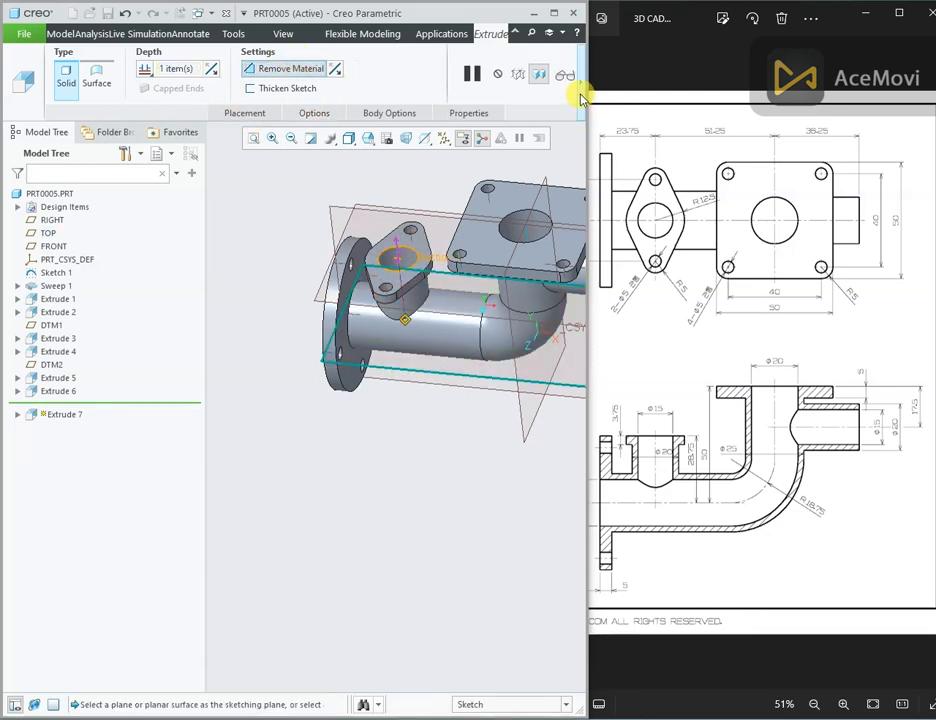
pyautogui.click(582, 98)
pyautogui.click(284, 71)
pyautogui.click(293, 73)
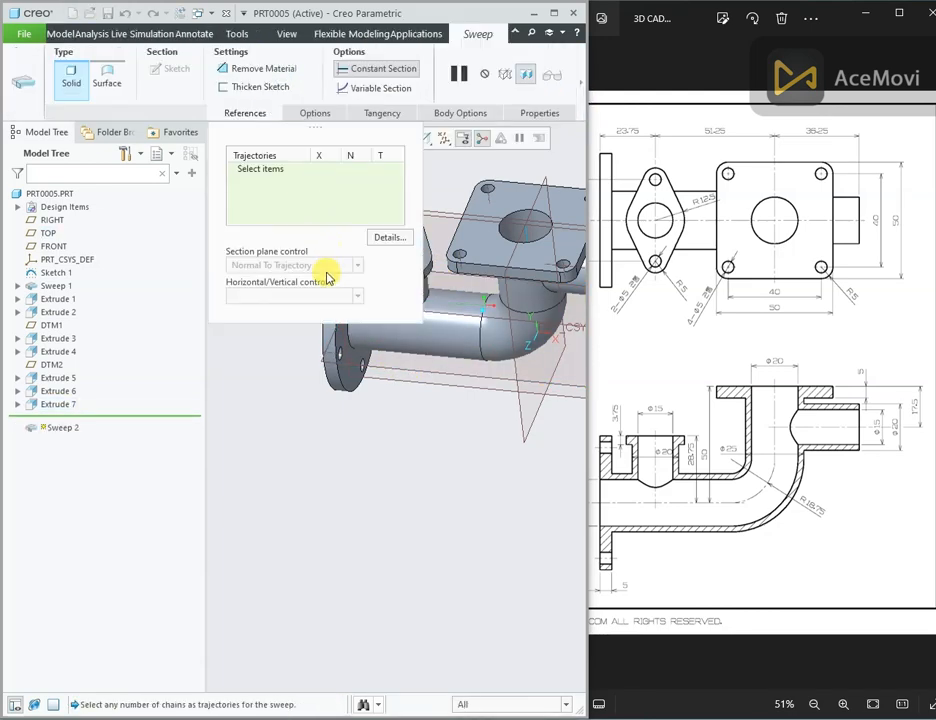
pyautogui.click(582, 92)
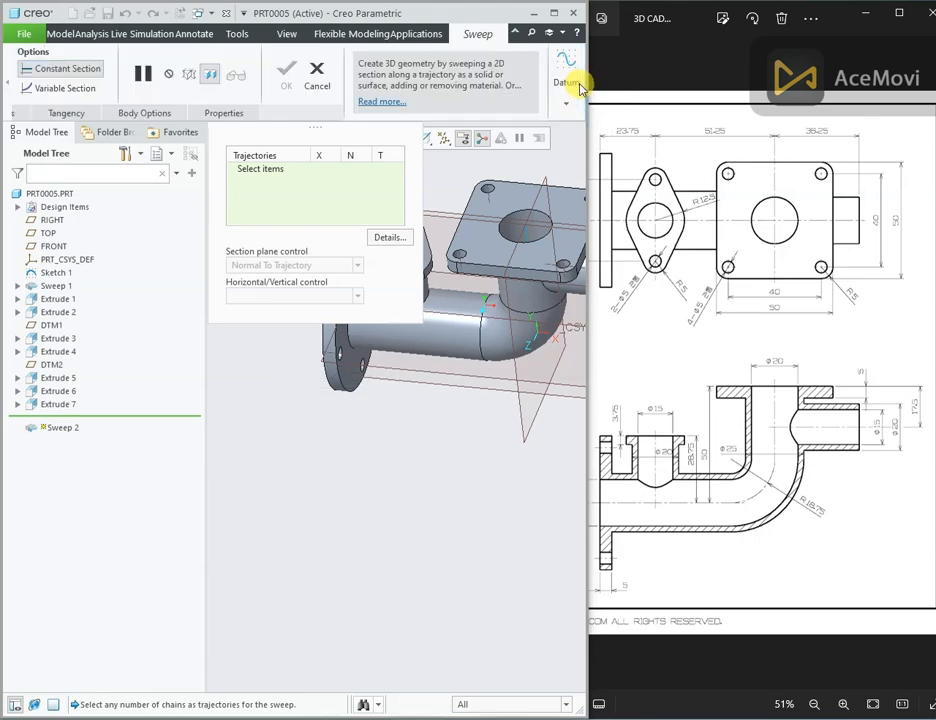
pyautogui.click(318, 72)
# Turn off the datum plane display and hide the pipe's sweep trajectory sketch (Sketch 1).
pyautogui.scroll(2, 308, 235)
pyautogui.moveTo(316, 357); pyautogui.dragTo(417, 198, button='middle')
pyautogui.click(443, 138)
pyautogui.click(444, 220)
pyautogui.click(403, 186)
pyautogui.scroll(-3, 400, 197)
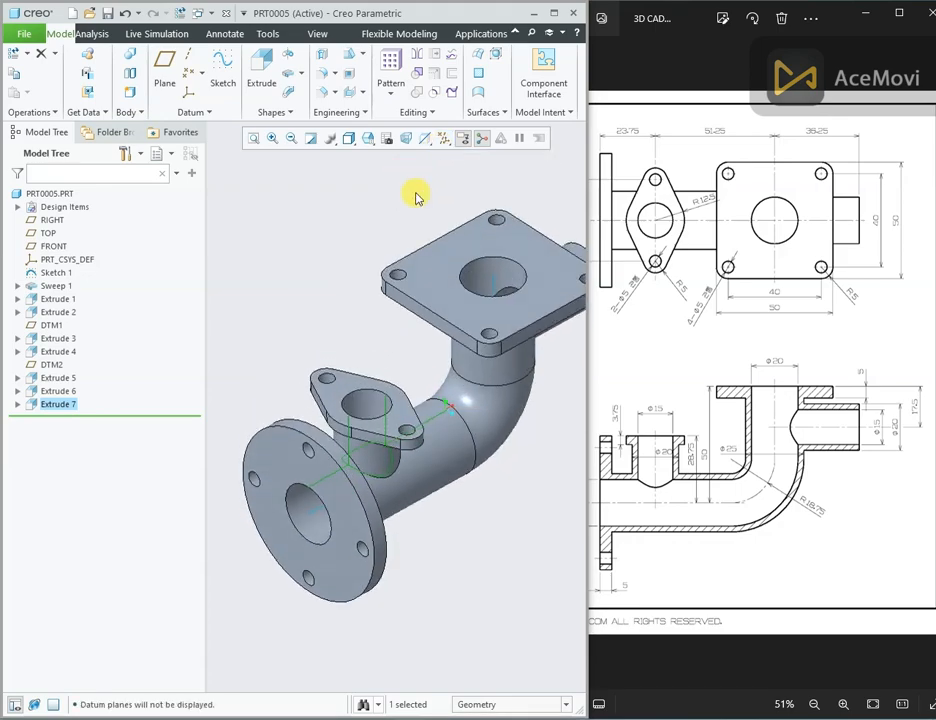
pyautogui.click(493, 284)
pyautogui.click(541, 236)
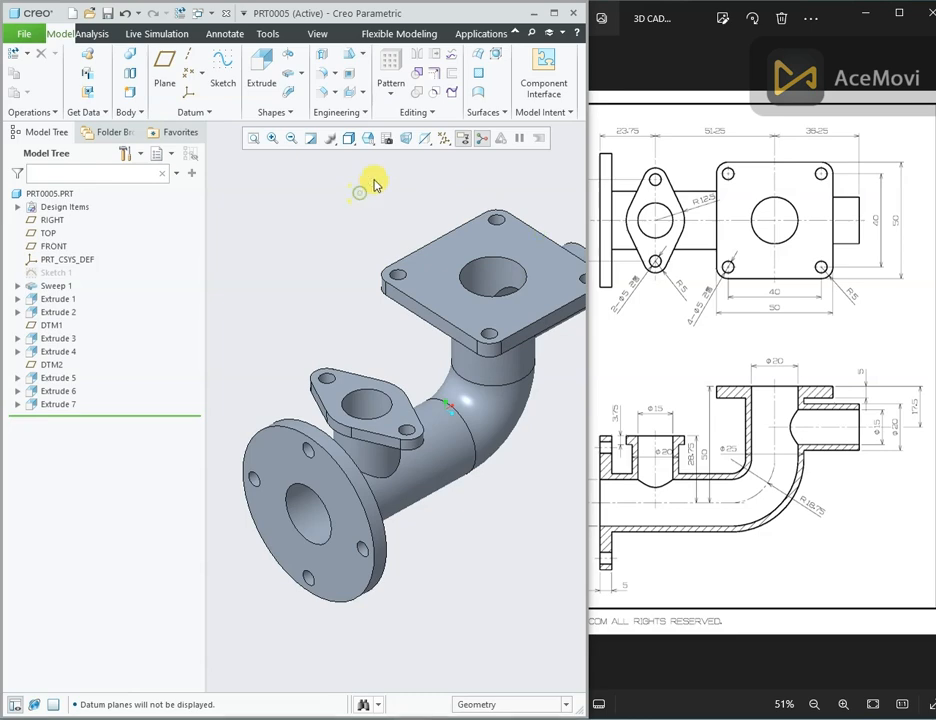
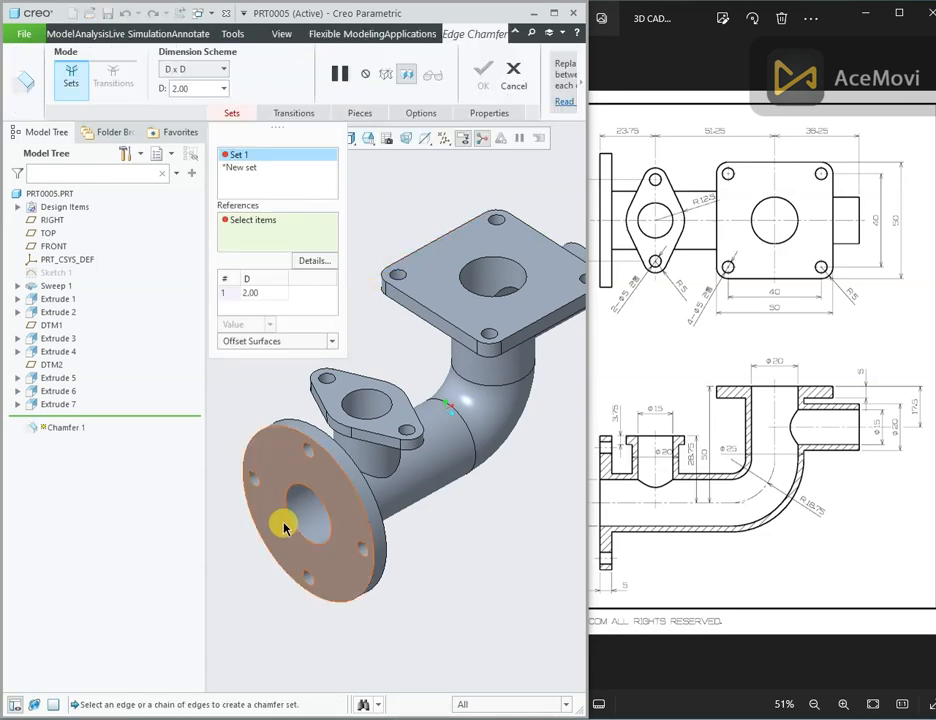
# Add the round flange's four bolt-hole edges and central bore edge on its front face to the first chamfer set.
pyautogui.click(308, 455)
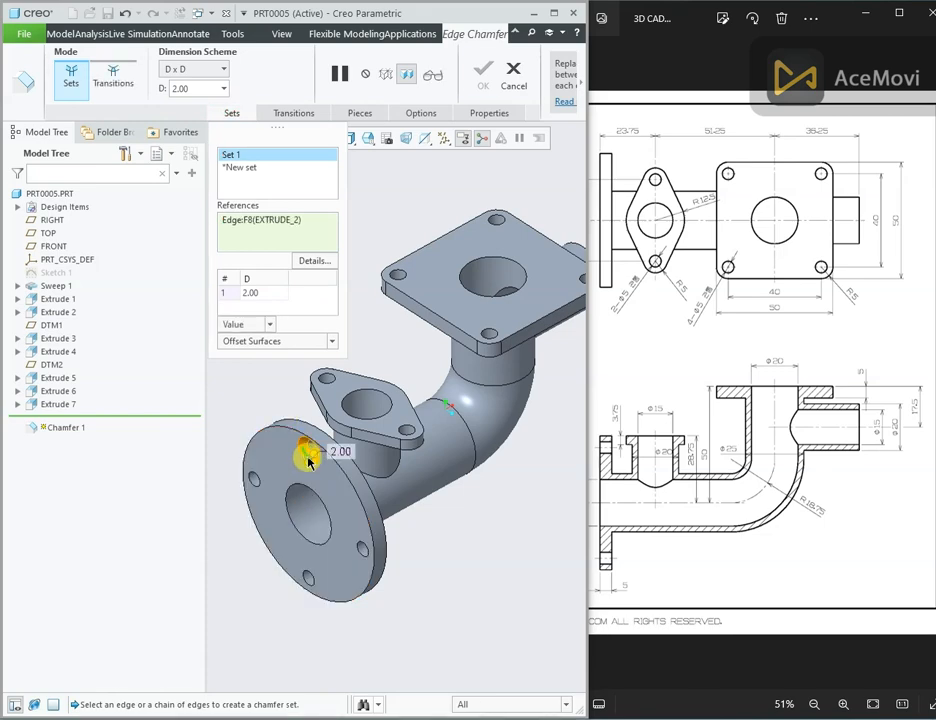
pyautogui.keyDown('ctrl'); pyautogui.click(258, 487); pyautogui.keyUp('ctrl')
pyautogui.scroll(-3, 258, 487)
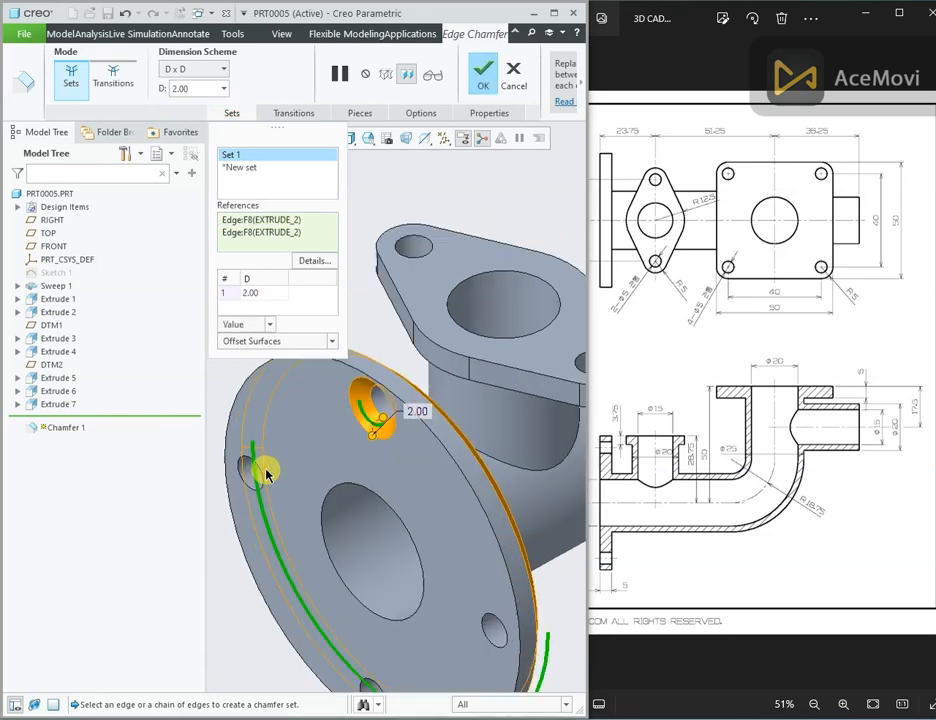
pyautogui.keyDown('ctrl'); pyautogui.click(253, 466); pyautogui.keyUp('ctrl')
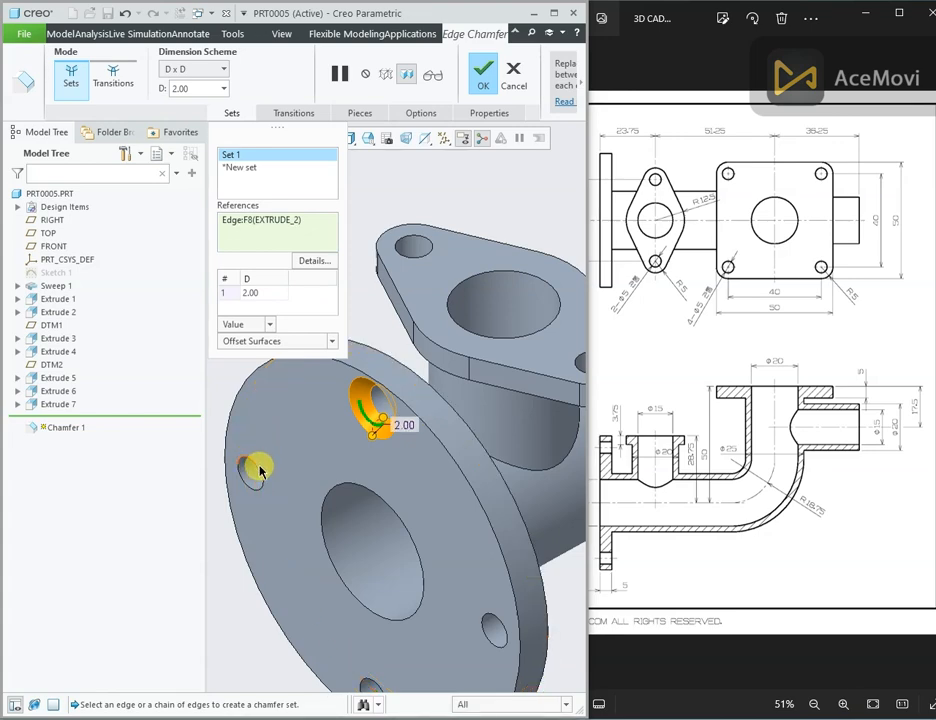
pyautogui.keyDown('ctrl'); pyautogui.click(258, 470); pyautogui.keyUp('ctrl')
pyautogui.scroll(2, 303, 564)
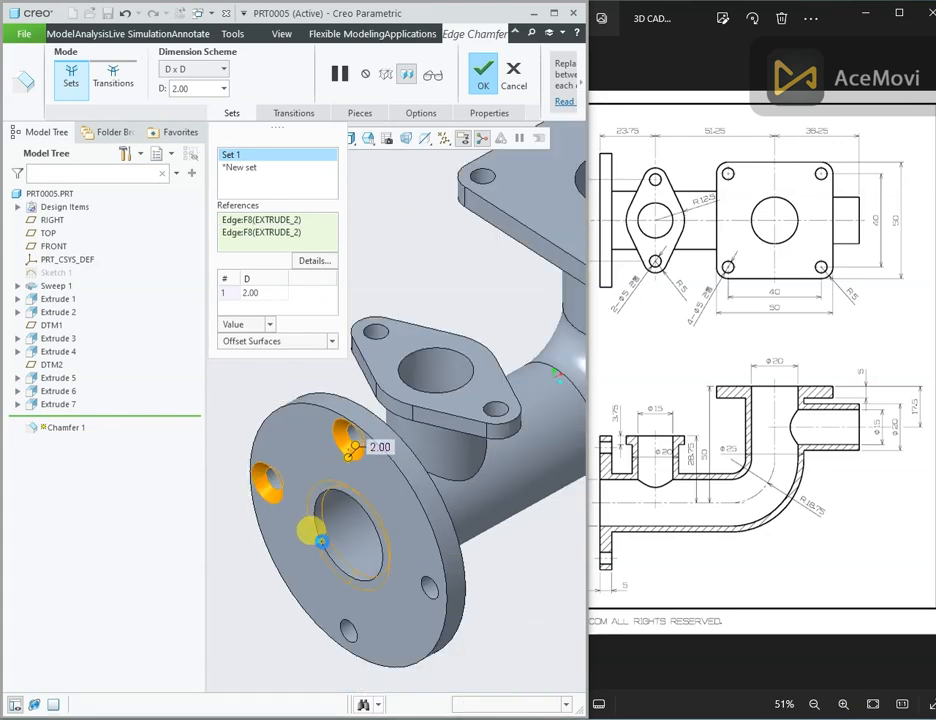
pyautogui.keyDown('ctrl'); pyautogui.click(318, 538); pyautogui.keyUp('ctrl')
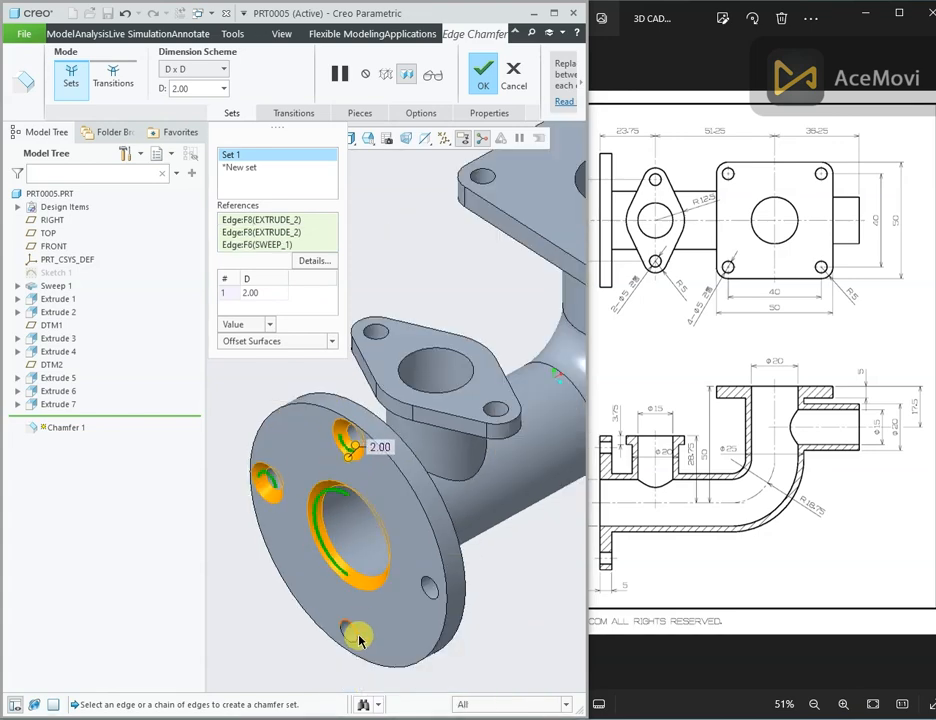
pyautogui.keyDown('ctrl'); pyautogui.click(428, 596); pyautogui.keyUp('ctrl')
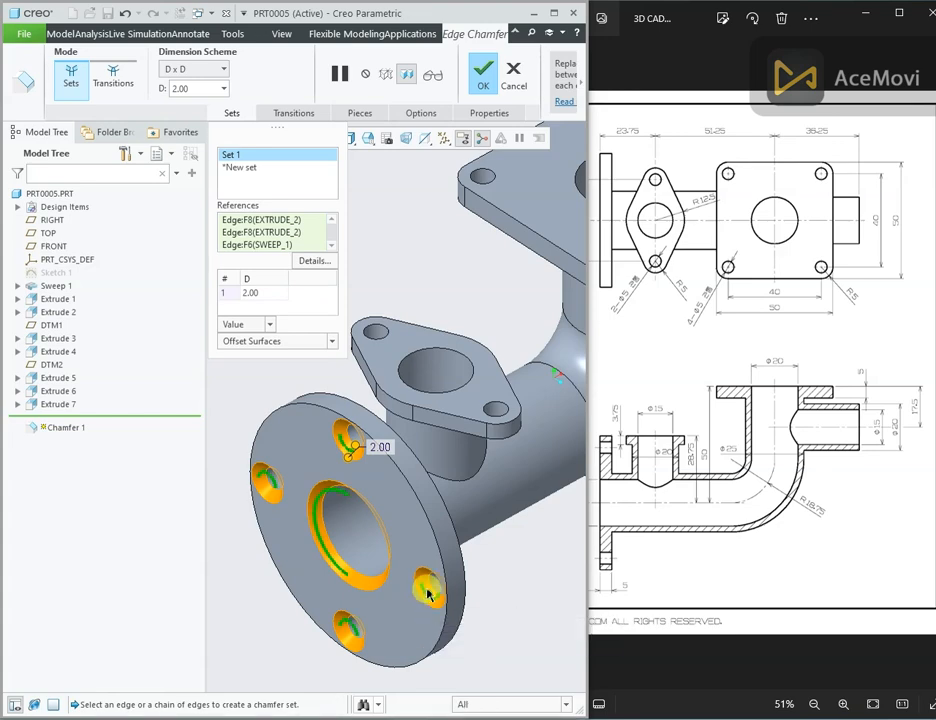
# Add the oval flange's central bore edge and two bolt-hole edges on its top face to the same chamfer set.
pyautogui.keyDown('ctrl'); pyautogui.click(410, 360); pyautogui.keyUp('ctrl')
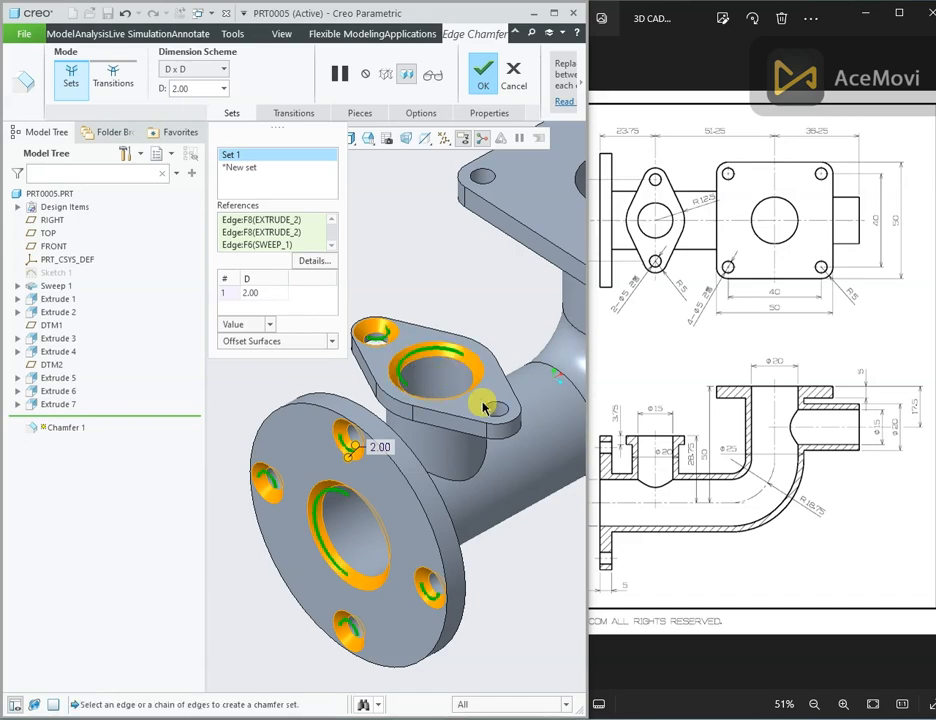
pyautogui.scroll(-4, 430, 380)
pyautogui.scroll(5, 480, 334)
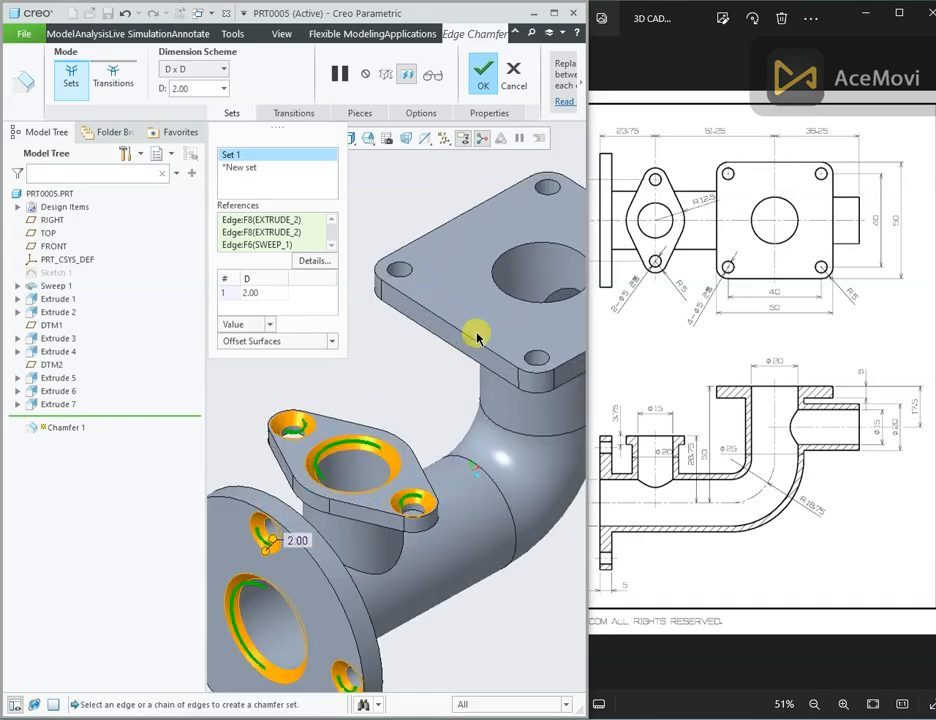
# Add the square flange's central bore edge and four hole edges to the chamfer set, and set its D distance to 1.
pyautogui.scroll(-3, 520, 288)
pyautogui.scroll(5, 500, 288)
pyautogui.keyDown('ctrl'); pyautogui.click(446, 294); pyautogui.keyUp('ctrl')
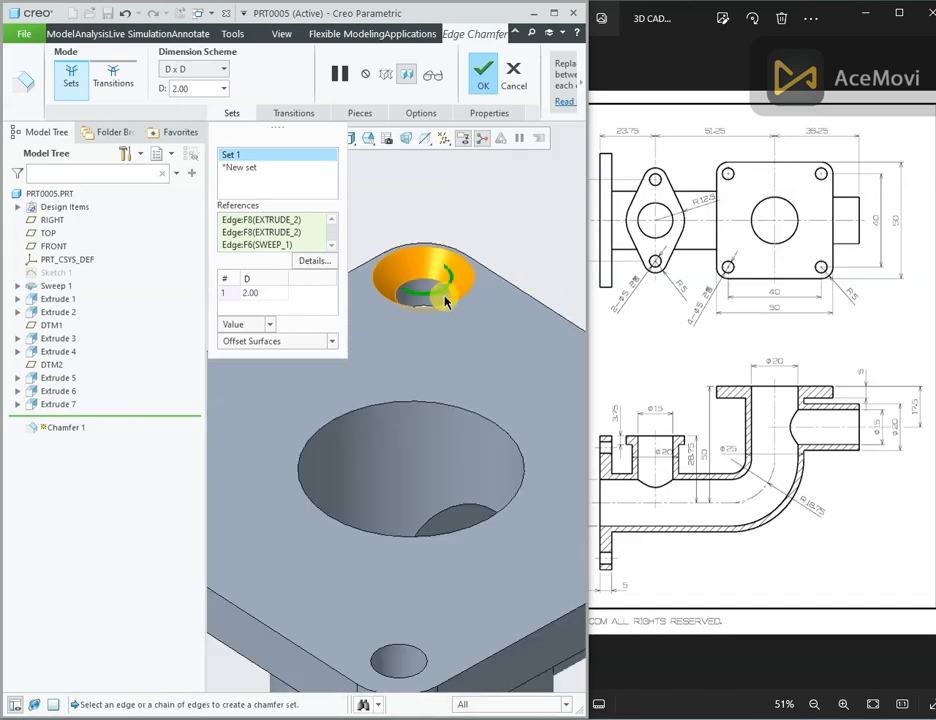
pyautogui.keyDown('ctrl'); pyautogui.click(442, 406); pyautogui.keyUp('ctrl')
pyautogui.scroll(-3, 435, 364)
pyautogui.keyDown('ctrl'); pyautogui.click(292, 400); pyautogui.keyUp('ctrl')
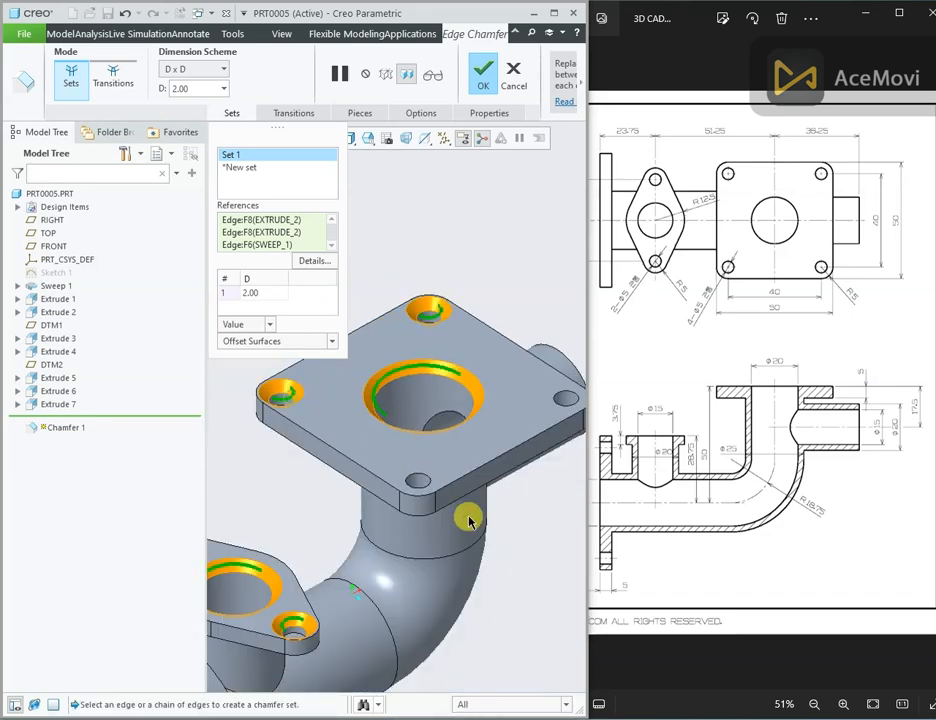
pyautogui.keyDown('ctrl'); pyautogui.click(432, 482); pyautogui.keyUp('ctrl')
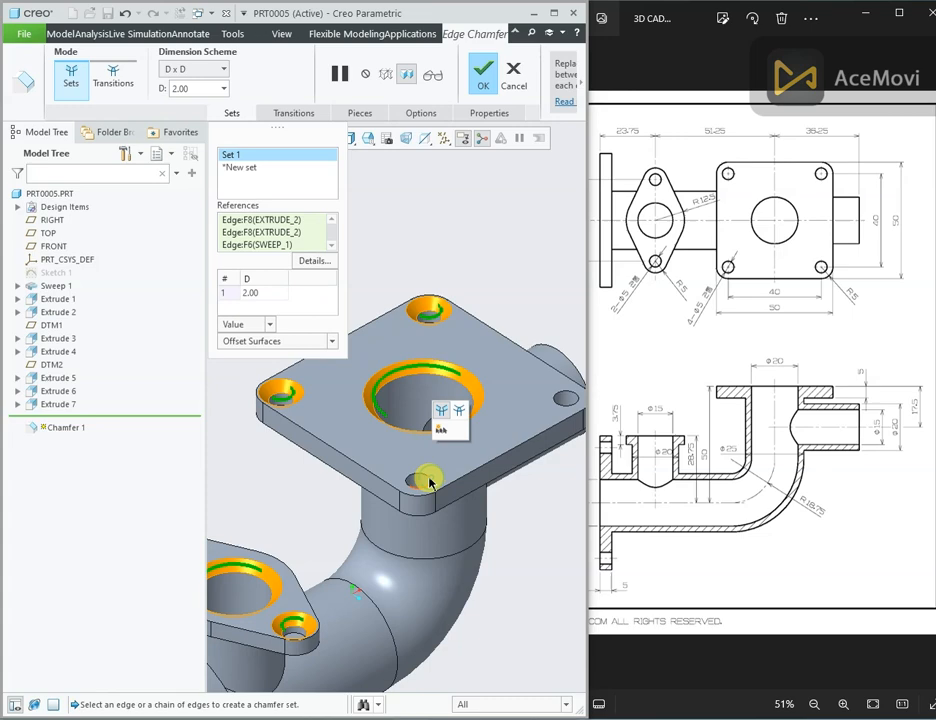
pyautogui.keyDown('ctrl'); pyautogui.click(567, 404); pyautogui.keyUp('ctrl')
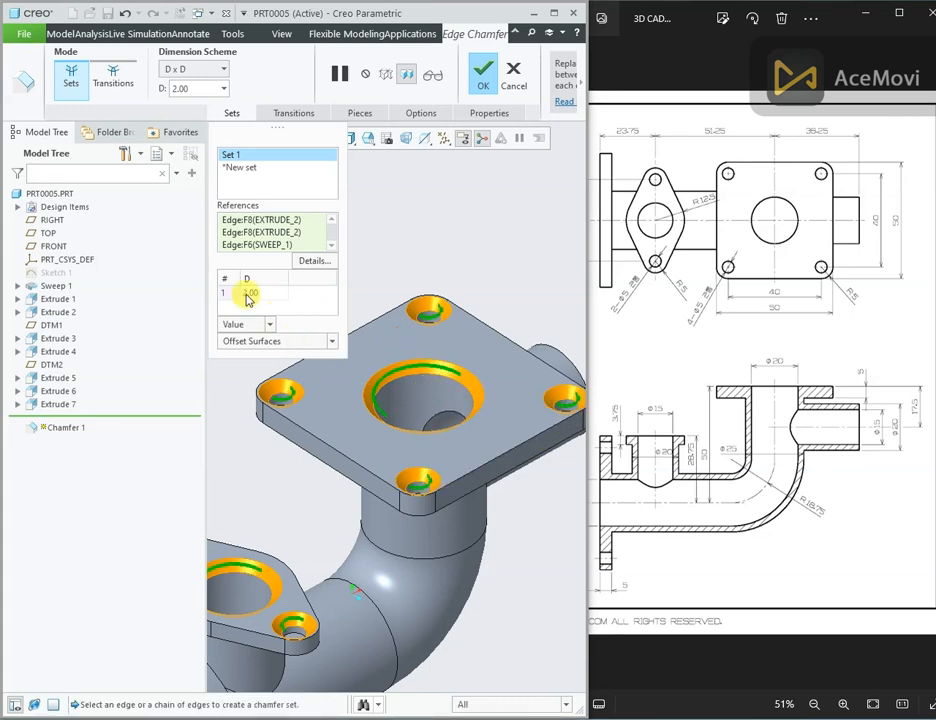
pyautogui.write('1')
pyautogui.press('Return')
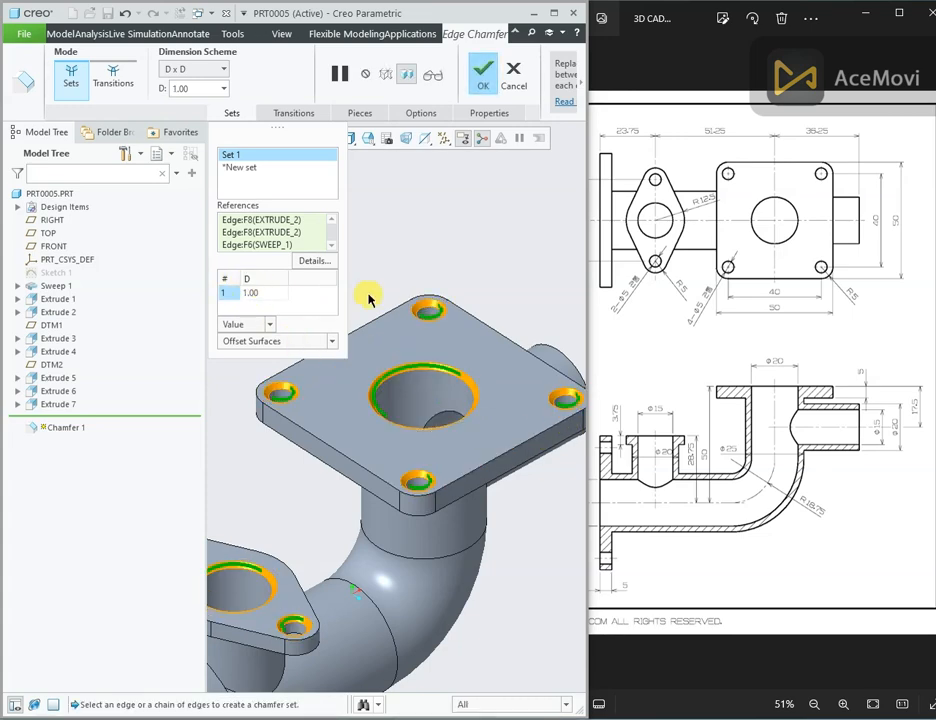
# Create a second chamfer set from both outer edges of the round and square flanges and the oval flange's top outline.
pyautogui.scroll(-3, 469, 370)
pyautogui.click(253, 172)
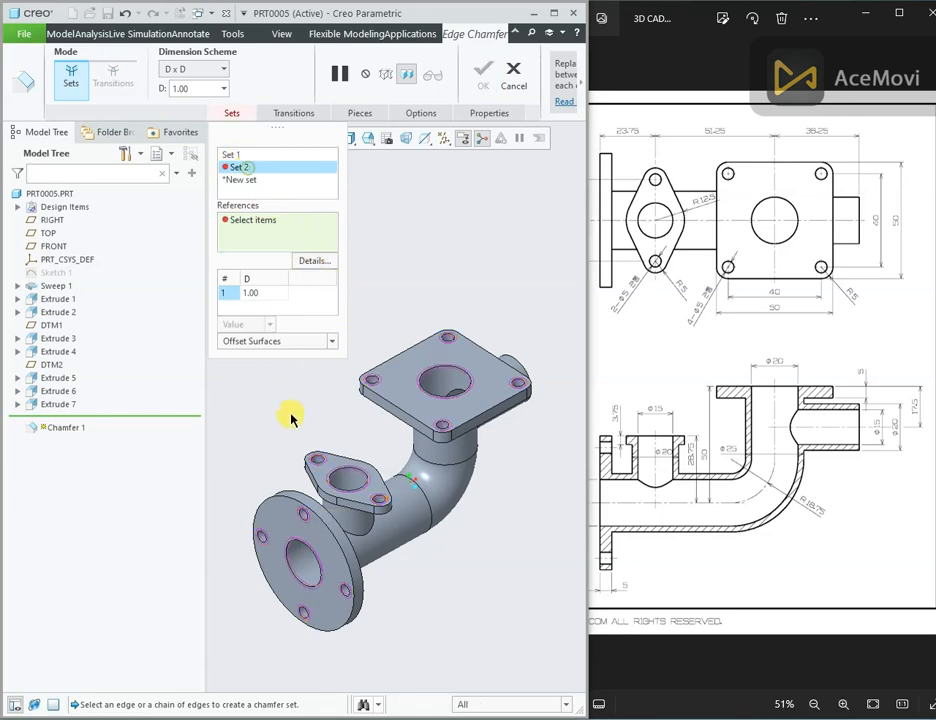
pyautogui.scroll(3, 303, 553)
pyautogui.click(290, 470)
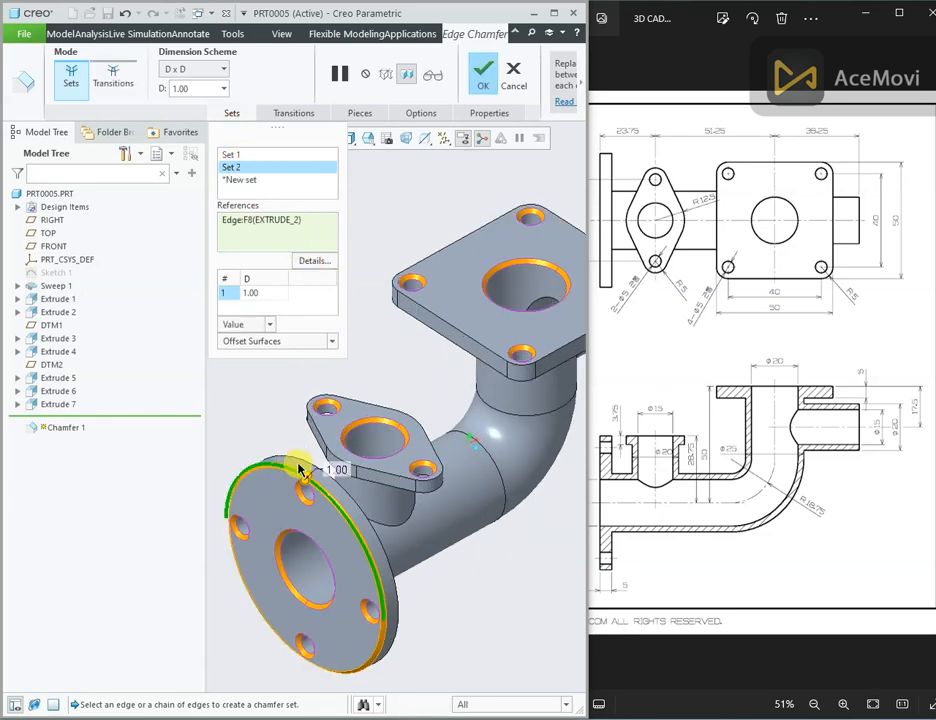
pyautogui.keyDown('ctrl'); pyautogui.click(312, 456); pyautogui.keyUp('ctrl')
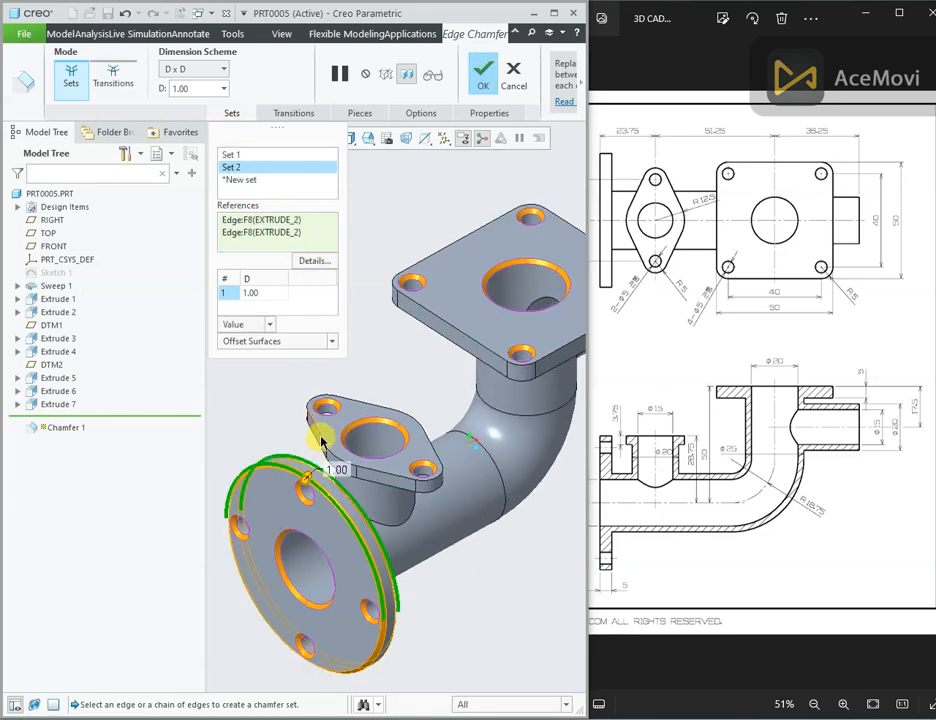
pyautogui.keyDown('ctrl'); pyautogui.click(313, 420); pyautogui.keyUp('ctrl')
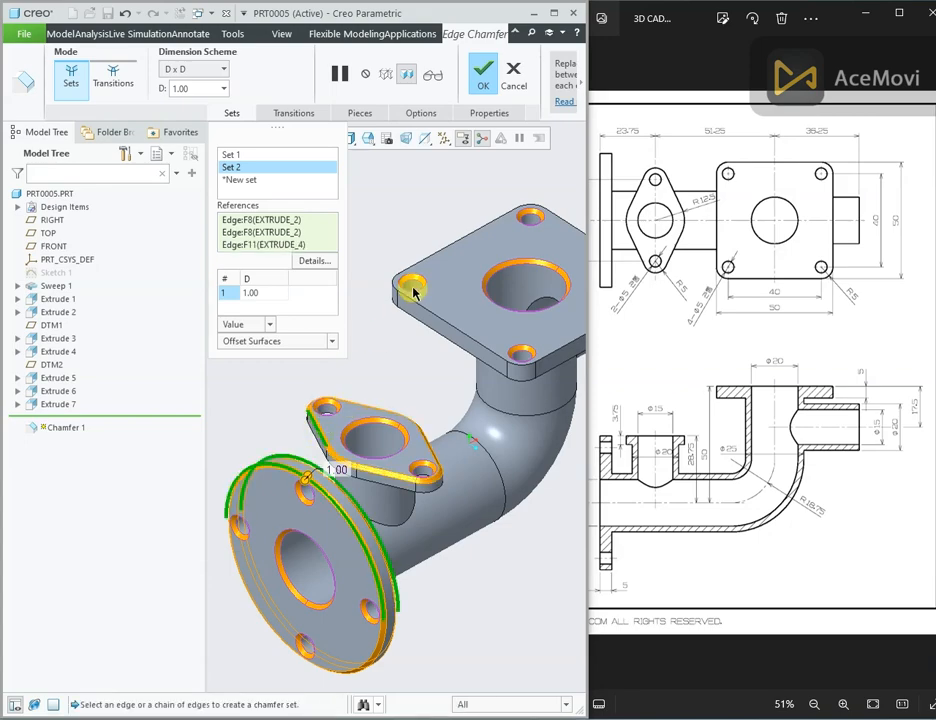
pyautogui.keyDown('ctrl'); pyautogui.click(420, 305); pyautogui.keyUp('ctrl')
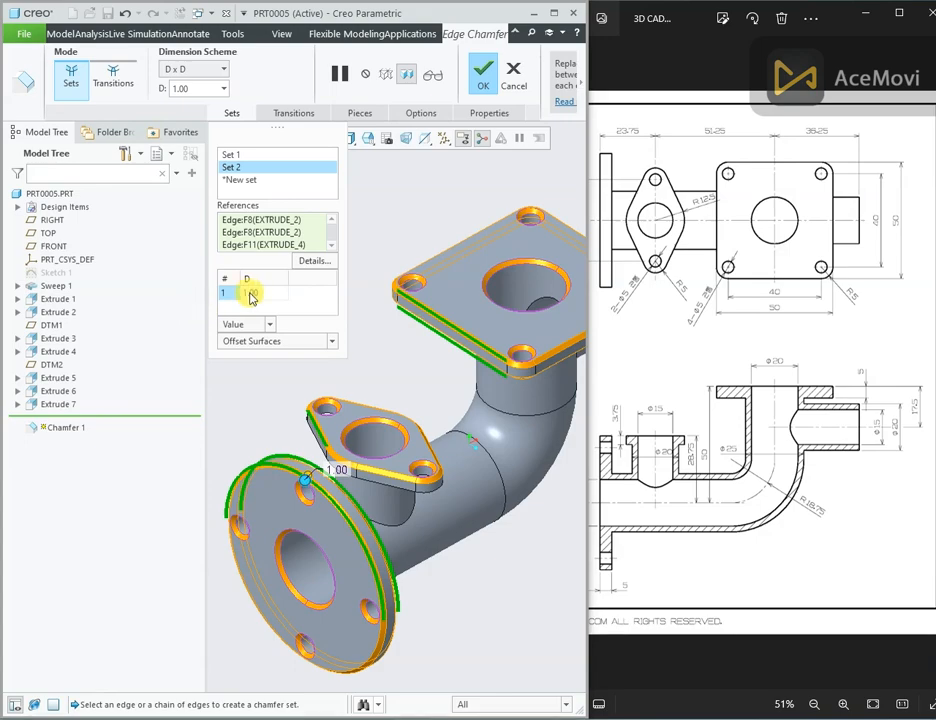
# Set the second chamfer set's D distance to 0.5 and complete the edge chamfer.
pyautogui.write('0.5')
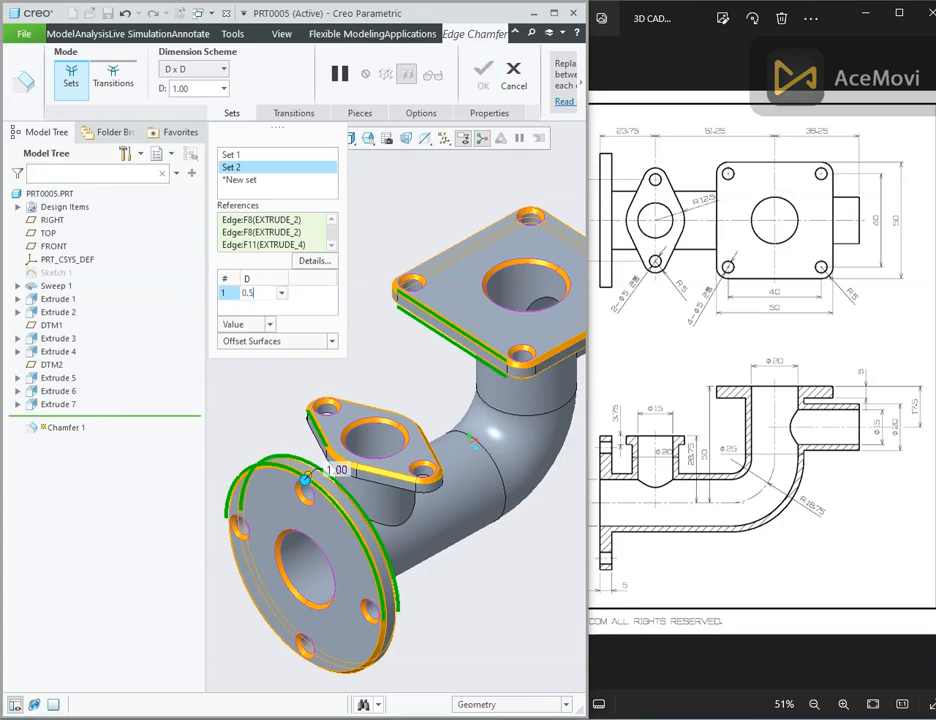
pyautogui.press('Return')
pyautogui.click(481, 72)
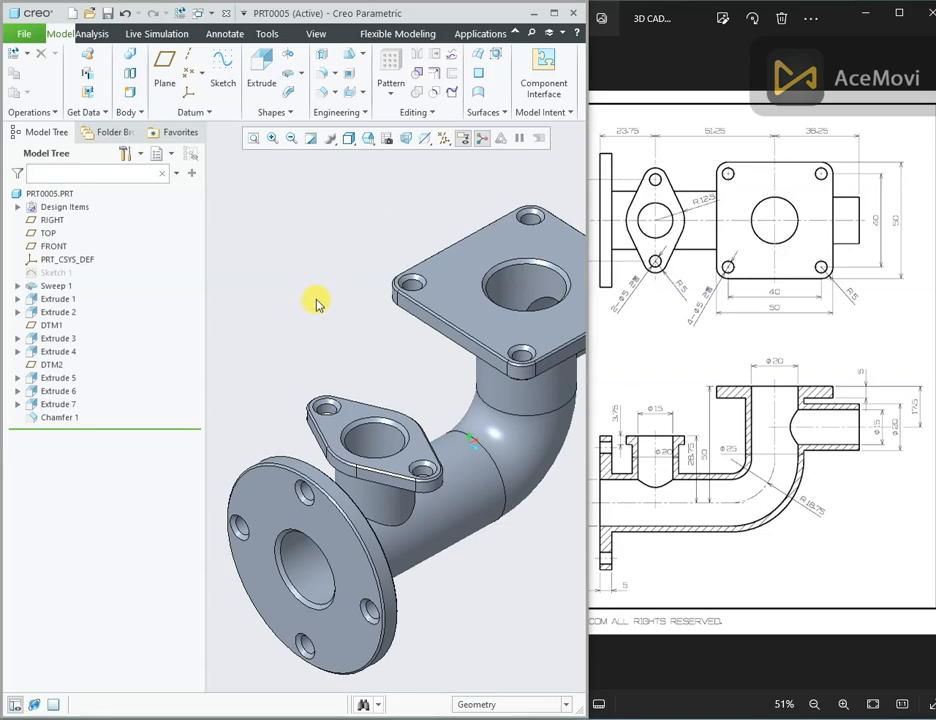
# Start a round and select the junction edges of pipe to round flange, oval branch to pipe, pipe to square flange, and side branch to pipe.
pyautogui.click(320, 76)
pyautogui.moveTo(330, 439); pyautogui.dragTo(289, 532, button='middle')
pyautogui.click(286, 529)
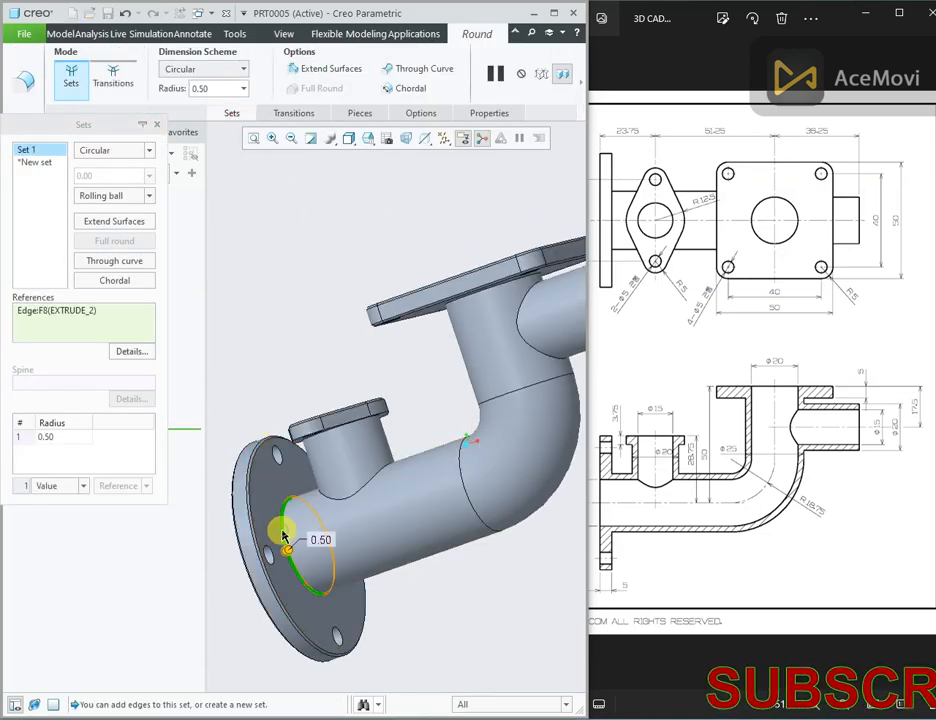
pyautogui.keyDown('ctrl'); pyautogui.click(334, 500); pyautogui.keyUp('ctrl')
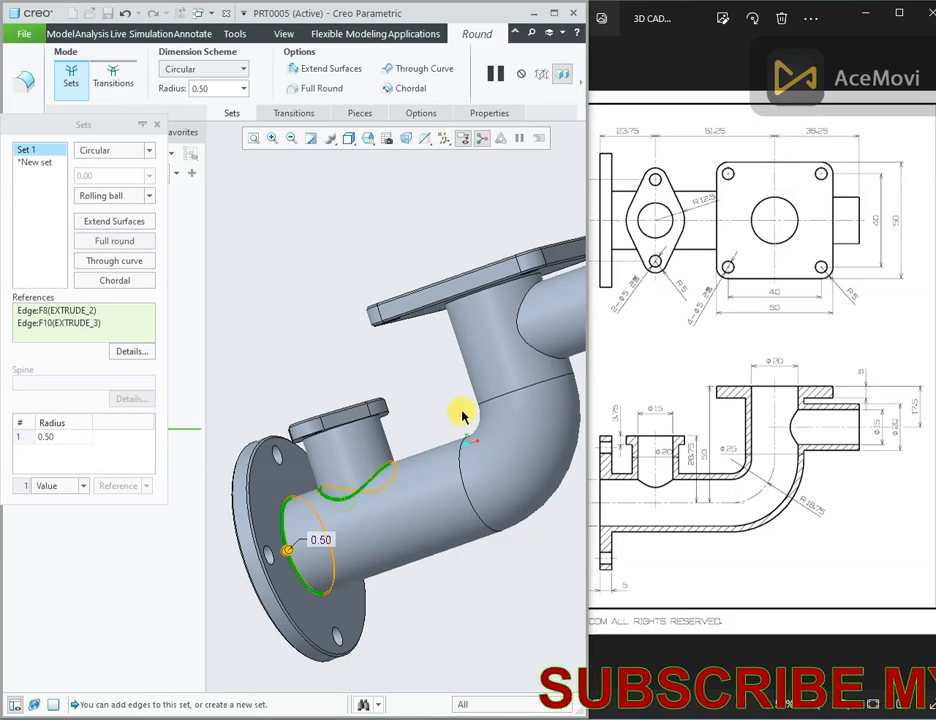
pyautogui.moveTo(468, 297); pyautogui.dragTo(453, 278, button='middle')
pyautogui.keyDown('ctrl'); pyautogui.click(454, 278); pyautogui.keyUp('ctrl')
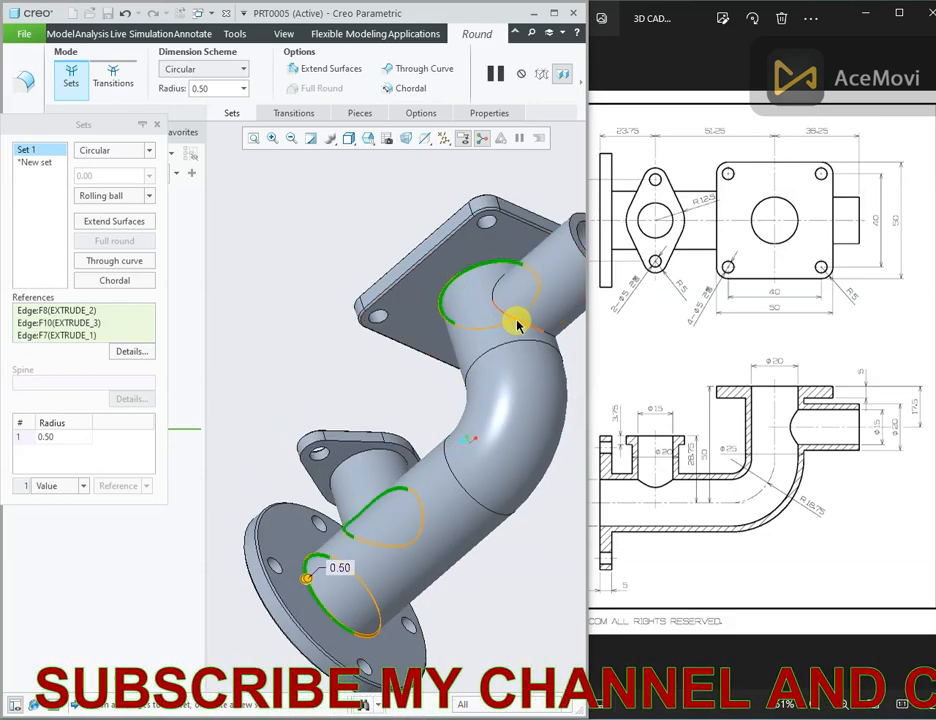
# Set the junction round's radius to 2 and complete the round.
pyautogui.doubleClick(200, 88)
pyautogui.write('2')
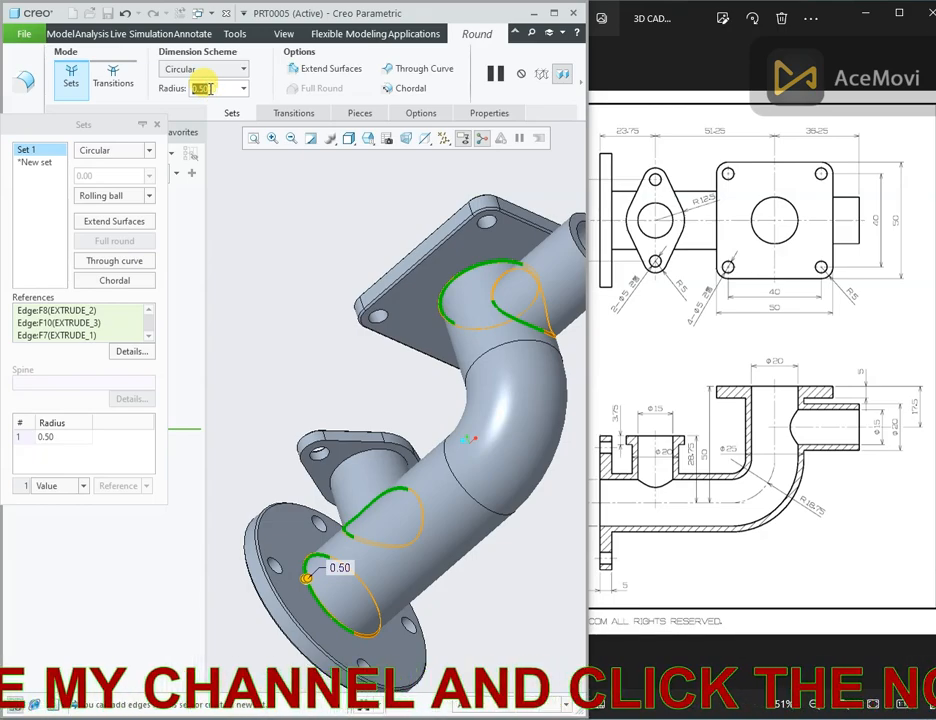
pyautogui.press('Return')
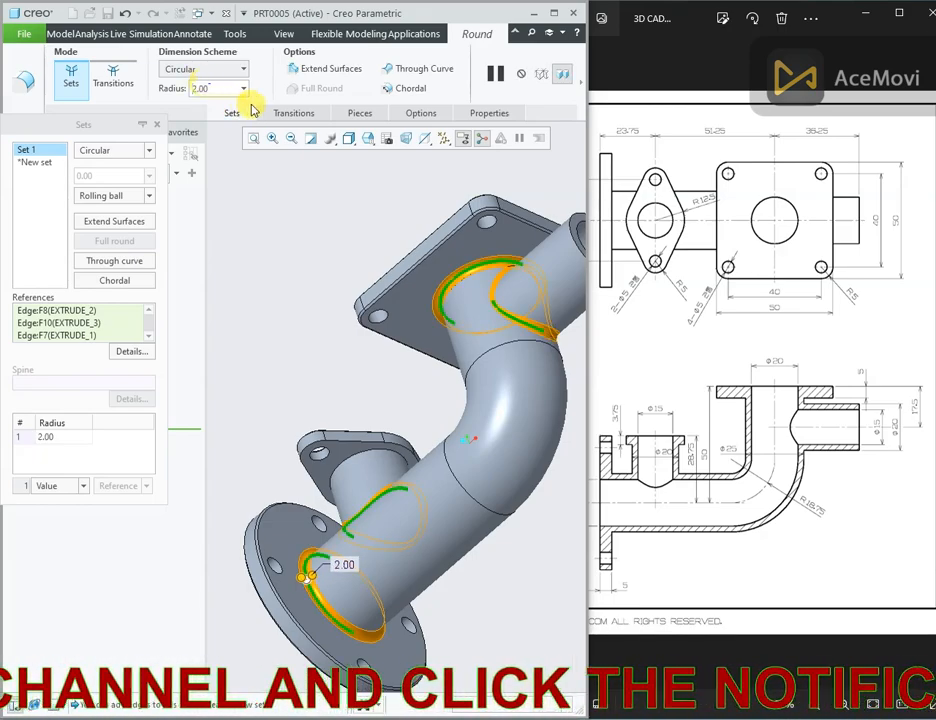
pyautogui.click(580, 82)
pyautogui.click(278, 78)
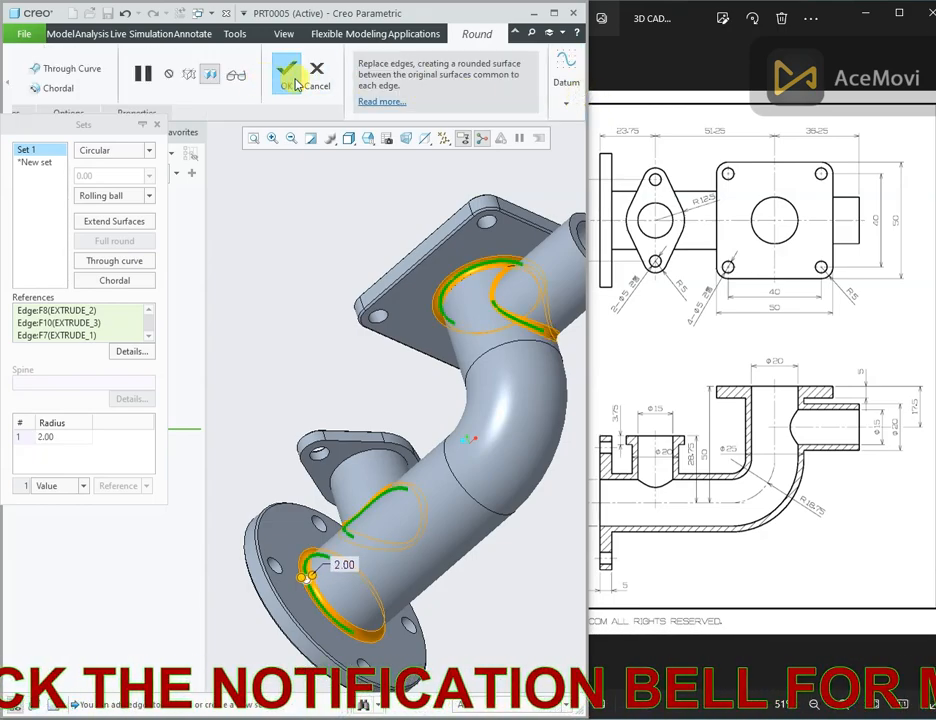
# Apply a copper-orange appearance to the whole part, using the Part selection filter.
pyautogui.moveTo(310, 166); pyautogui.dragTo(390, 233, button='middle')
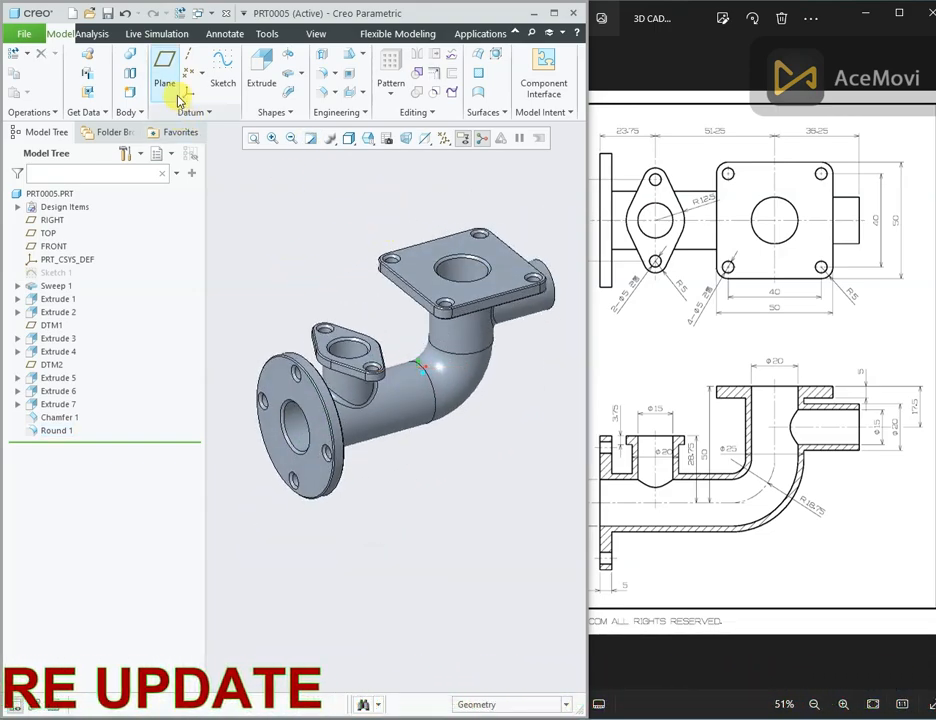
pyautogui.click(315, 36)
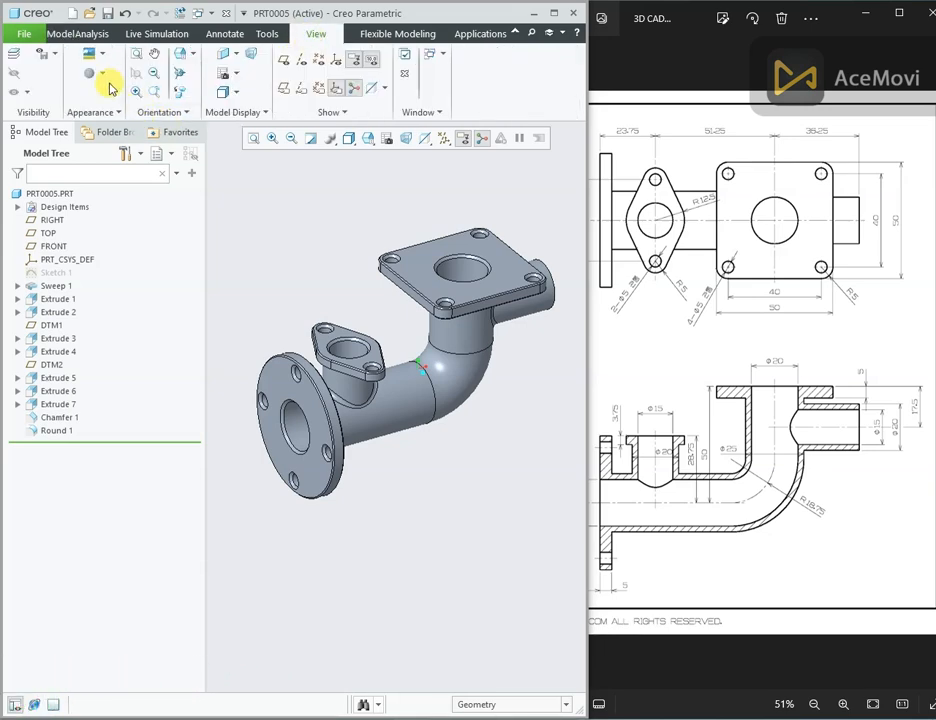
pyautogui.click(104, 78)
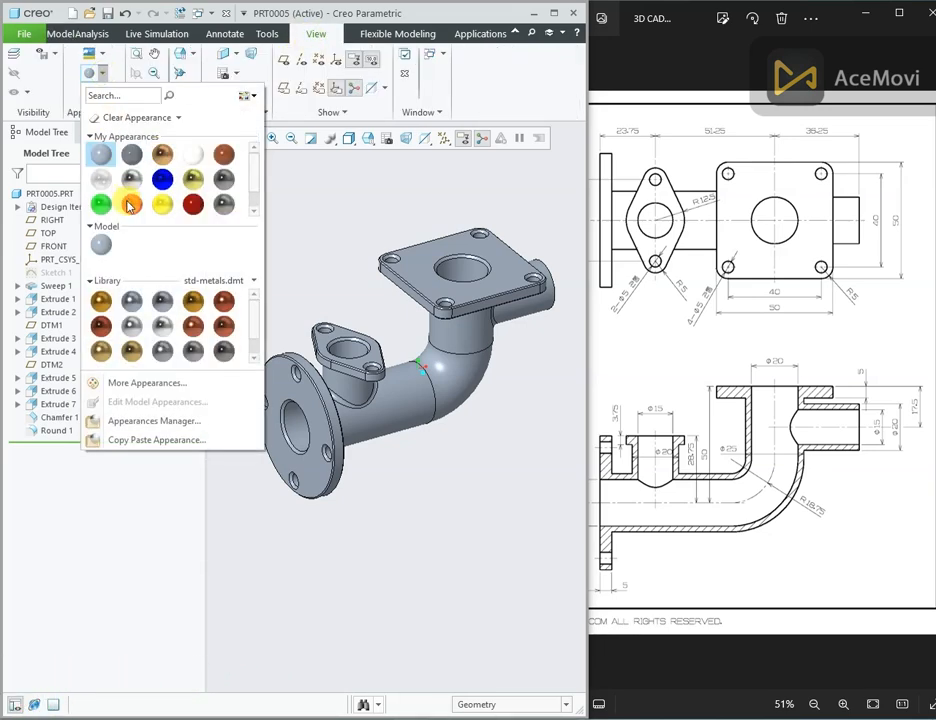
pyautogui.click(176, 178)
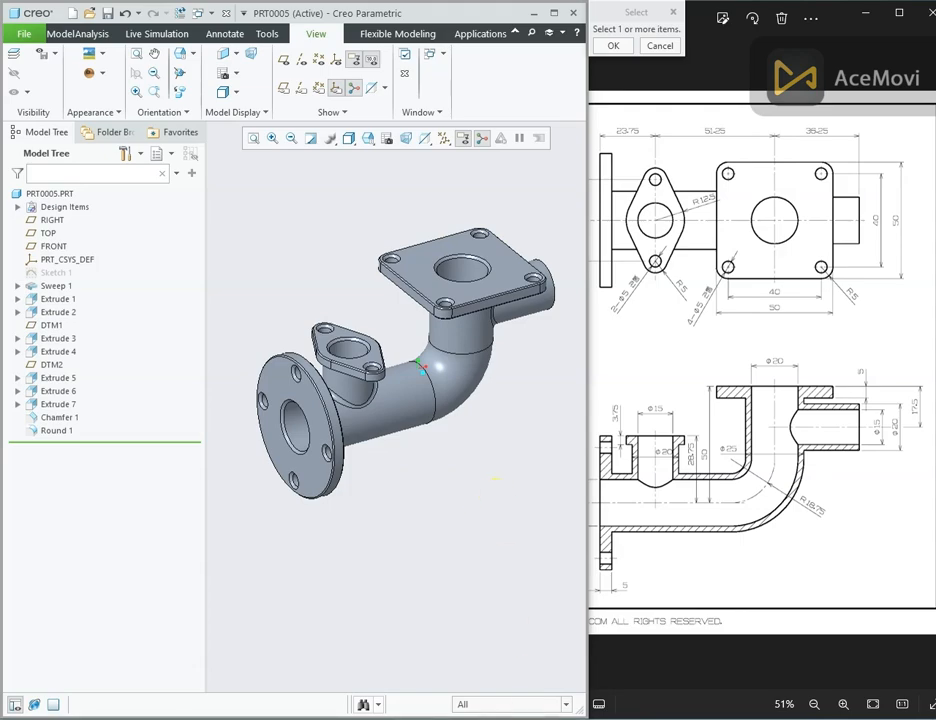
pyautogui.click(533, 704)
pyautogui.click(528, 689)
pyautogui.click(476, 409)
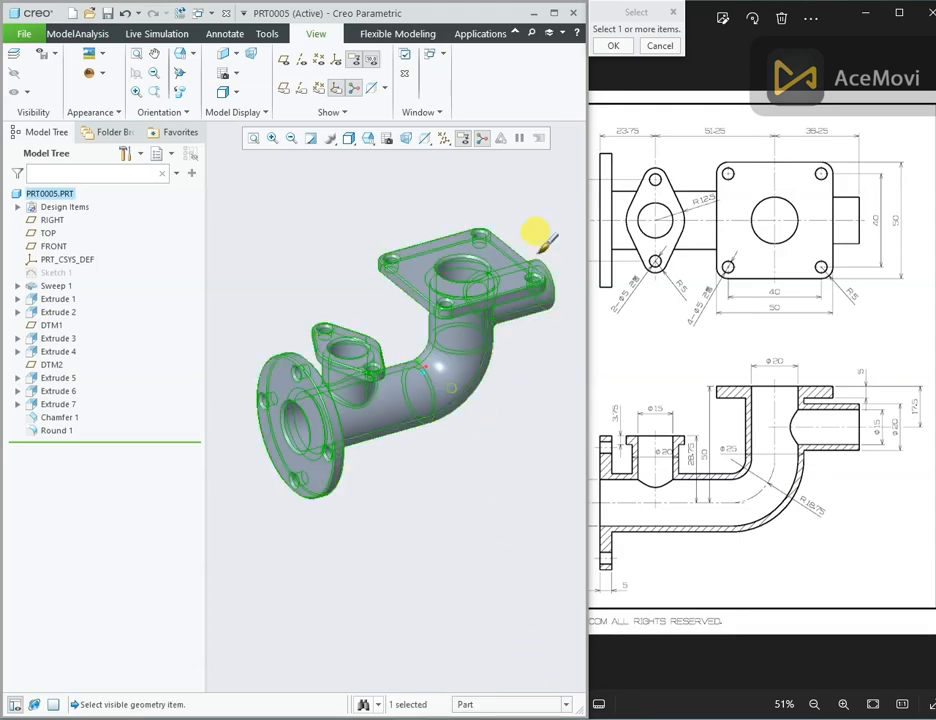
pyautogui.click(612, 46)
pyautogui.scroll(-2, 358, 262)
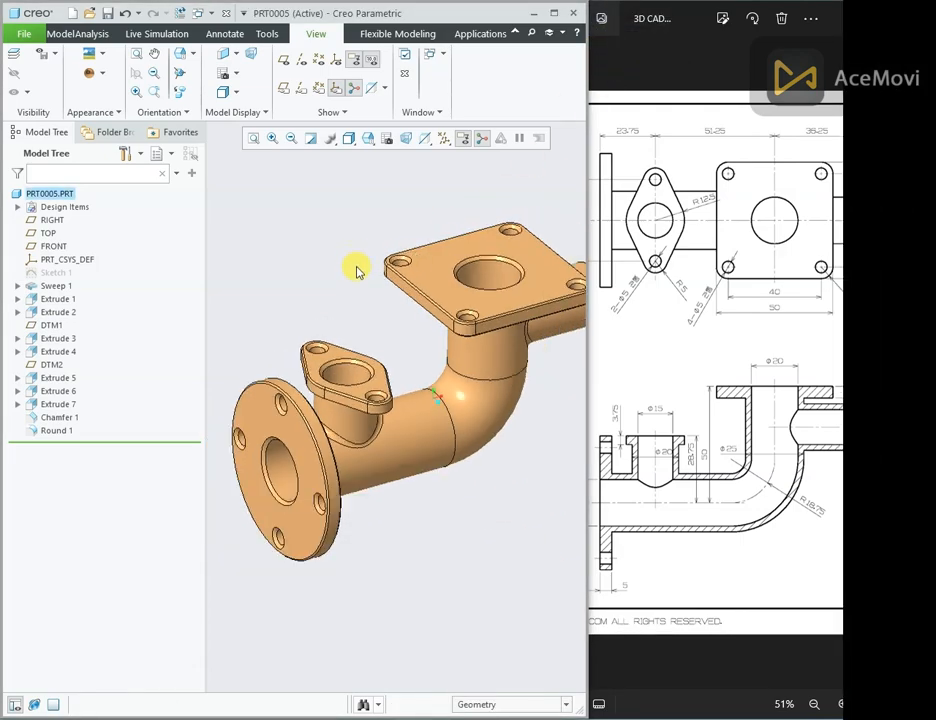